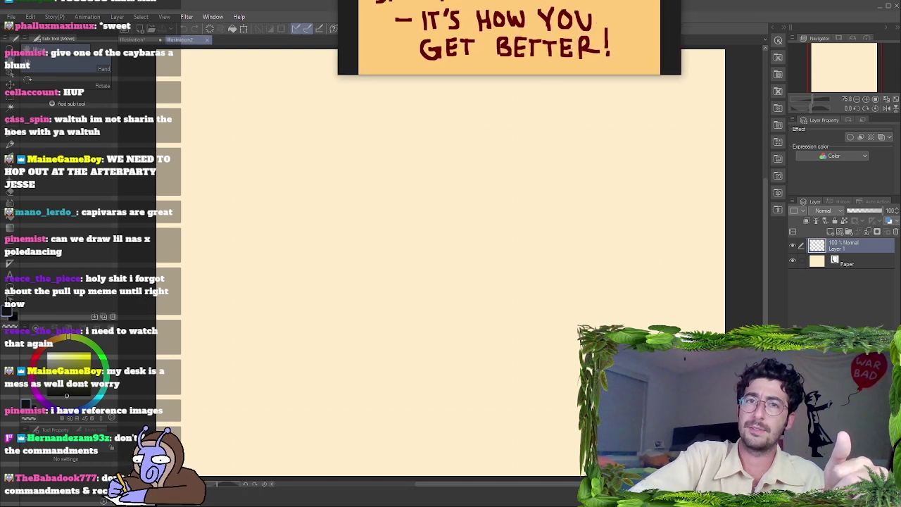
Bring the commandments.PNG image window over the canvas for viewing and move it back out of sight.
left_click_drag(423, 0, 329, 58)
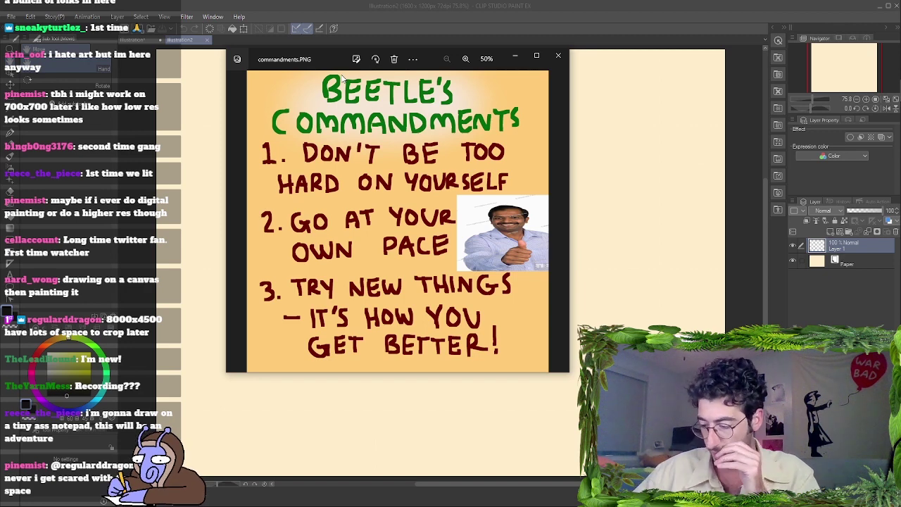
left_click_drag(341, 61, 345, 69)
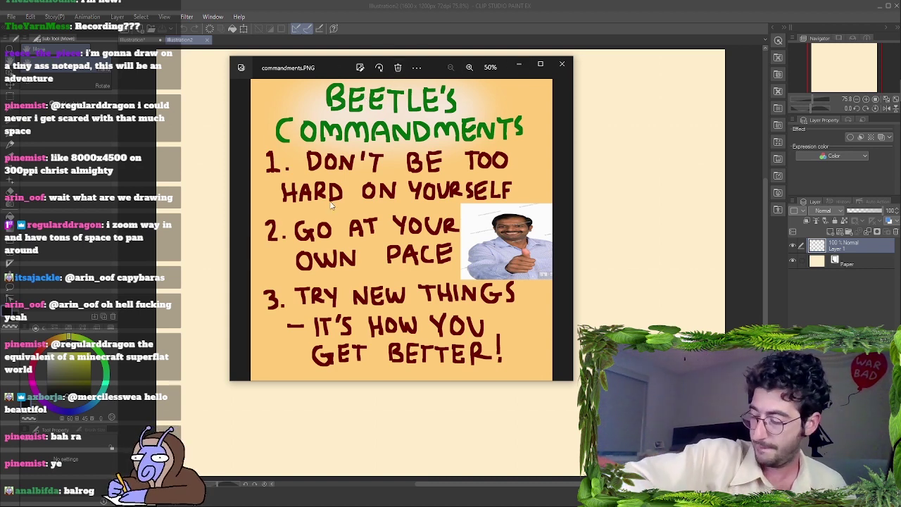
left_click_drag(334, 64, 412, 0)
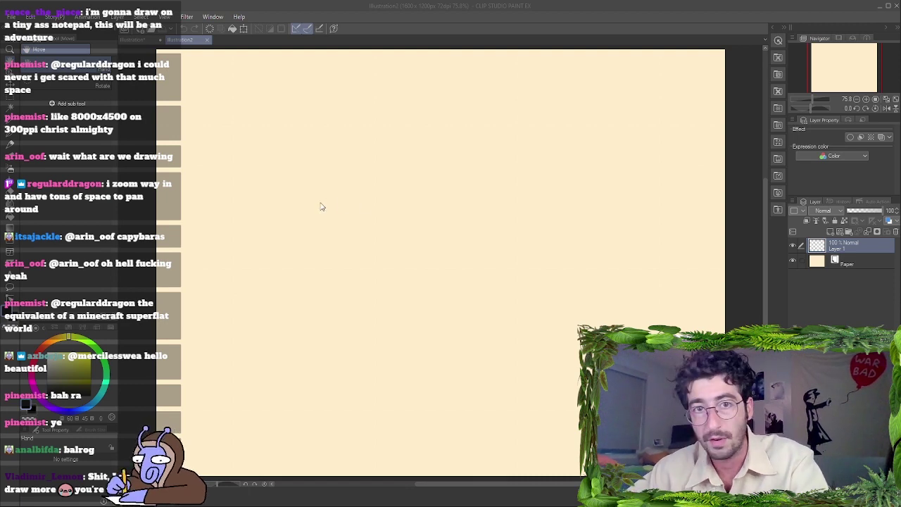
Switch to the Real G-Pen and test it with a large freehand circle, undoing the stroke.
left_click_drag(319, 205, 295, 213)
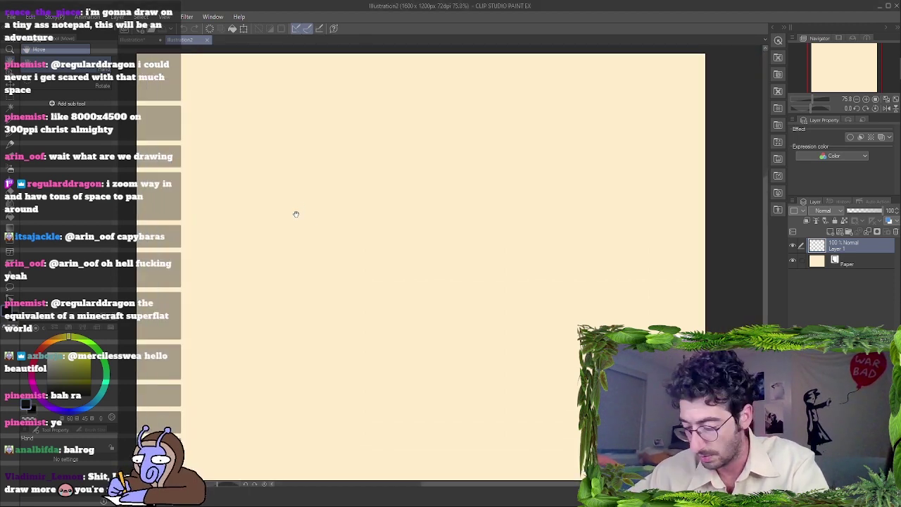
key("p")
mouse_move(251, 174)
left_mouse_down()
mouse_move(259, 152)
mouse_move(370, 131)
mouse_move(384, 253)
mouse_move(253, 233)
mouse_move(252, 169)
left_mouse_up()
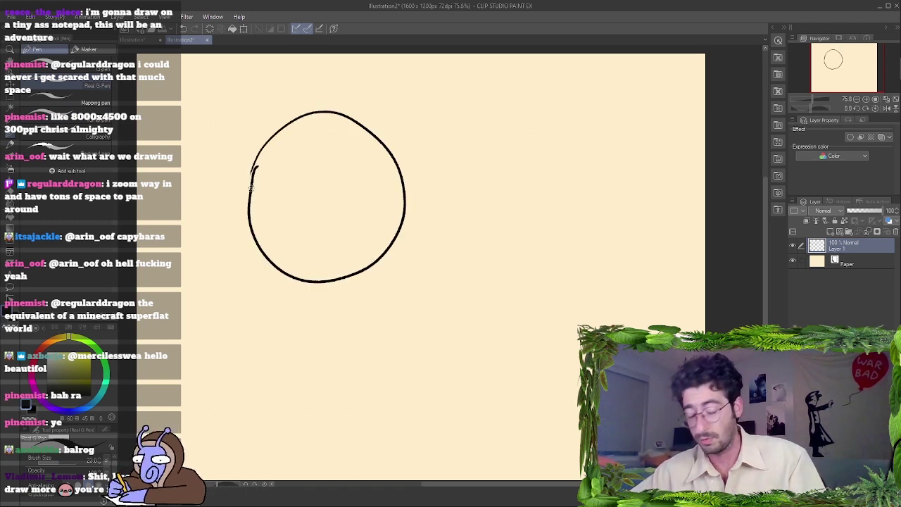
key("ctrl+z")
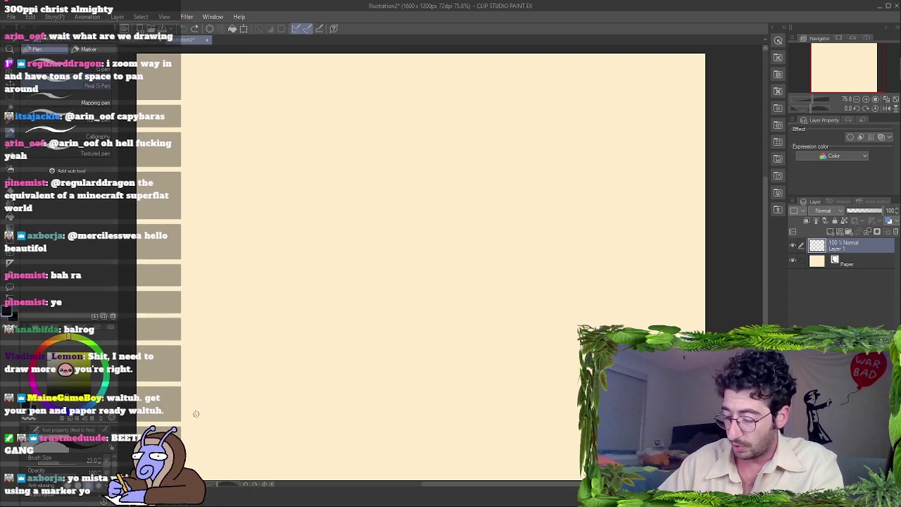
Sketch a rough capybara on the left half of the canvas with body outline, short legs, eyes and mouth.
mouse_move(196, 414)
left_mouse_down()
mouse_move(175, 339)
mouse_move(276, 271)
mouse_move(310, 190)
mouse_move(363, 152)
mouse_move(423, 156)
mouse_move(454, 207)
mouse_move(421, 227)
mouse_move(408, 360)
mouse_move(322, 429)
mouse_move(199, 425)
left_mouse_up()
left_click_drag(361, 391, 361, 436)
left_click_drag(393, 383, 396, 434)
left_click(394, 187)
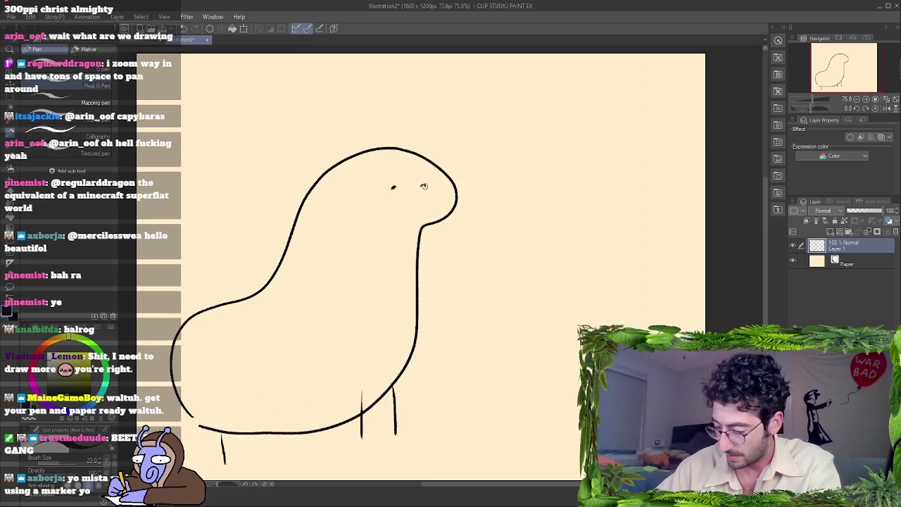
left_click_drag(434, 208, 451, 206)
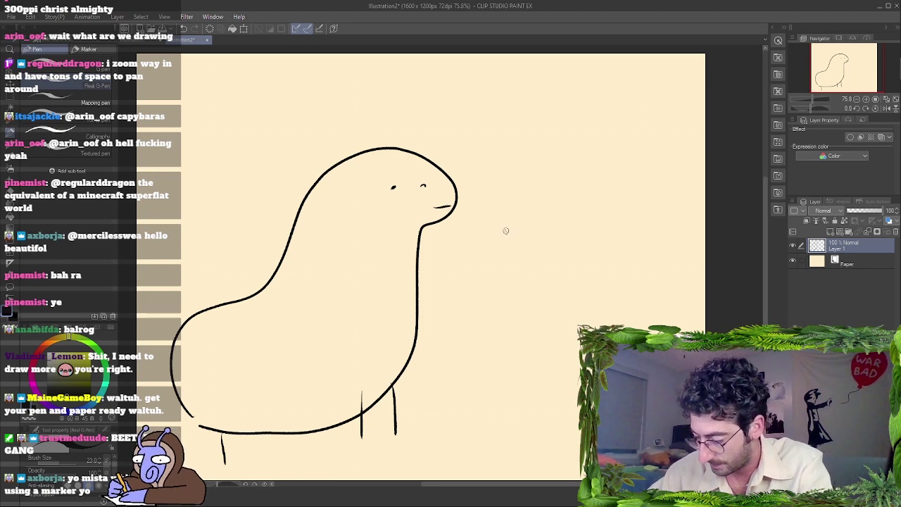
Add a brimmed hat to the rough capybara and outline a second one facing it, with a vertical line marking the first's side.
left_click_drag(287, 168, 413, 156)
mouse_move(330, 159)
left_mouse_down()
mouse_move(327, 124)
mouse_move(391, 149)
left_mouse_up()
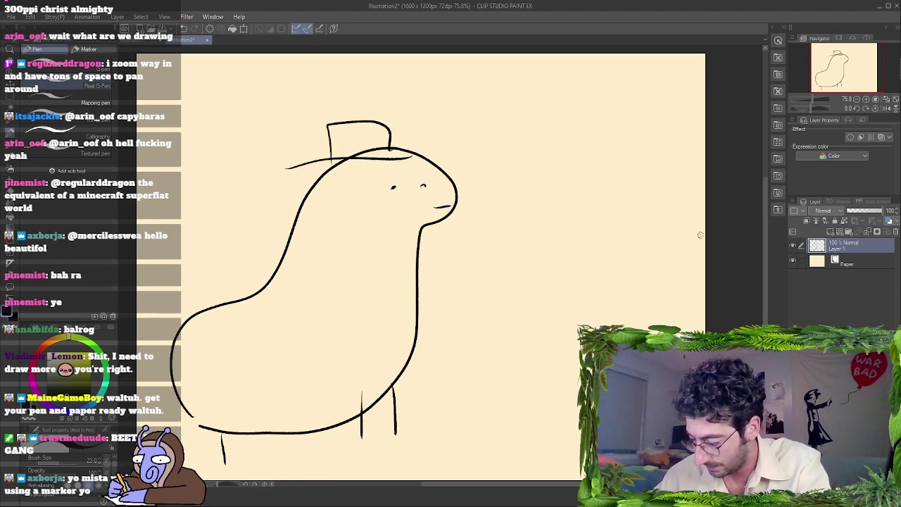
mouse_move(505, 189)
left_mouse_down()
mouse_move(484, 235)
mouse_move(532, 307)
mouse_move(552, 425)
mouse_move(632, 266)
mouse_move(575, 182)
mouse_move(510, 180)
left_mouse_up()
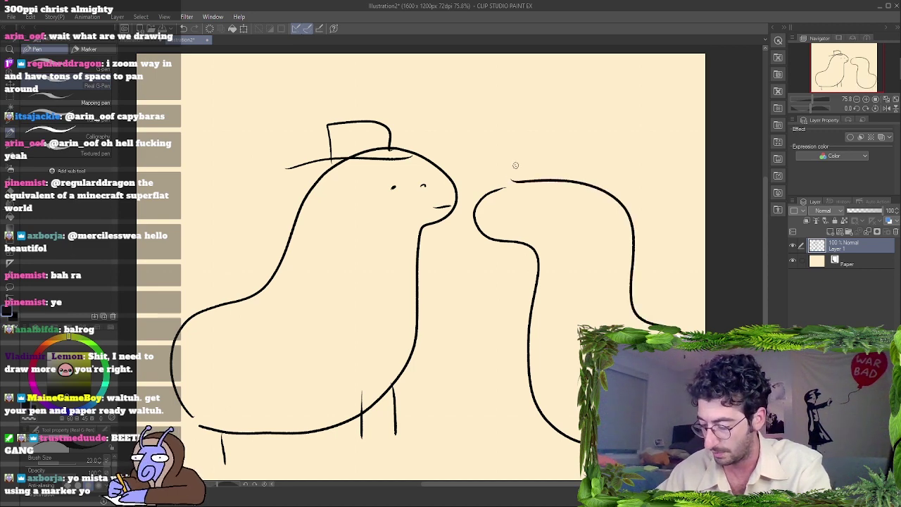
left_click_drag(405, 63, 399, 418)
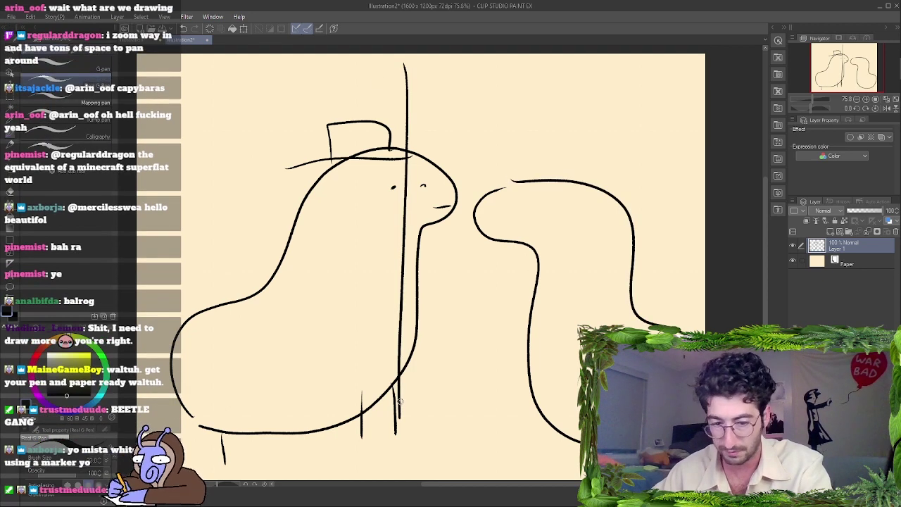
Undo every stroke of the rough two-capybara sketch back to a blank canvas.
key("ctrl+z")
key("ctrl+z")
key("ctrl+z")
key("ctrl+z")
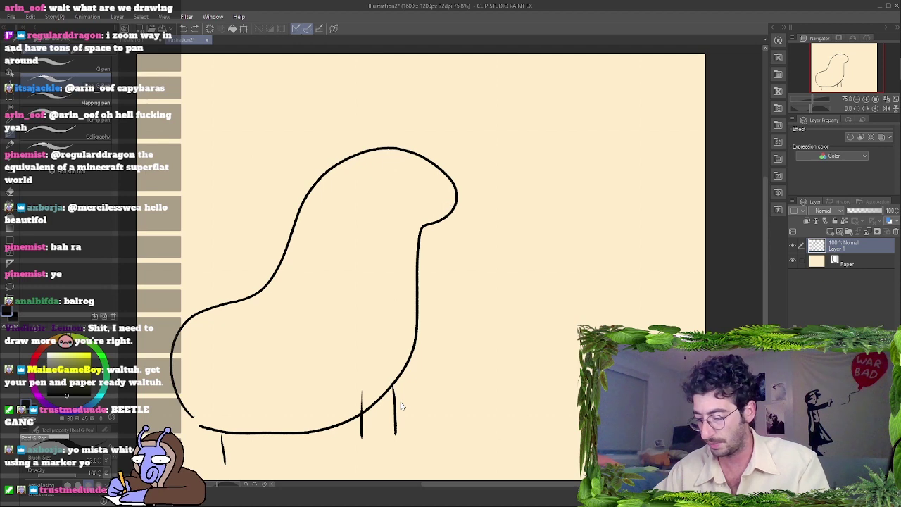
key("ctrl+z")
key("ctrl+z")
key("ctrl+z")
key("ctrl+z")
key("ctrl+z")
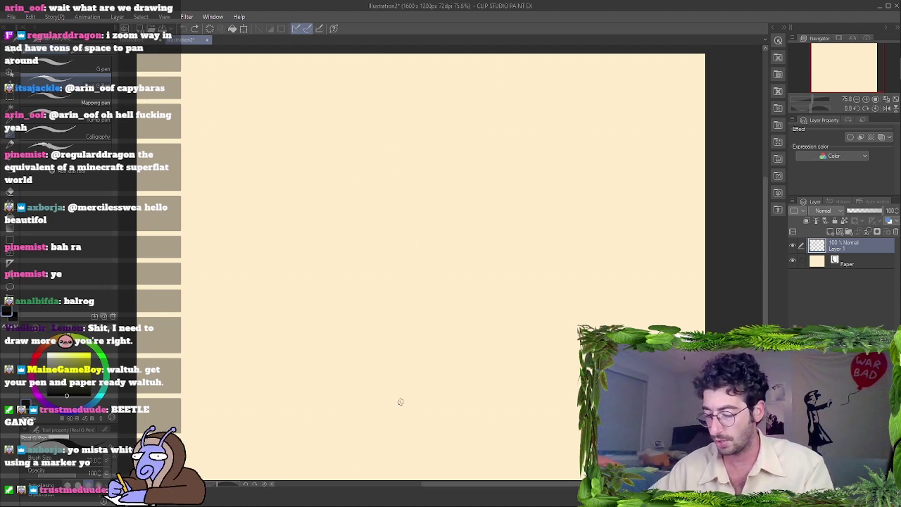
Sketch a layout of two large side-by-side ovals separated by a vertical line, with a horizontal line across its top.
mouse_move(167, 221)
left_mouse_down()
mouse_move(288, 147)
mouse_move(382, 315)
mouse_move(256, 401)
mouse_move(175, 299)
mouse_move(188, 171)
left_mouse_up()
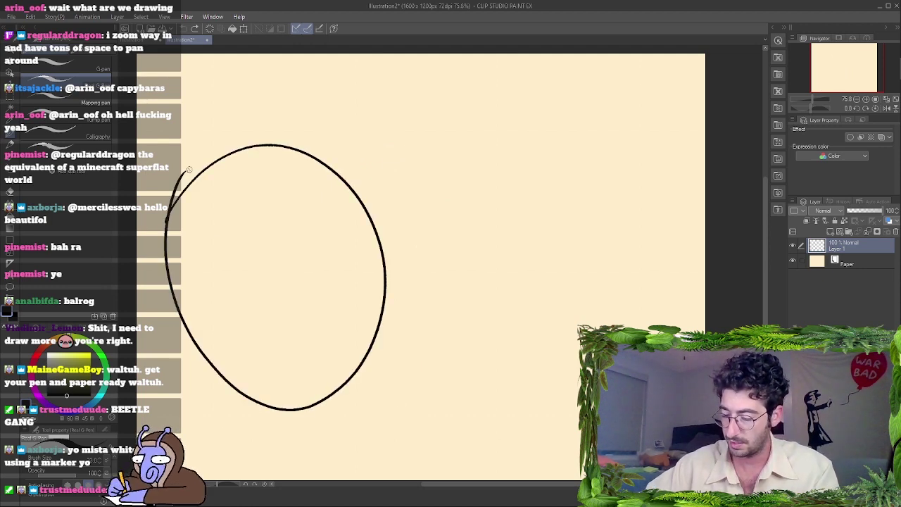
left_click_drag(423, 78, 421, 430)
mouse_move(464, 213)
left_mouse_down()
mouse_move(647, 191)
mouse_move(449, 272)
mouse_move(480, 181)
left_mouse_up()
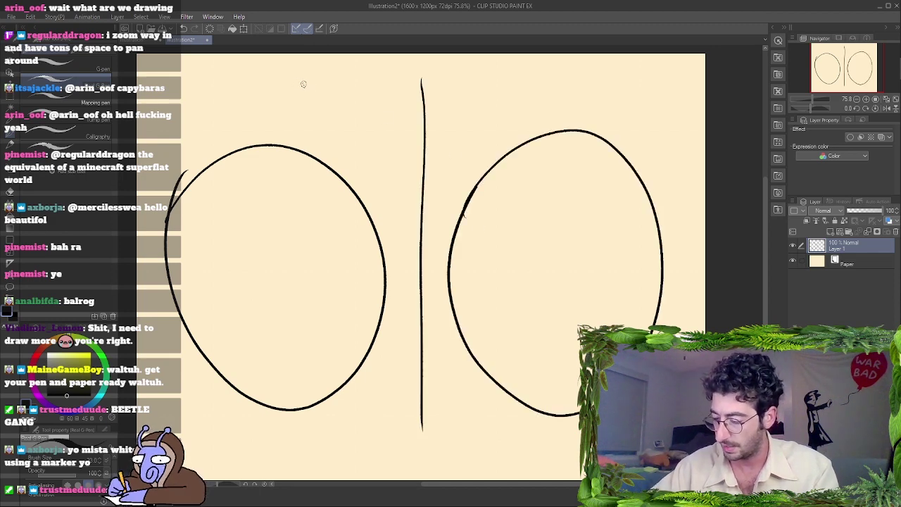
left_click_drag(305, 85, 497, 90)
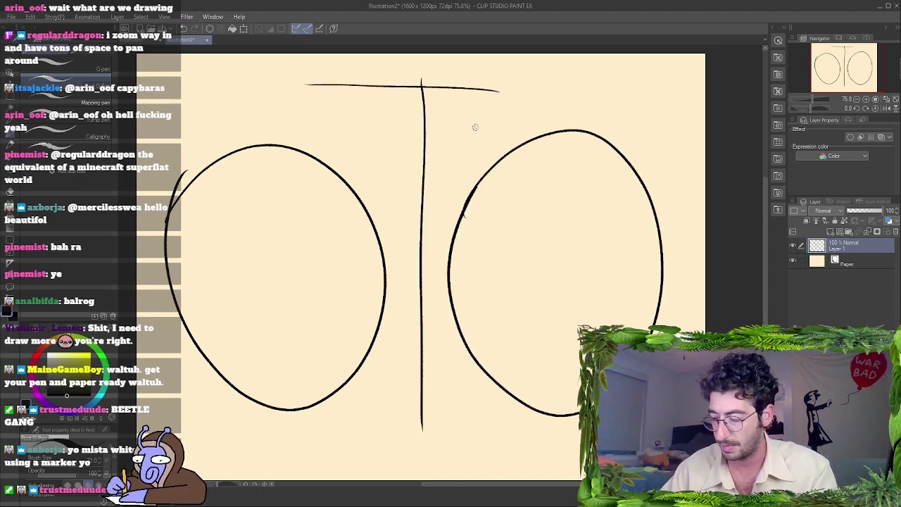
Undo the two-oval layout sketch and its dividing lines.
key("ctrl+z")
key("ctrl+z")
key("ctrl+z")
key("ctrl+z")
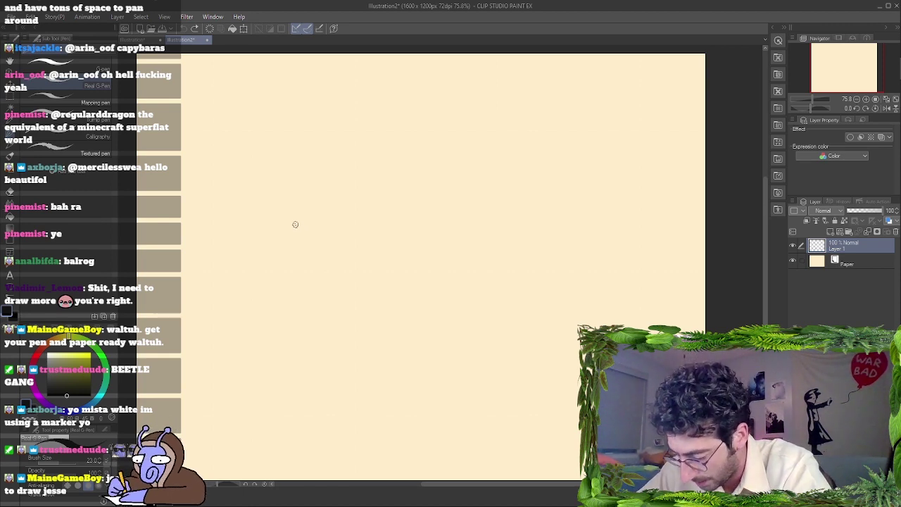
Draw rounded rectangular glasses joined by a short bridge left of the canvas centre, with a half-lidded eye in each lens.
mouse_move(296, 230)
left_mouse_down()
mouse_move(289, 217)
mouse_move(300, 204)
mouse_move(330, 203)
mouse_move(340, 215)
mouse_move(327, 234)
mouse_move(294, 233)
left_mouse_up()
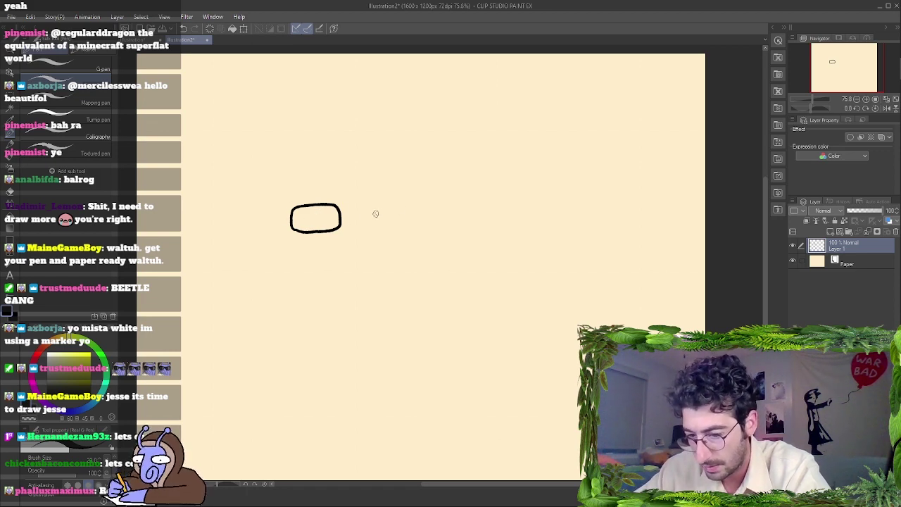
left_click_drag(339, 217, 355, 215)
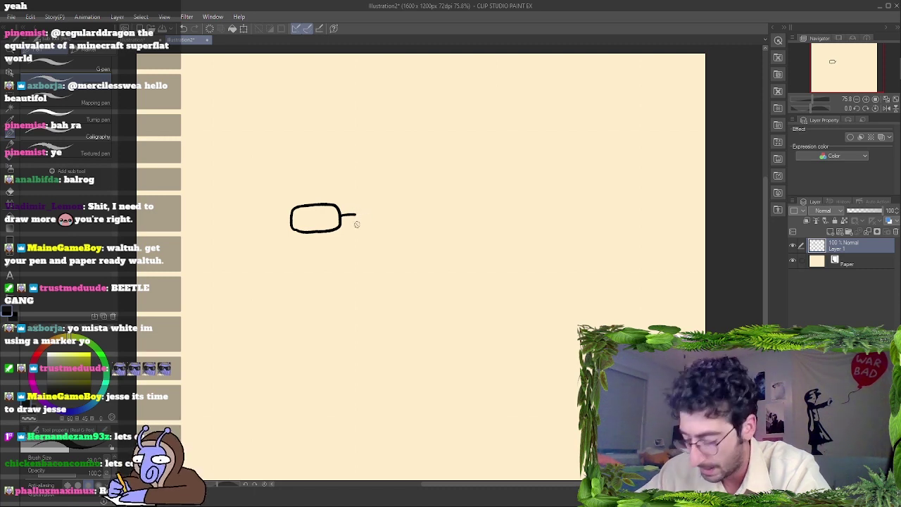
mouse_move(357, 225)
left_mouse_down()
mouse_move(366, 204)
mouse_move(392, 204)
mouse_move(372, 232)
mouse_move(395, 231)
mouse_move(402, 216)
mouse_move(395, 203)
left_mouse_up()
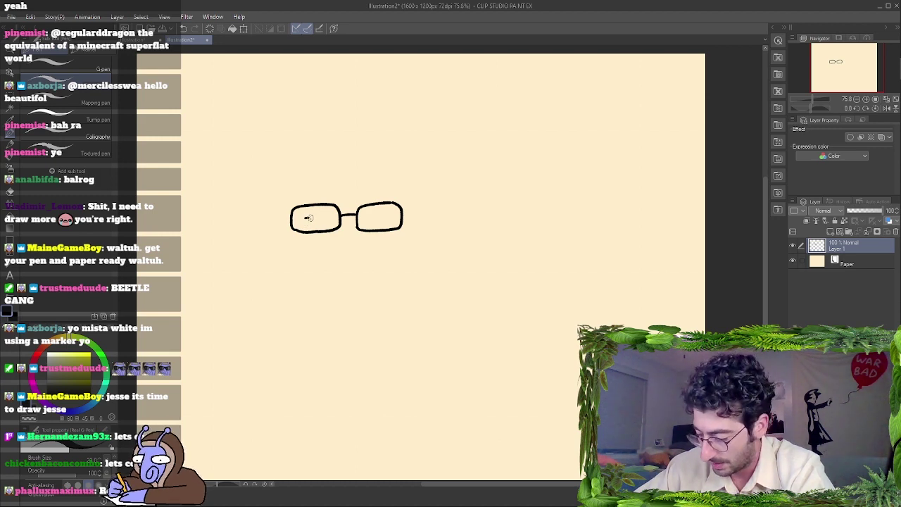
left_click_drag(305, 218, 322, 218)
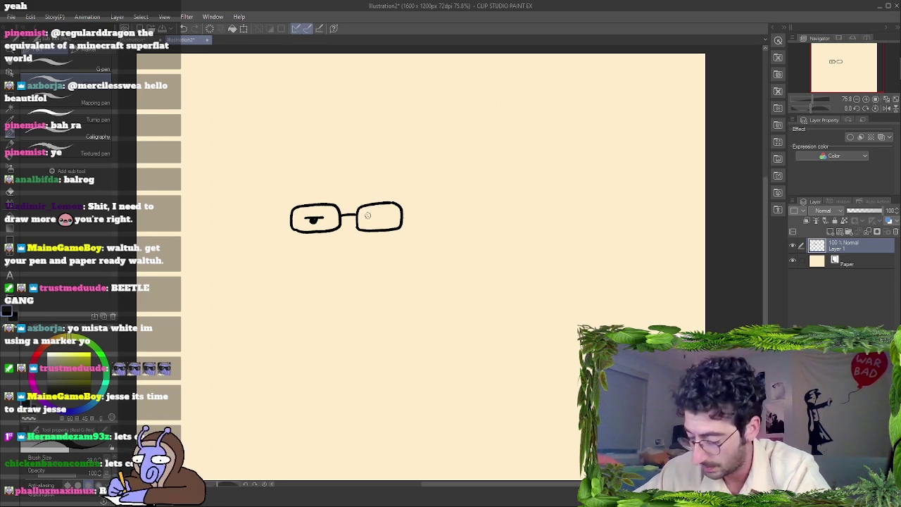
mouse_move(366, 217)
left_mouse_down()
mouse_move(387, 215)
mouse_move(377, 218)
left_mouse_up()
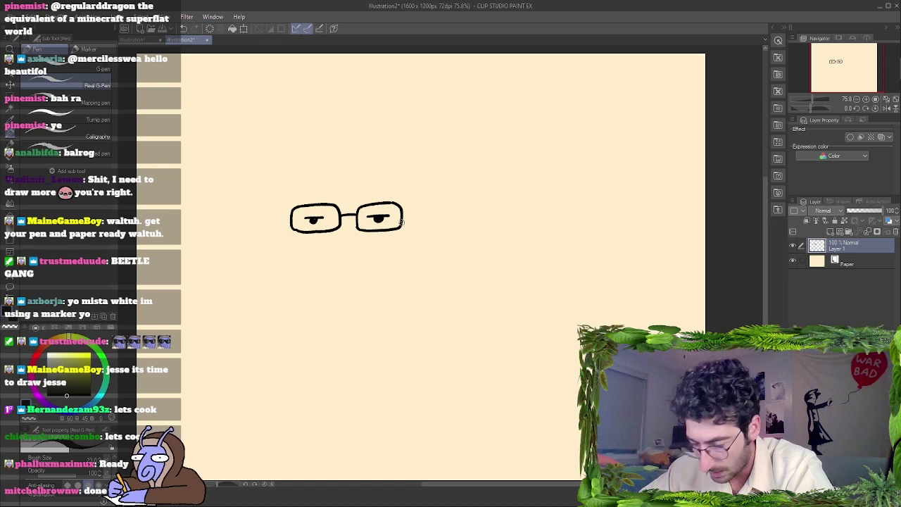
Draw the capybara's rounded snout from the right lens, adding two small slanted nostrils and a lower lip beneath it.
mouse_move(404, 223)
left_mouse_down()
mouse_move(426, 230)
mouse_move(432, 262)
left_mouse_up()
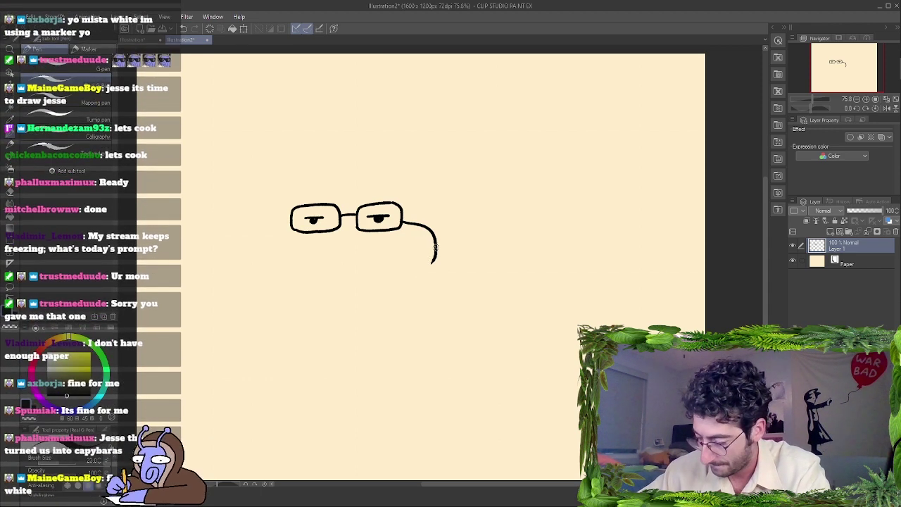
left_click_drag(432, 260, 403, 274)
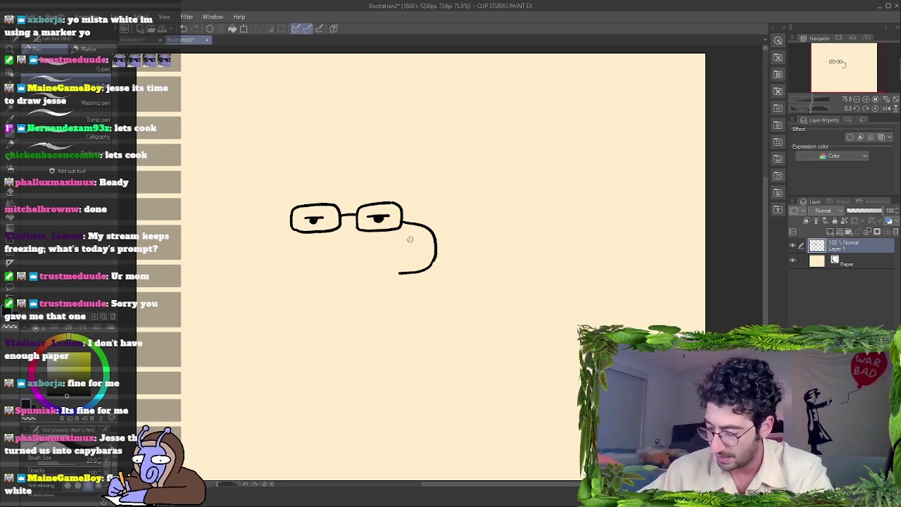
left_click_drag(408, 240, 410, 244)
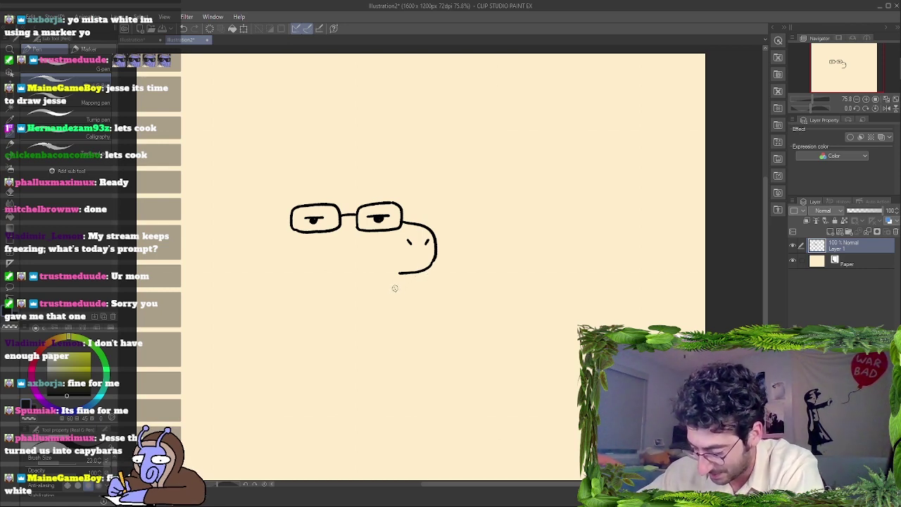
left_click_drag(395, 288, 417, 271)
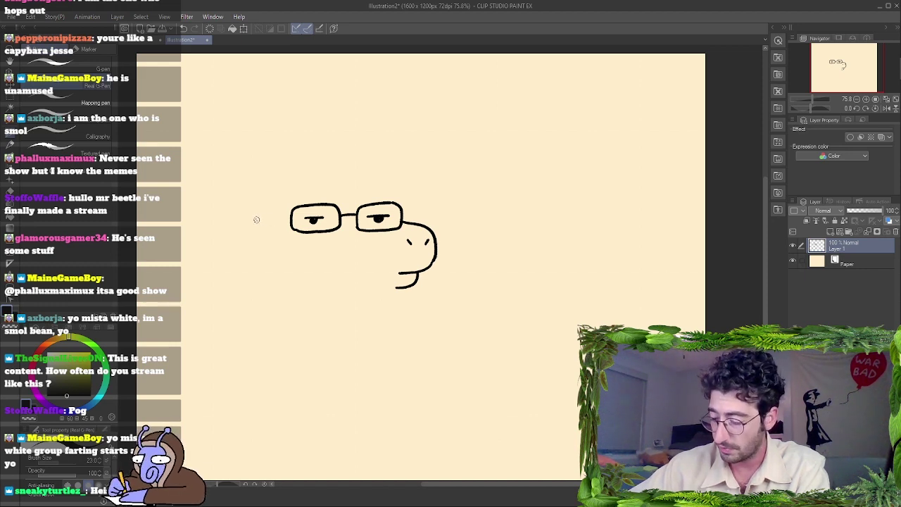
mouse_move(266, 221)
left_mouse_down()
mouse_move(238, 206)
mouse_move(256, 199)
mouse_move(426, 203)
left_mouse_up()
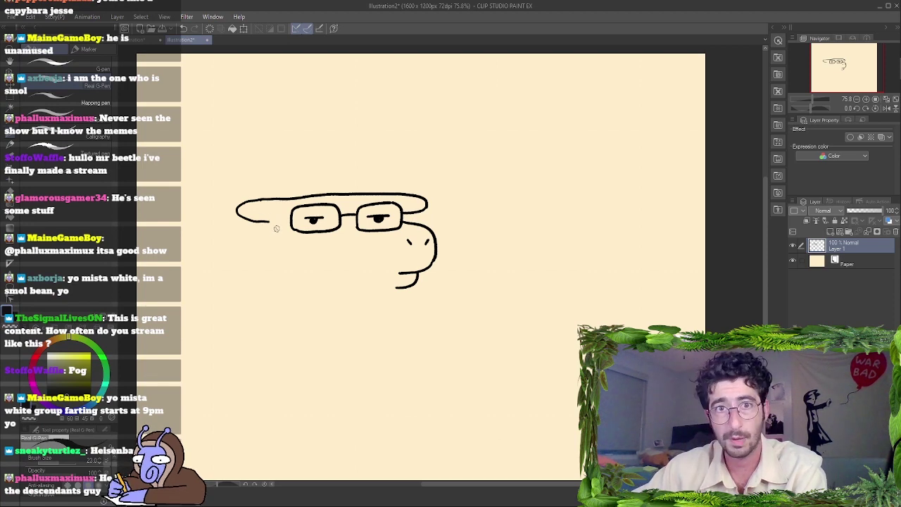
mouse_move(362, 135)
left_mouse_down()
mouse_move(281, 141)
mouse_move(289, 121)
mouse_move(401, 122)
mouse_move(362, 137)
left_mouse_up()
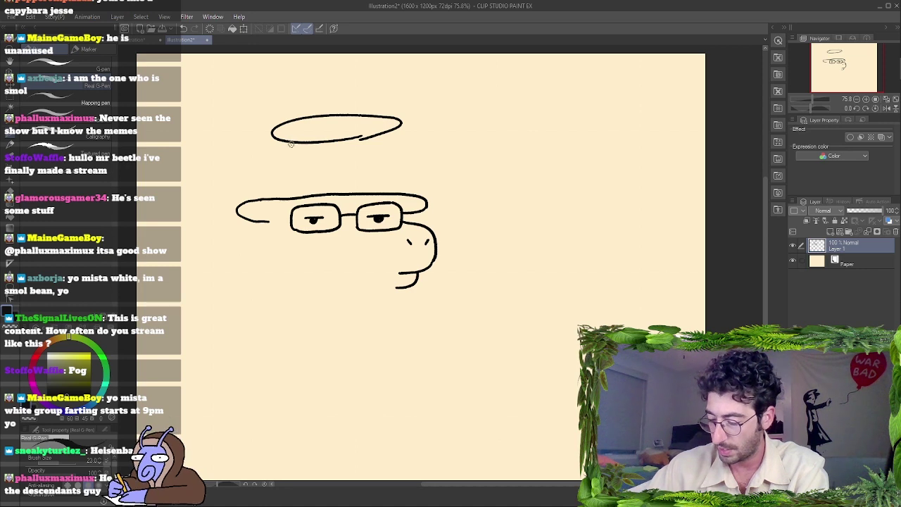
left_click_drag(293, 135, 294, 148)
left_click_drag(384, 131, 383, 141)
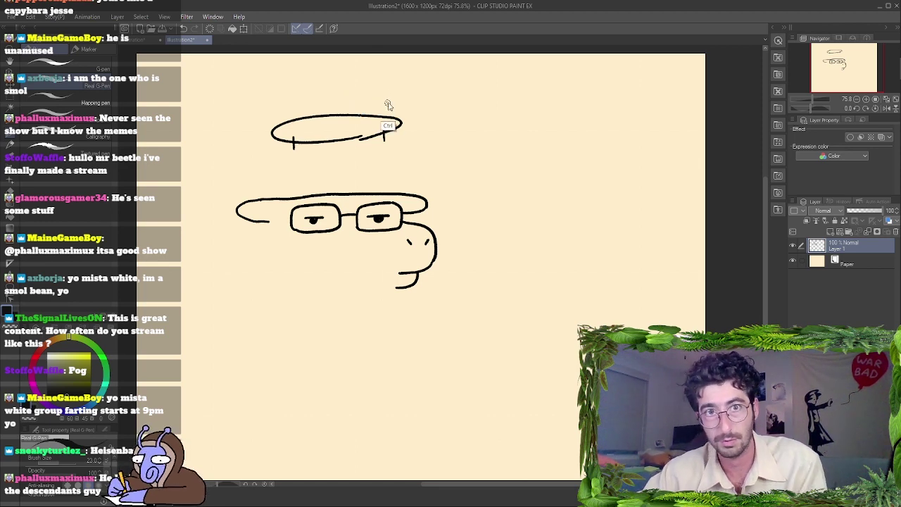
key("ctrl+z")
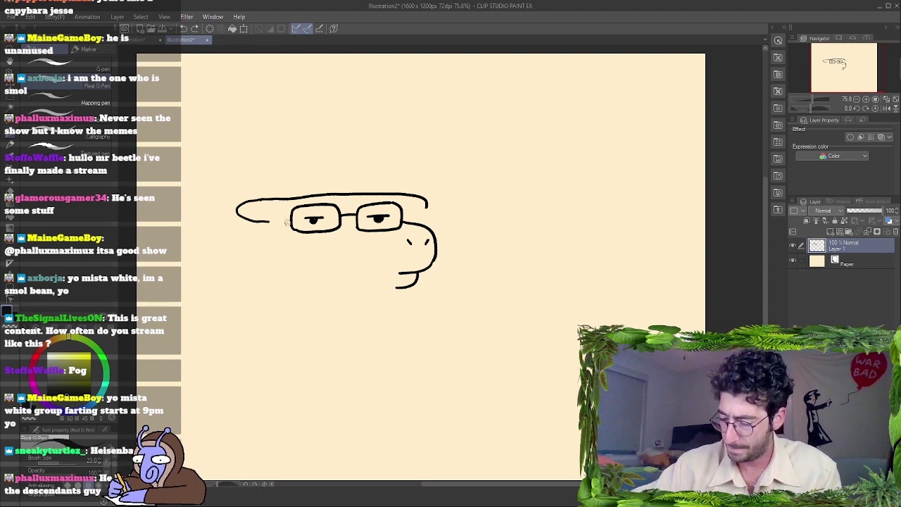
key("ctrl+z")
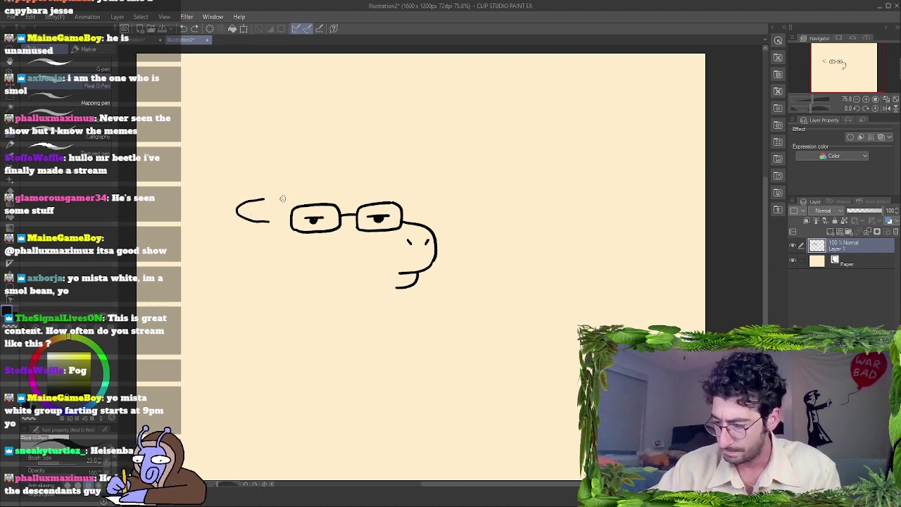
key("ctrl+z")
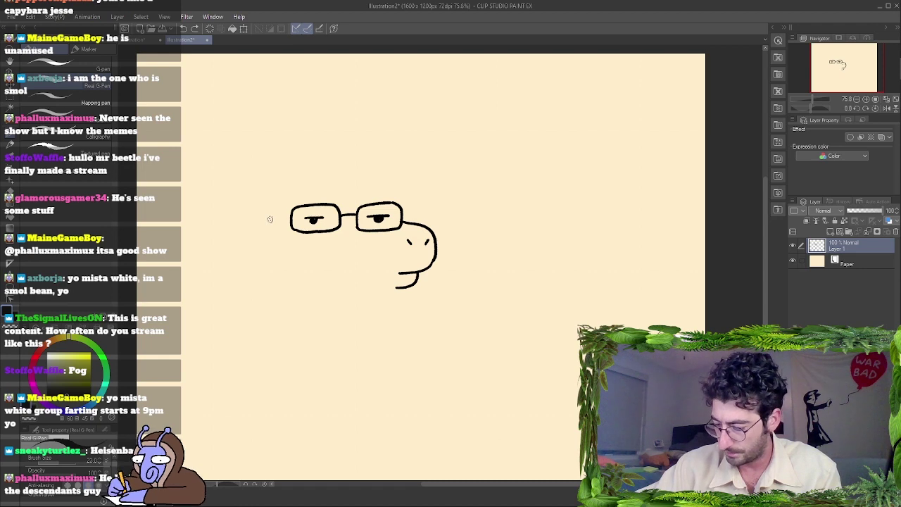
Draw a long, flat hat brim curving around above the glasses, with short vertical lines near its right and left ends.
mouse_move(270, 219)
left_mouse_down()
mouse_move(247, 214)
mouse_move(248, 201)
mouse_move(270, 206)
mouse_move(231, 214)
mouse_move(246, 200)
mouse_move(364, 187)
mouse_move(413, 189)
mouse_move(426, 203)
mouse_move(411, 212)
left_mouse_up()
key("ctrl+z")
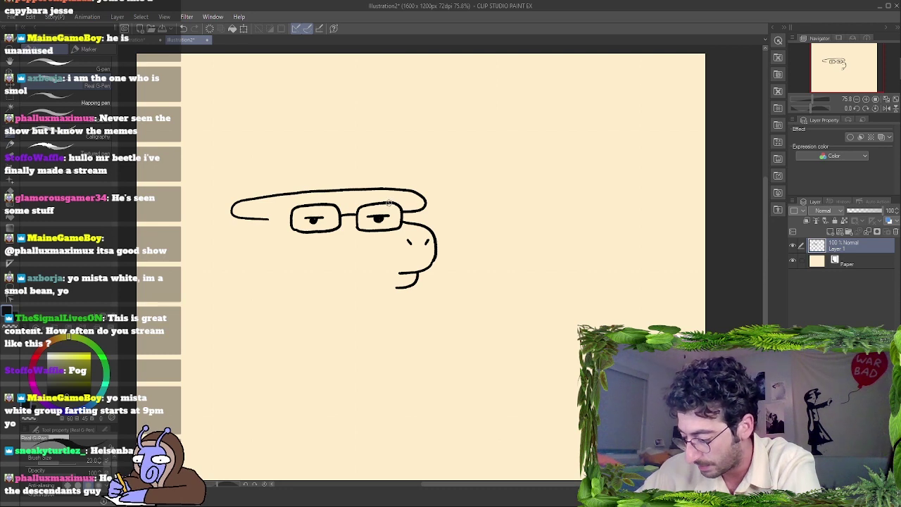
left_click_drag(389, 203, 391, 184)
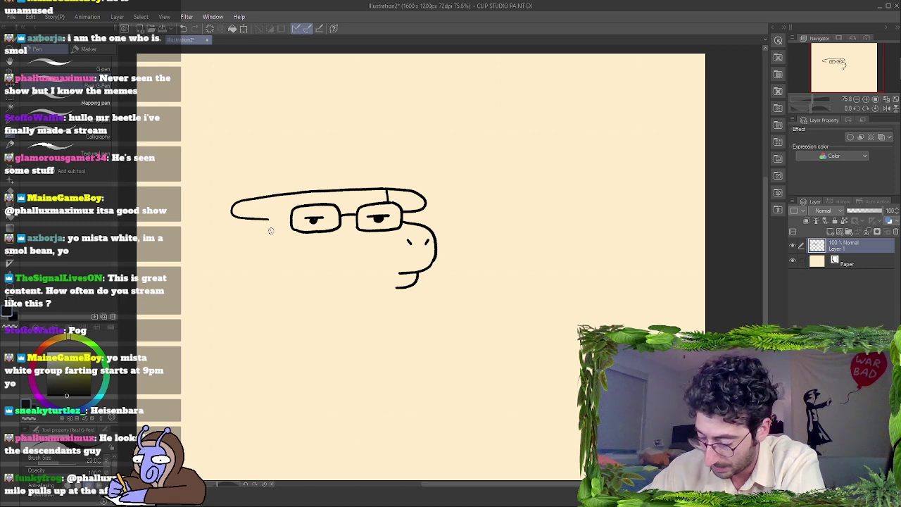
left_click_drag(269, 235, 268, 196)
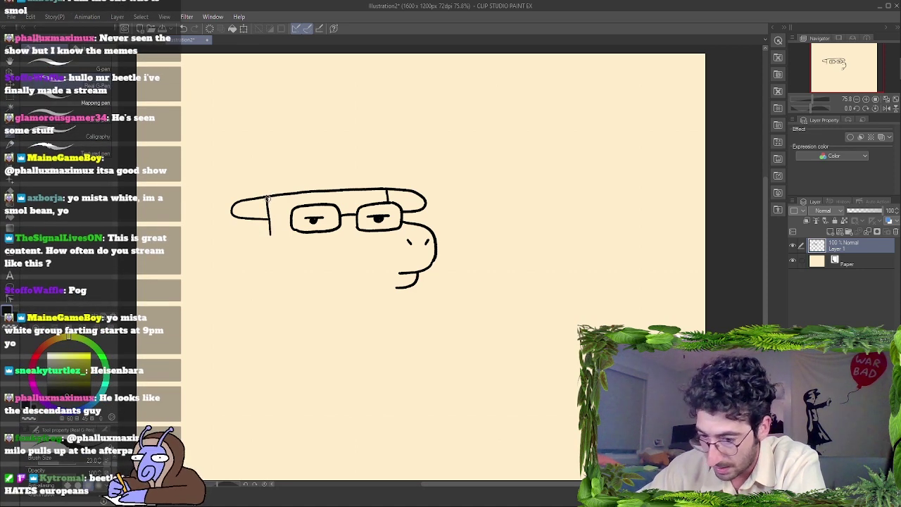
Draw two small rounded ears rising above the hat brim, one joined to each of the head's side lines.
mouse_move(266, 199)
left_mouse_down()
mouse_move(266, 173)
mouse_move(285, 194)
left_mouse_up()
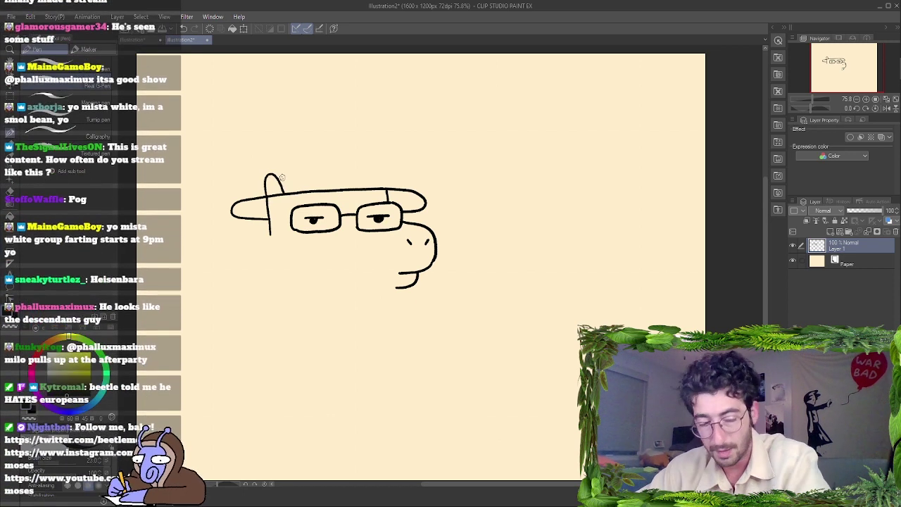
key("ctrl+z")
key("ctrl+z")
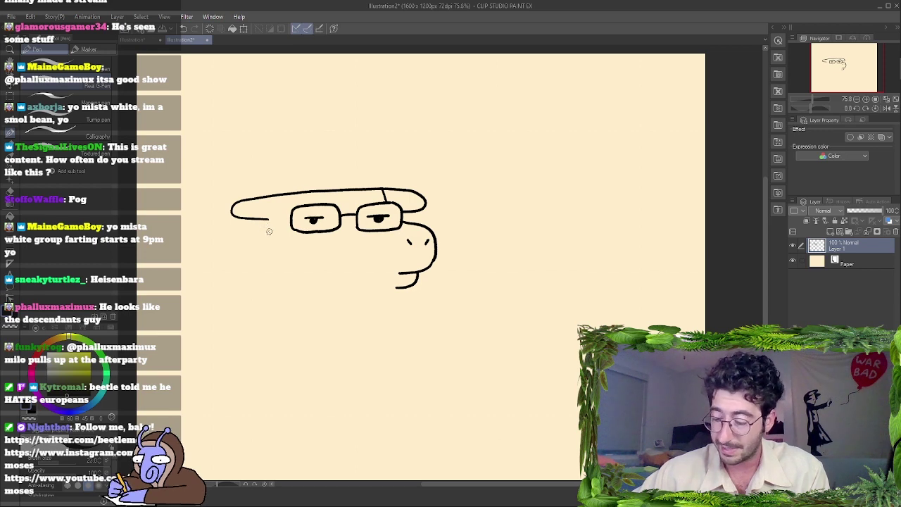
mouse_move(269, 234)
left_mouse_down()
mouse_move(265, 189)
mouse_move(287, 197)
left_mouse_up()
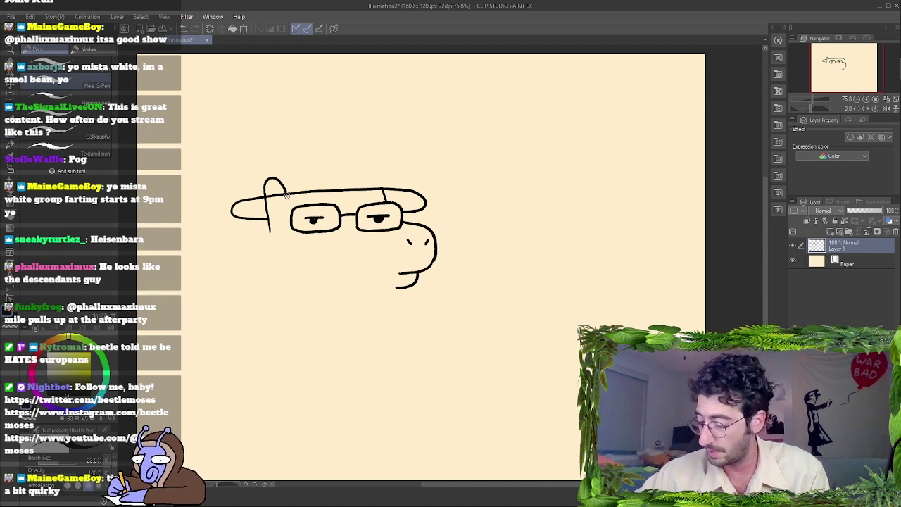
key("ctrl+z")
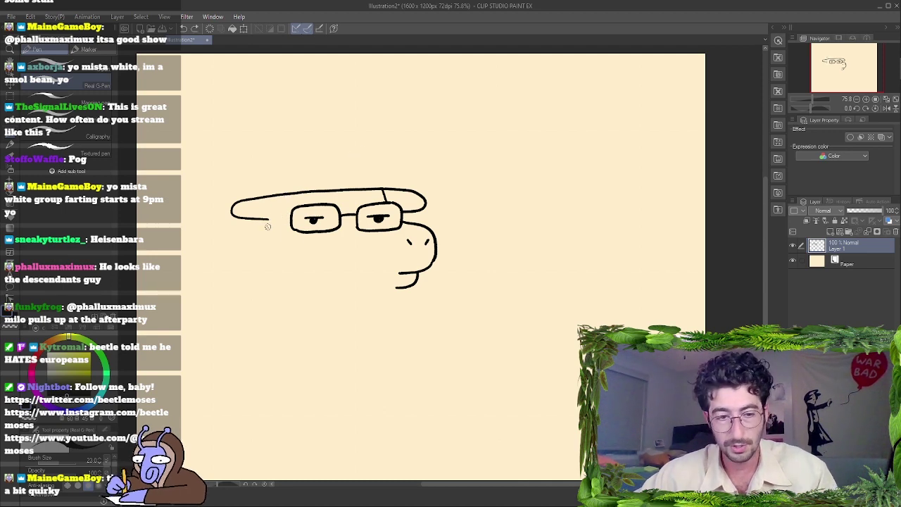
mouse_move(271, 240)
left_mouse_down()
mouse_move(264, 190)
mouse_move(272, 177)
mouse_move(283, 199)
left_mouse_up()
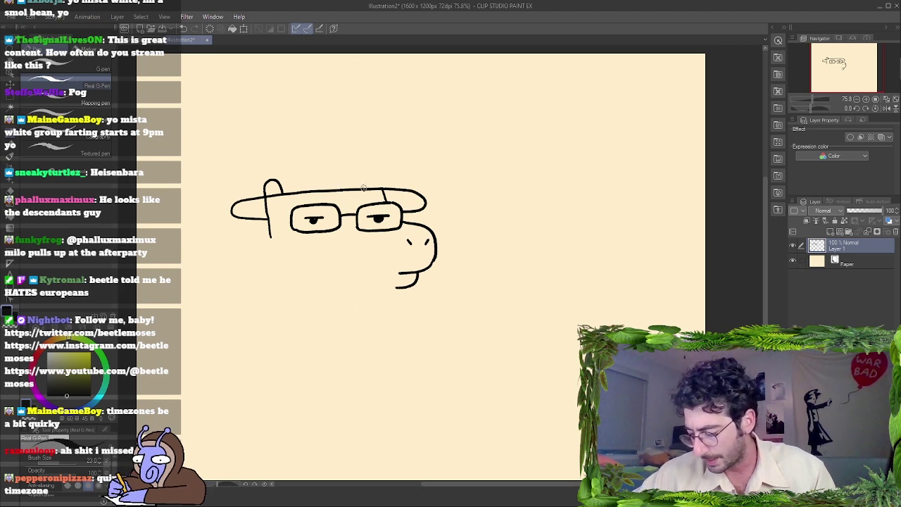
mouse_move(365, 189)
left_mouse_down()
mouse_move(367, 174)
mouse_move(383, 188)
left_mouse_up()
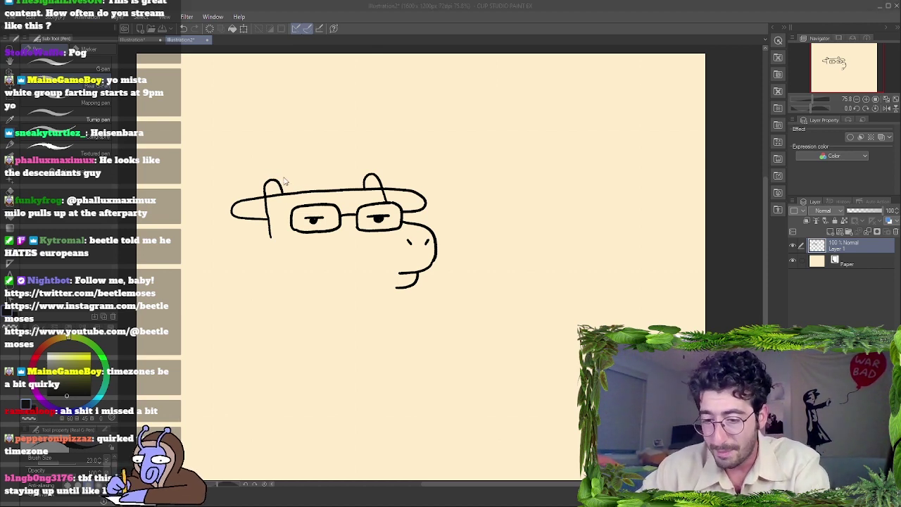
Draw the hat's crown above the brim with a short vertical side line from each ear and a gently arched top.
mouse_move(270, 185)
left_mouse_down()
mouse_move(268, 164)
mouse_move(300, 151)
left_mouse_up()
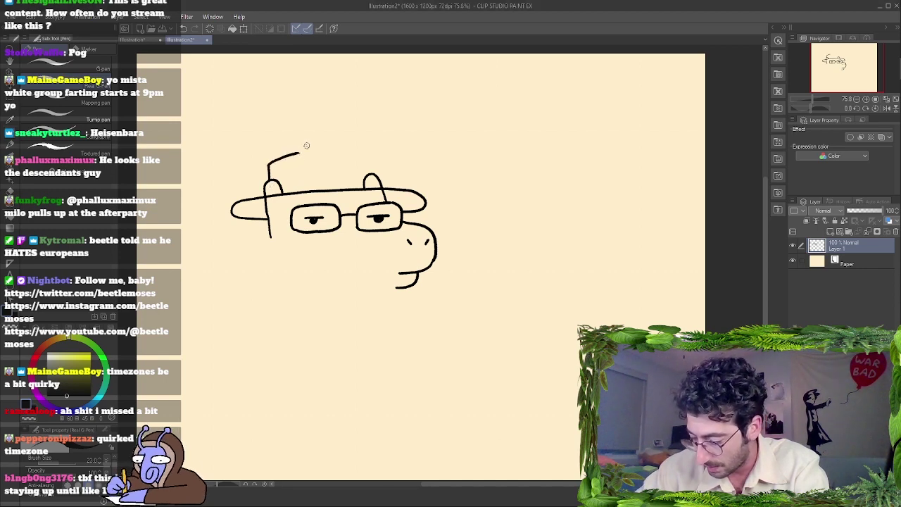
key("ctrl+z")
key("ctrl+z")
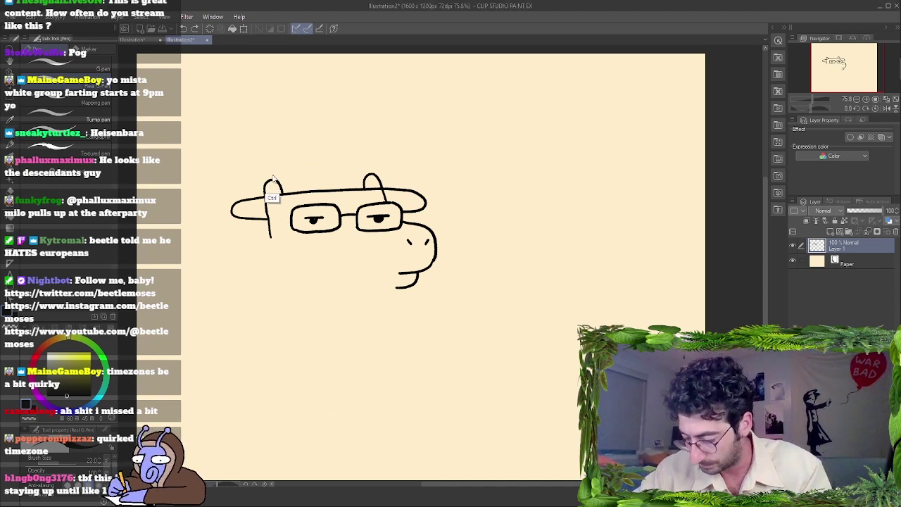
left_click_drag(269, 184, 268, 169)
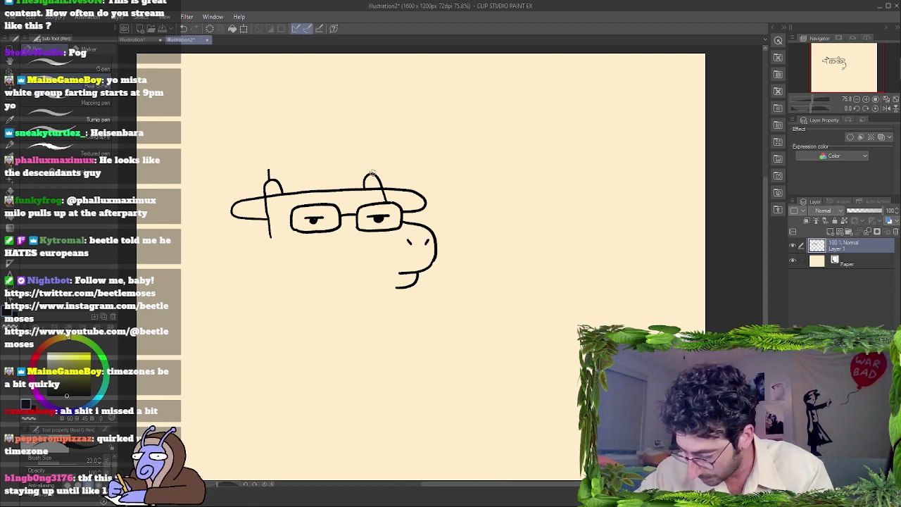
left_click_drag(372, 175, 370, 163)
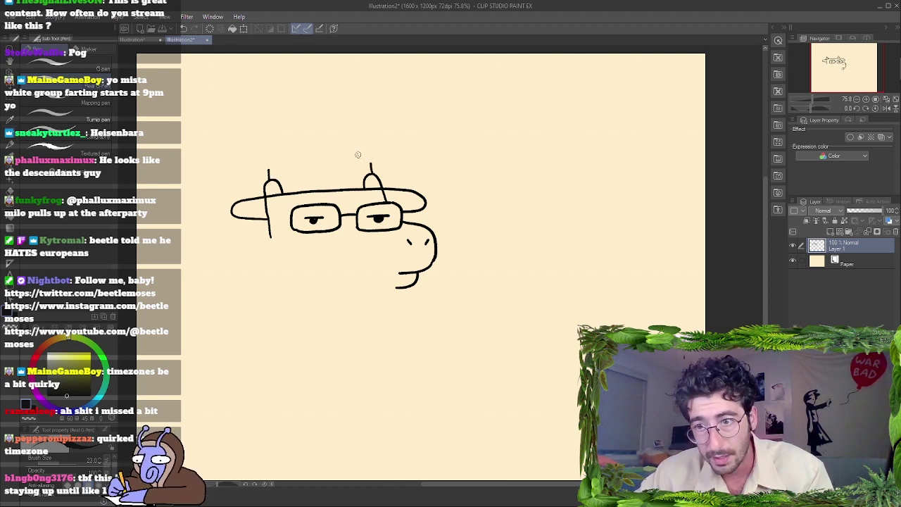
mouse_move(268, 170)
left_mouse_down()
mouse_move(306, 159)
mouse_move(371, 164)
left_mouse_up()
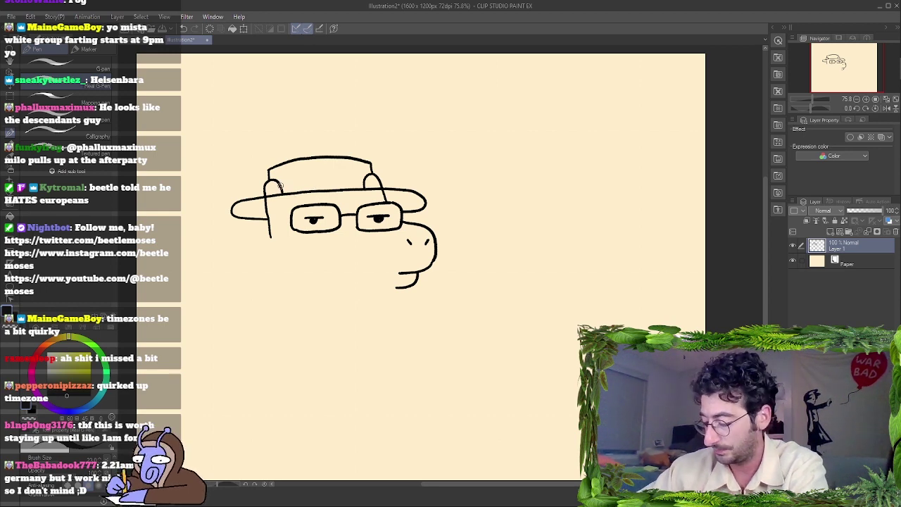
Draw the hat band as a slightly arched line across the crown between the two ears.
left_click_drag(279, 185, 364, 179)
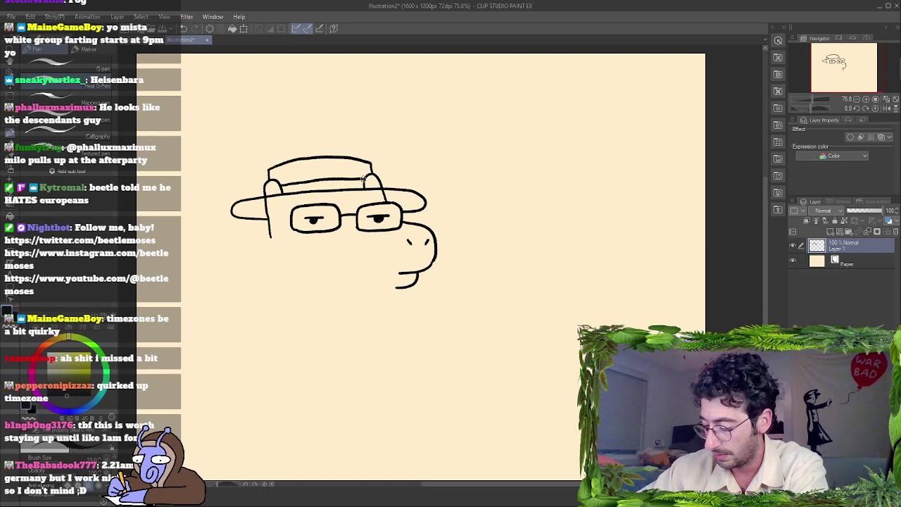
key("ctrl+z")
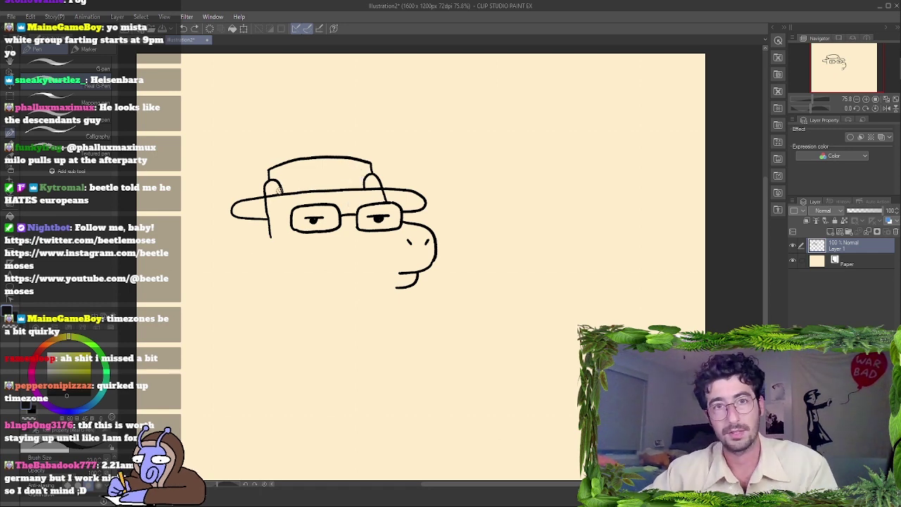
left_click_drag(279, 185, 365, 179)
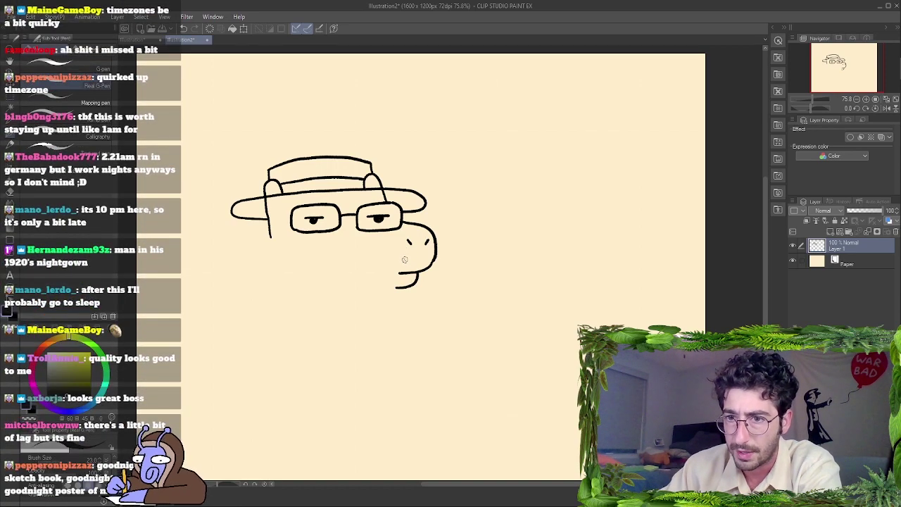
left_click_drag(399, 274, 421, 270)
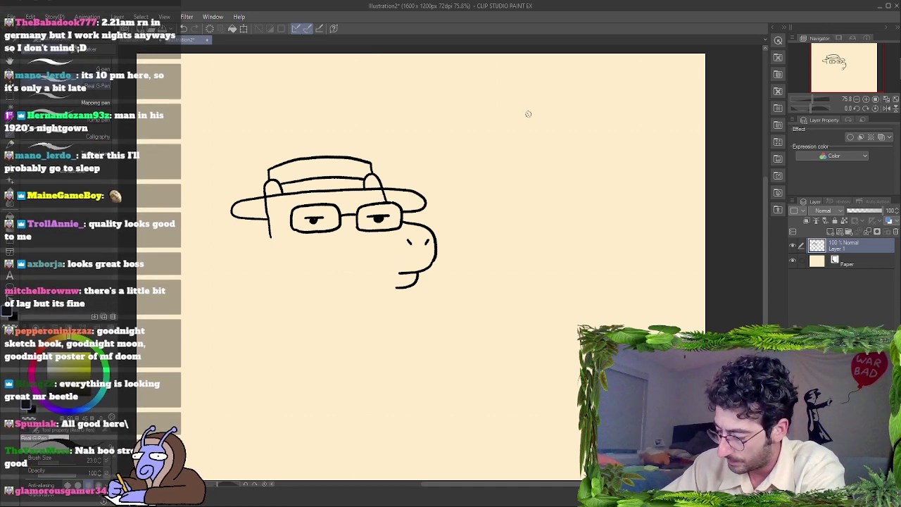
Sketch a small oval human face with eyes, nose, mouth and square glasses in the canvas's empty upper-right area.
mouse_move(494, 109)
left_mouse_down()
mouse_move(529, 88)
mouse_move(531, 151)
mouse_move(485, 135)
mouse_move(494, 106)
mouse_move(529, 110)
mouse_move(519, 134)
left_mouse_up()
left_click(528, 110)
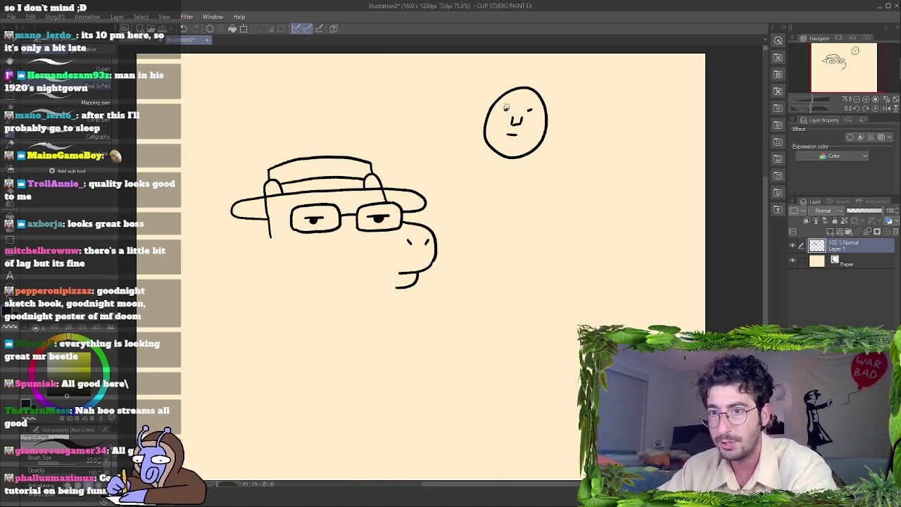
mouse_move(505, 107)
left_mouse_down()
mouse_move(495, 103)
mouse_move(512, 104)
mouse_move(512, 117)
left_mouse_up()
mouse_move(511, 118)
left_mouse_down()
mouse_move(496, 117)
mouse_move(494, 104)
mouse_move(520, 104)
mouse_move(533, 119)
mouse_move(488, 110)
mouse_move(547, 110)
left_mouse_up()
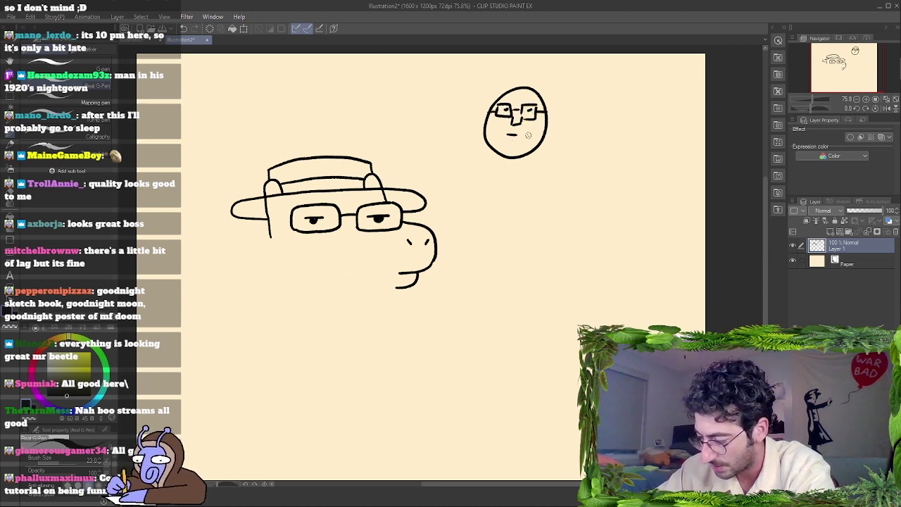
Try a spiky hair outline around the oval face's head.
mouse_move(490, 104)
left_mouse_down()
mouse_move(510, 70)
mouse_move(540, 73)
mouse_move(552, 116)
left_mouse_up()
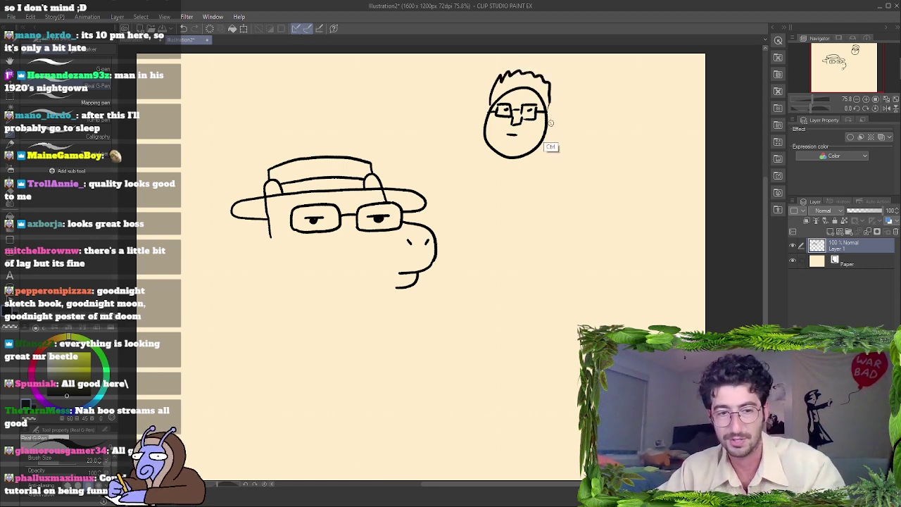
key("ctrl+z")
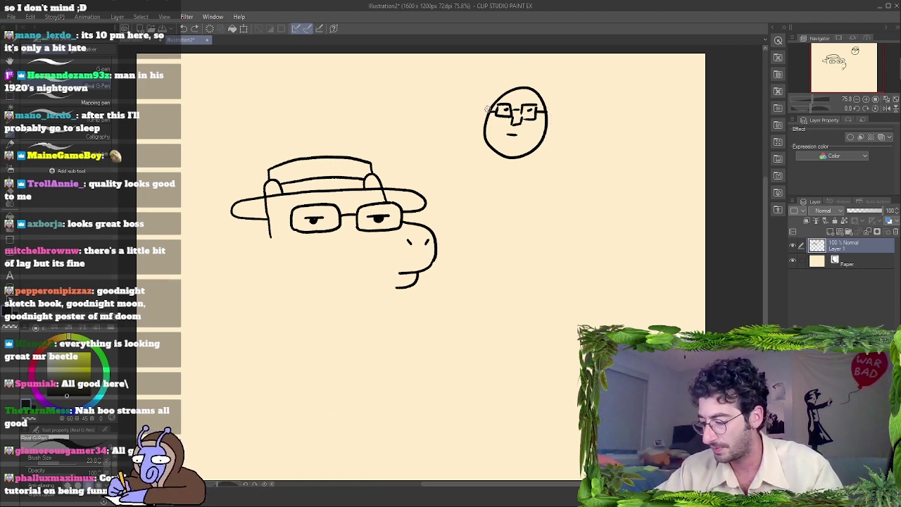
mouse_move(486, 109)
left_mouse_down()
mouse_move(521, 68)
mouse_move(546, 73)
mouse_move(554, 118)
left_mouse_up()
left_click_drag(495, 131, 524, 134)
key("ctrl+z")
key("ctrl+z")
key("ctrl+z")
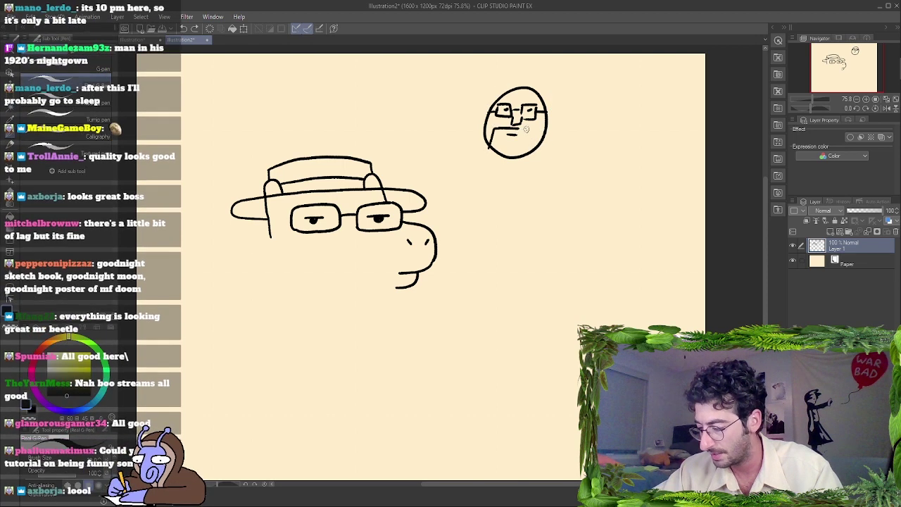
Sketch a boxy goatee around the oval face's mouth, with a small arrow pointing to it.
mouse_move(518, 127)
left_mouse_down()
mouse_move(528, 157)
mouse_move(509, 132)
mouse_move(516, 151)
mouse_move(508, 138)
mouse_move(500, 144)
left_mouse_up()
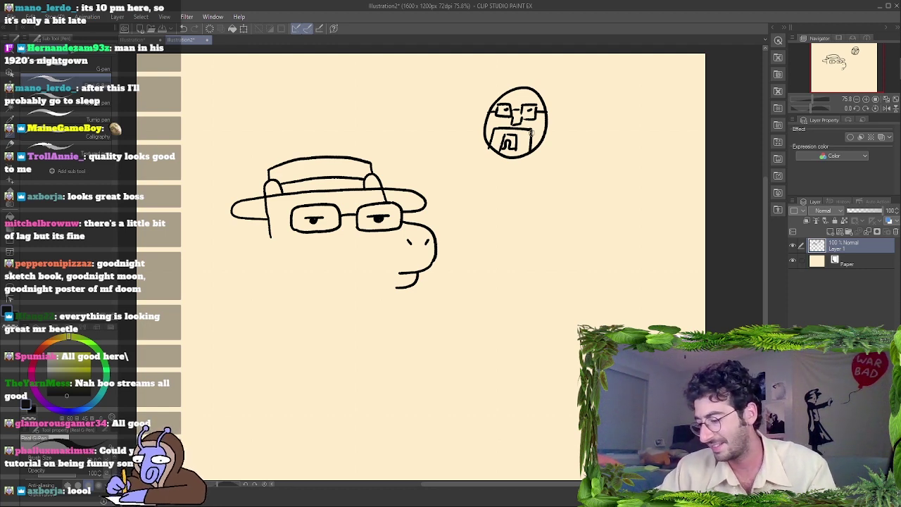
key("ctrl+z")
key("ctrl+z")
key("ctrl+z")
key("ctrl+z")
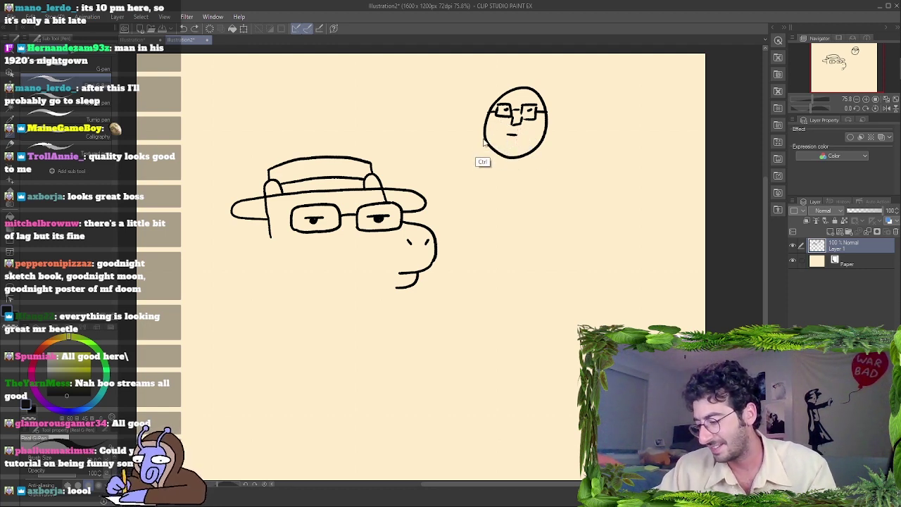
mouse_move(488, 148)
left_mouse_down()
mouse_move(493, 135)
mouse_move(531, 129)
mouse_move(532, 151)
mouse_move(509, 147)
mouse_move(521, 147)
mouse_move(526, 127)
mouse_move(485, 155)
left_mouse_up()
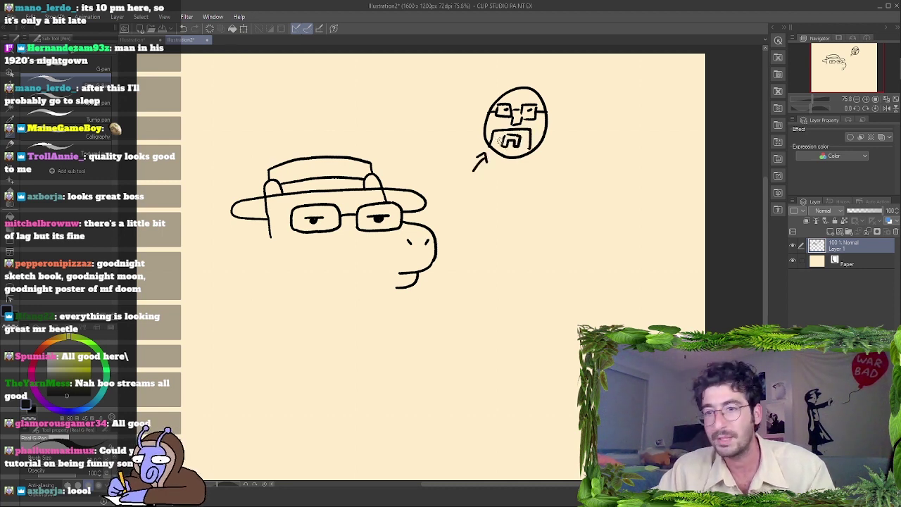
Undo the entire oval face sketch, including its goatee, arrow, glasses and facial features.
key("ctrl+z")
key("ctrl+z")
key("ctrl+z")
key("ctrl+z")
key("ctrl+z")
key("ctrl+z")
key("ctrl+z")
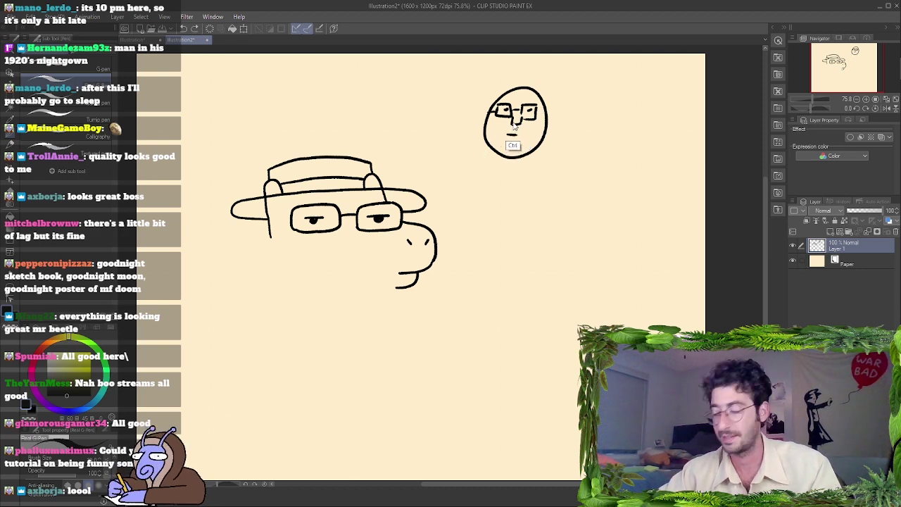
key("ctrl+z")
key("ctrl+z")
key("ctrl+z")
key("ctrl+z")
key("ctrl+z")
key("ctrl+z")
key("ctrl+z")
key("ctrl+z")
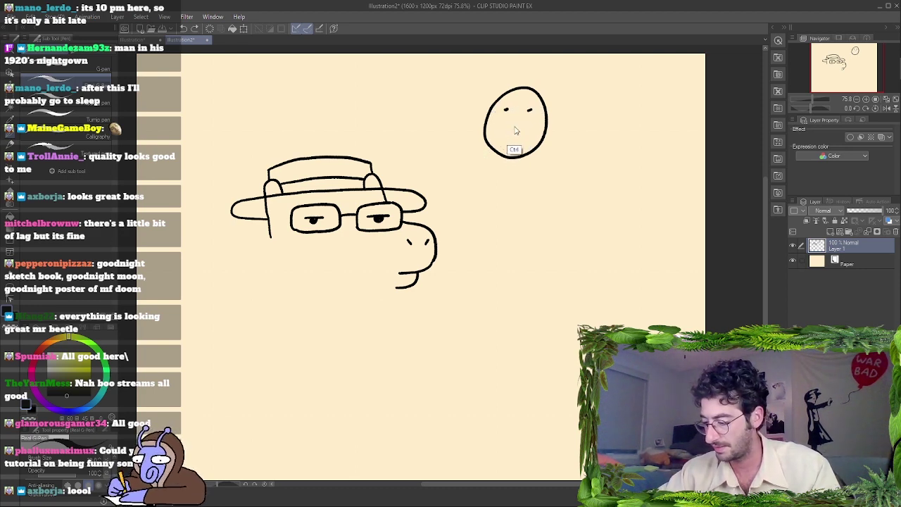
key("ctrl+z")
key("ctrl+z")
key("ctrl+z")
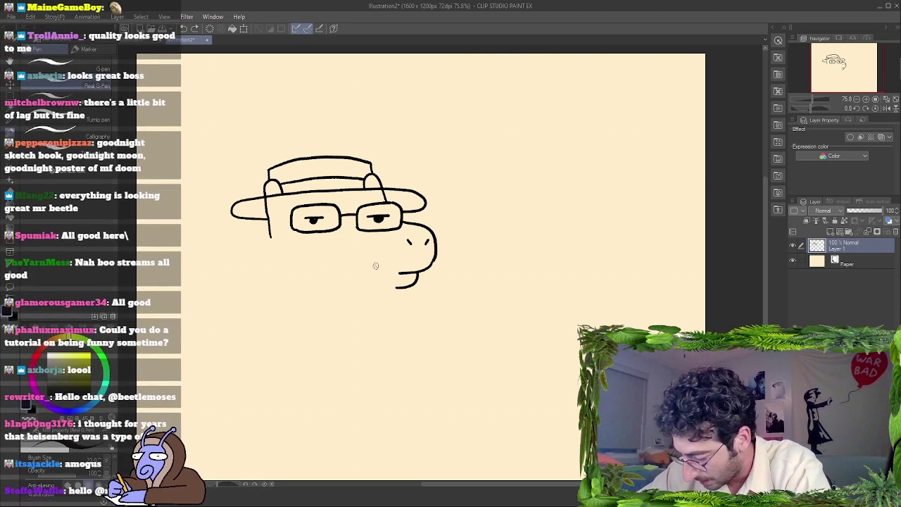
Draw a curved moustache outline behind the capybara's mouth and a small square moustache patch at the front of the snout.
mouse_move(375, 266)
left_mouse_down()
mouse_move(394, 255)
mouse_move(411, 256)
mouse_move(409, 266)
mouse_move(377, 263)
mouse_move(412, 257)
mouse_move(411, 266)
mouse_move(391, 269)
left_mouse_up()
key("ctrl")
key("ctrl+z")
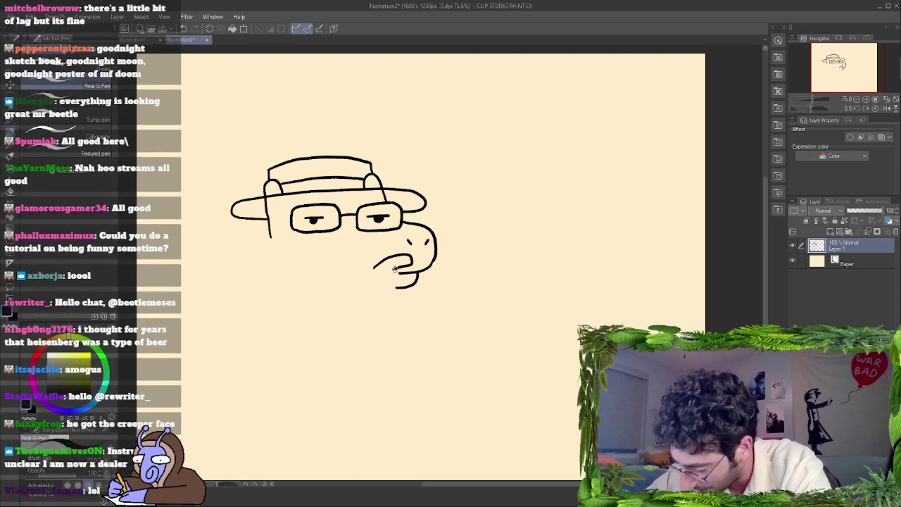
left_click_drag(397, 267, 384, 276)
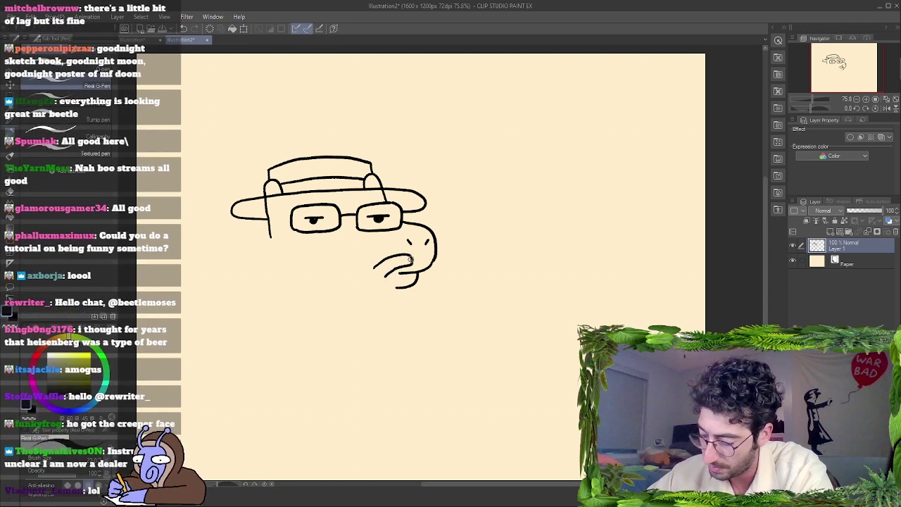
mouse_move(430, 266)
left_mouse_down()
mouse_move(421, 260)
mouse_move(433, 256)
left_mouse_up()
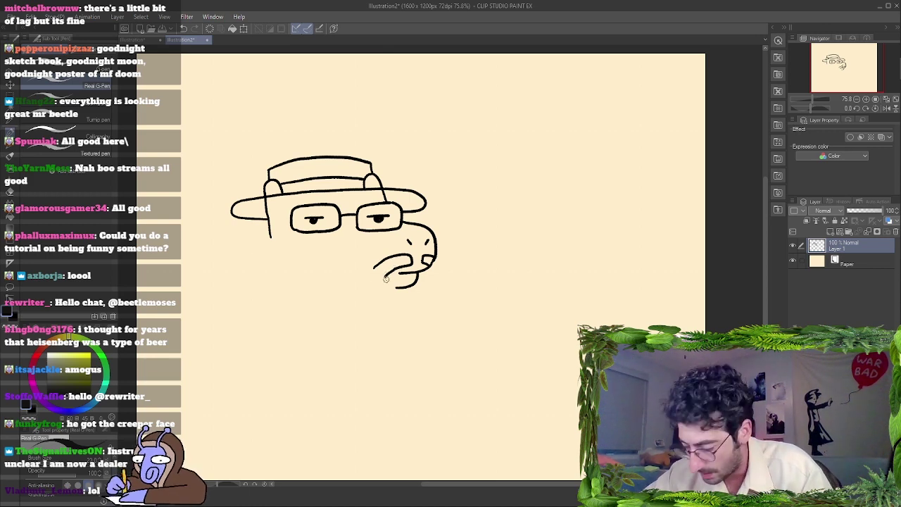
Try to extend the moustache down into a flat-bottomed goatee around the capybara's lower lip.
left_click_drag(384, 276, 381, 296)
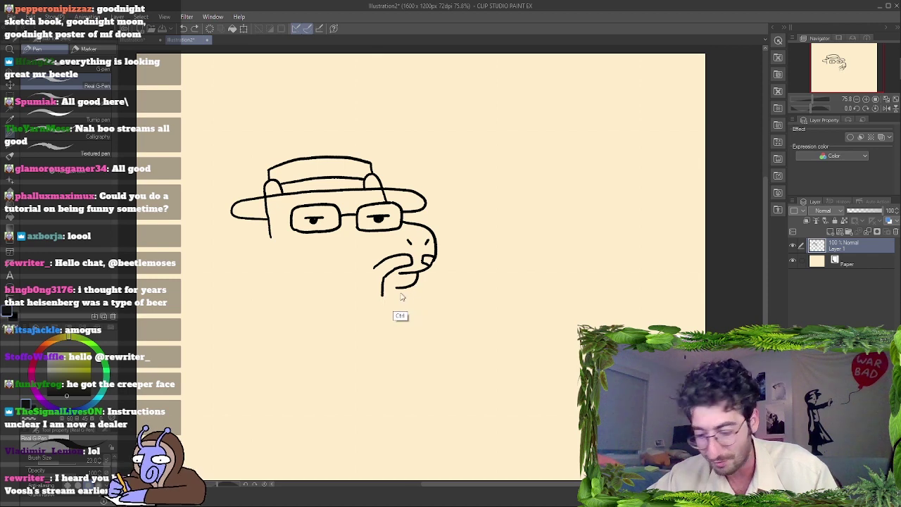
key("ctrl+z")
mouse_move(383, 296)
left_mouse_down()
mouse_move(388, 271)
mouse_move(405, 294)
left_mouse_up()
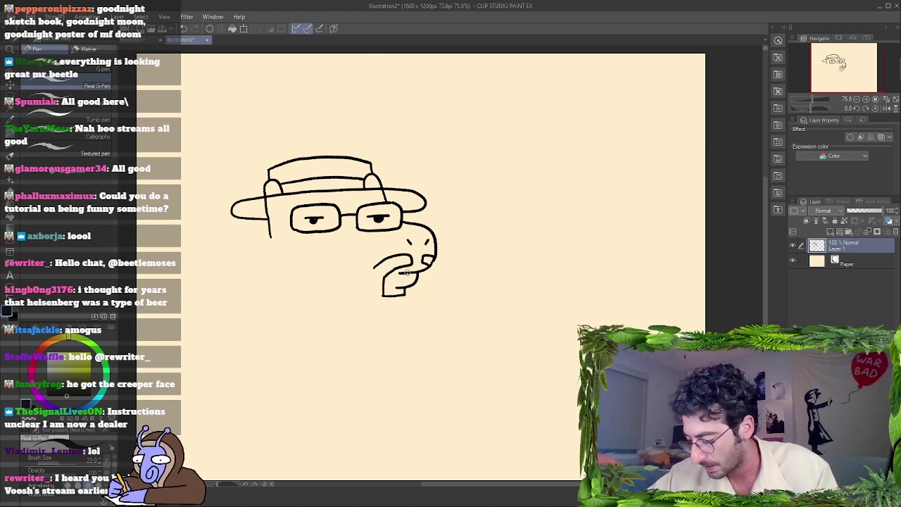
key("ctrl+z")
key("ctrl+z")
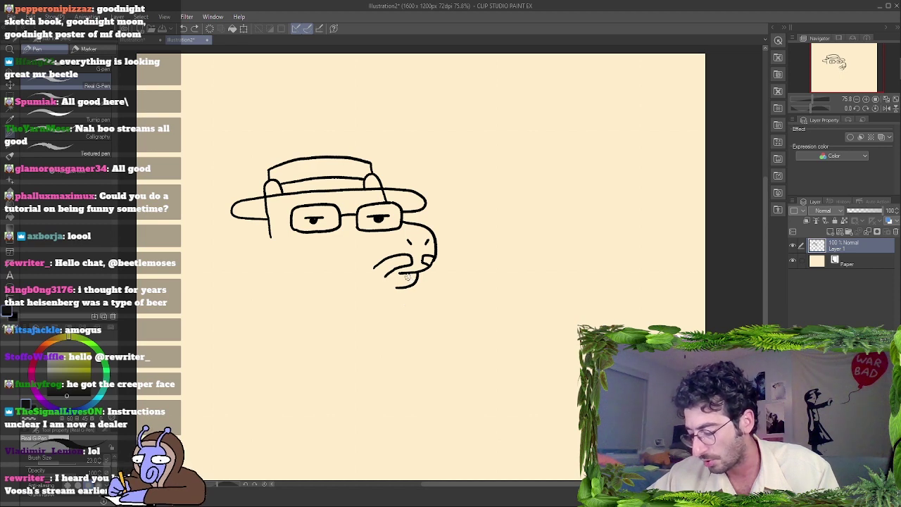
left_click_drag(382, 296, 405, 295)
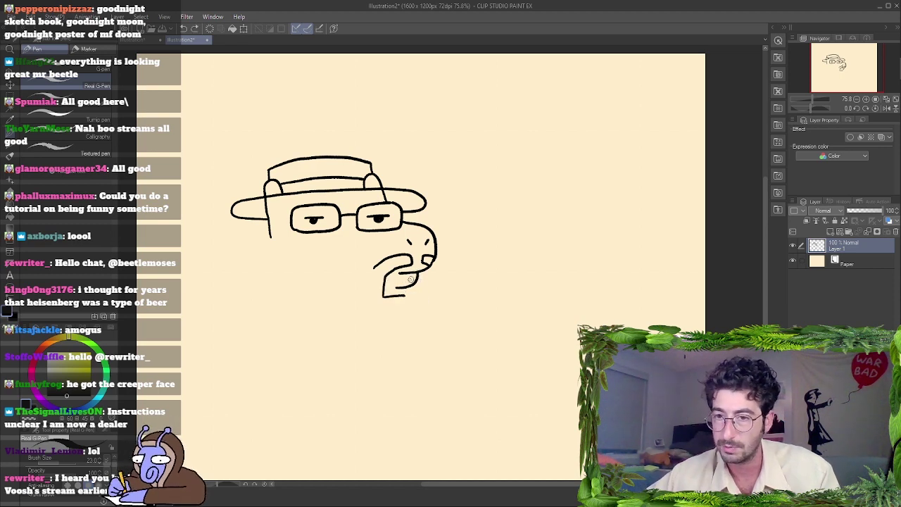
key("ctrl+z")
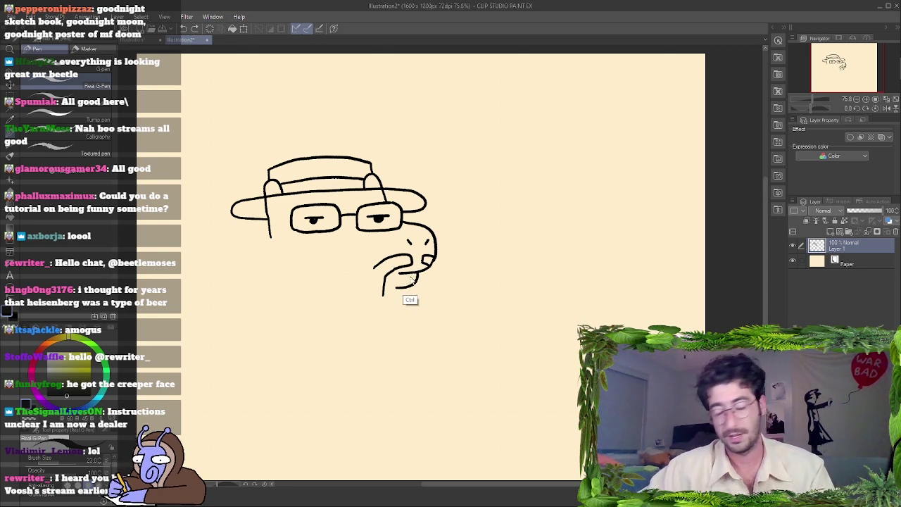
key("ctrl+z")
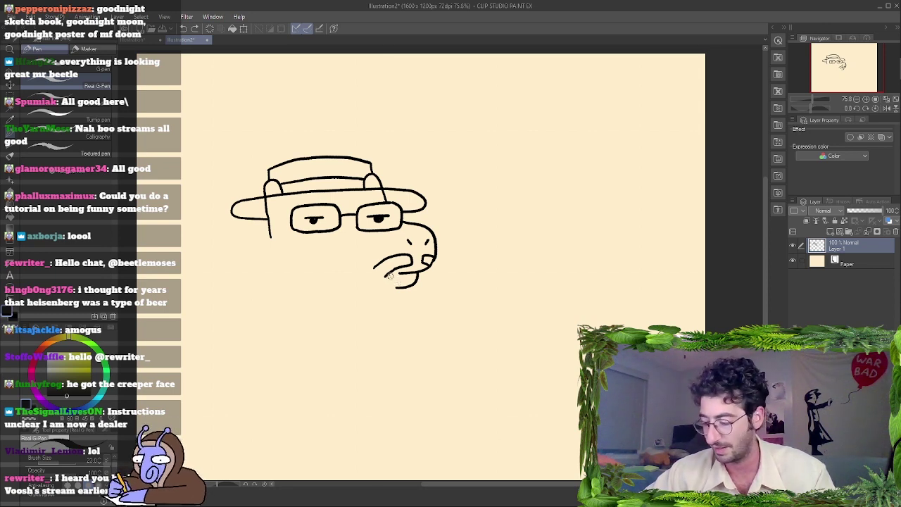
Try to draw a squared inner goatee edge below the capybara's lower lip.
mouse_move(384, 294)
left_mouse_down()
mouse_move(395, 296)
mouse_move(420, 276)
left_mouse_up()
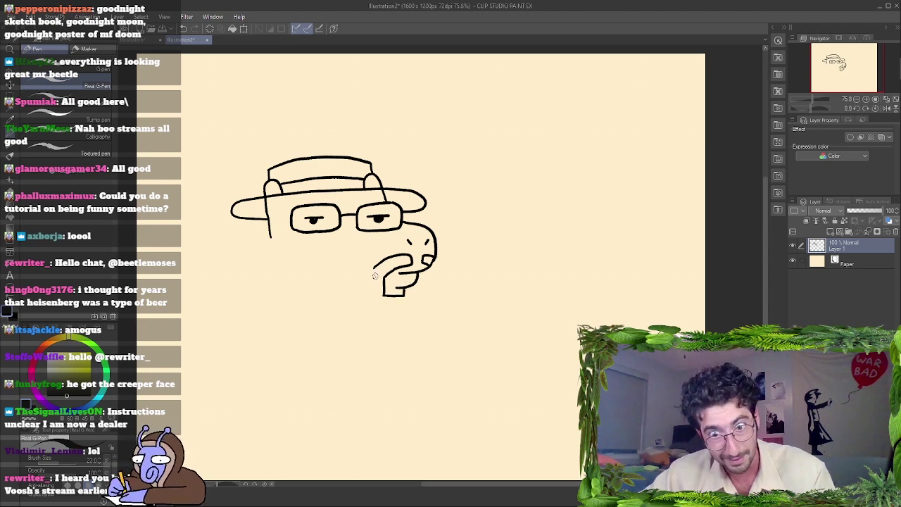
key("ctrl+z")
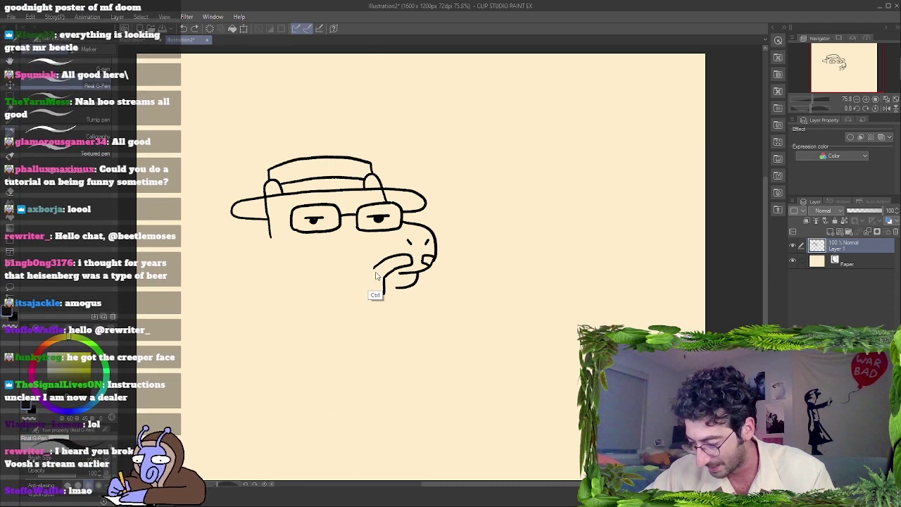
key("ctrl+z")
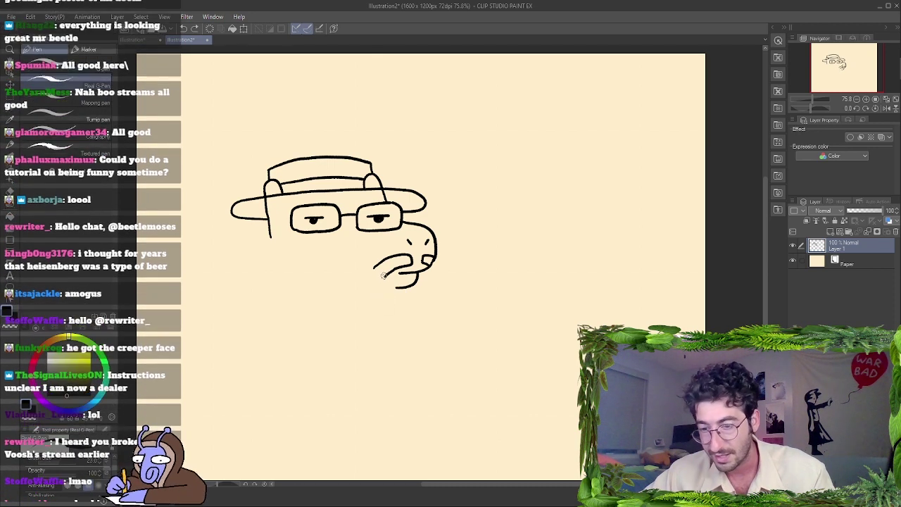
Draw a squared goatee around the lower lip, with a boxy inner edge and a larger flat-bottomed outline extending down from the moustache.
mouse_move(383, 279)
left_mouse_down()
mouse_move(382, 296)
mouse_move(407, 295)
mouse_move(407, 283)
left_mouse_up()
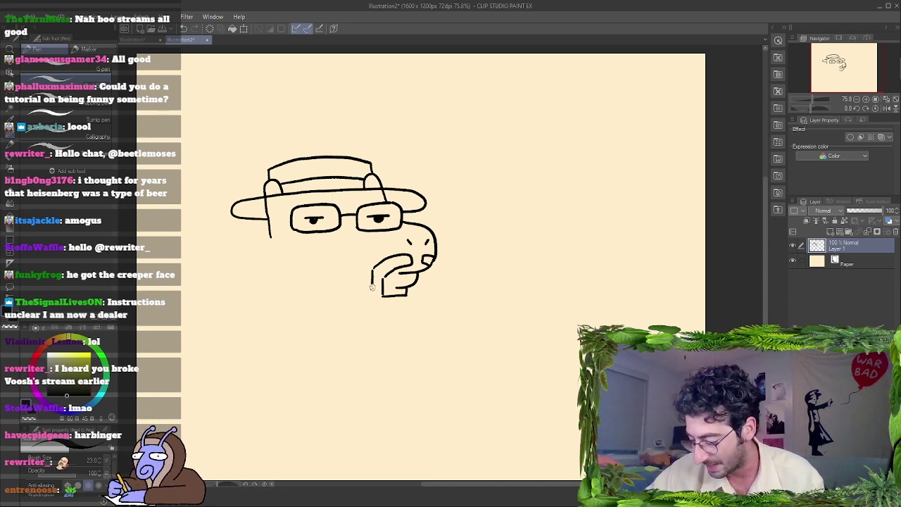
left_click_drag(372, 287, 372, 307)
key("ctrl+z")
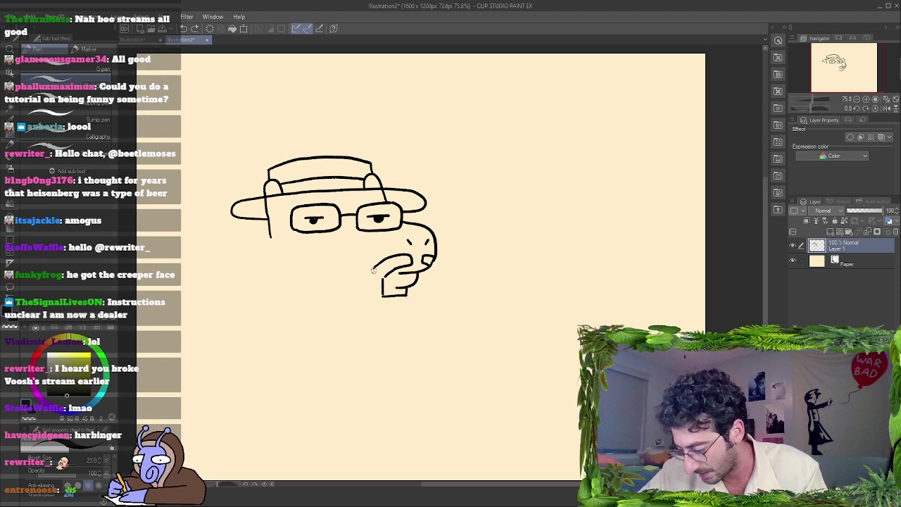
key("ctrl+z")
key("ctrl+z")
key("ctrl+z")
key("ctrl+z")
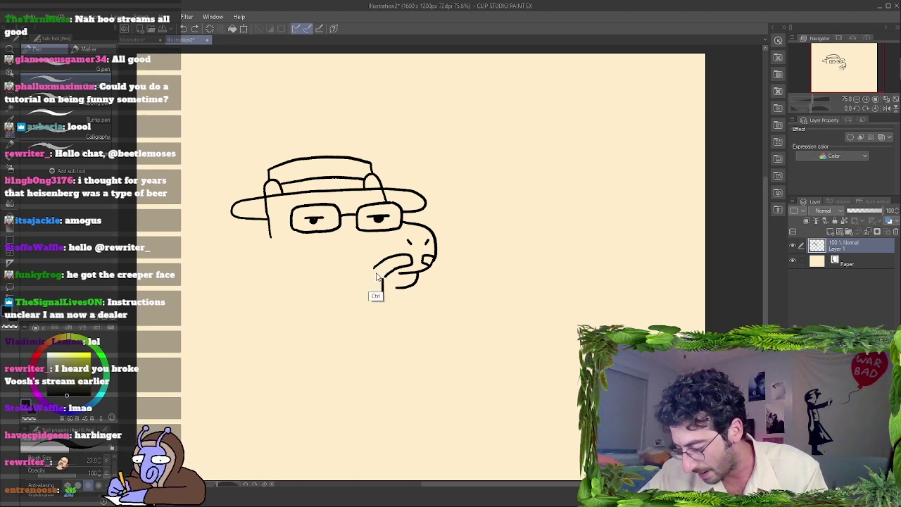
mouse_move(382, 294)
left_mouse_down()
mouse_move(408, 296)
mouse_move(409, 284)
left_mouse_up()
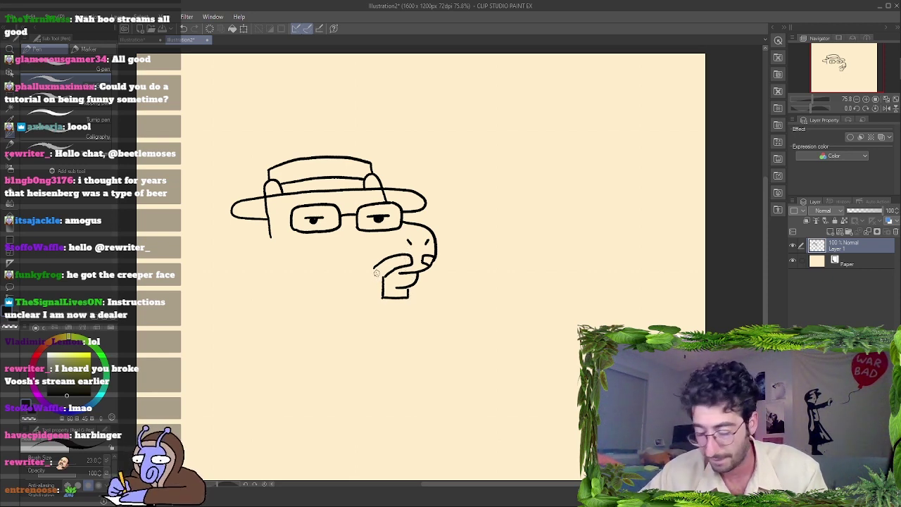
mouse_move(371, 268)
left_mouse_down()
mouse_move(370, 314)
mouse_move(384, 315)
mouse_move(412, 314)
mouse_move(421, 270)
left_mouse_up()
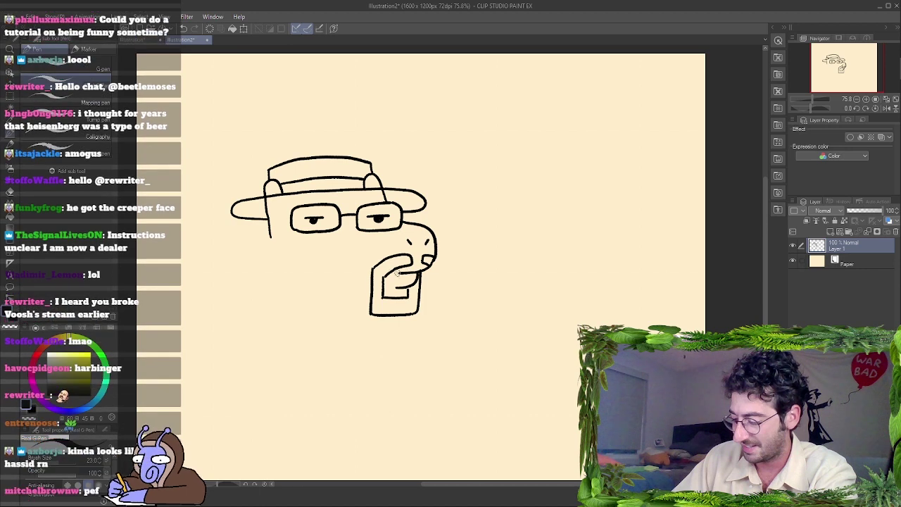
Try to draw a wavy, pointed sidelock hanging from the hat brim at the back of the head.
mouse_move(261, 203)
left_mouse_down()
mouse_move(263, 289)
mouse_move(271, 236)
left_mouse_up()
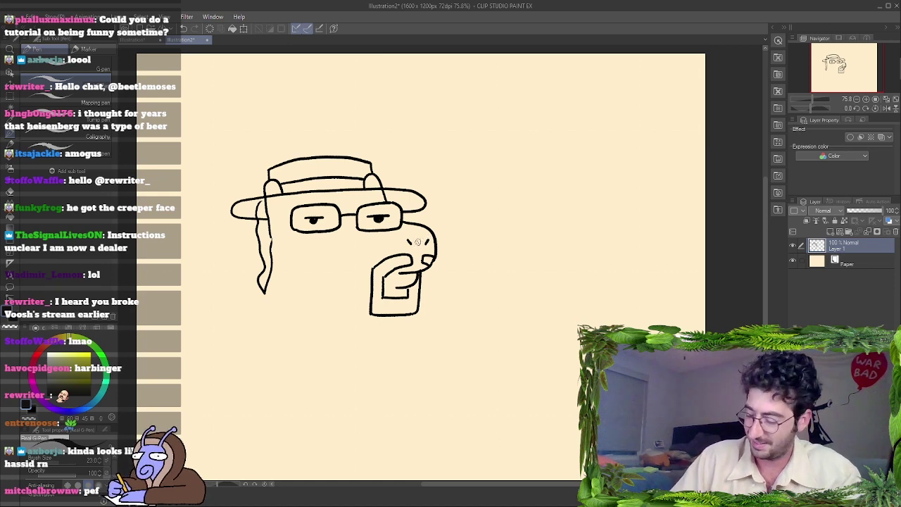
key("ctrl+z")
key("ctrl+z")
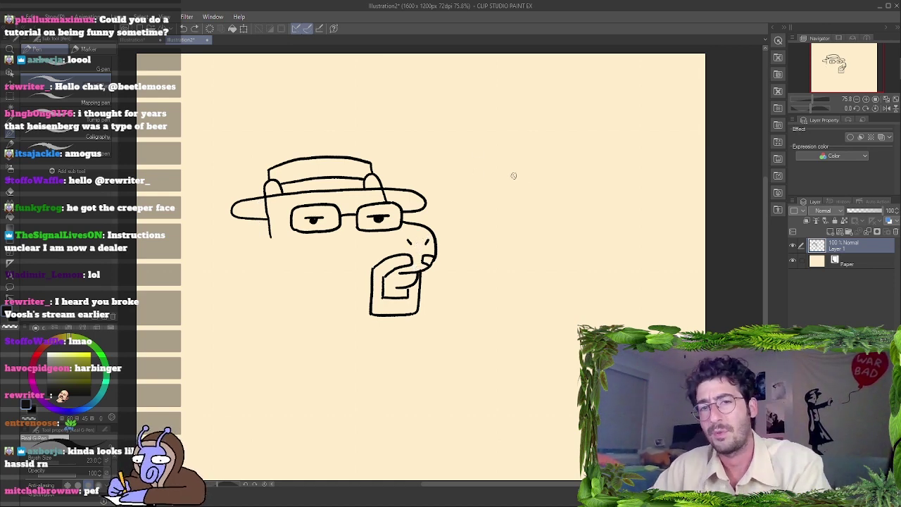
Try out a small shape with a curved top and wavy sides in the blank canvas area beside the capybara.
mouse_move(479, 176)
left_mouse_down()
mouse_move(511, 172)
mouse_move(467, 167)
mouse_move(471, 123)
mouse_move(494, 110)
mouse_move(523, 108)
mouse_move(528, 173)
left_mouse_up()
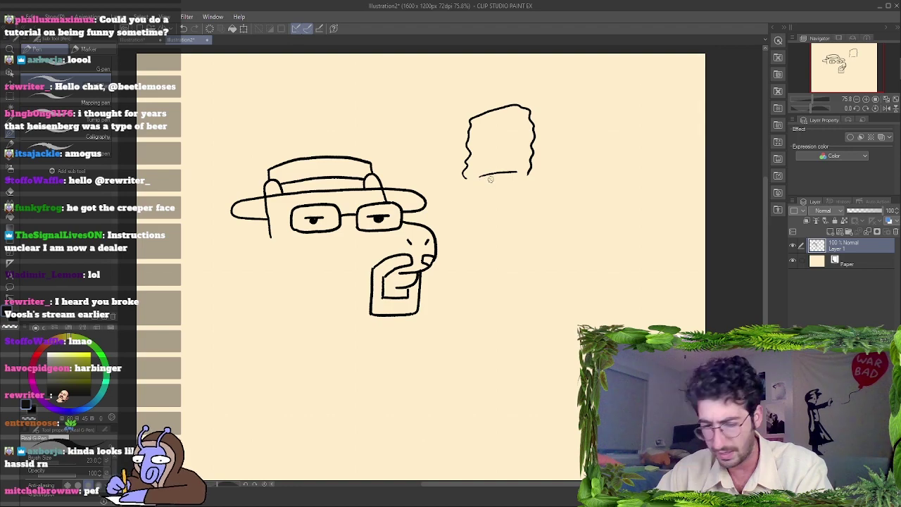
key("ctrl+z")
key("ctrl+z")
key("ctrl+z")
mouse_move(492, 153)
left_mouse_down()
mouse_move(534, 153)
mouse_move(483, 144)
mouse_move(481, 133)
mouse_move(485, 105)
mouse_move(513, 94)
mouse_move(552, 103)
mouse_move(549, 154)
left_mouse_up()
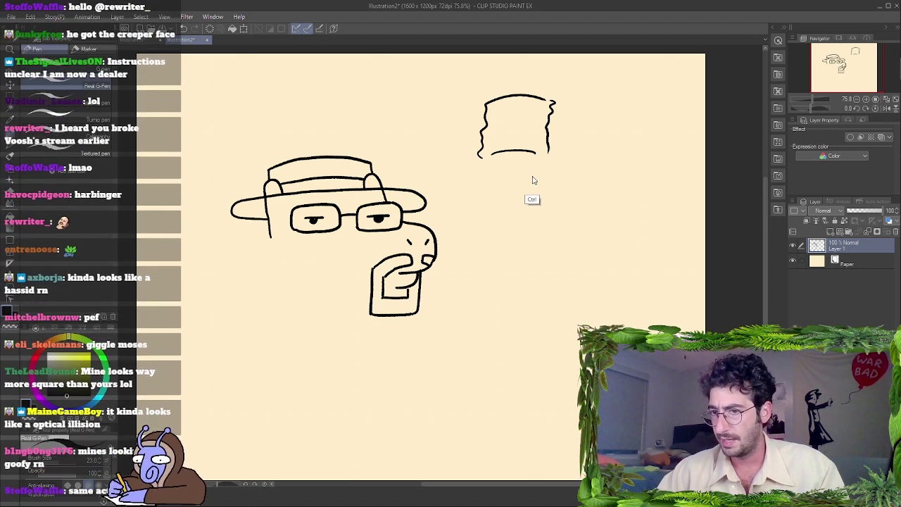
key("ctrl+z")
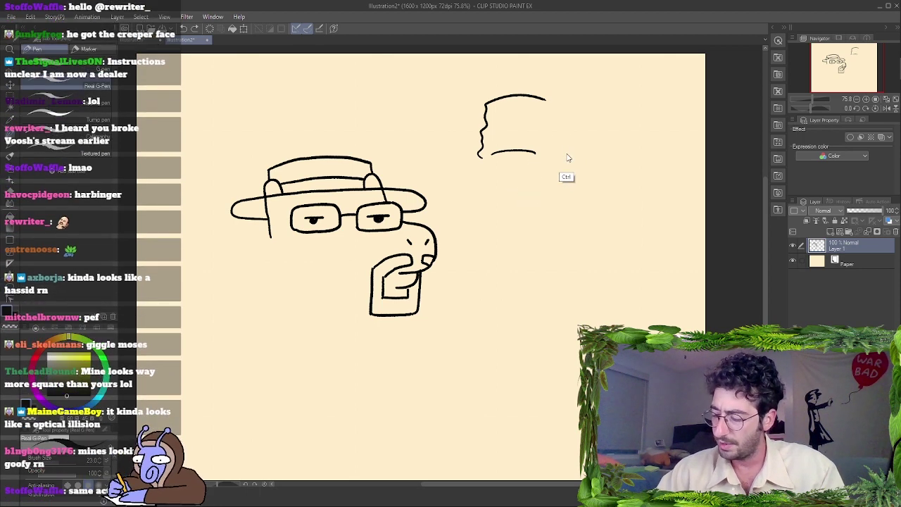
key("ctrl+z")
key("ctrl+z")
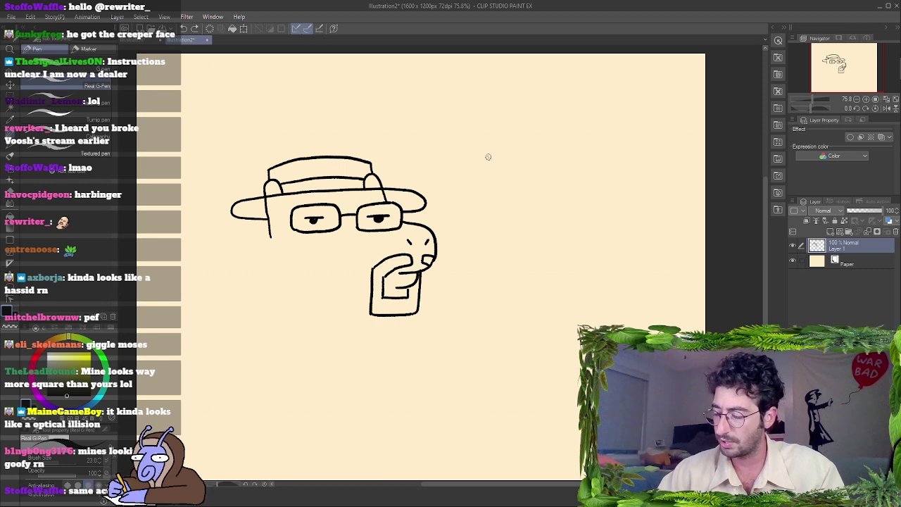
Try out a larger rounded outline with jagged, tufted sides in the blank canvas area.
mouse_move(485, 156)
left_mouse_down()
mouse_move(459, 104)
mouse_move(482, 67)
mouse_move(559, 63)
mouse_move(581, 80)
mouse_move(577, 122)
mouse_move(584, 115)
mouse_move(568, 149)
left_mouse_up()
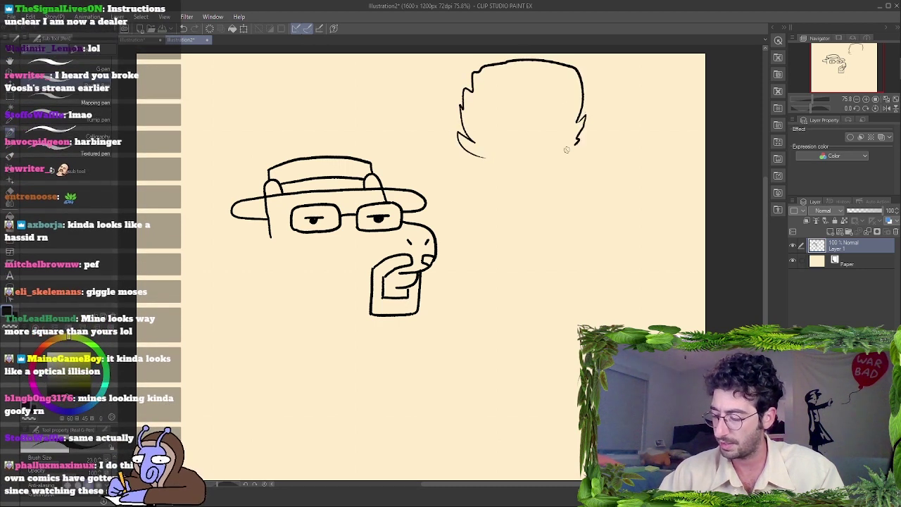
key("ctrl+z")
key("ctrl+z")
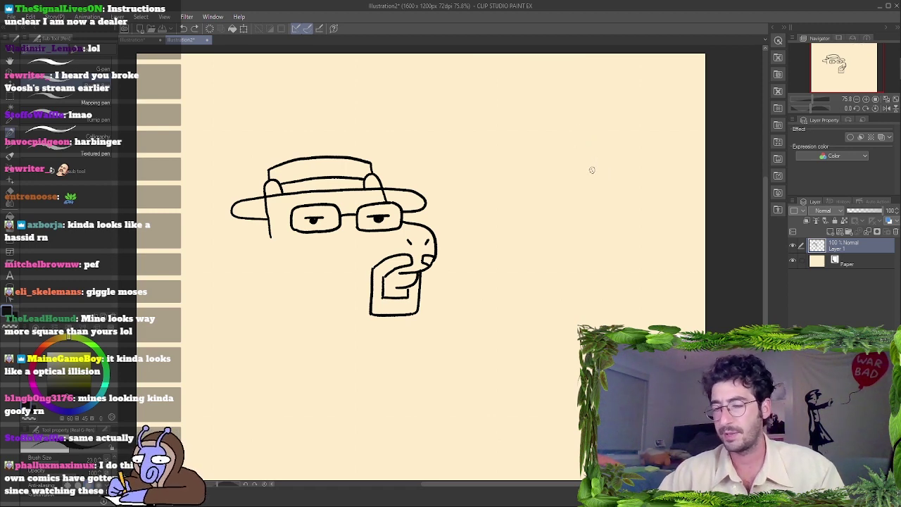
Draw the near front leg below the head as two parallel vertical lines ending in a small toed foot.
key("h")
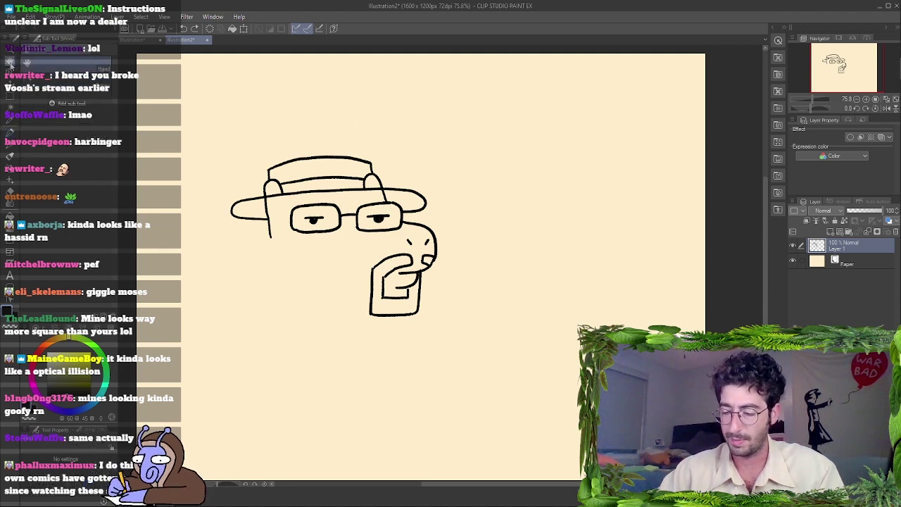
mouse_move(169, 217)
left_mouse_down()
mouse_move(225, 209)
mouse_move(241, 190)
mouse_move(275, 180)
left_mouse_up()
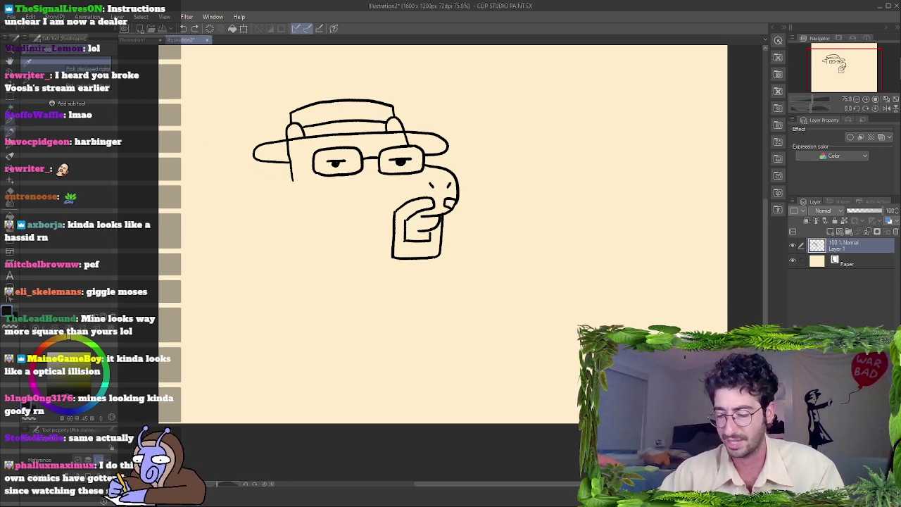
left_click(10, 132)
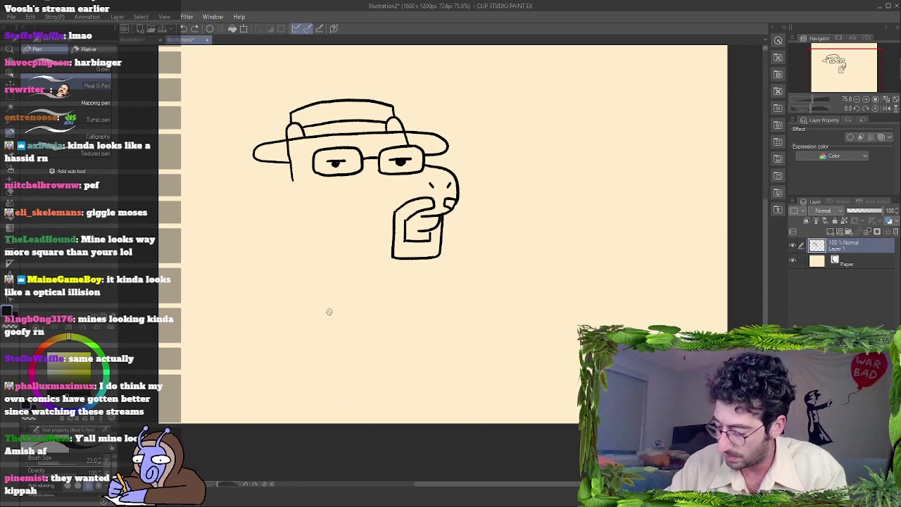
left_click_drag(329, 312, 332, 396)
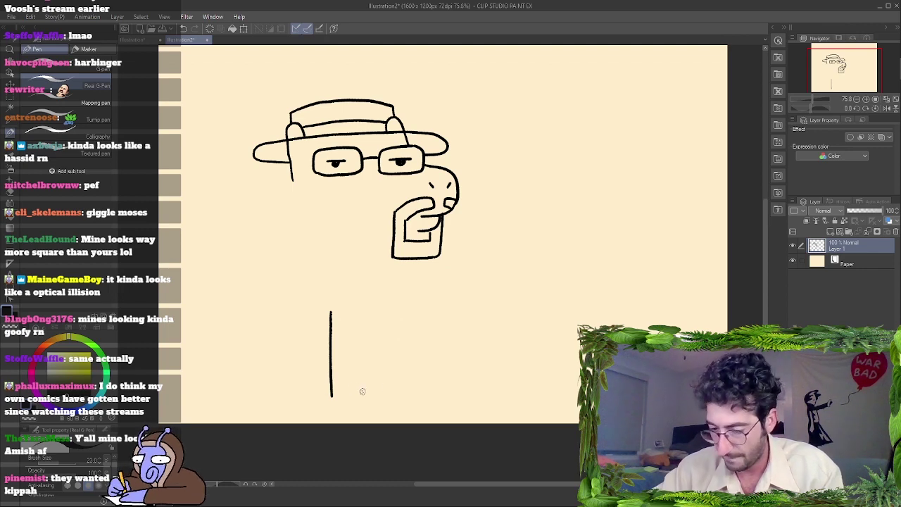
mouse_move(331, 397)
left_mouse_down()
mouse_move(373, 400)
mouse_move(361, 387)
left_mouse_up()
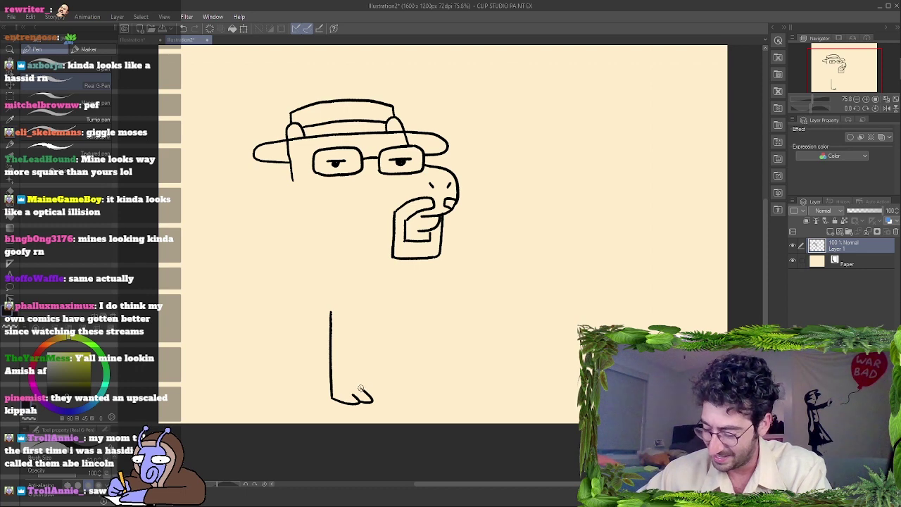
key("ctrl")
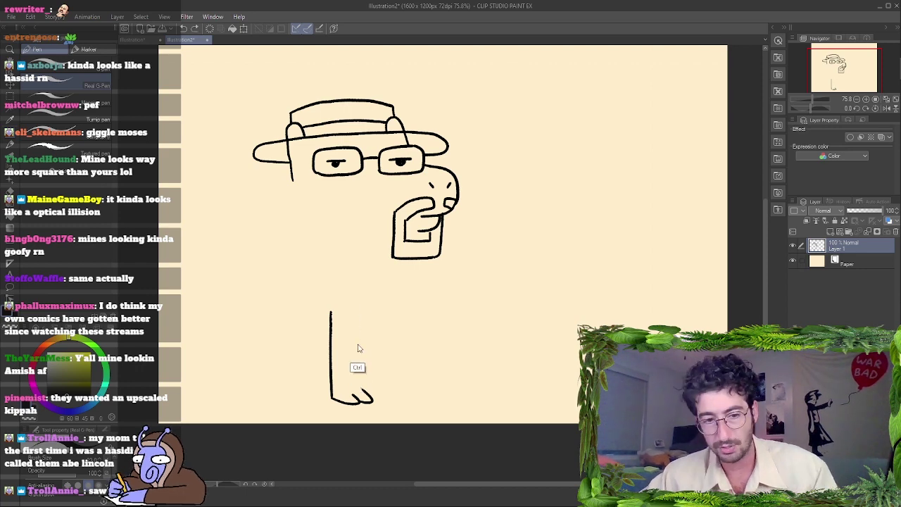
left_click_drag(361, 392, 362, 309)
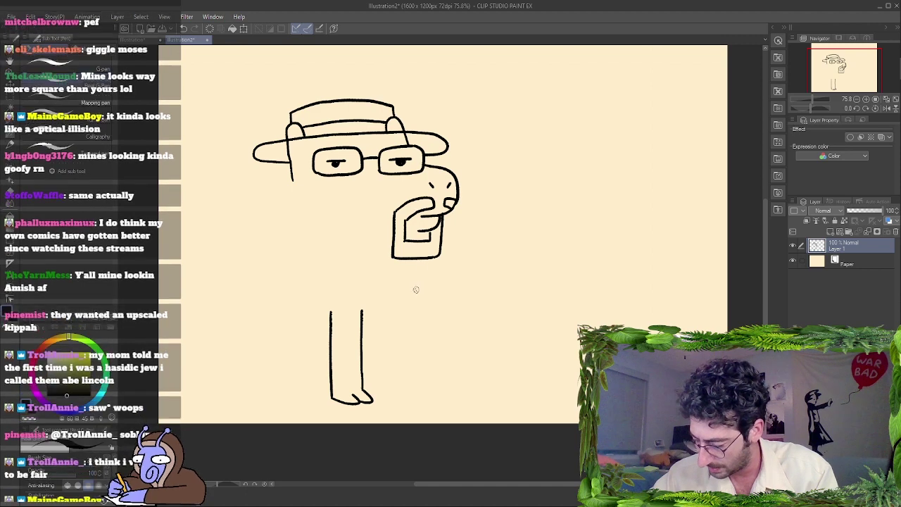
Draw a curved chest line from the goatee down to the near front leg, and add the far front foot with toes.
mouse_move(423, 262)
left_mouse_down()
mouse_move(400, 334)
mouse_move(359, 378)
left_mouse_up()
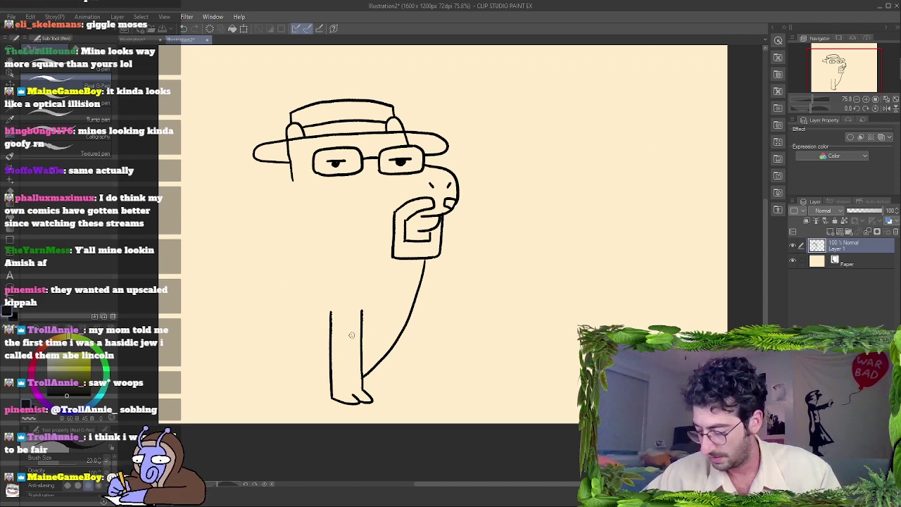
key("ctrl+z")
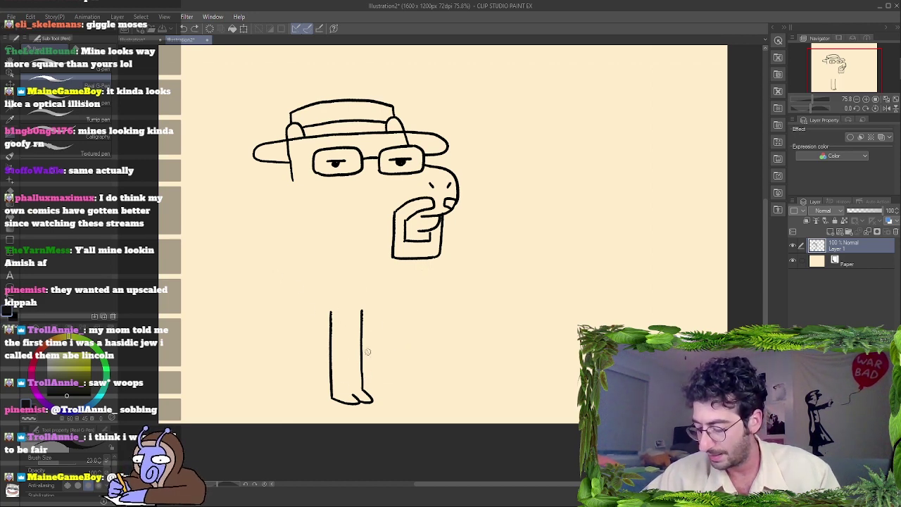
mouse_move(423, 259)
left_mouse_down()
mouse_move(400, 323)
mouse_move(360, 381)
left_mouse_up()
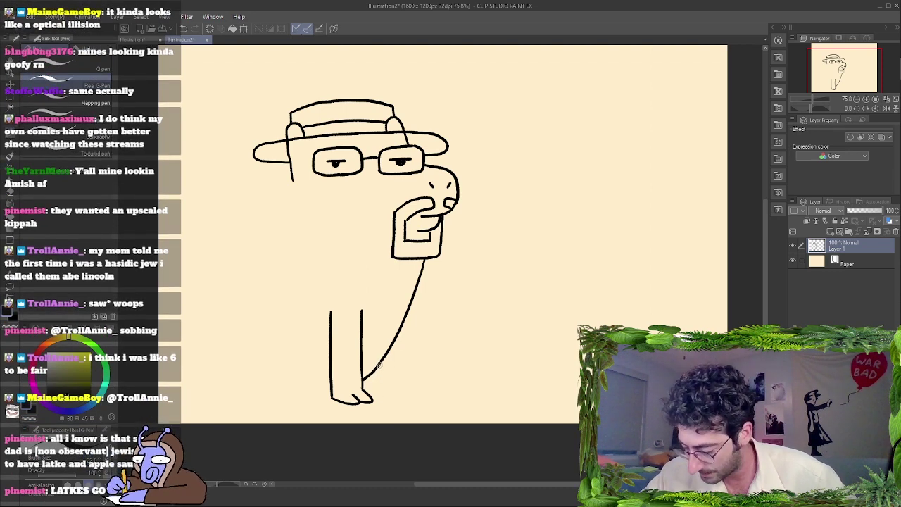
mouse_move(379, 364)
left_mouse_down()
mouse_move(380, 385)
mouse_move(394, 397)
mouse_move(414, 389)
left_mouse_up()
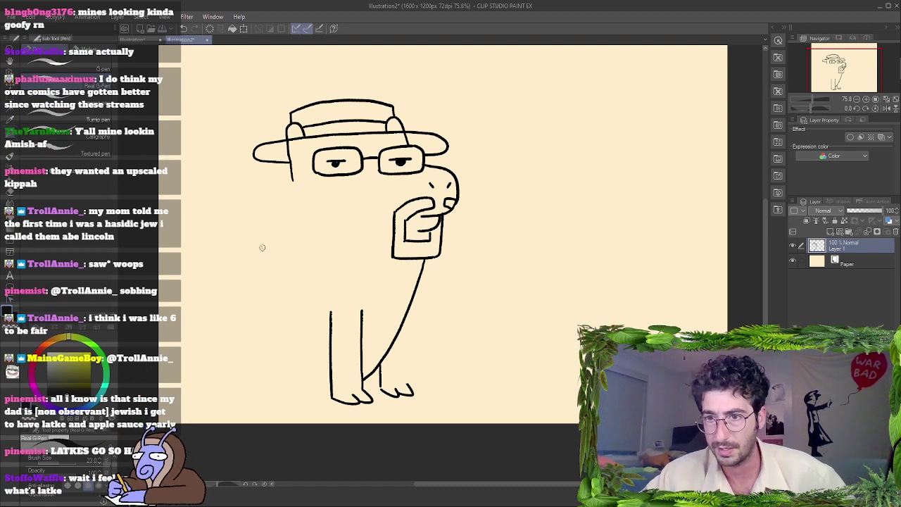
Try out a small separate limb with a clawed foot in the blank area behind the capybara's body.
left_click_drag(253, 223, 251, 273)
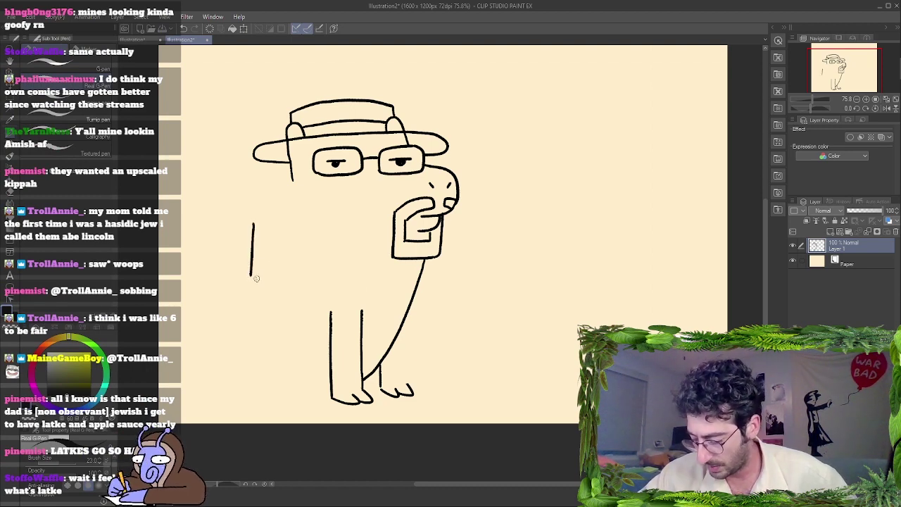
left_click_drag(276, 240, 281, 263)
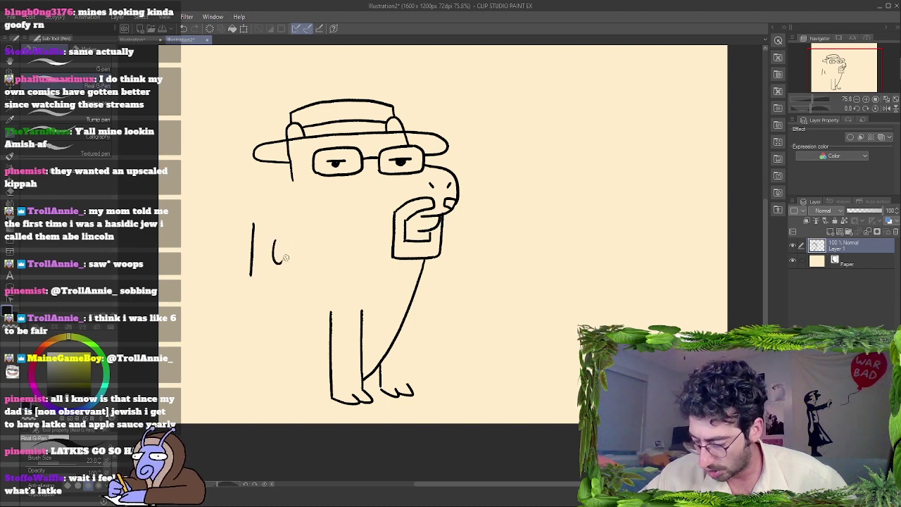
key("ctrl+z")
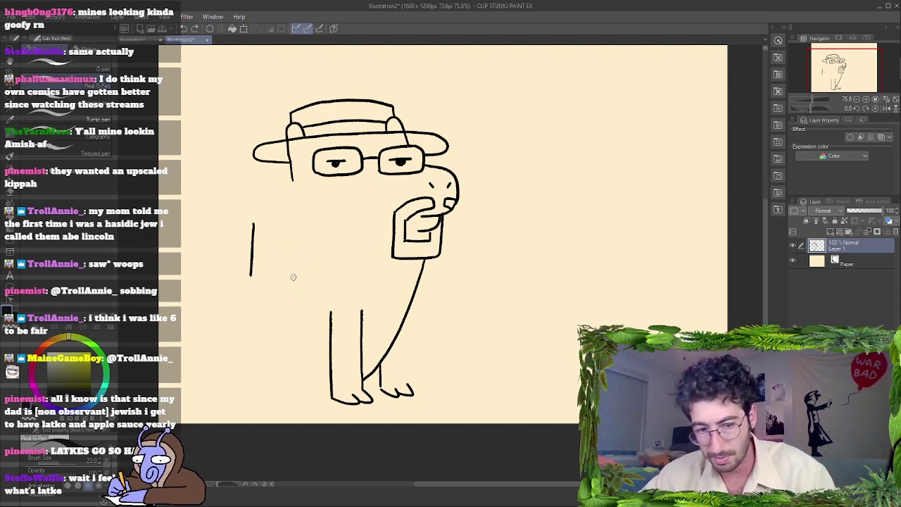
mouse_move(252, 273)
left_mouse_down()
mouse_move(250, 282)
mouse_move(281, 275)
mouse_move(258, 285)
mouse_move(281, 280)
left_mouse_up()
key("ctrl+z")
key("ctrl+z")
key("ctrl+z")
key("ctrl+z")
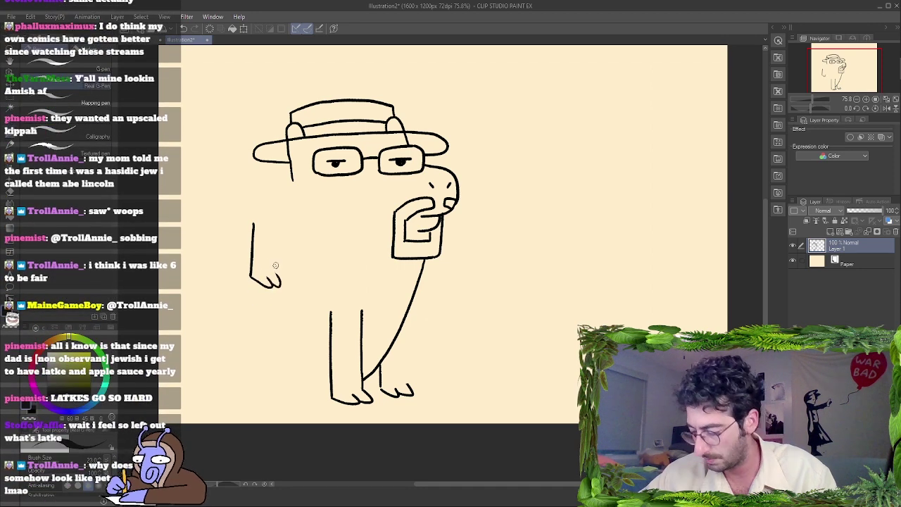
key("ctrl+z")
key("ctrl+z")
key("ctrl+z")
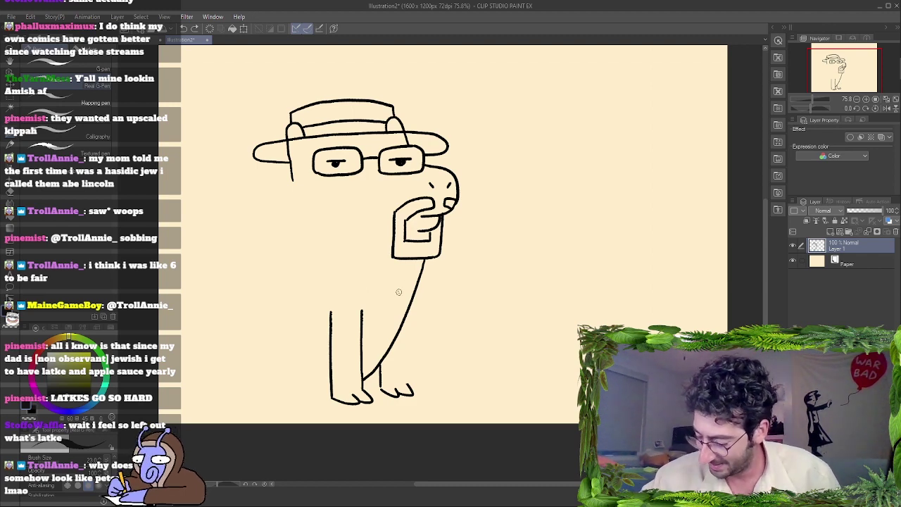
Finish the far front leg with a vertical line above its foot, and draw a large rounded haunch curve for the hind leg.
left_click_drag(406, 388, 405, 320)
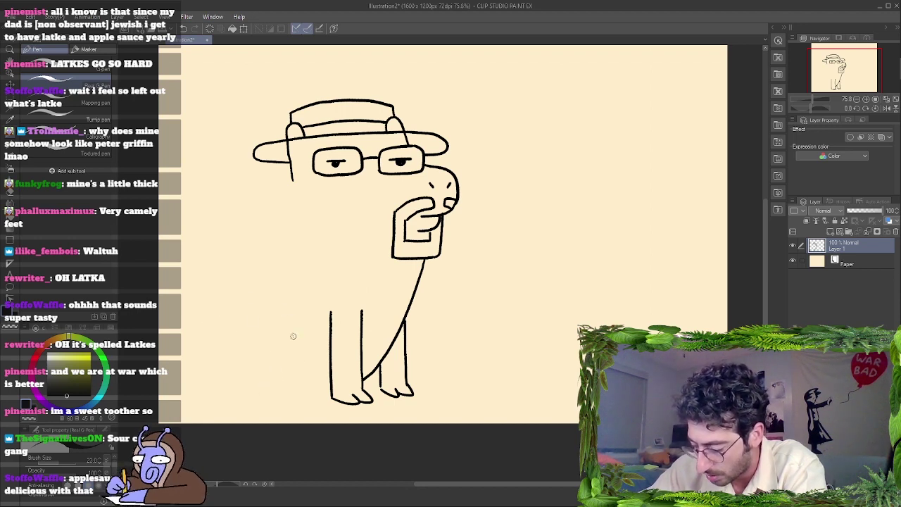
mouse_move(216, 315)
left_mouse_down()
mouse_move(254, 306)
mouse_move(274, 315)
mouse_move(282, 338)
mouse_move(249, 392)
left_mouse_up()
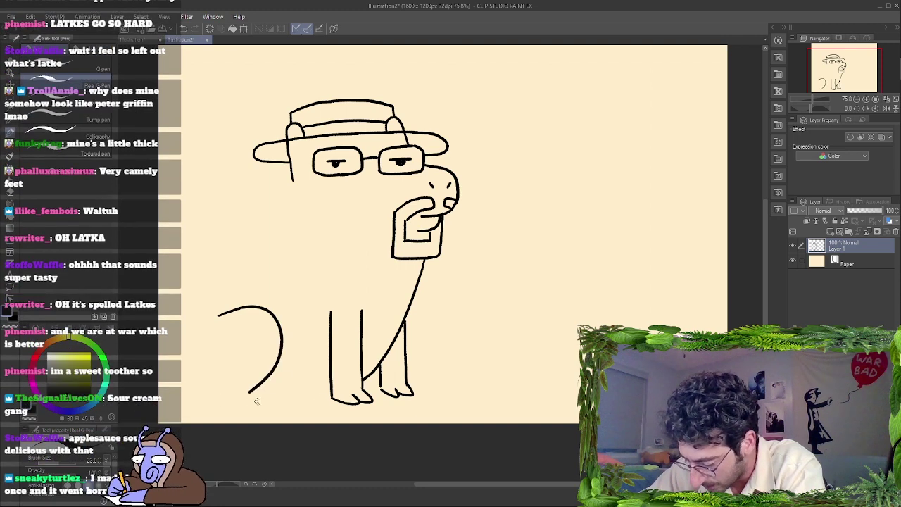
left_click_drag(240, 400, 327, 406)
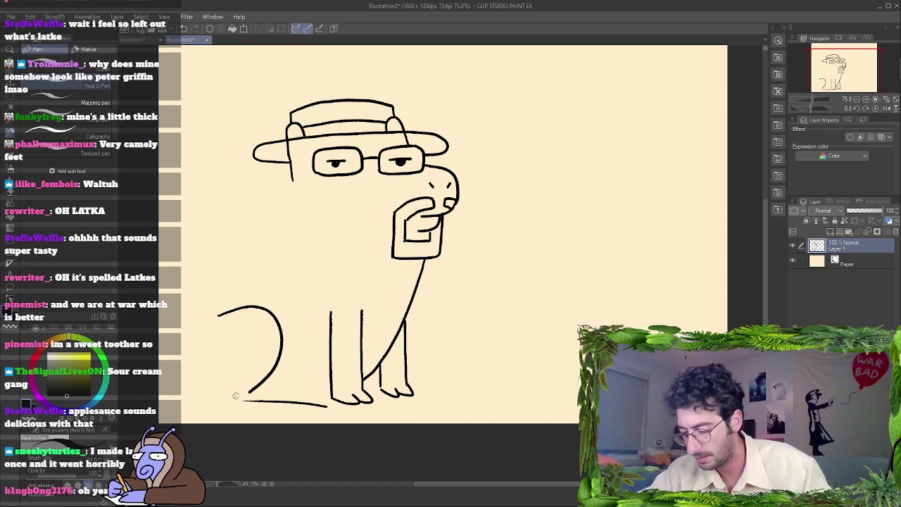
key("ctrl+z")
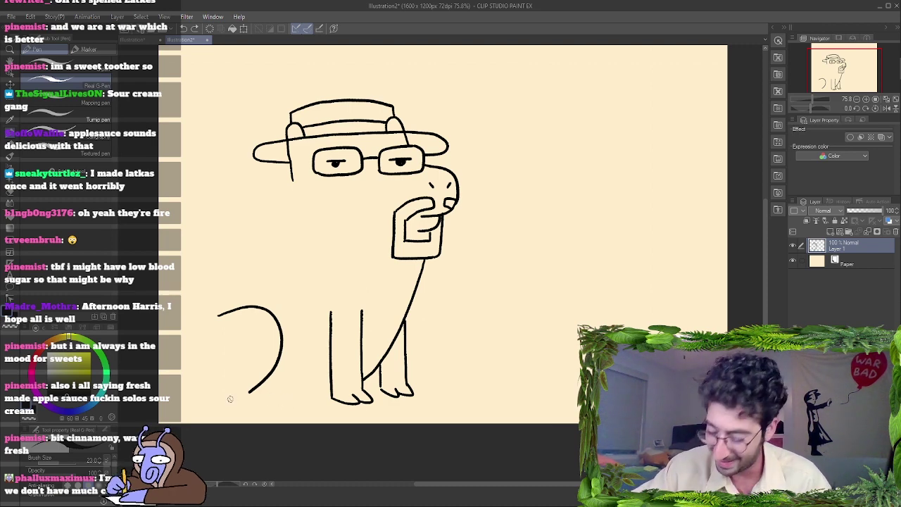
Draw the hind foot with small toes below the haunch, and connect it to the near front leg with a belly line.
mouse_move(219, 394)
left_mouse_down()
mouse_move(224, 407)
mouse_move(268, 410)
left_mouse_up()
key("ctrl+z")
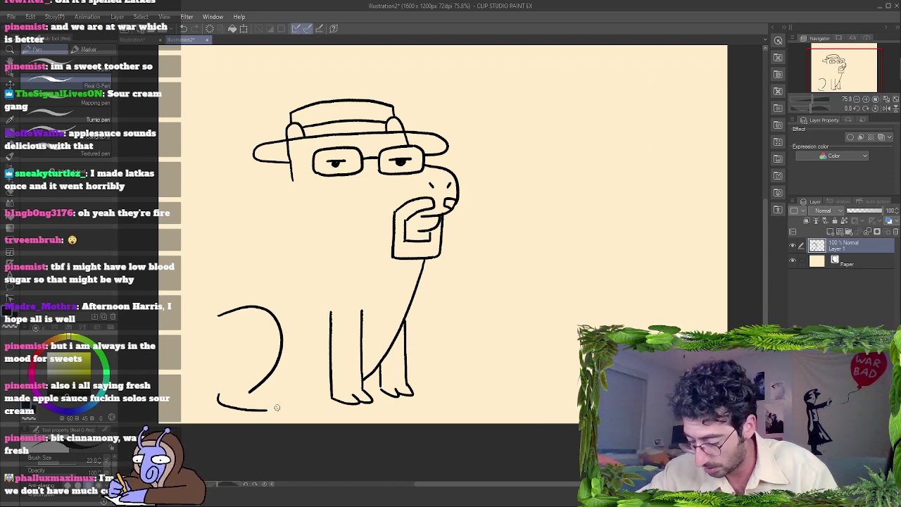
mouse_move(266, 397)
left_mouse_down()
mouse_move(273, 408)
mouse_move(260, 384)
left_mouse_up()
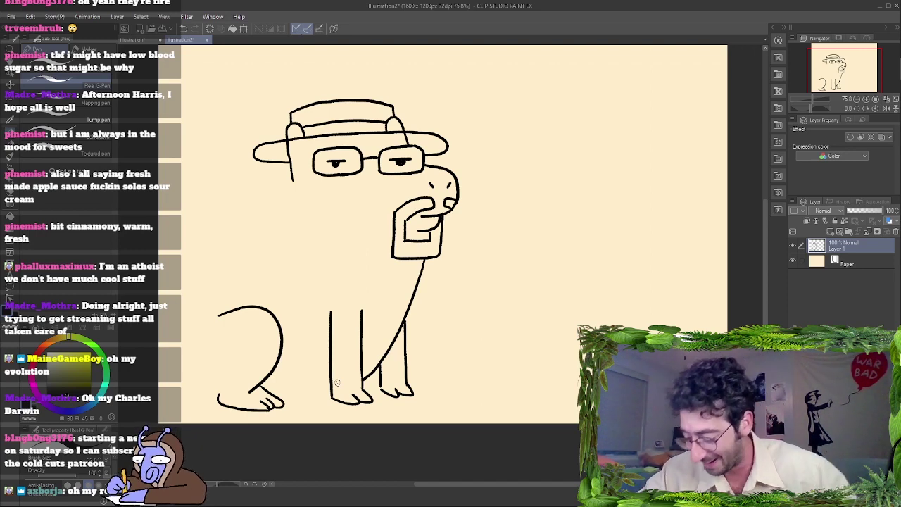
left_click_drag(265, 394, 331, 390)
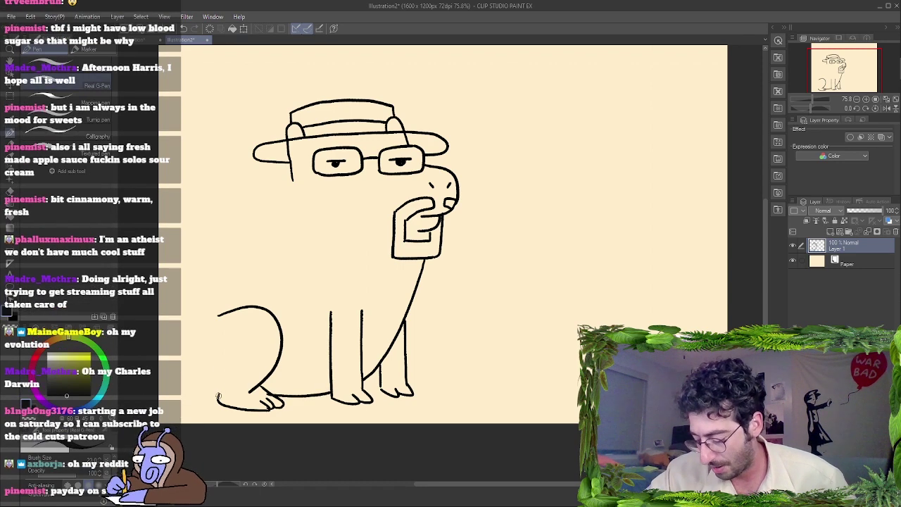
Draw the slanted back edge of the lower hind leg from the heel up into the haunch.
left_click_drag(220, 385, 232, 354)
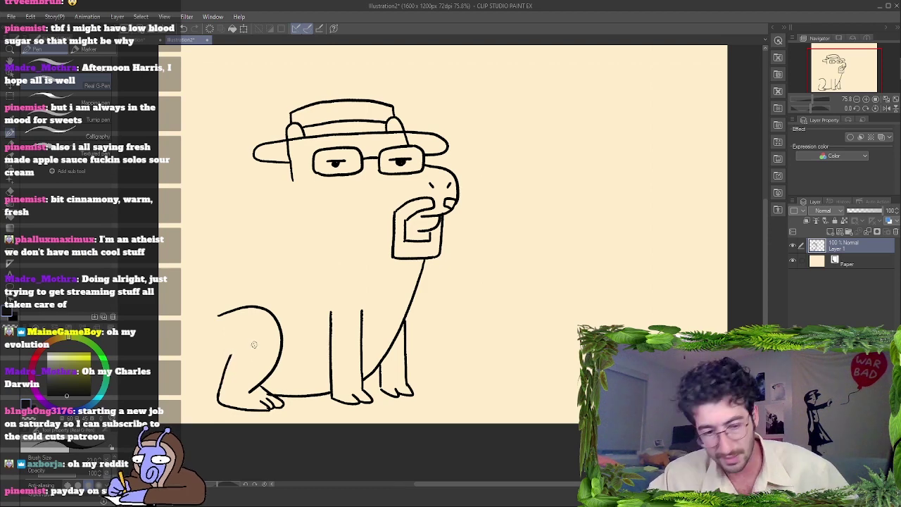
key("ctrl+z")
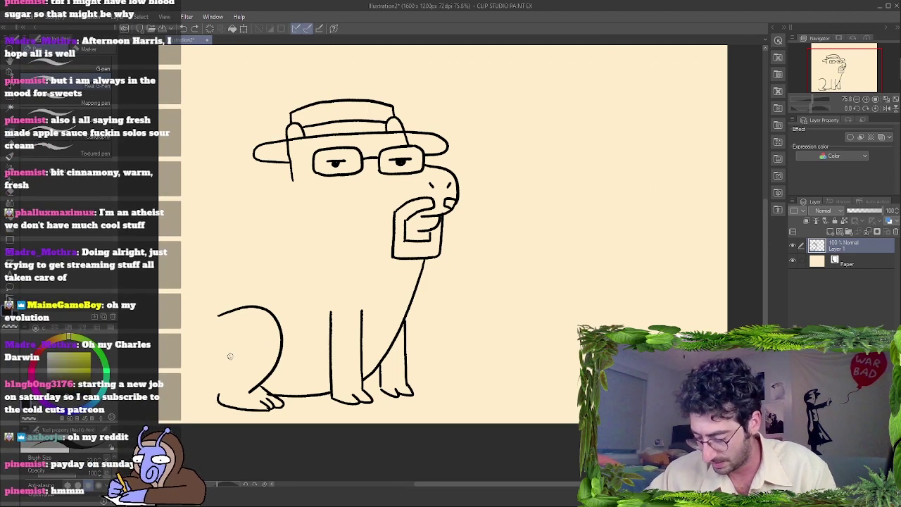
left_click_drag(219, 395, 234, 349)
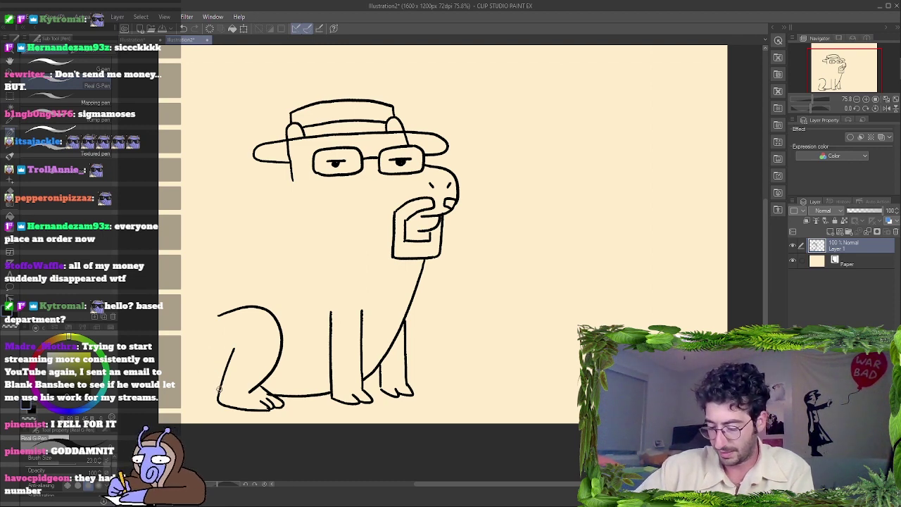
left_click_drag(213, 392, 196, 319)
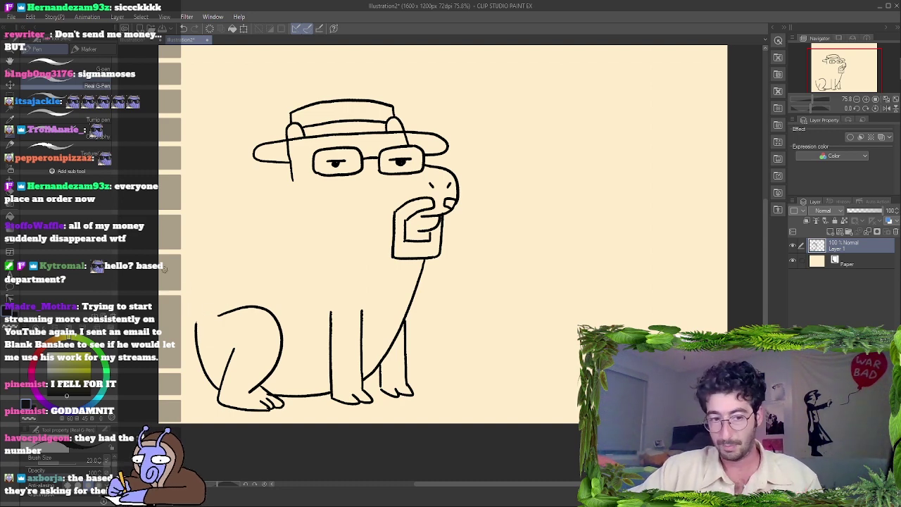
key("ctrl+z")
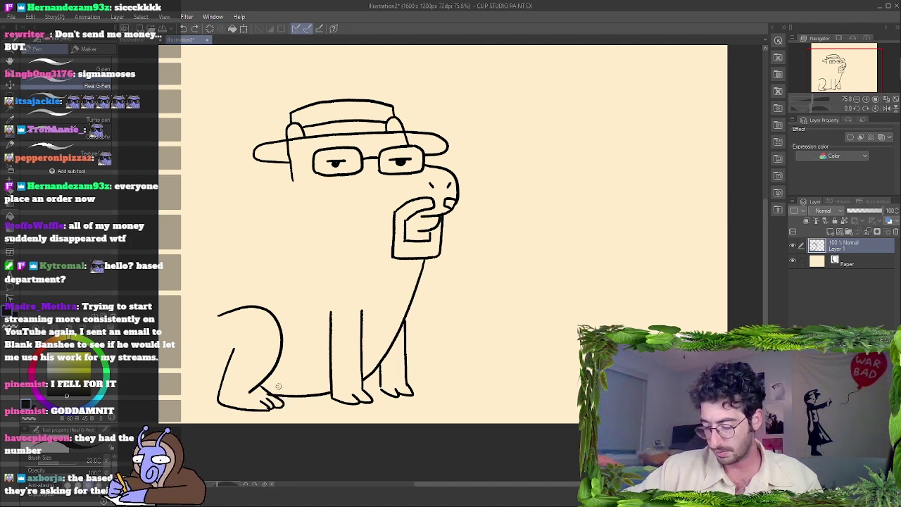
left_click_drag(287, 387, 286, 371)
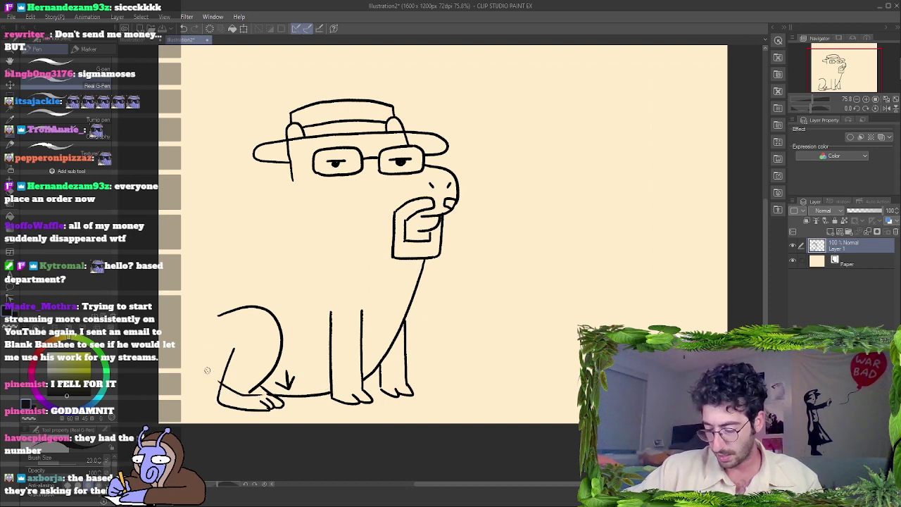
key("ctrl+z")
key("ctrl+z")
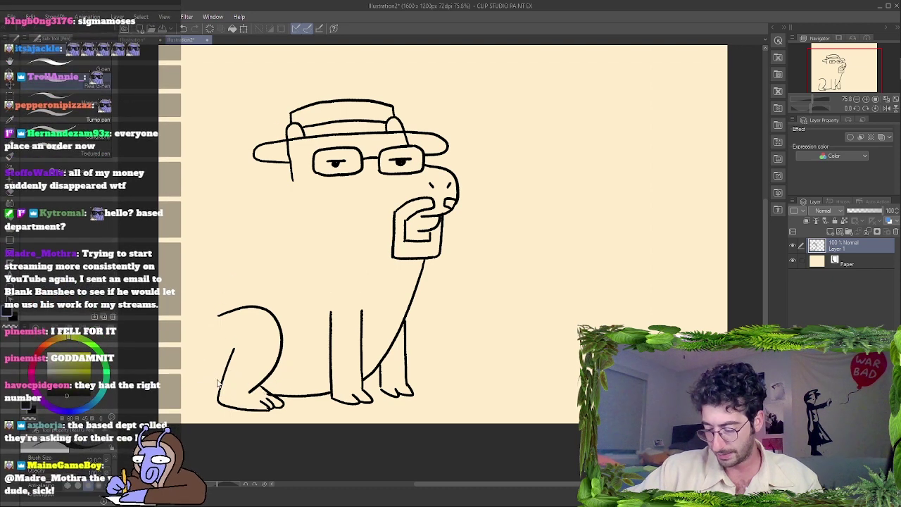
Draw the rounded rump curve from behind the hind foot up to the lower back, and add a small pointed tail.
mouse_move(214, 383)
left_mouse_down()
mouse_move(192, 352)
mouse_move(192, 286)
left_mouse_up()
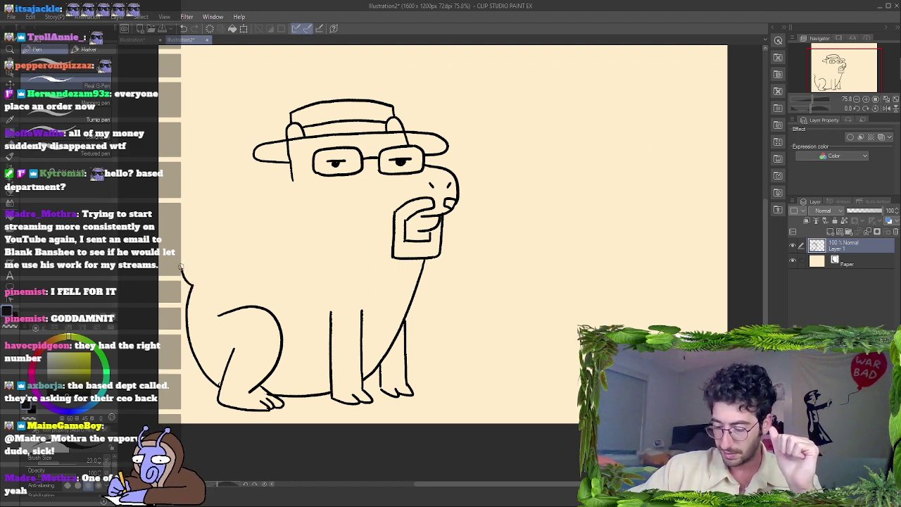
key("ctrl+z")
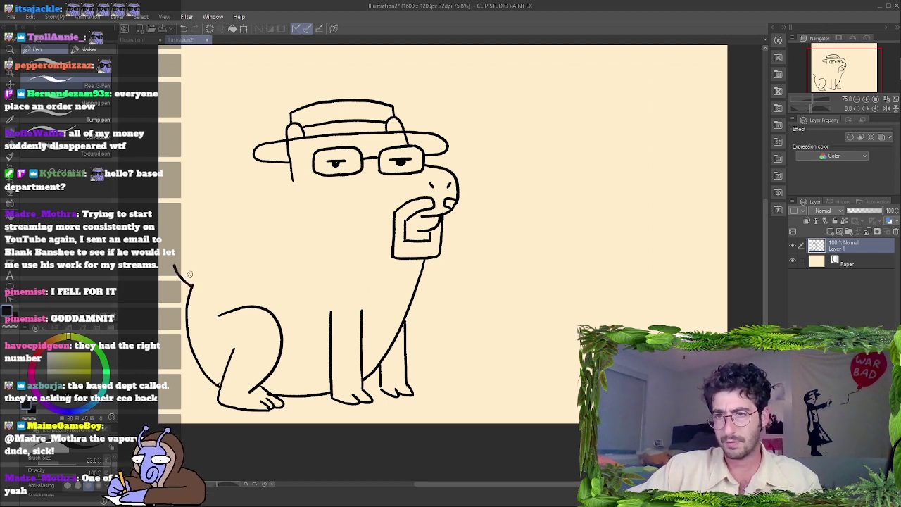
key("ctrl+z")
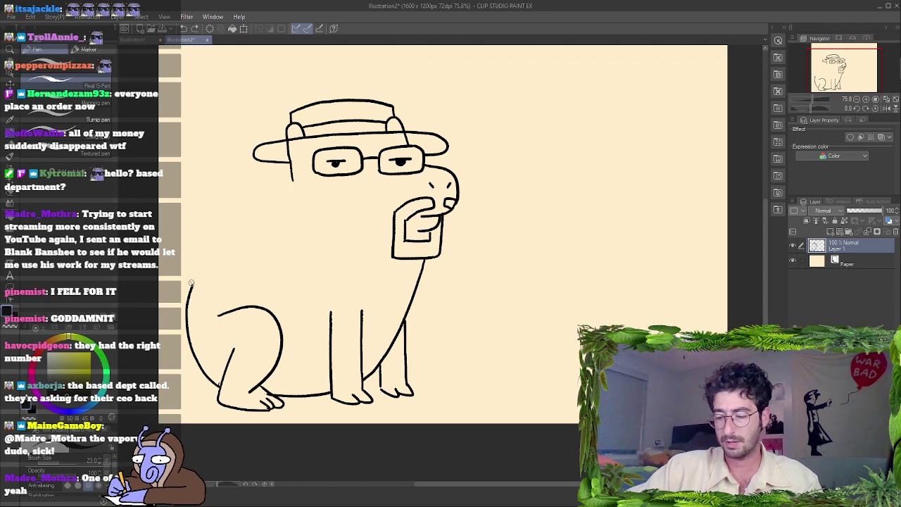
left_click_drag(180, 264, 200, 271)
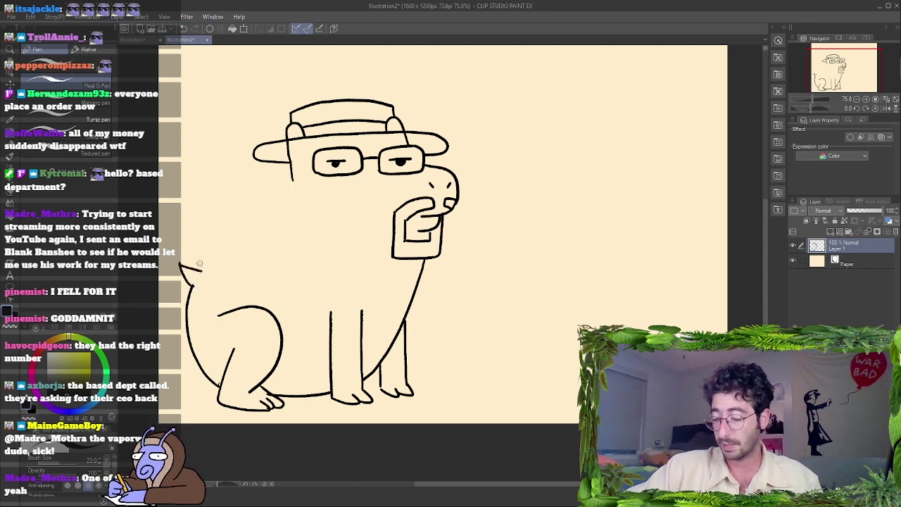
key("ctrl+z")
key("ctrl+z")
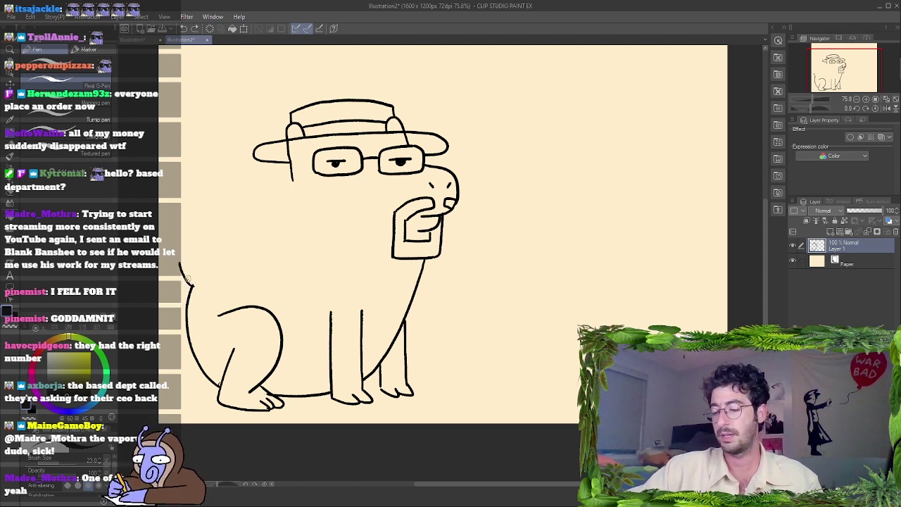
left_click_drag(186, 282, 179, 263)
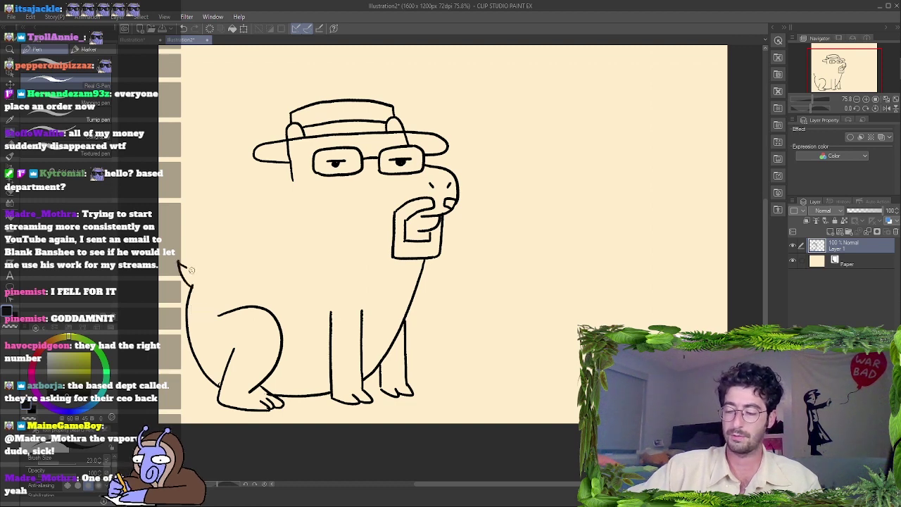
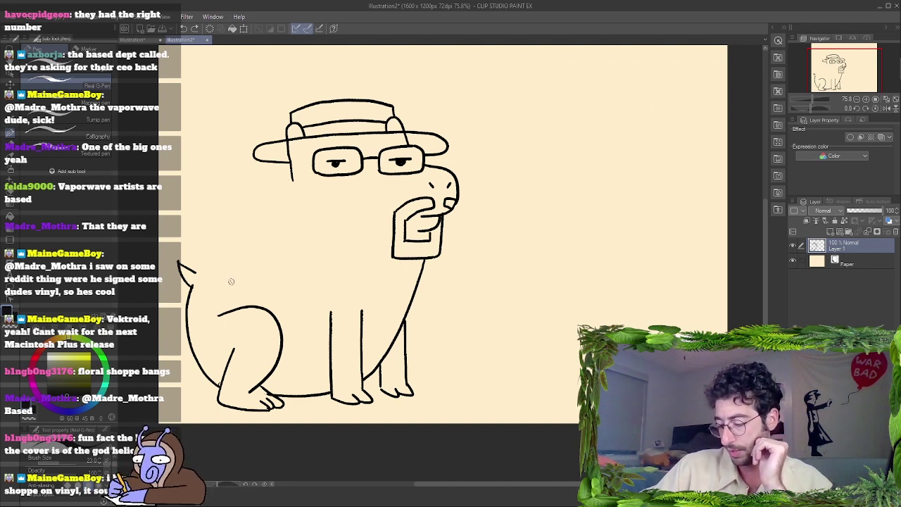
Draw a short curved line for the lower back, running forward from the tail base over the haunch.
left_click_drag(196, 275, 241, 262)
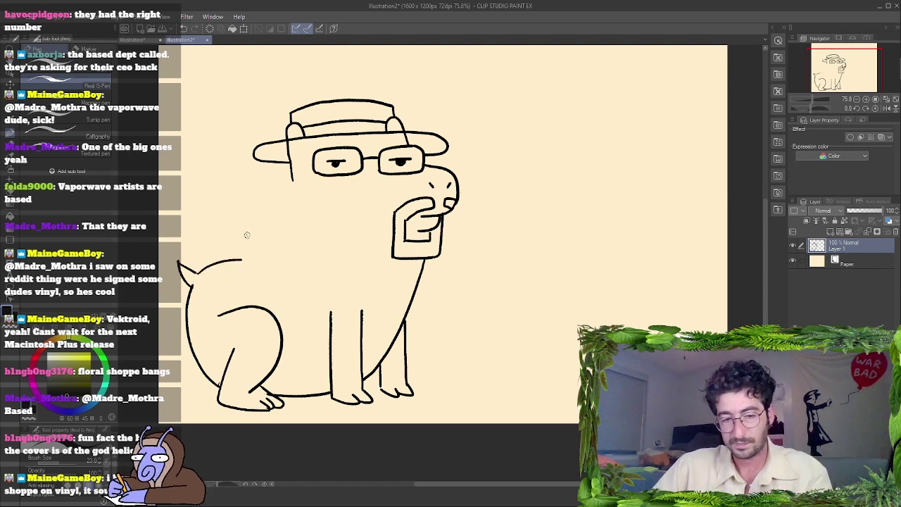
key("ctrl+z")
left_click_drag(194, 274, 231, 262)
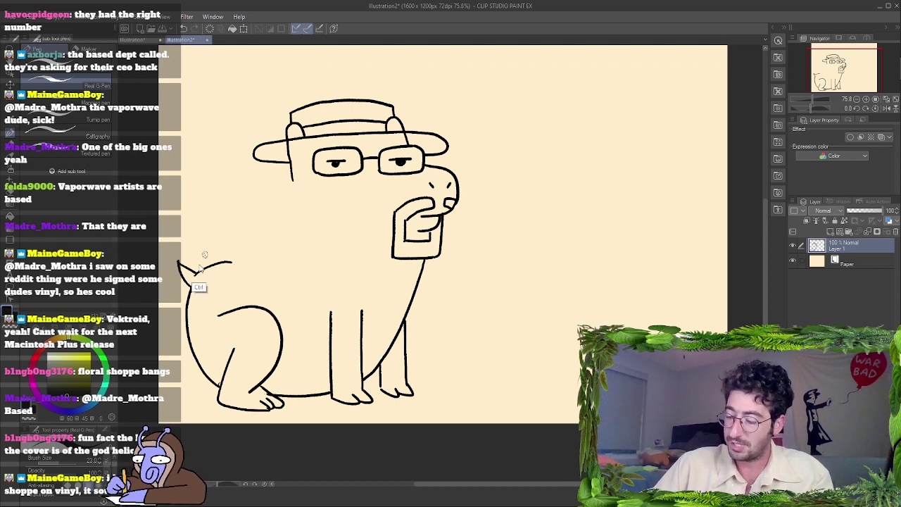
key("ctrl+z")
left_click_drag(193, 275, 230, 262)
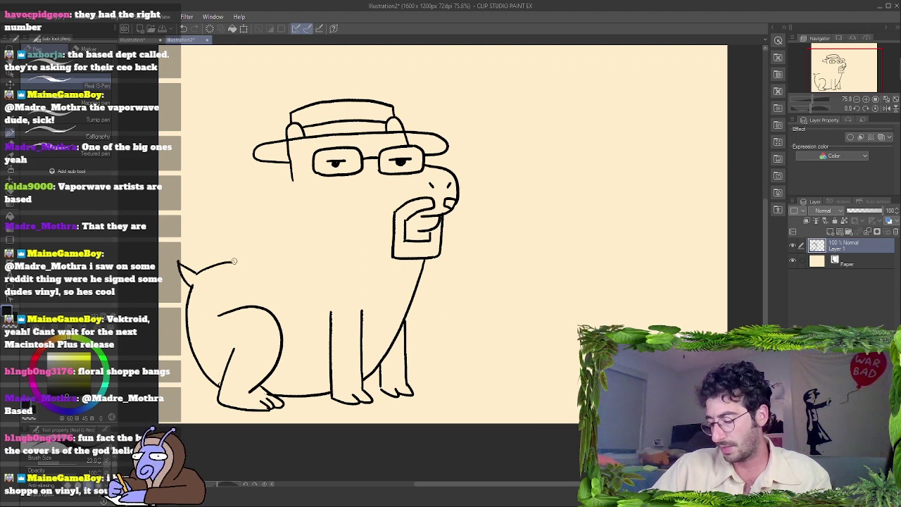
Draw the neck curve from the lower back up to the head, and fill the hat's crown and rear brim with black.
mouse_move(233, 261)
left_mouse_down()
mouse_move(264, 230)
mouse_move(288, 182)
left_mouse_up()
key("ctrl+z")
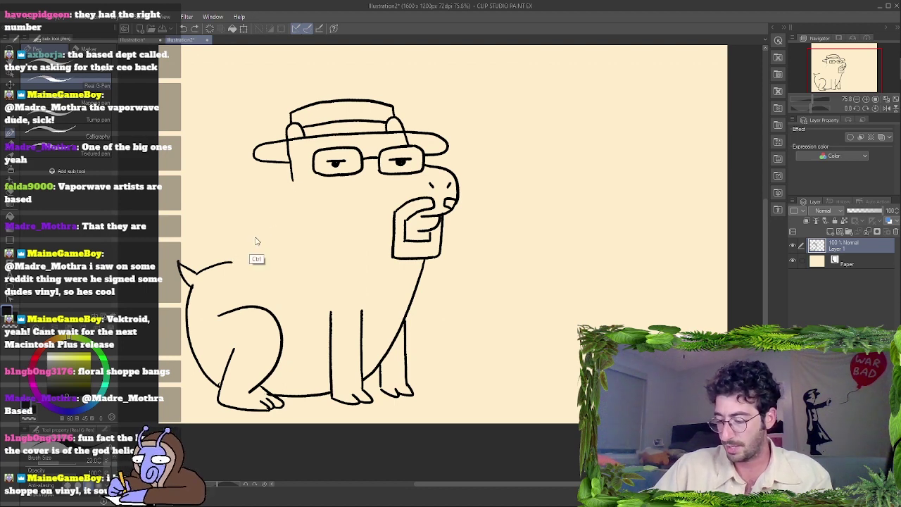
mouse_move(234, 261)
left_mouse_down()
mouse_move(254, 248)
mouse_move(288, 189)
mouse_move(291, 173)
mouse_move(260, 152)
mouse_move(269, 158)
mouse_move(267, 150)
mouse_move(280, 150)
mouse_move(266, 145)
mouse_move(280, 147)
mouse_move(288, 159)
mouse_move(298, 112)
mouse_move(294, 121)
mouse_move(318, 104)
mouse_move(322, 122)
mouse_move(338, 104)
mouse_move(336, 115)
mouse_move(356, 103)
mouse_move(385, 107)
mouse_move(385, 120)
mouse_move(345, 118)
mouse_move(359, 121)
mouse_move(370, 114)
mouse_move(351, 110)
mouse_move(391, 105)
left_mouse_up()
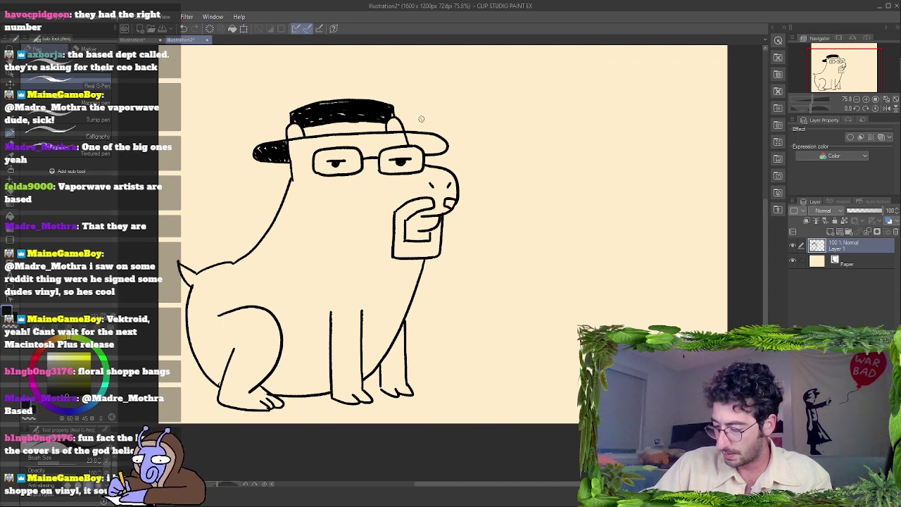
Fill the hat's front brim and the goatee with black, and hatch the hat band with short vertical strokes.
mouse_move(418, 141)
left_mouse_down()
mouse_move(429, 152)
mouse_move(442, 150)
mouse_move(428, 139)
mouse_move(443, 143)
left_mouse_up()
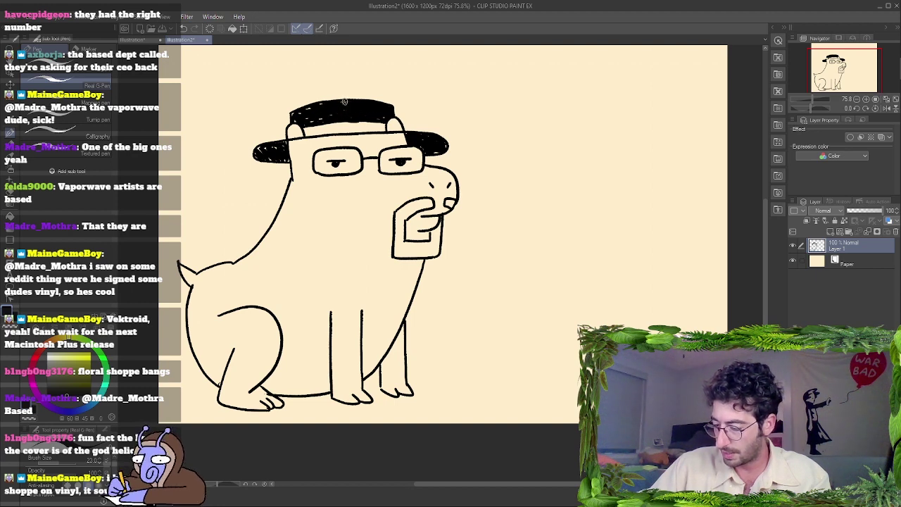
left_click_drag(297, 113, 289, 113)
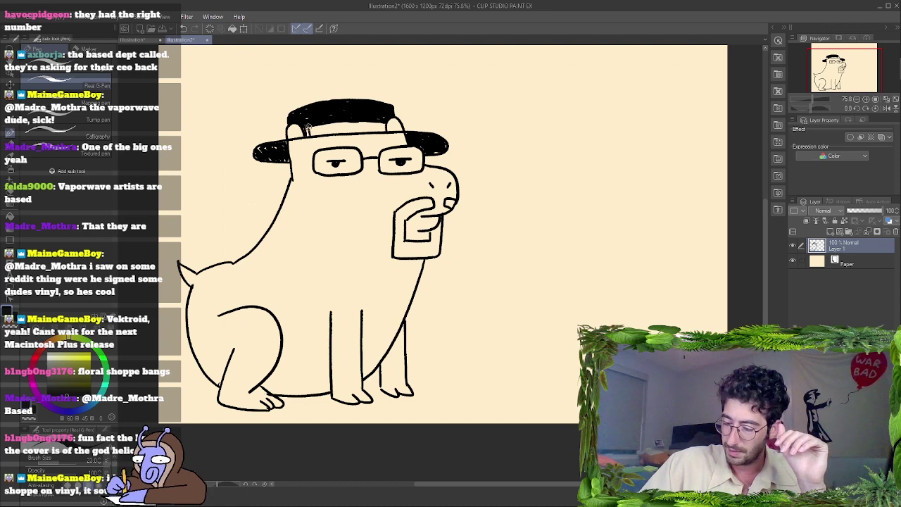
left_click_drag(307, 126, 384, 127)
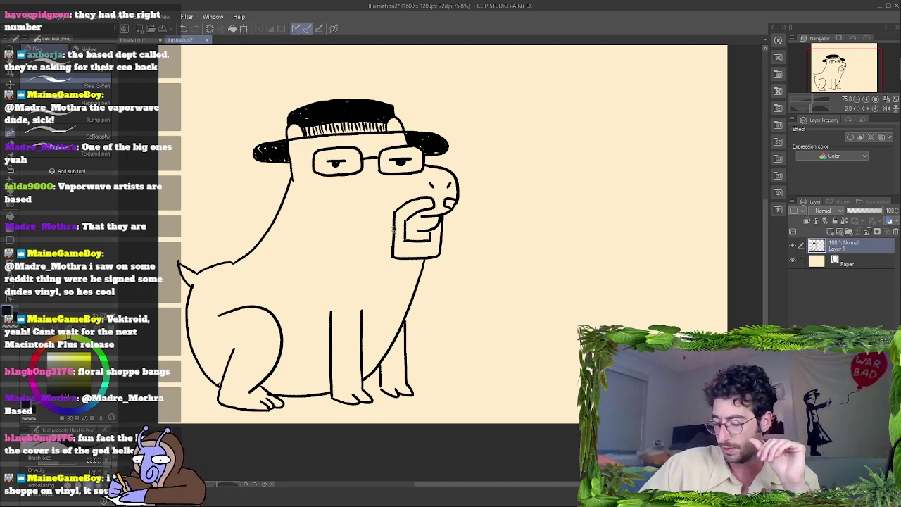
mouse_move(408, 211)
left_mouse_down()
mouse_move(432, 199)
mouse_move(425, 210)
mouse_move(399, 211)
mouse_move(396, 256)
mouse_move(402, 241)
mouse_move(408, 256)
mouse_move(419, 254)
mouse_move(412, 245)
mouse_move(436, 250)
mouse_move(429, 233)
mouse_move(437, 254)
mouse_move(439, 235)
left_mouse_up()
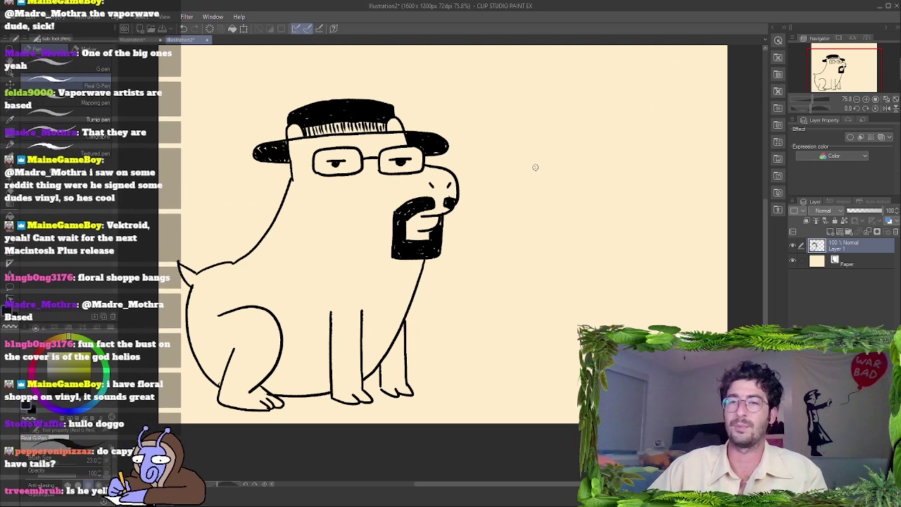
Draw a second, front-facing capybara head beside the first, with a rounded snout, half-closed eyes, small ears and a folded beanie.
mouse_move(886, 28)
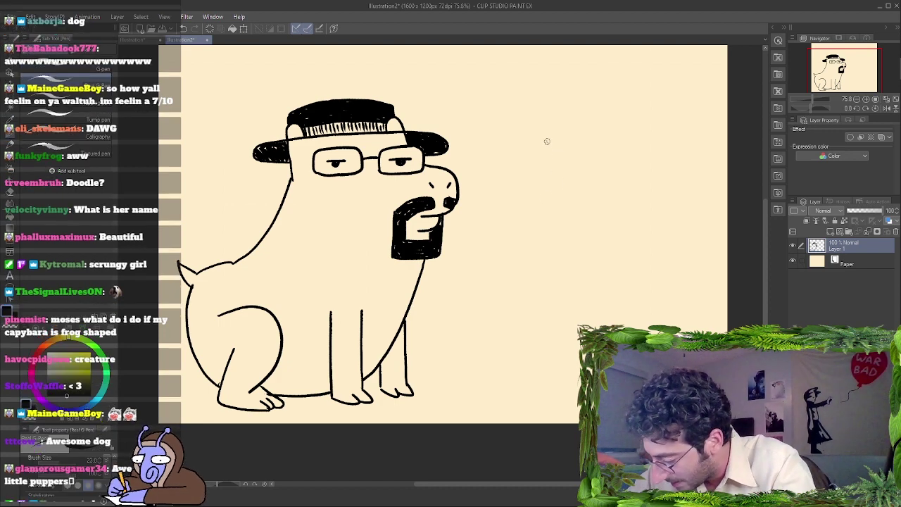
mouse_move(559, 191)
left_mouse_down()
mouse_move(579, 161)
mouse_move(601, 169)
mouse_move(601, 203)
mouse_move(574, 209)
mouse_move(576, 185)
left_mouse_up()
left_click_drag(586, 179, 600, 208)
left_click_drag(547, 151, 556, 153)
left_click_drag(587, 146, 605, 150)
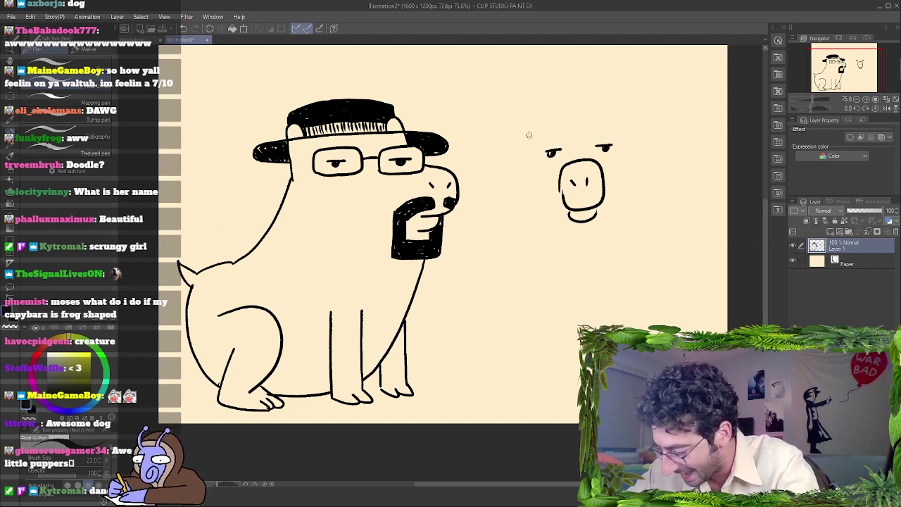
mouse_move(529, 137)
left_mouse_down()
mouse_move(608, 128)
mouse_move(526, 135)
mouse_move(524, 114)
mouse_move(626, 127)
left_mouse_up()
mouse_move(533, 107)
left_mouse_down()
mouse_move(546, 104)
mouse_move(532, 67)
mouse_move(586, 51)
mouse_move(623, 99)
mouse_move(615, 86)
left_mouse_up()
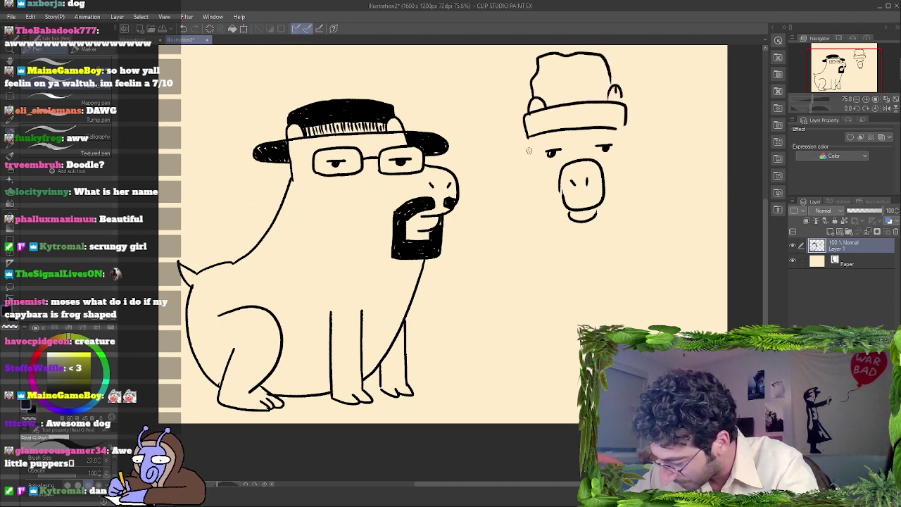
Draw the second capybara's sitting body below its head, with the neck and flank contour, front legs, and a hind leg with paw.
mouse_move(527, 140)
left_mouse_down()
mouse_move(535, 173)
mouse_move(527, 200)
mouse_move(546, 229)
mouse_move(528, 226)
mouse_move(523, 262)
mouse_move(542, 354)
mouse_move(532, 373)
mouse_move(563, 361)
left_mouse_up()
left_click_drag(563, 314, 563, 366)
left_click_drag(612, 310, 613, 325)
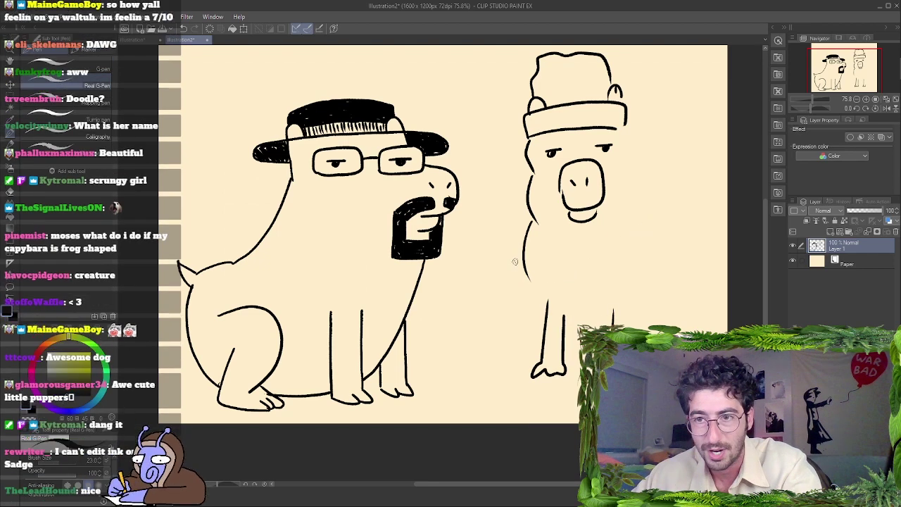
mouse_move(523, 266)
left_mouse_down()
mouse_move(508, 285)
mouse_move(491, 363)
mouse_move(511, 377)
mouse_move(577, 371)
left_mouse_up()
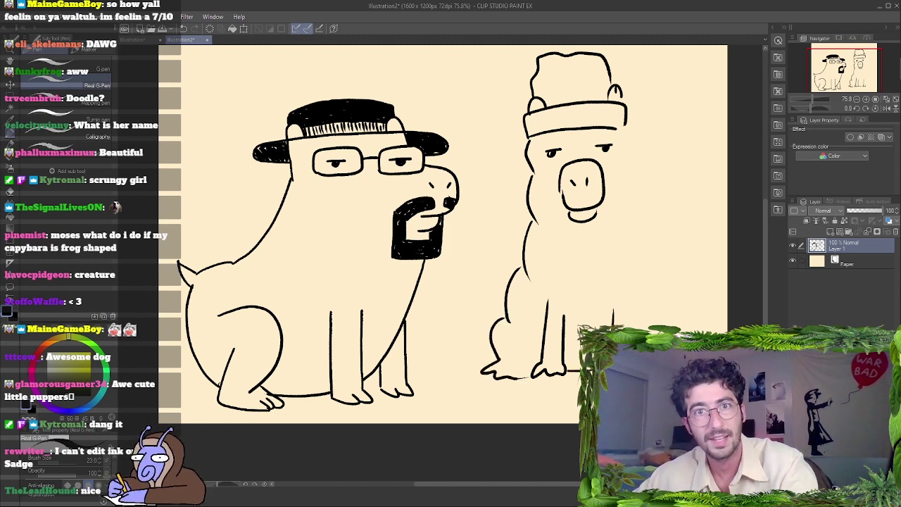
Undo all strokes of the second, front-facing capybara, leaving only the one in the black hat and glasses.
key("ctrl+z")
key("ctrl+z")
key("ctrl+z")
key("ctrl+z")
key("ctrl+z")
key("ctrl+z")
key("ctrl+z")
key("ctrl+z")
key("ctrl+z")
key("ctrl+z")
key("ctrl+z")
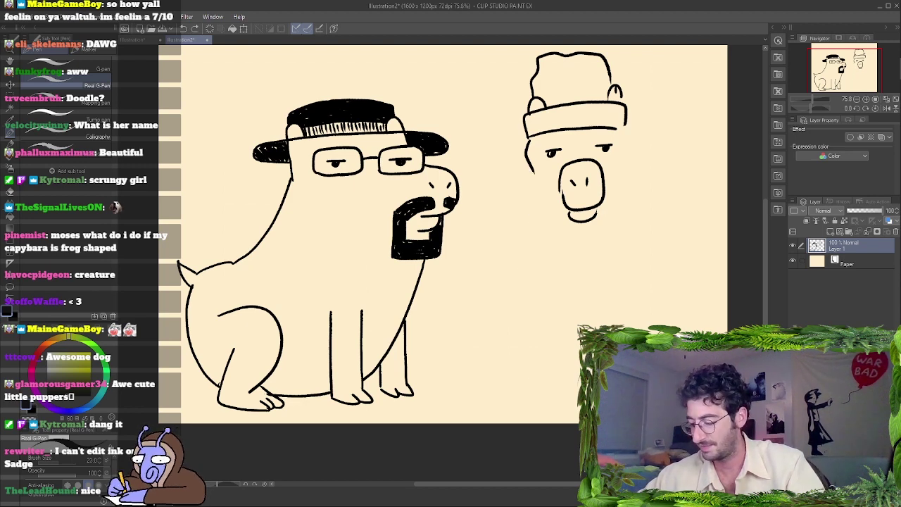
key("ctrl+z")
key("ctrl+z")
key("ctrl+z")
key("ctrl+z")
key("ctrl+z")
key("ctrl+z")
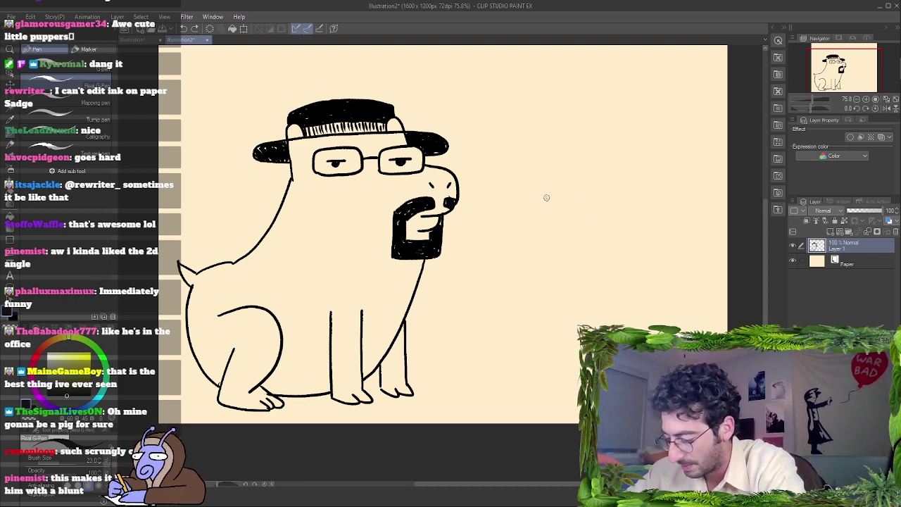
Draw a tall rounded snout for a new front-facing capybara beside the first, with two slanted nostrils and a narrow lower lip.
key("space")
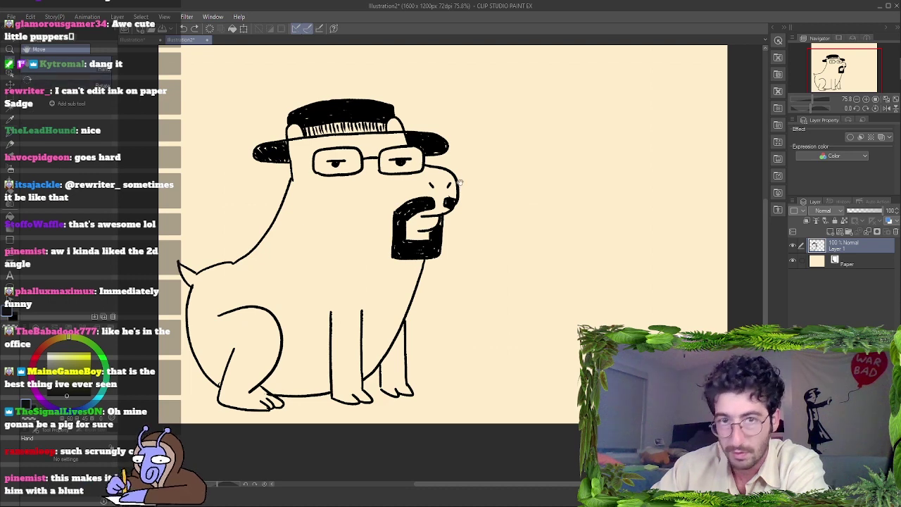
mouse_move(460, 182)
left_mouse_down()
mouse_move(365, 210)
mouse_move(304, 215)
left_mouse_up()
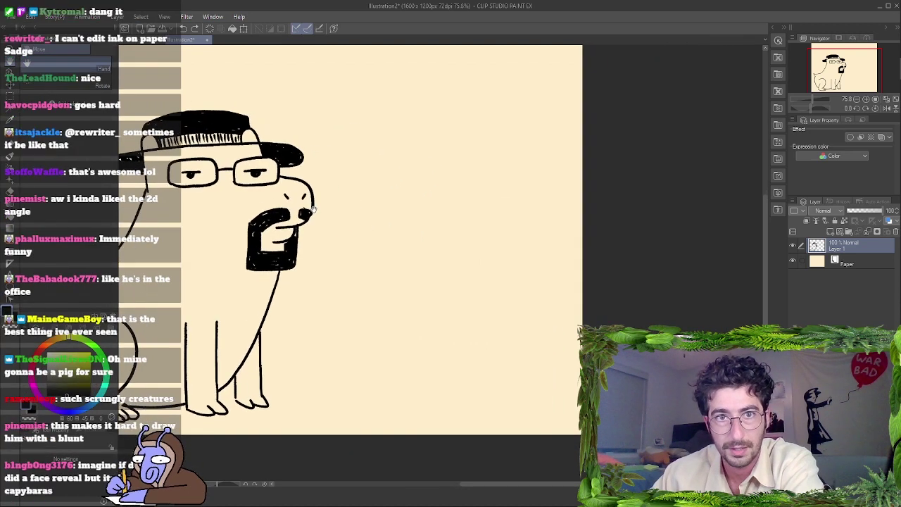
left_click(9, 139)
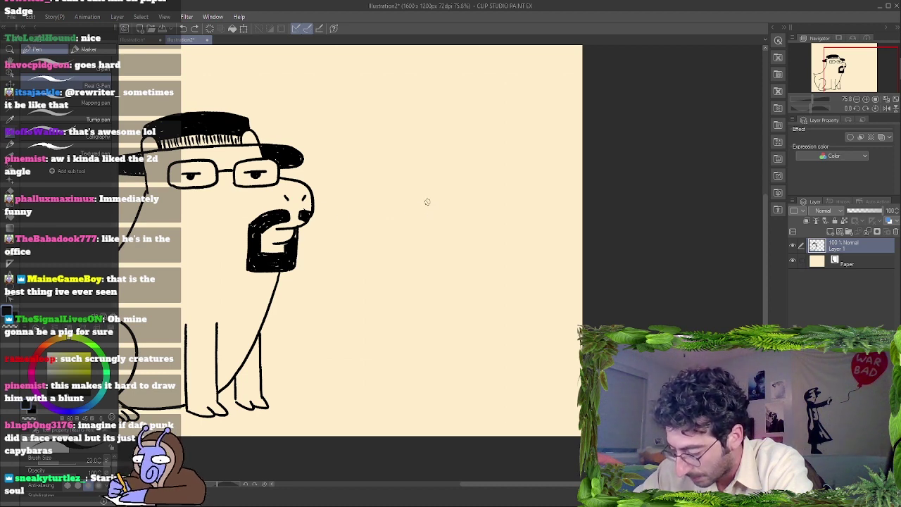
mouse_move(425, 223)
left_mouse_down()
mouse_move(424, 191)
mouse_move(450, 177)
mouse_move(428, 226)
mouse_move(456, 231)
mouse_move(468, 212)
mouse_move(467, 187)
mouse_move(455, 180)
left_mouse_up()
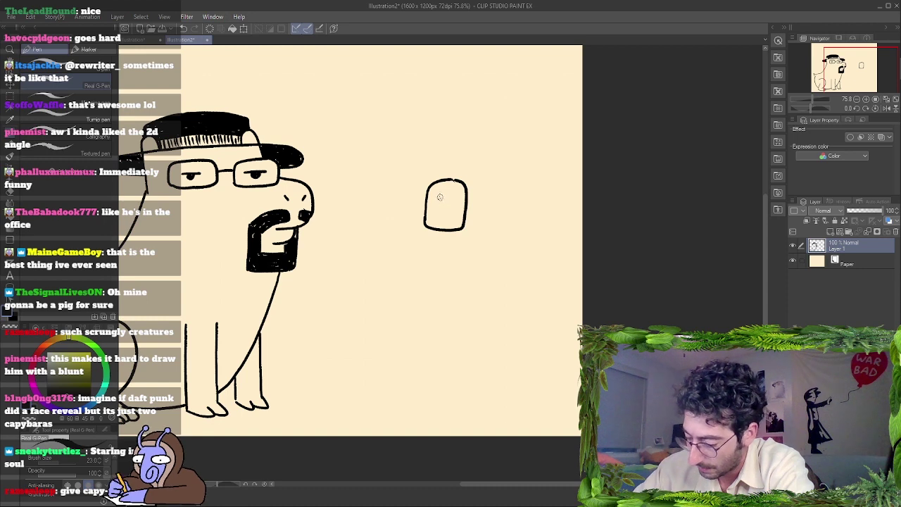
left_click_drag(438, 196, 453, 202)
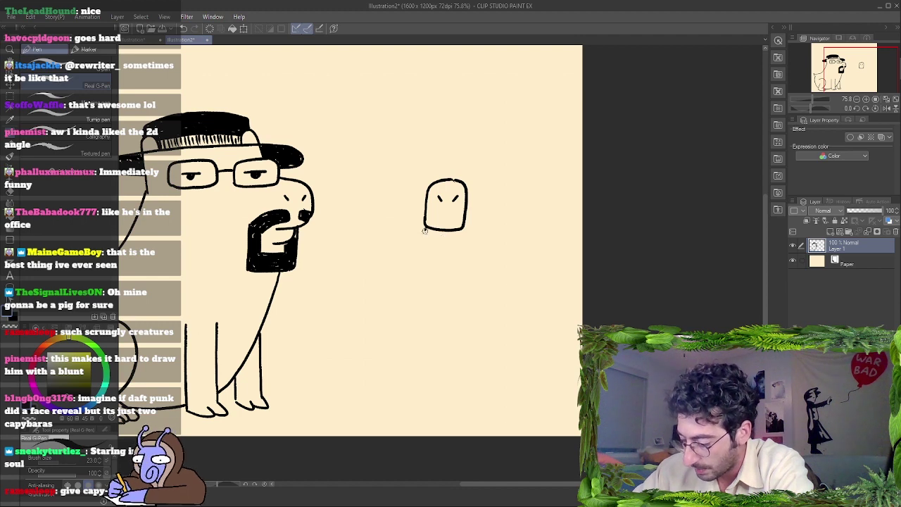
mouse_move(425, 230)
left_mouse_down()
mouse_move(454, 240)
mouse_move(465, 232)
mouse_move(462, 220)
left_mouse_up()
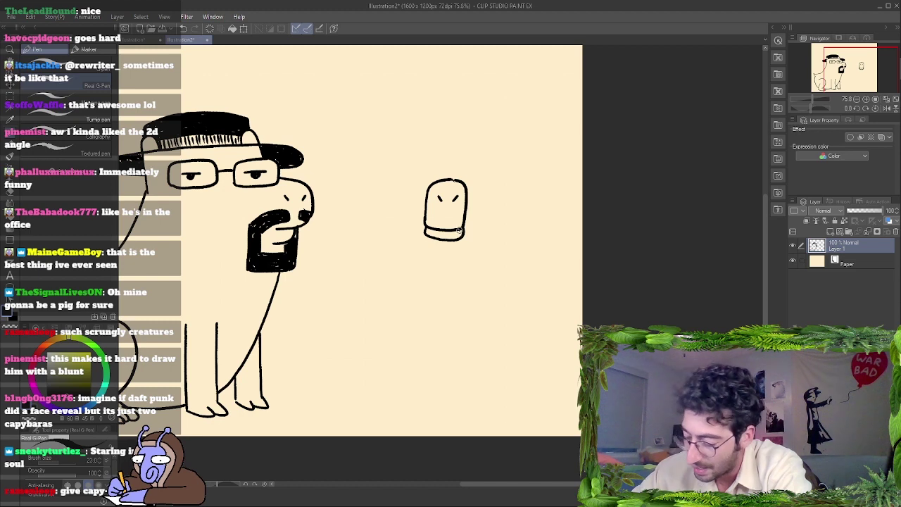
Try drawing a short striped blunt sticking out of the new capybara's mouth, and undo its strokes.
mouse_move(459, 230)
left_mouse_down()
mouse_move(485, 250)
mouse_move(474, 240)
left_mouse_up()
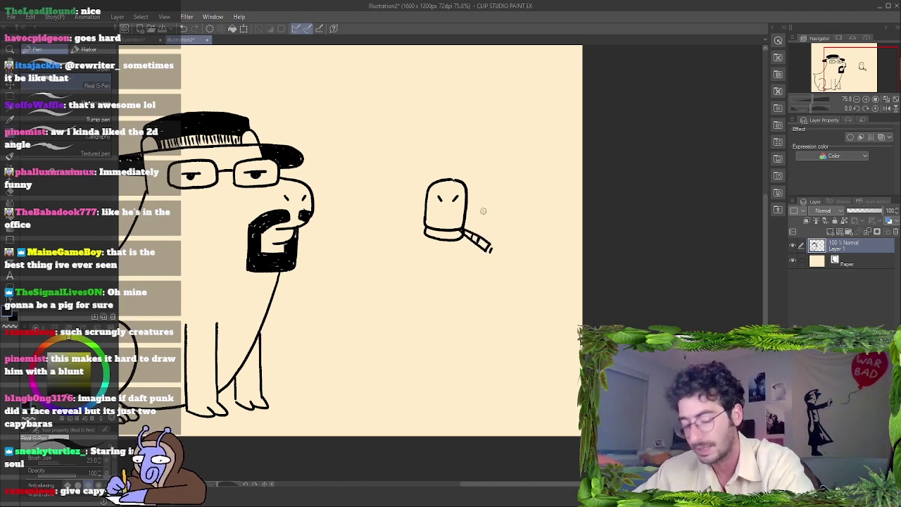
key("ctrl+z")
key("ctrl+z")
key("ctrl+z")
key("ctrl+z")
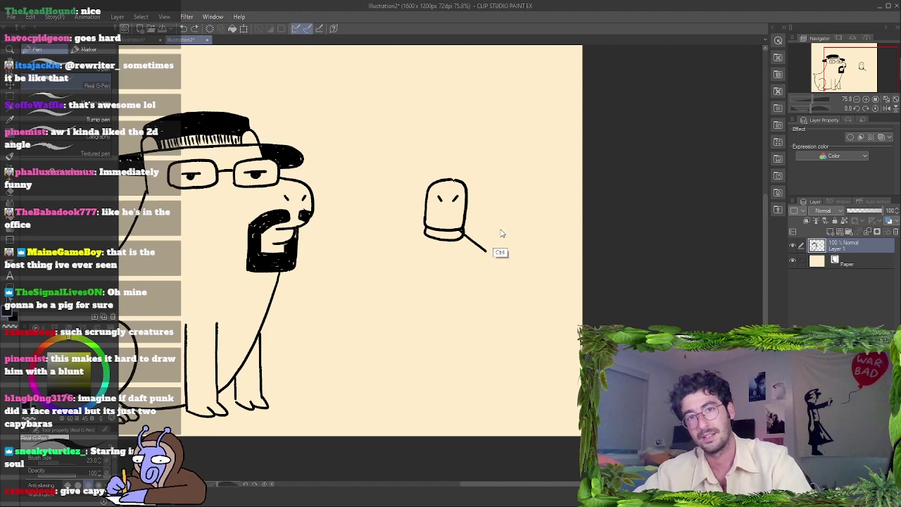
key("ctrl+z")
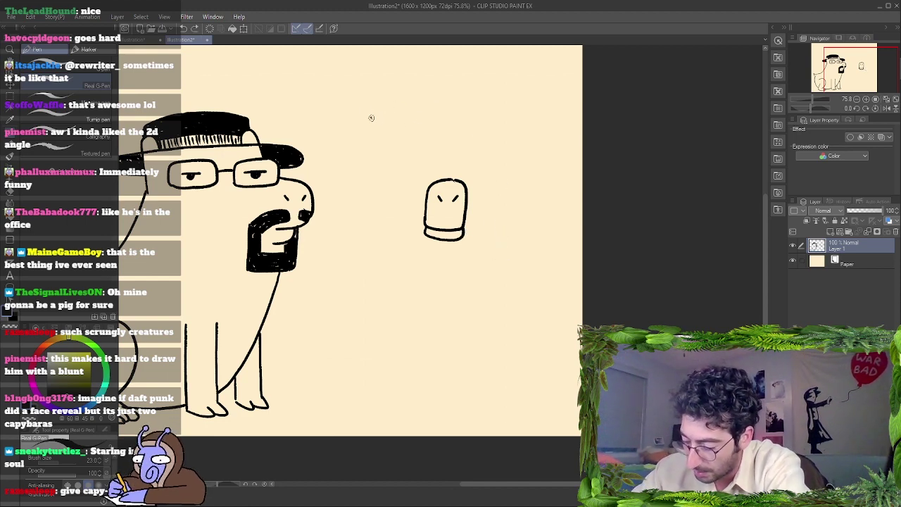
Sketch a striped blunt with two smoke puffs above the snout, plus a curved arrow pointing down toward the mouth.
left_click_drag(370, 118, 431, 137)
mouse_move(372, 117)
left_mouse_down()
mouse_move(433, 127)
mouse_move(429, 135)
mouse_move(433, 127)
mouse_move(406, 129)
mouse_move(388, 114)
mouse_move(434, 133)
left_mouse_up()
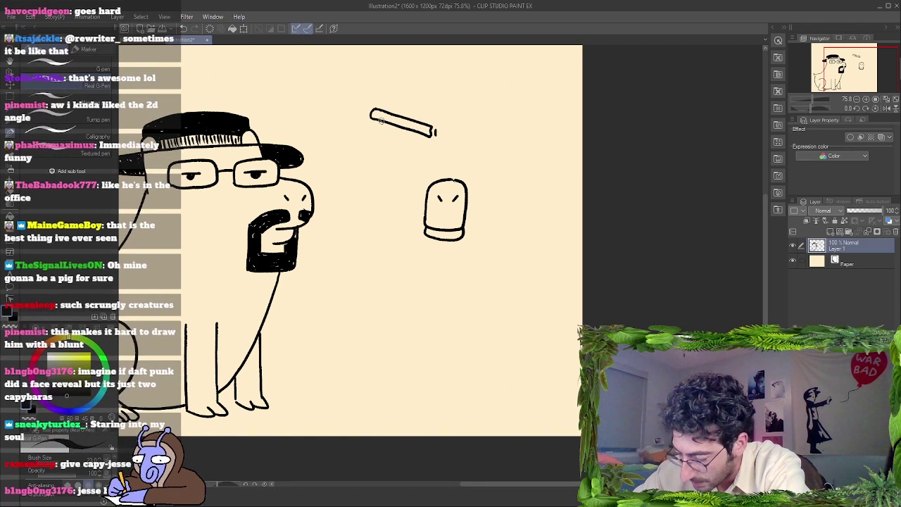
left_click_drag(380, 121, 428, 128)
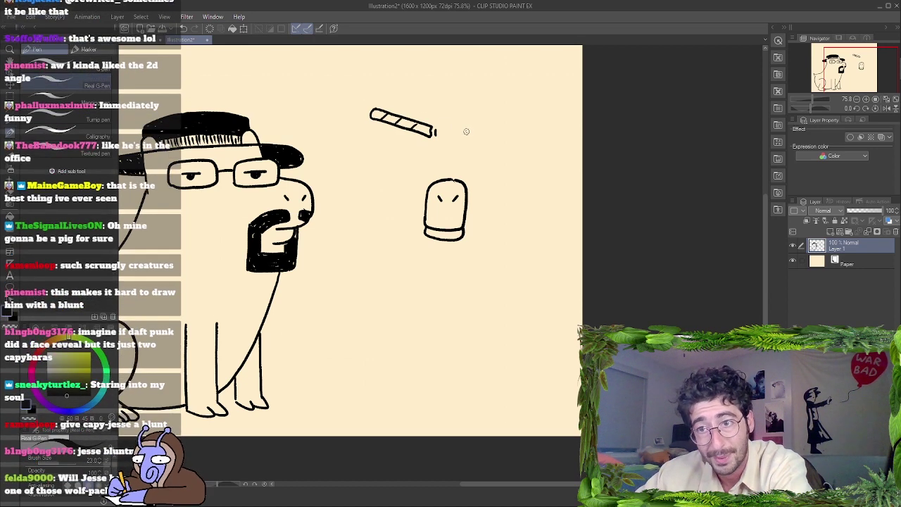
mouse_move(451, 113)
left_mouse_down()
mouse_move(446, 100)
mouse_move(466, 105)
mouse_move(452, 114)
left_mouse_up()
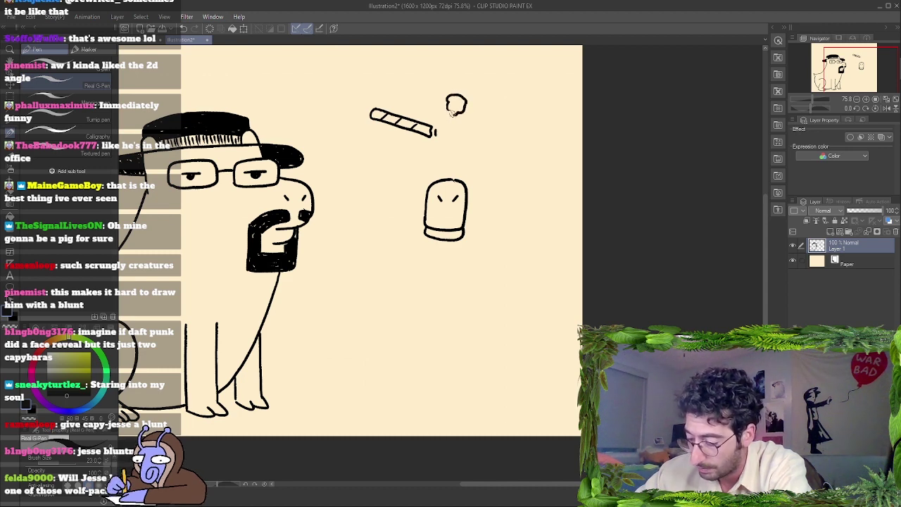
mouse_move(441, 74)
left_mouse_down()
mouse_move(442, 60)
mouse_move(457, 80)
mouse_move(447, 75)
left_mouse_up()
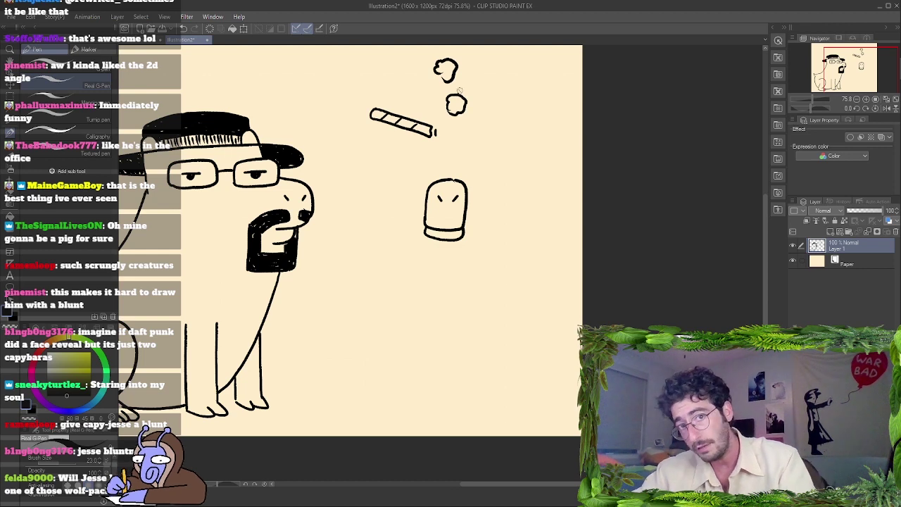
mouse_move(469, 130)
left_mouse_down()
mouse_move(512, 153)
mouse_move(487, 214)
mouse_move(497, 205)
left_mouse_up()
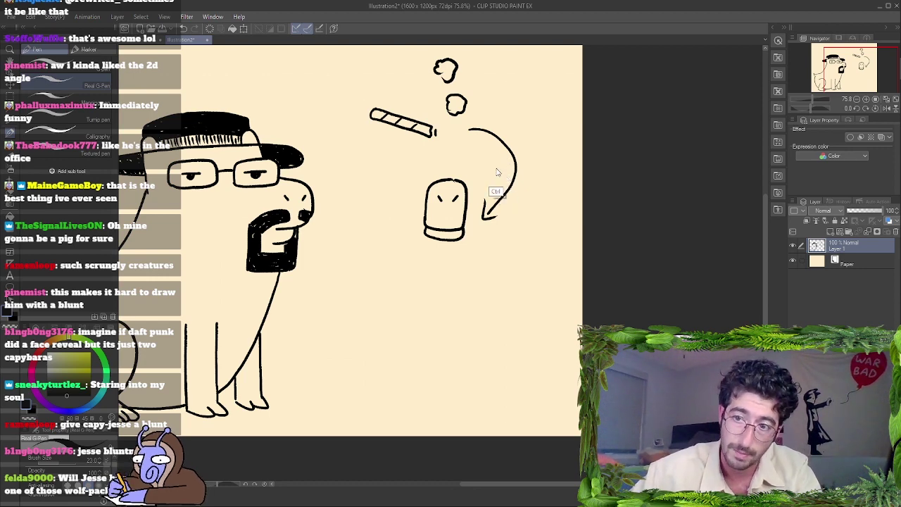
Undo the separate blunt, its smoke puffs and the curved arrow, keeping the snout.
key("ctrl+z")
key("ctrl+z")
key("ctrl+z")
key("ctrl+z")
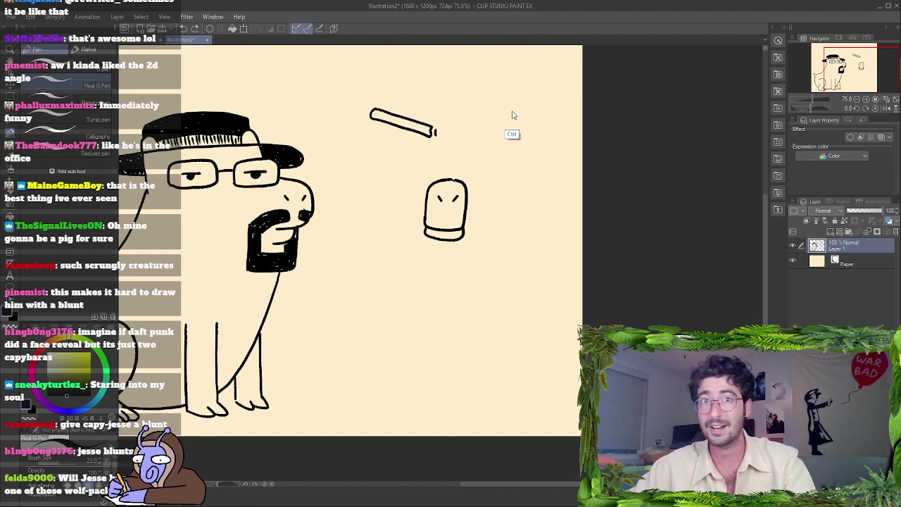
key("ctrl+z")
key("ctrl+z")
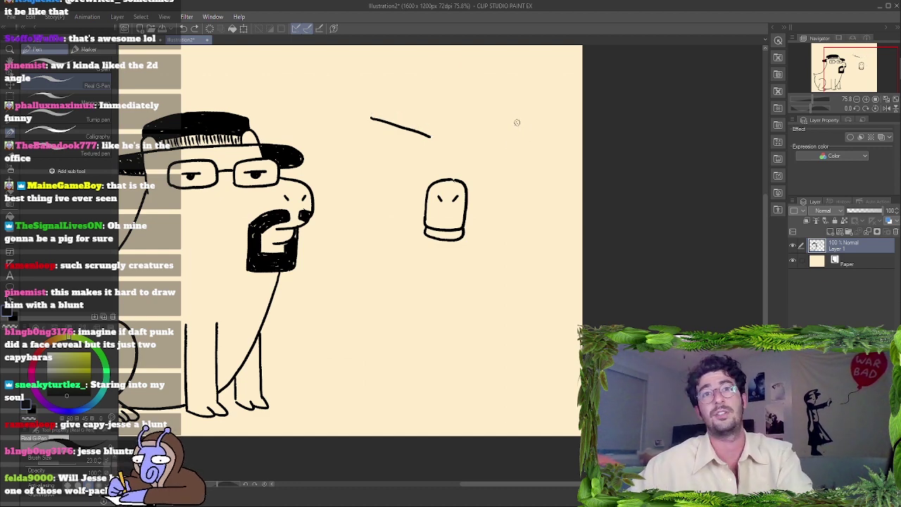
key("ctrl+z")
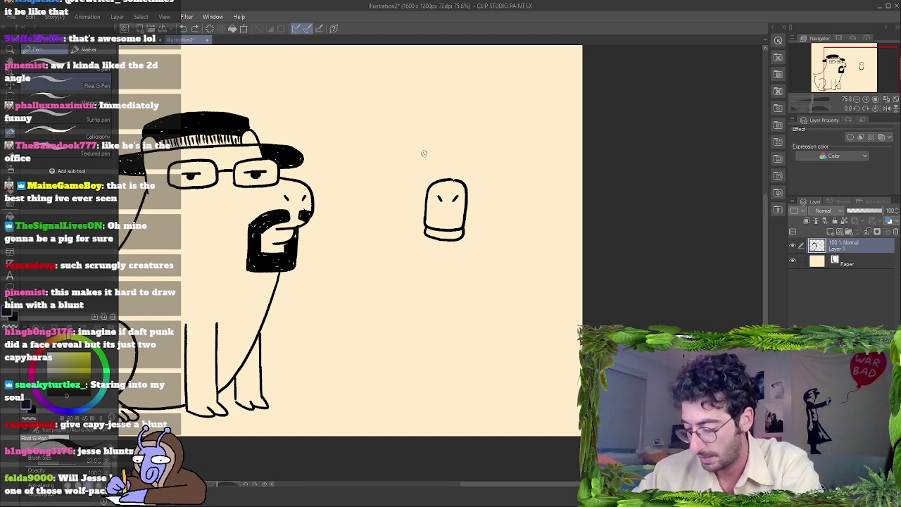
Draw two half-closed eyes above the snout and a closed, upward-arching beanie brim with rounded ends over them.
mouse_move(413, 158)
left_mouse_down()
mouse_move(435, 158)
mouse_move(422, 167)
mouse_move(478, 157)
mouse_move(470, 162)
left_mouse_up()
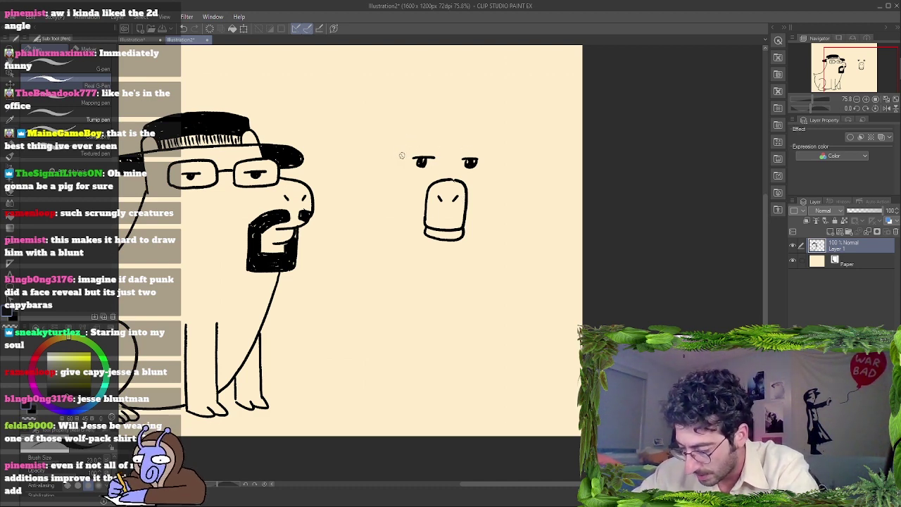
mouse_move(403, 156)
left_mouse_down()
mouse_move(451, 145)
mouse_move(486, 155)
left_mouse_up()
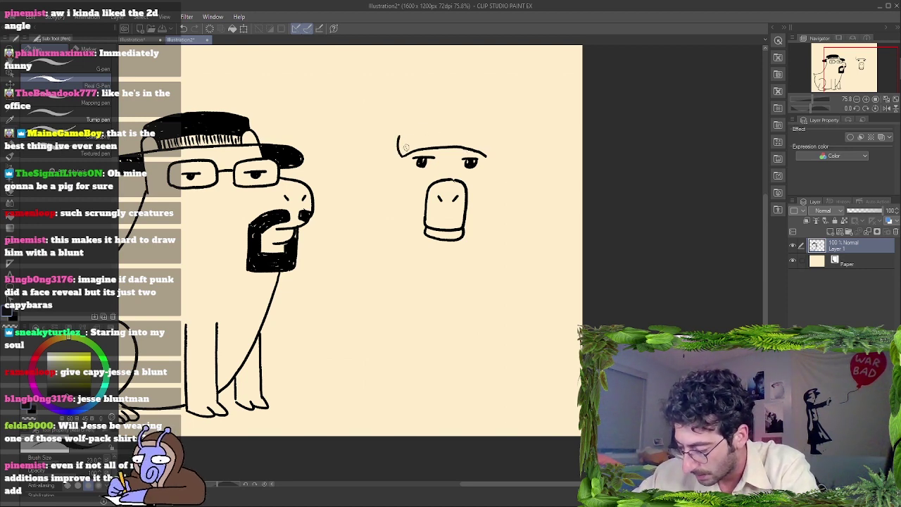
key("ctrl+z")
left_click_drag(403, 141, 403, 157)
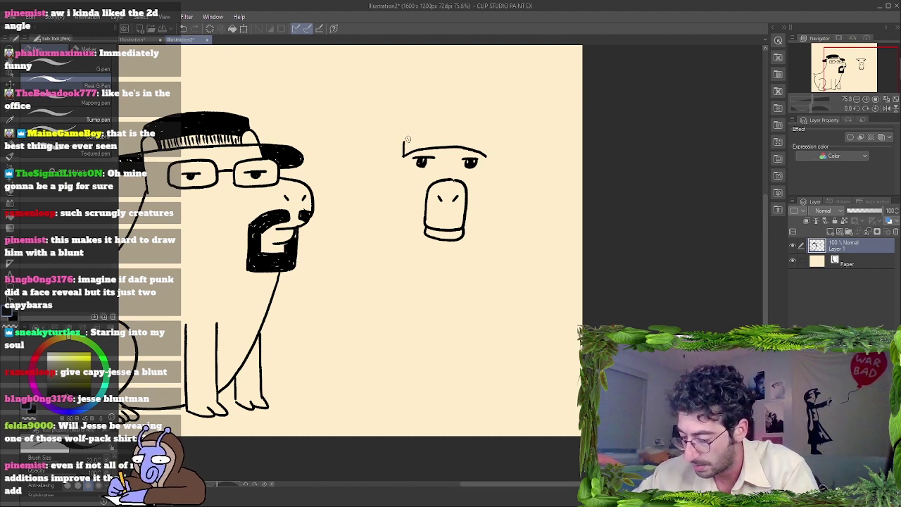
key("ctrl+z")
left_click_drag(401, 156, 399, 136)
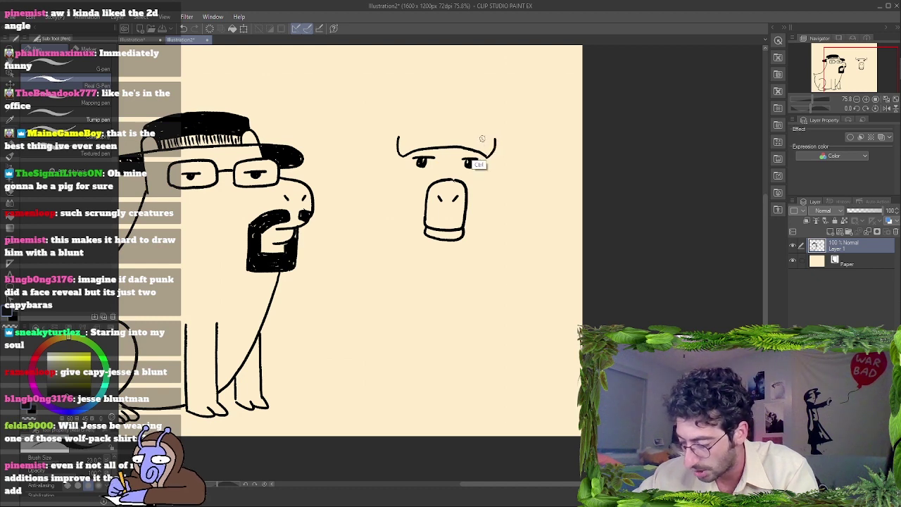
key("ctrl+z")
left_click_drag(400, 157, 398, 137)
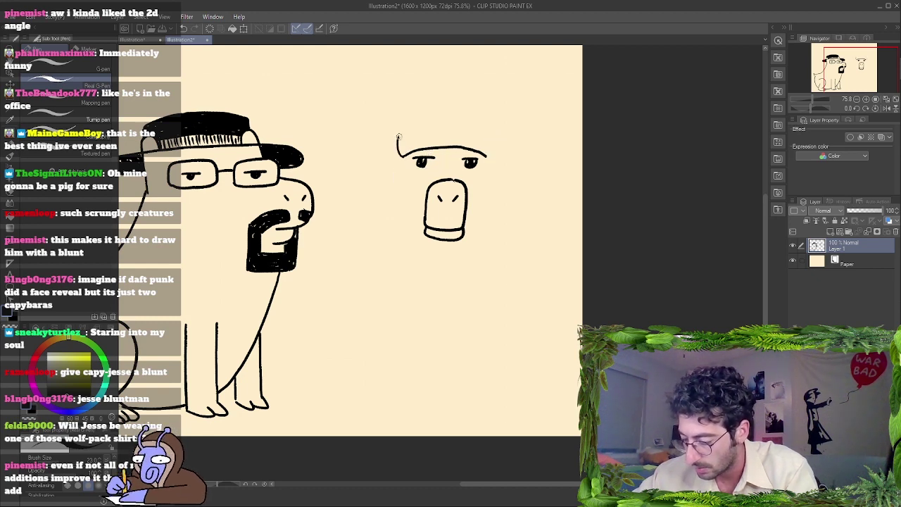
left_click_drag(487, 156, 493, 137)
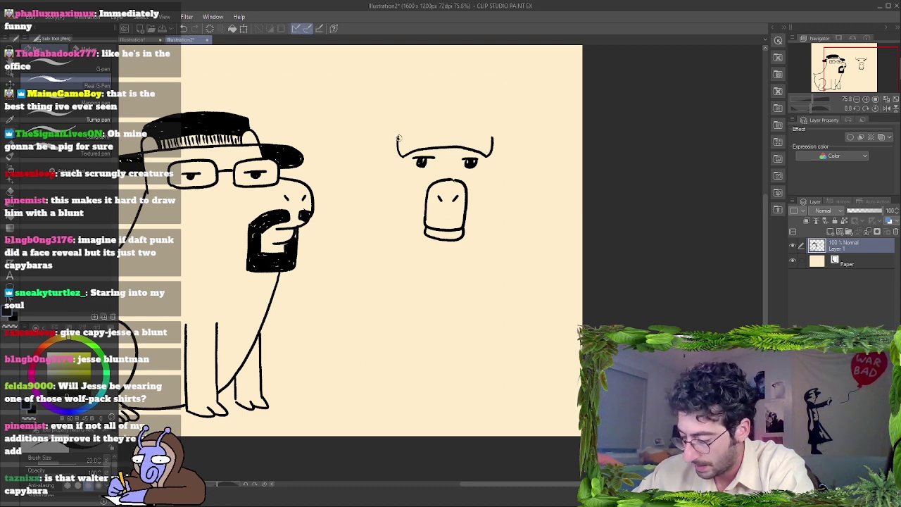
mouse_move(398, 138)
left_mouse_down()
mouse_move(438, 125)
mouse_move(494, 139)
left_mouse_up()
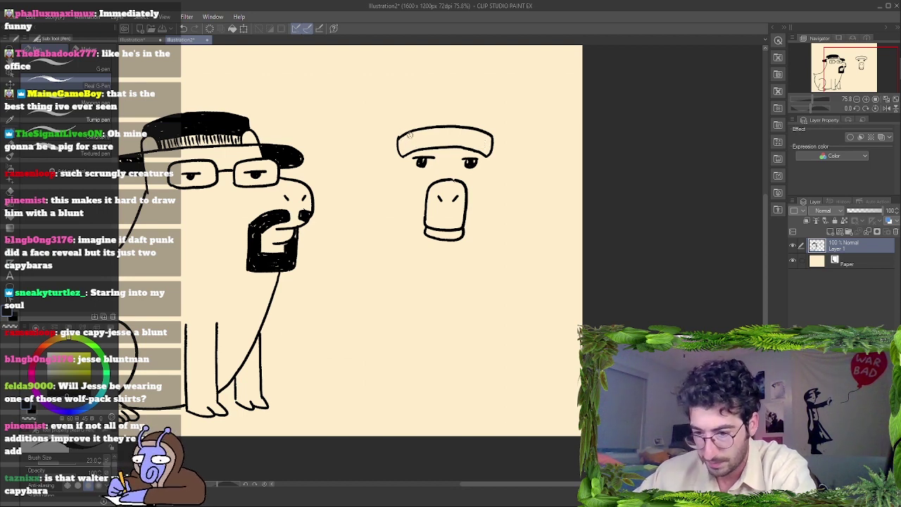
Complete the beanie with a domed crown and vertical ribs across the brim, with a small ear at each end.
mouse_move(399, 135)
left_mouse_down()
mouse_move(403, 124)
mouse_move(414, 133)
left_mouse_up()
mouse_move(482, 132)
left_mouse_down()
mouse_move(488, 121)
mouse_move(493, 133)
left_mouse_up()
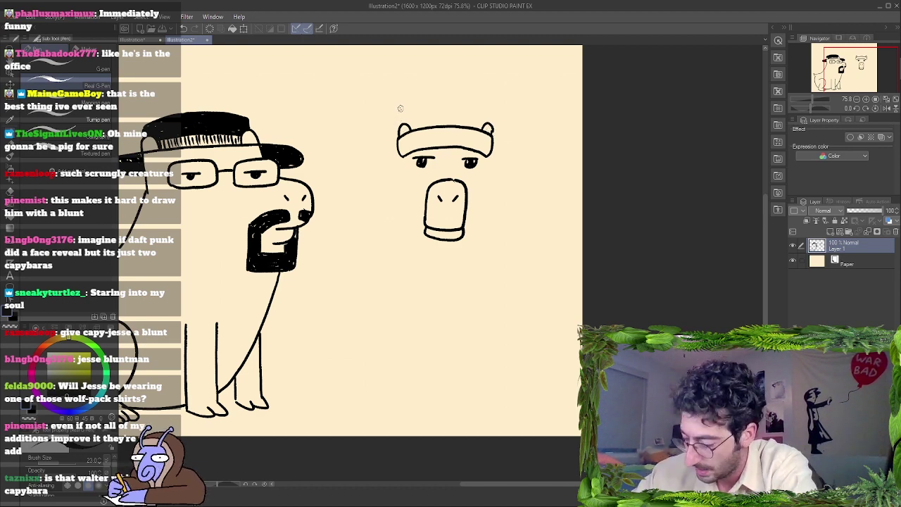
mouse_move(403, 119)
left_mouse_down()
mouse_move(403, 103)
mouse_move(422, 89)
mouse_move(458, 84)
mouse_move(477, 99)
mouse_move(486, 123)
left_mouse_up()
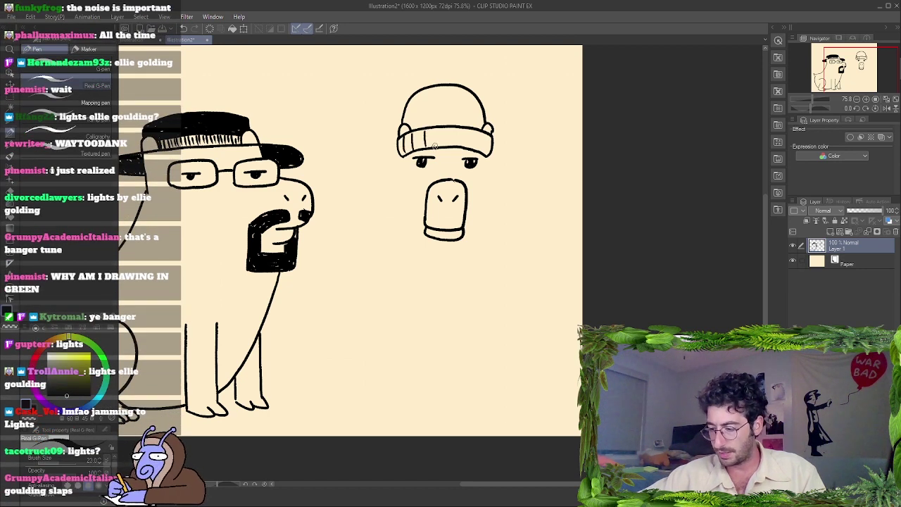
left_click_drag(444, 131, 445, 146)
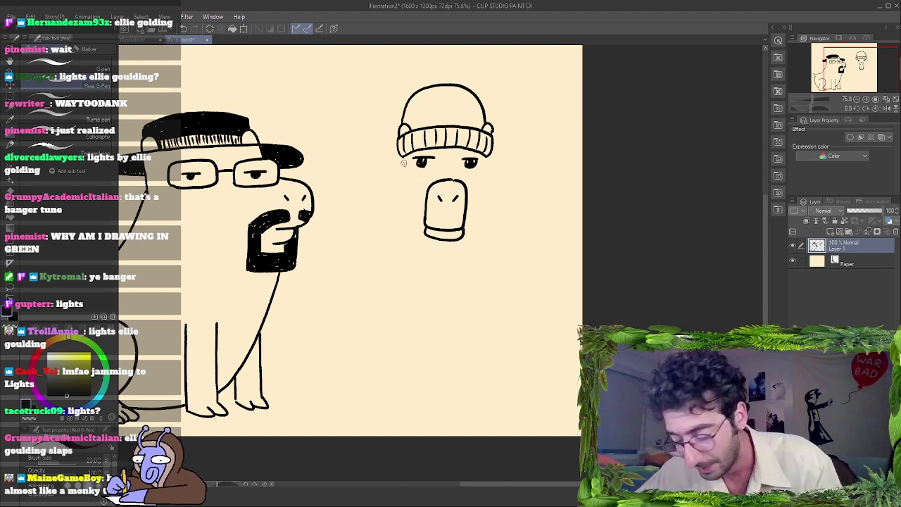
Try drawing the face's two side contours from the beanie brim down past the snout, and undo them.
left_click_drag(404, 158, 394, 230)
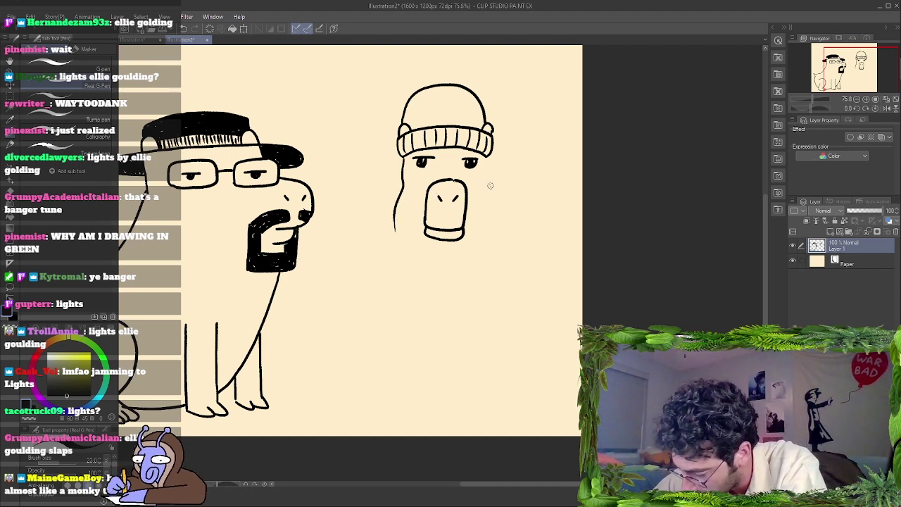
left_click_drag(484, 155, 492, 240)
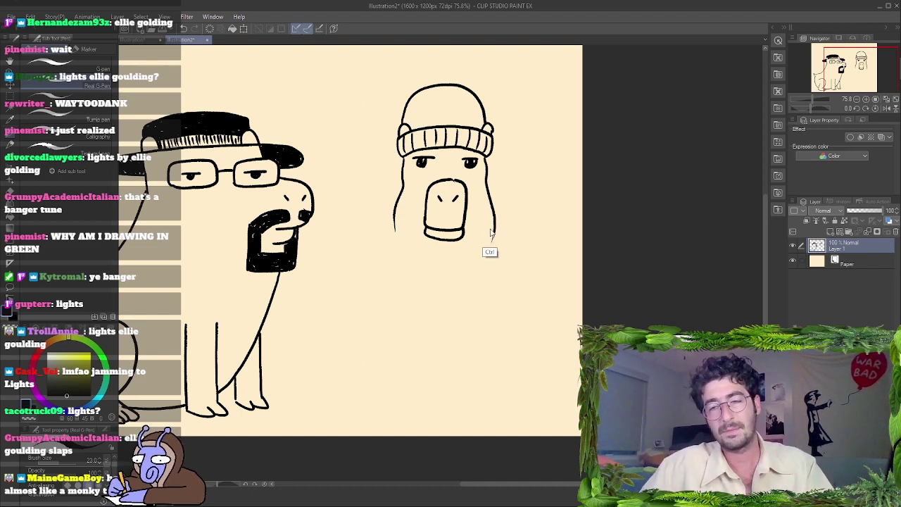
key("ctrl+z")
key("ctrl+z")
key("ctrl+z")
key("ctrl+z")
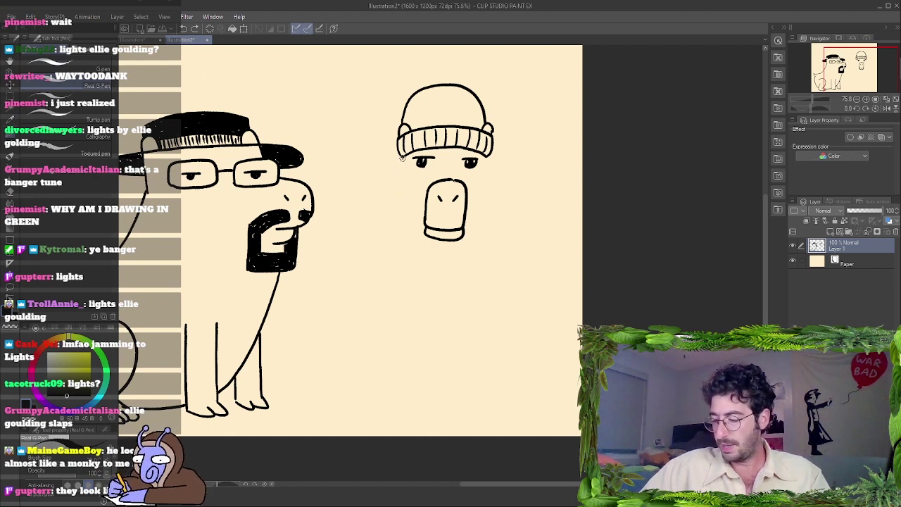
Try out several shapes for the beanie capybara's first face contour, running from the brim down past the snout, and undo them.
left_click_drag(399, 158, 392, 240)
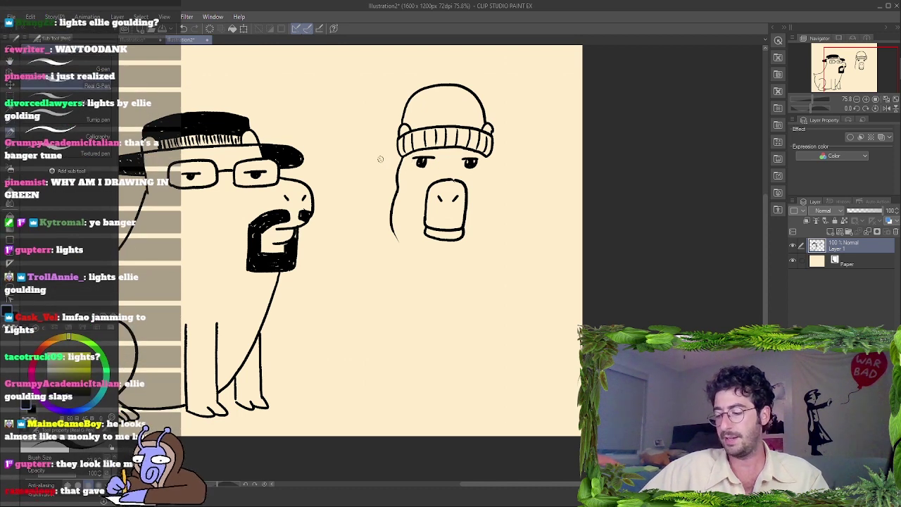
key("ctrl+z")
mouse_move(402, 156)
left_mouse_down()
mouse_move(392, 194)
mouse_move(392, 234)
left_mouse_up()
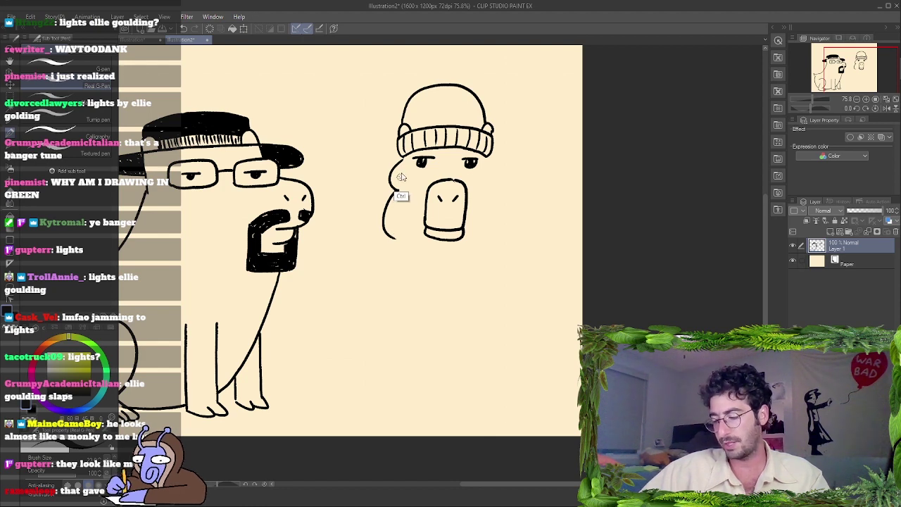
key("ctrl+z")
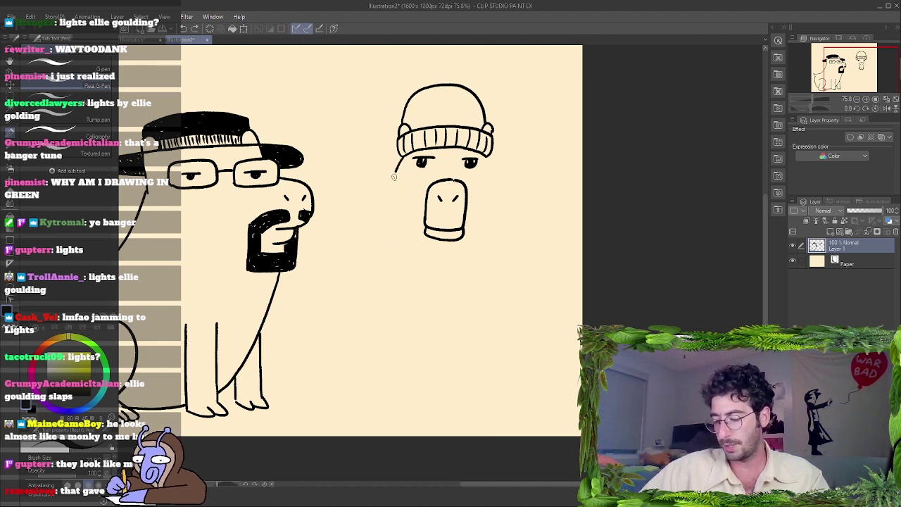
left_click_drag(393, 177, 398, 200)
key("ctrl+z")
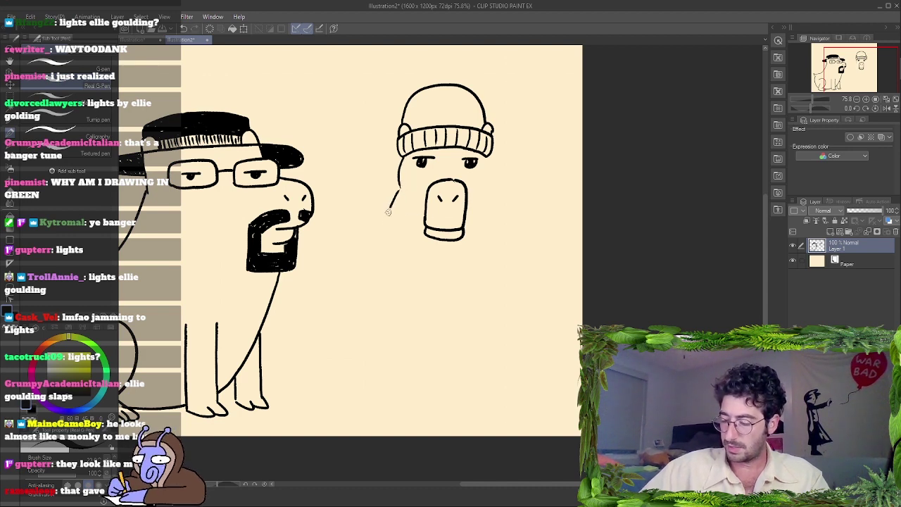
left_click_drag(388, 212, 390, 244)
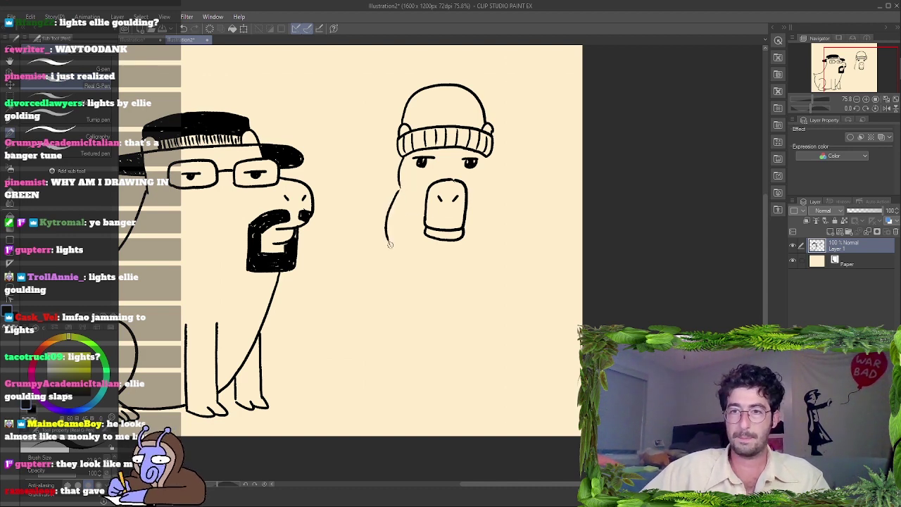
key("ctrl+z")
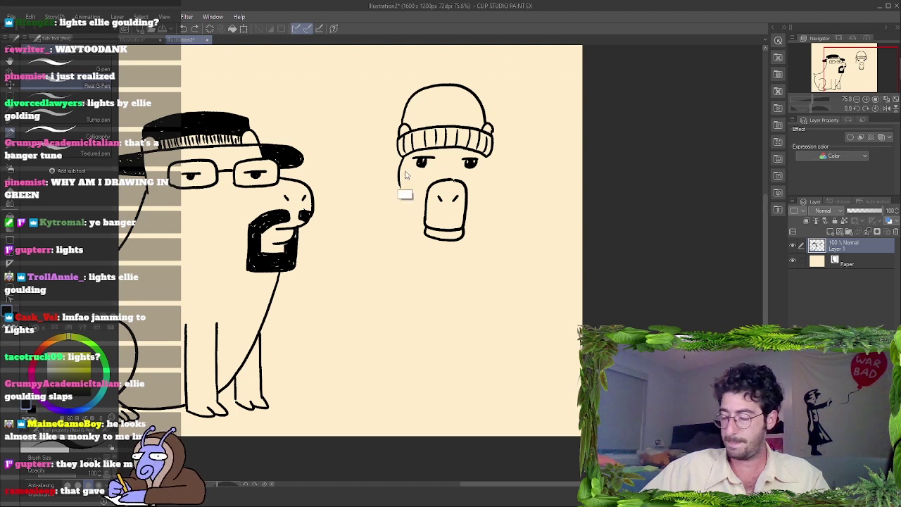
Draw the face's two side contours from the beanie brim down past the snout, pinched slightly below the eyes and bulging at the cheeks.
left_click_drag(401, 162, 396, 184)
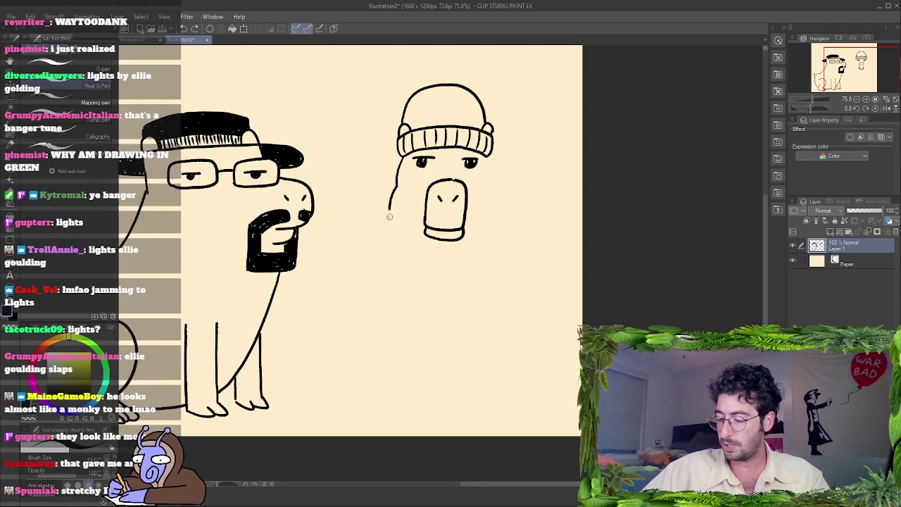
left_click_drag(389, 216, 396, 246)
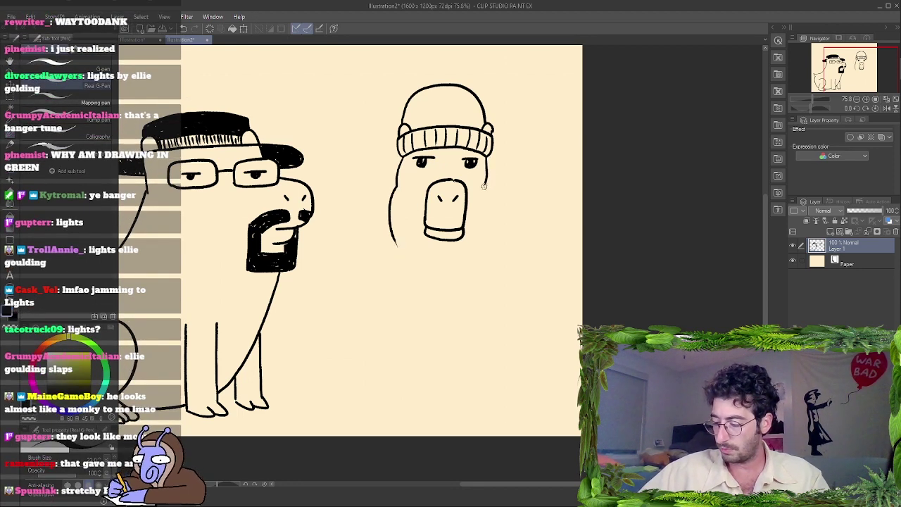
mouse_move(483, 185)
left_mouse_down()
mouse_move(492, 231)
mouse_move(485, 247)
left_mouse_up()
key("ctrl+z")
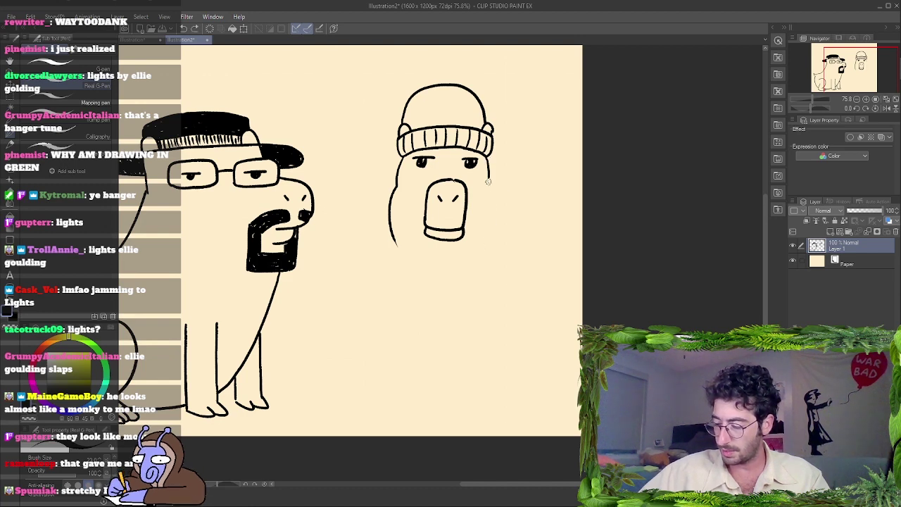
left_click_drag(491, 209, 487, 247)
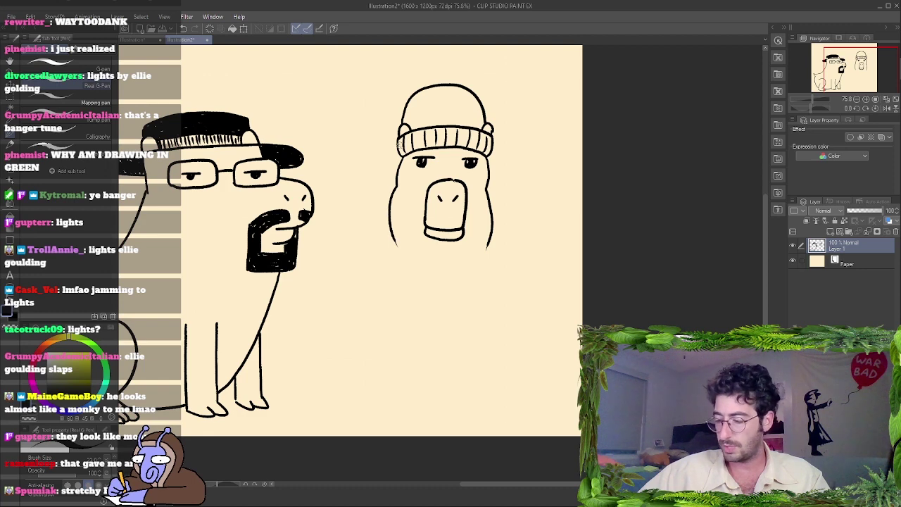
Sketch two trial pairs of mirrored, pinched face contours in the empty space beside the beanie, undoing each pair.
mouse_move(365, 90)
left_mouse_down()
mouse_move(354, 92)
mouse_move(360, 121)
left_mouse_up()
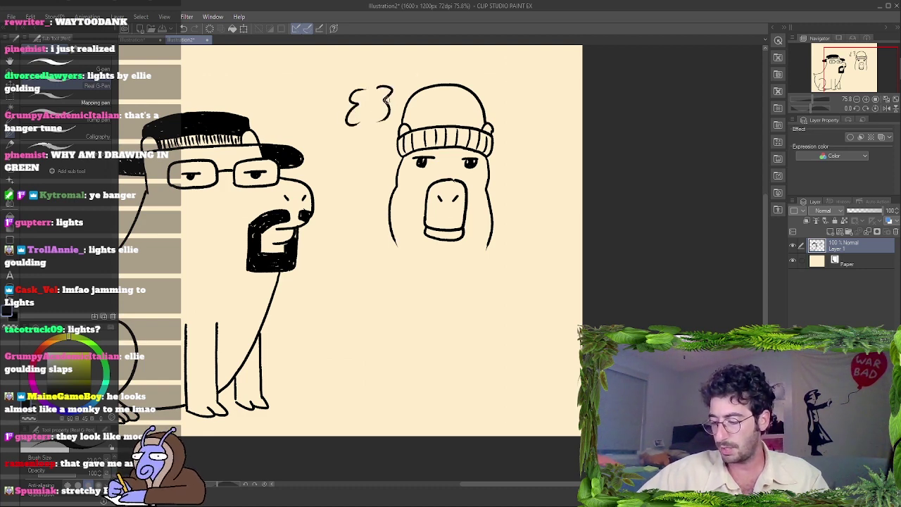
key("ctrl+z")
key("ctrl+z")
left_click_drag(352, 73, 339, 153)
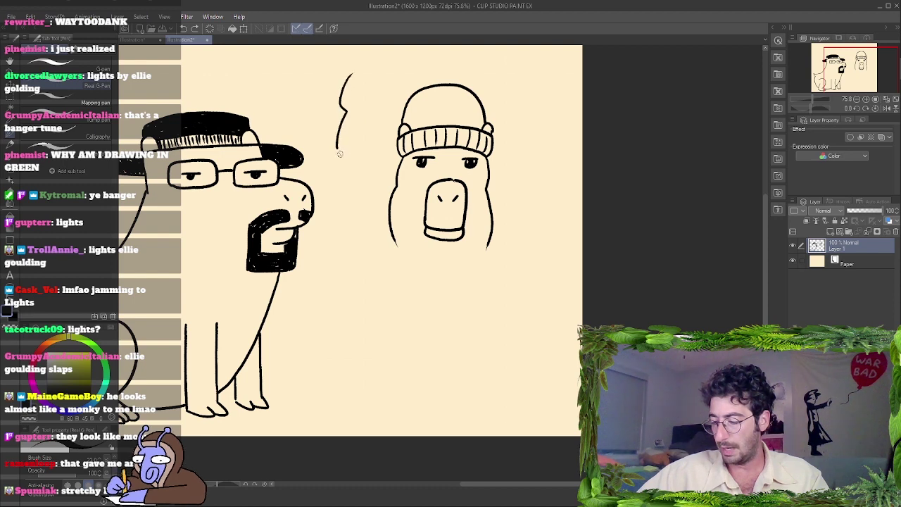
mouse_move(387, 75)
left_mouse_down()
mouse_move(390, 130)
mouse_move(369, 160)
left_mouse_up()
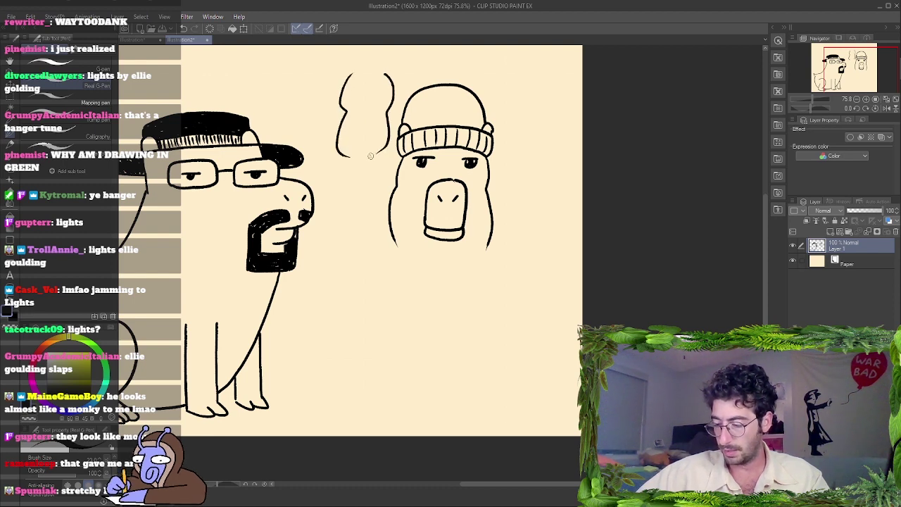
key("ctrl+z")
key("ctrl+z")
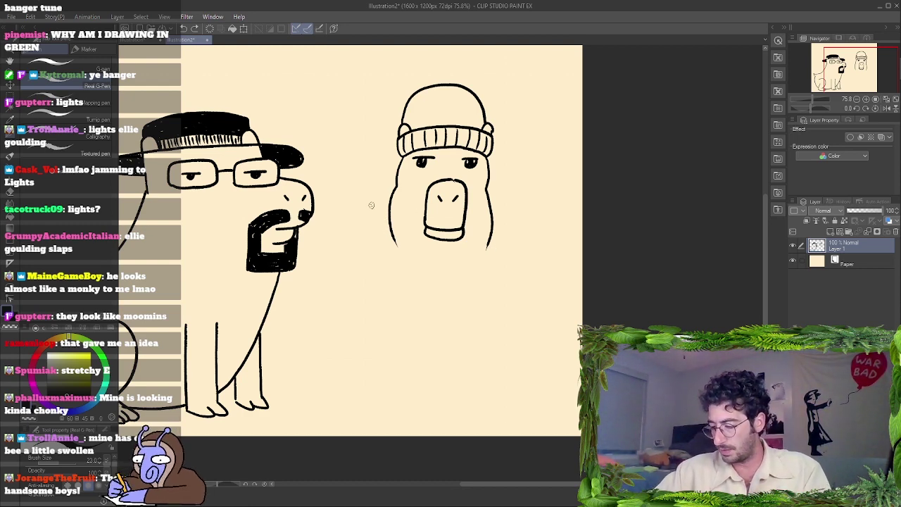
Mark the lower ends of both face contours with small arrows pointing at them, and undo the arrows.
left_click_drag(371, 242, 381, 234)
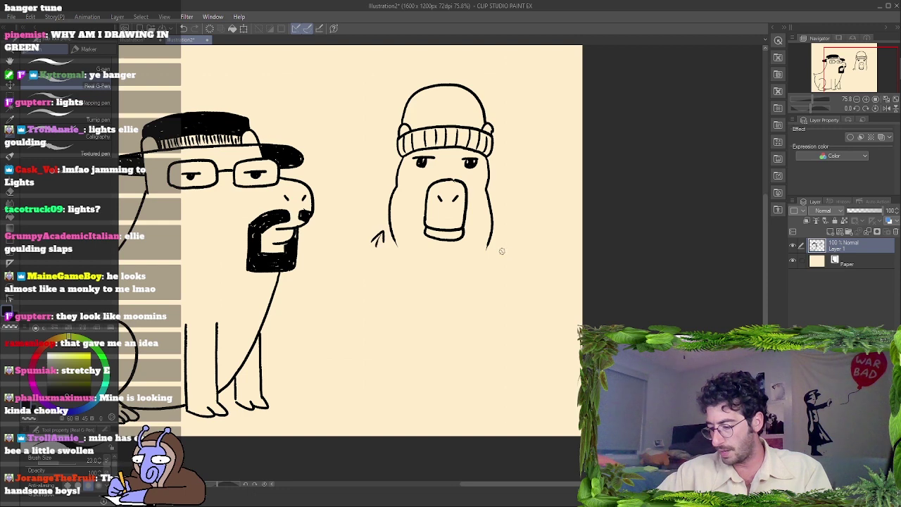
mouse_move(502, 251)
left_mouse_down()
mouse_move(506, 232)
mouse_move(513, 249)
left_mouse_up()
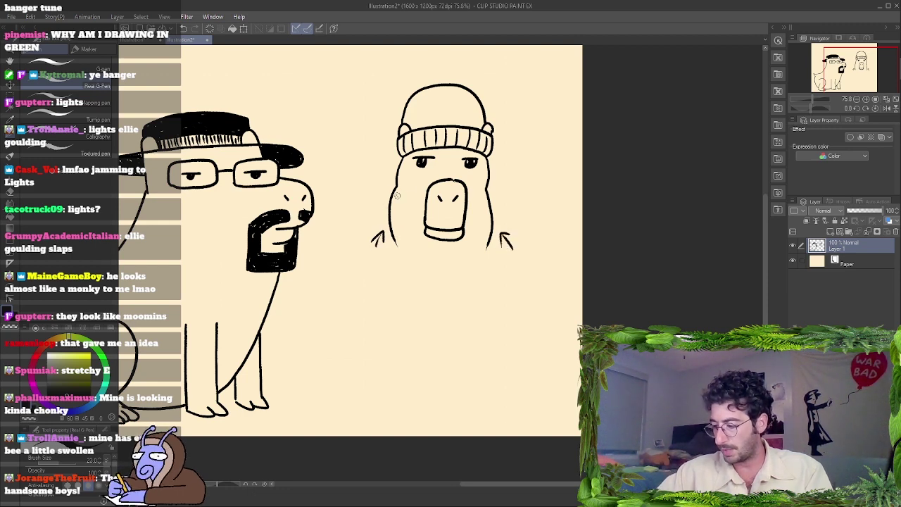
key("ctrl+z")
key("ctrl+z")
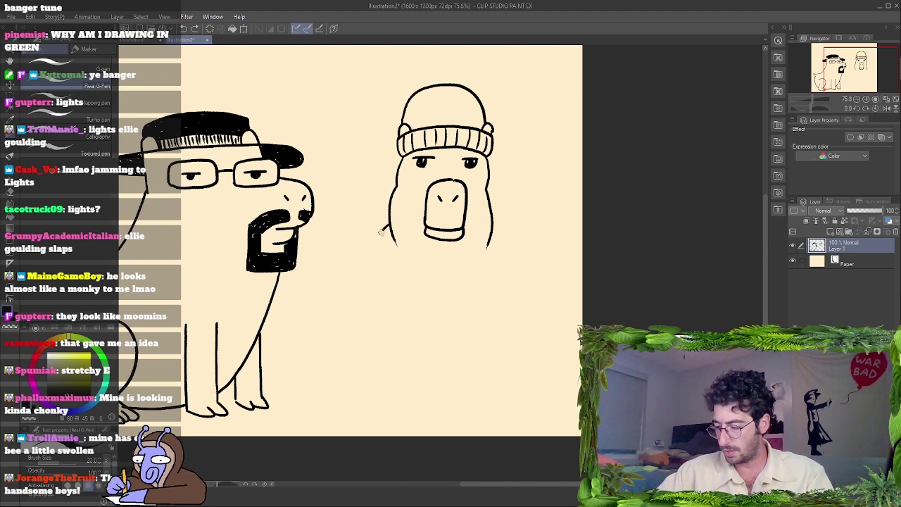
Draw a rounded shoulder curving outward and down from each cheek contour of the beanie capybara.
mouse_move(381, 232)
left_mouse_down()
mouse_move(377, 253)
mouse_move(392, 280)
left_mouse_up()
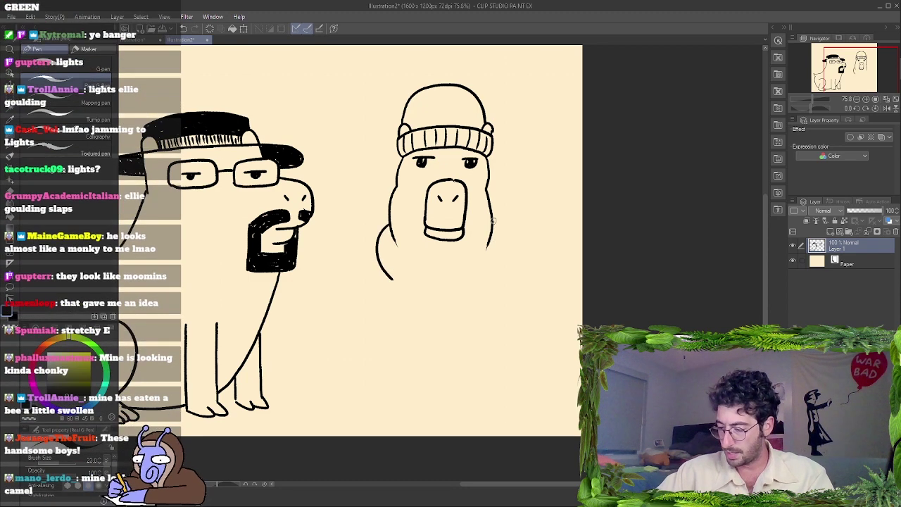
left_click_drag(493, 221, 495, 272)
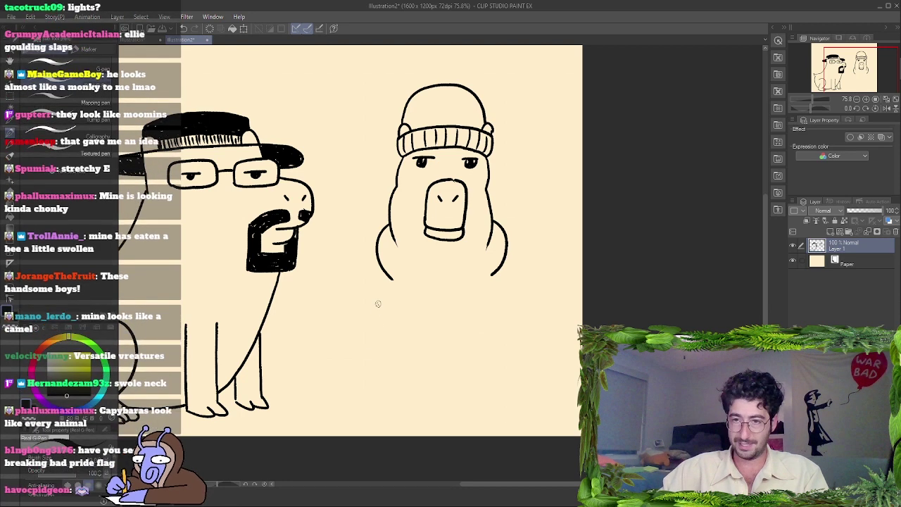
Try drawing a smooth front leg with a narrow ankle and a toed foot below the shoulder, and undo it.
mouse_move(378, 304)
left_mouse_down()
mouse_move(375, 366)
mouse_move(388, 390)
mouse_move(407, 377)
left_mouse_up()
mouse_move(421, 316)
left_mouse_down()
mouse_move(420, 372)
mouse_move(375, 401)
mouse_move(407, 405)
left_mouse_up()
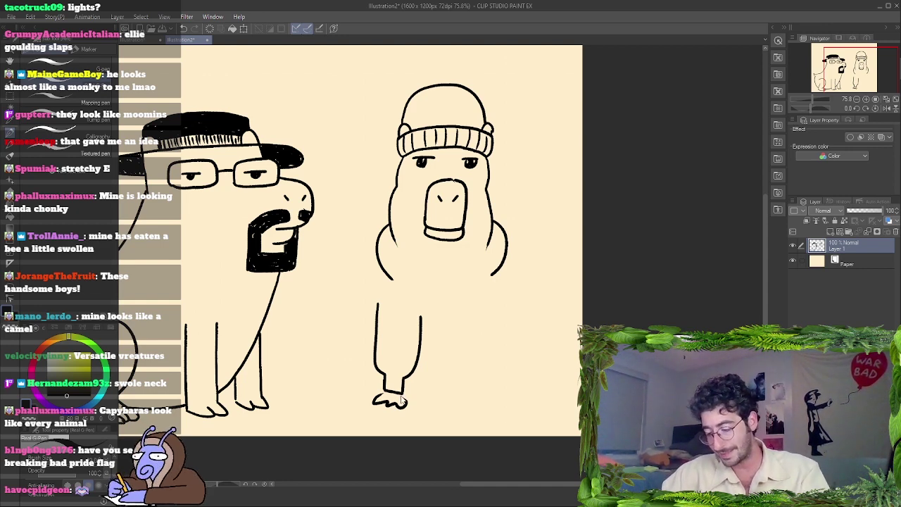
key("ctrl+z")
key("ctrl+z")
key("ctrl+z")
key("ctrl+z")
key("ctrl+z")
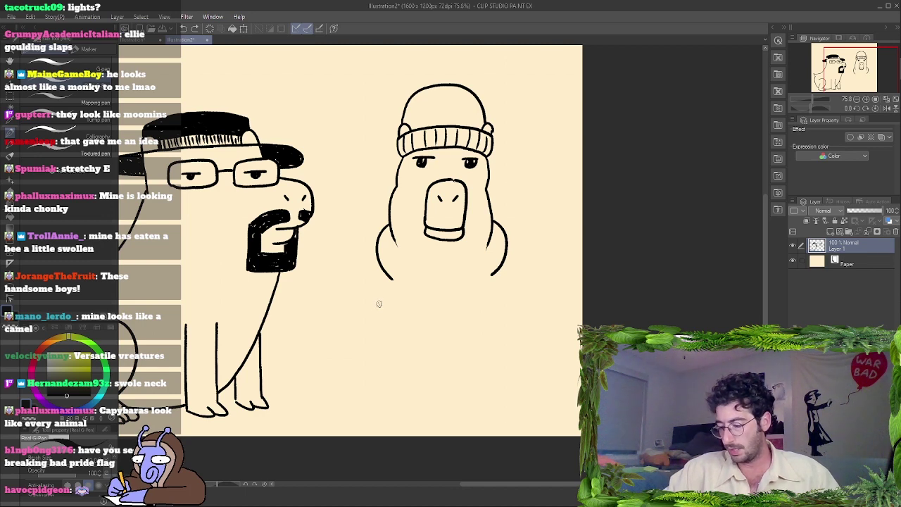
Draw a detached front leg below the shoulder with wavy, bulging sides and a closed lower end.
left_click_drag(380, 297, 375, 317)
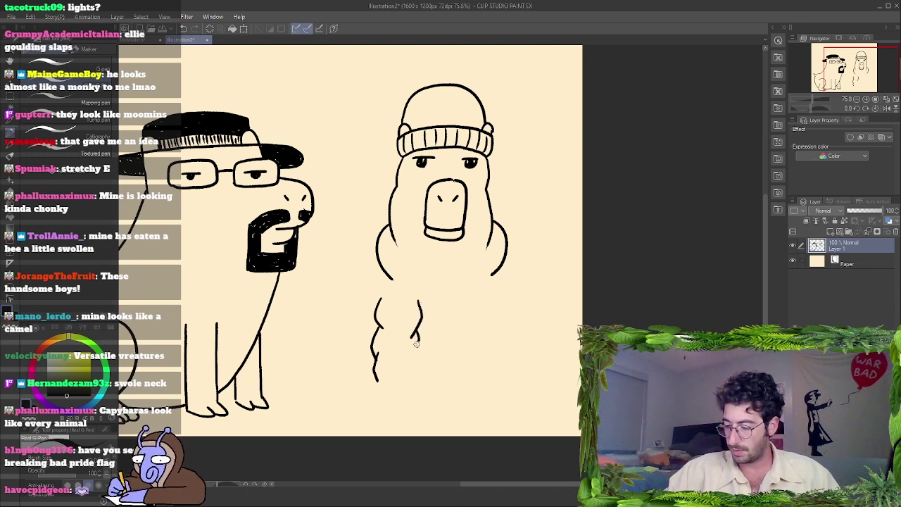
left_click_drag(415, 350, 408, 378)
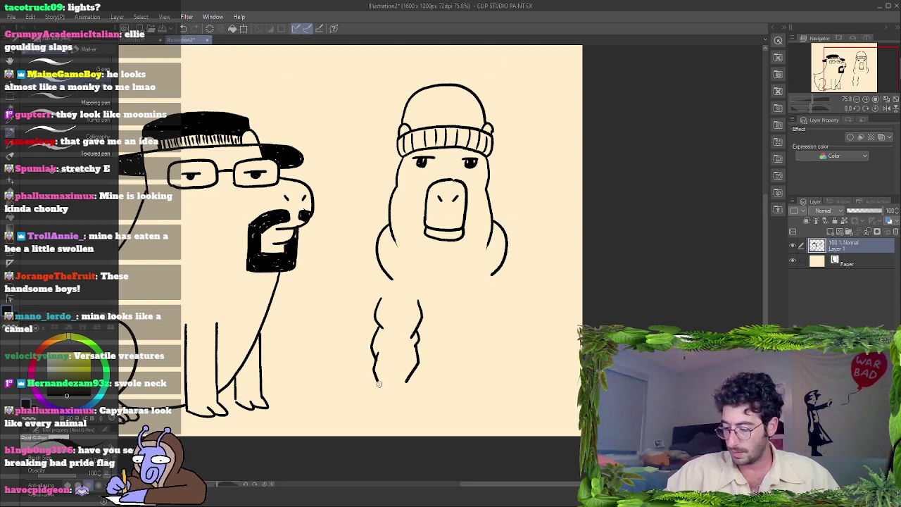
left_click_drag(377, 391, 405, 394)
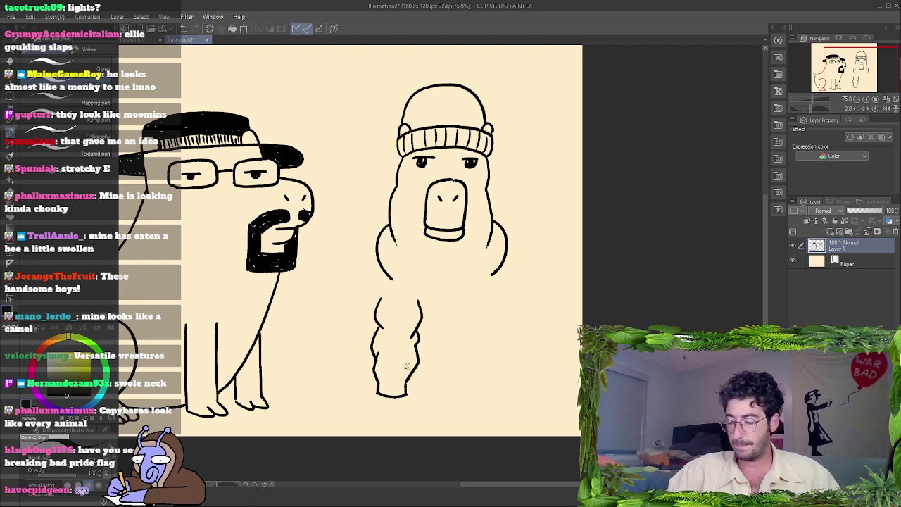
Sketch a separate zigzag leg contour in the space between the two capybaras, and undo it.
mouse_move(339, 276)
left_mouse_down()
mouse_move(341, 346)
mouse_move(334, 341)
mouse_move(325, 358)
mouse_move(337, 385)
mouse_move(330, 381)
mouse_move(322, 397)
mouse_move(328, 420)
left_mouse_up()
key("ctrl+z")
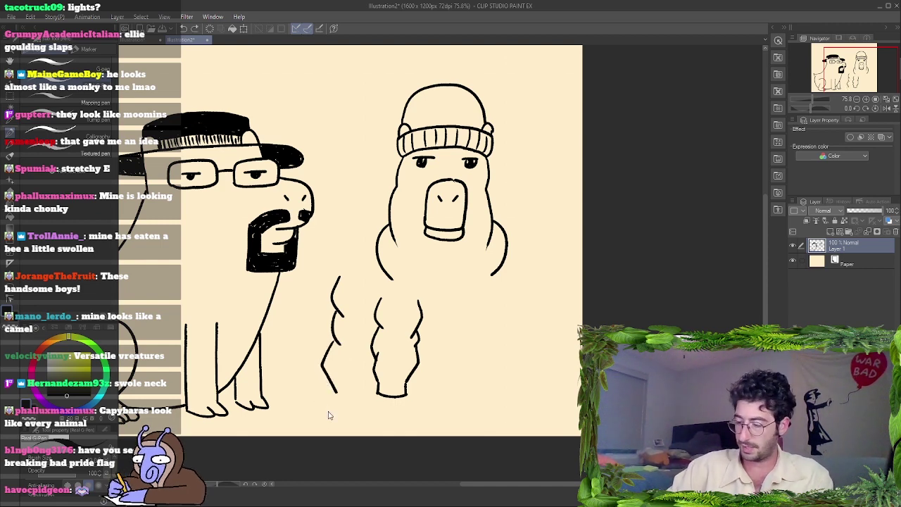
key("ctrl+z")
key("ctrl+z")
key("ctrl+z")
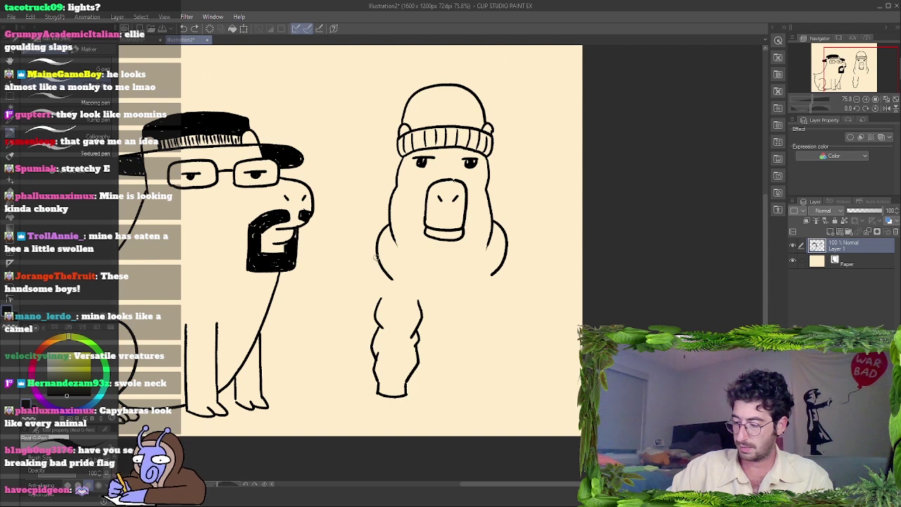
Undo the trial strokes and the whole wavy leg, keeping the head and shoulders.
mouse_move(376, 258)
left_mouse_down()
mouse_move(373, 274)
mouse_move(392, 280)
left_mouse_up()
key("ctrl+z")
mouse_move(314, 291)
left_mouse_down()
mouse_move(313, 366)
mouse_move(328, 366)
mouse_move(333, 294)
left_mouse_up()
key("ctrl+z")
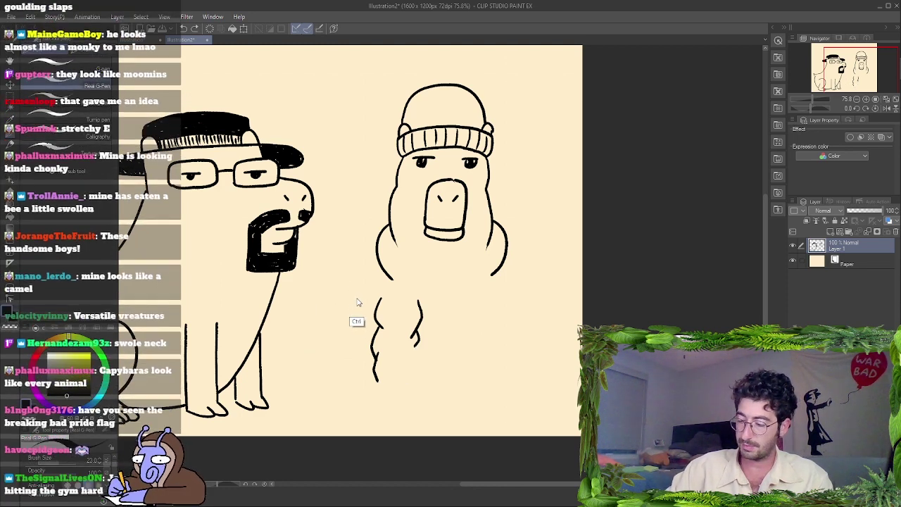
key("ctrl+z")
key("ctrl+z")
key("ctrl+z")
key("ctrl+z")
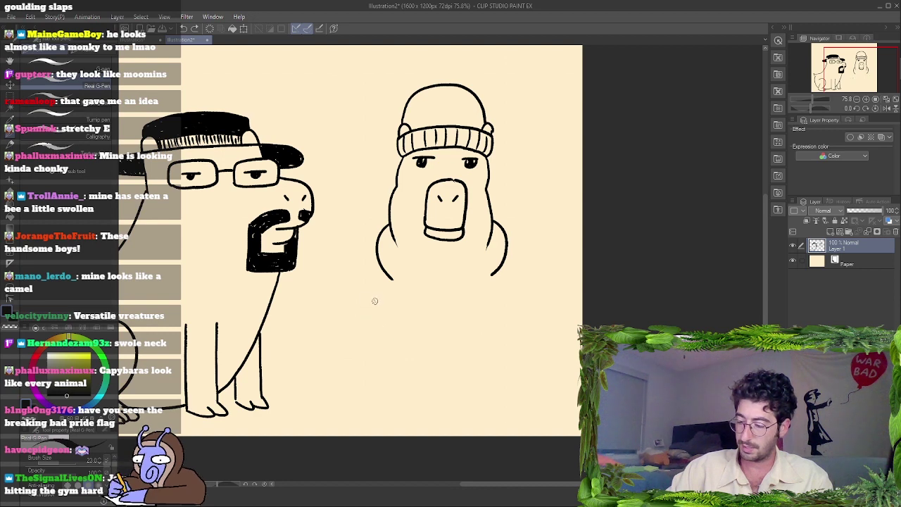
Try drawing the leg below the shoulder with angular zigzag sides and a flat lower end, and undo it.
mouse_move(374, 298)
left_mouse_down()
mouse_move(380, 341)
mouse_move(376, 336)
mouse_move(362, 365)
mouse_move(373, 388)
left_mouse_up()
mouse_move(408, 301)
left_mouse_down()
mouse_move(419, 329)
mouse_move(405, 373)
left_mouse_up()
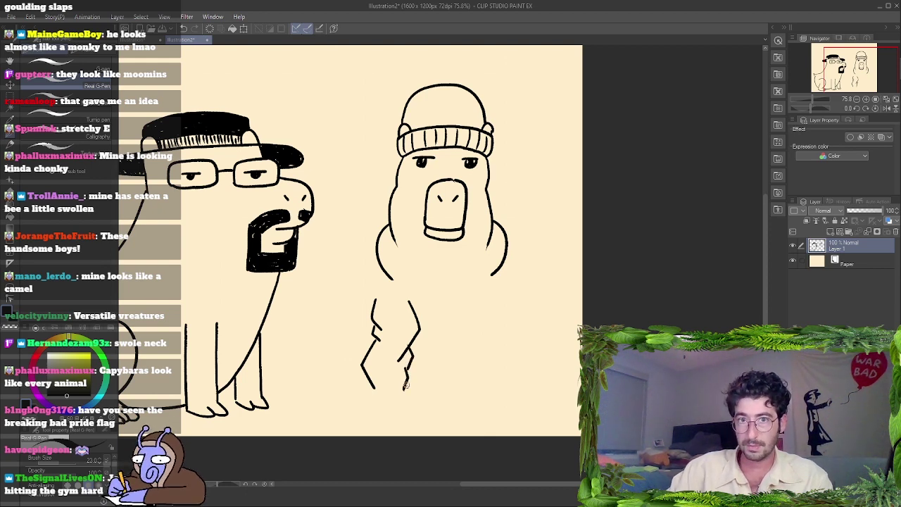
mouse_move(374, 384)
left_mouse_down()
mouse_move(377, 397)
mouse_move(397, 396)
left_mouse_up()
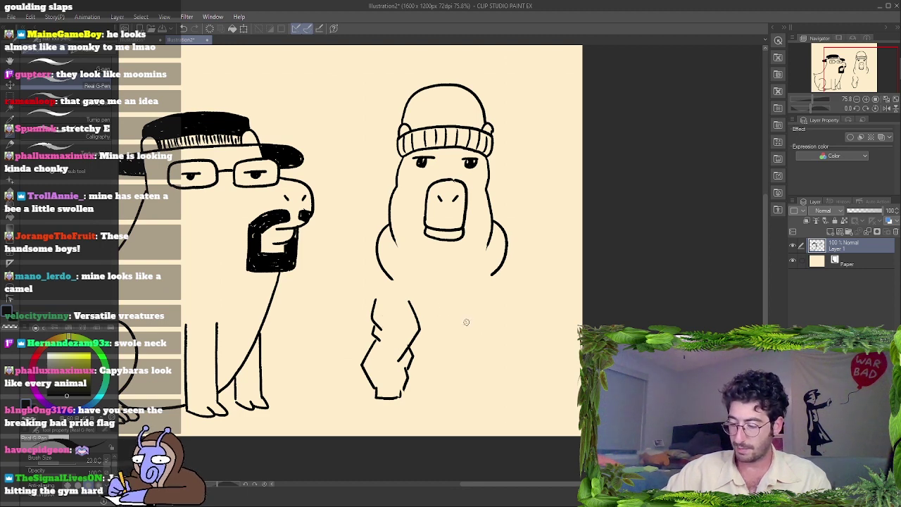
key("ctrl+z")
key("ctrl+z")
key("ctrl+z")
key("ctrl+z")
key("ctrl+z")
key("ctrl+z")
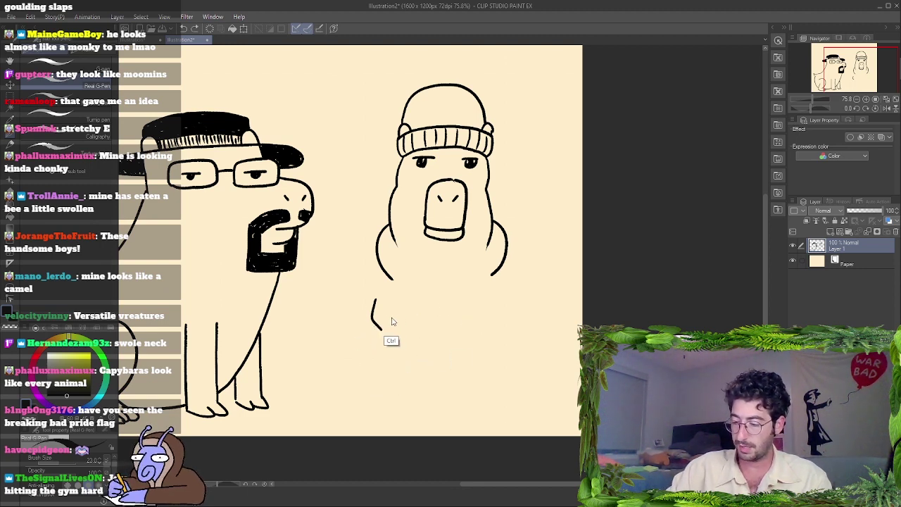
key("ctrl+z")
Draw a jagged leg outline below the shoulder, with notched sides tapering to a narrow, closed lower end.
mouse_move(373, 299)
left_mouse_down()
mouse_move(373, 387)
mouse_move(391, 393)
mouse_move(410, 367)
mouse_move(413, 334)
left_mouse_up()
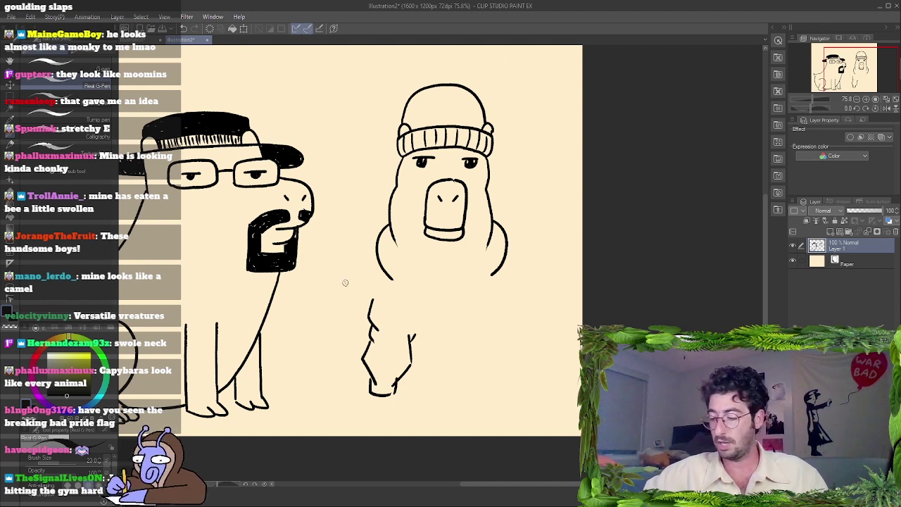
Sketch a loose zigzag line beside the jagged leg, and undo it.
left_click_drag(332, 268, 335, 303)
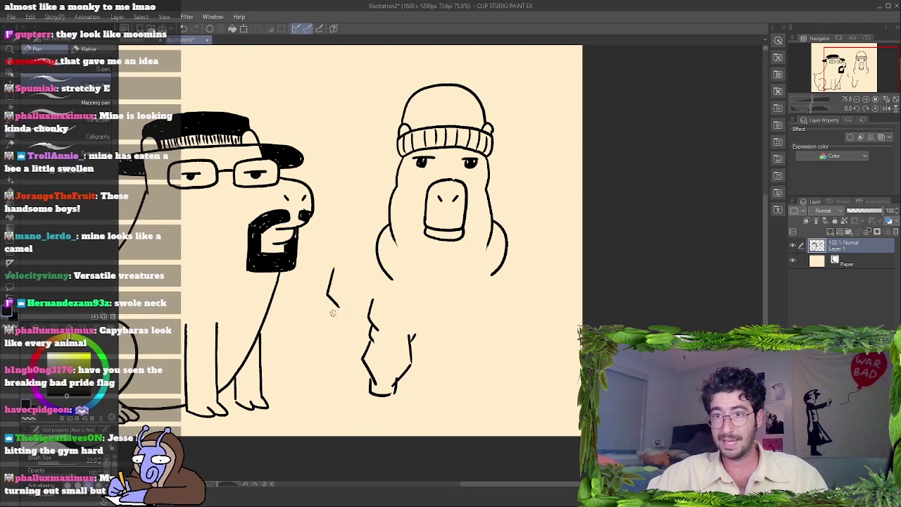
left_click_drag(337, 305, 328, 360)
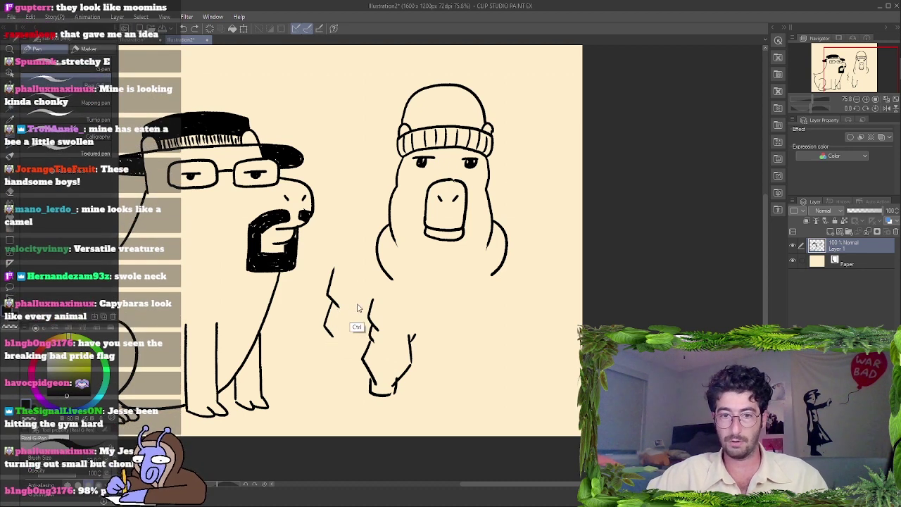
key("ctrl+z")
key("ctrl+z")
key("ctrl+z")
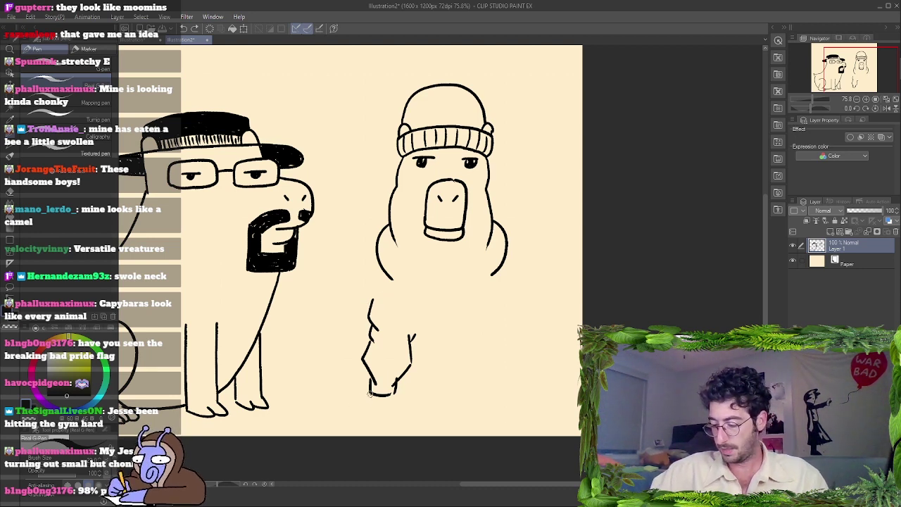
Draw a cuff edge and a foot with pointed toes at the narrow lower end of the jagged leg.
mouse_move(369, 394)
left_mouse_down()
mouse_move(359, 411)
mouse_move(374, 415)
mouse_move(396, 404)
mouse_move(392, 391)
mouse_move(359, 409)
mouse_move(398, 407)
mouse_move(393, 389)
left_mouse_up()
key("ctrl+z")
key("ctrl+z")
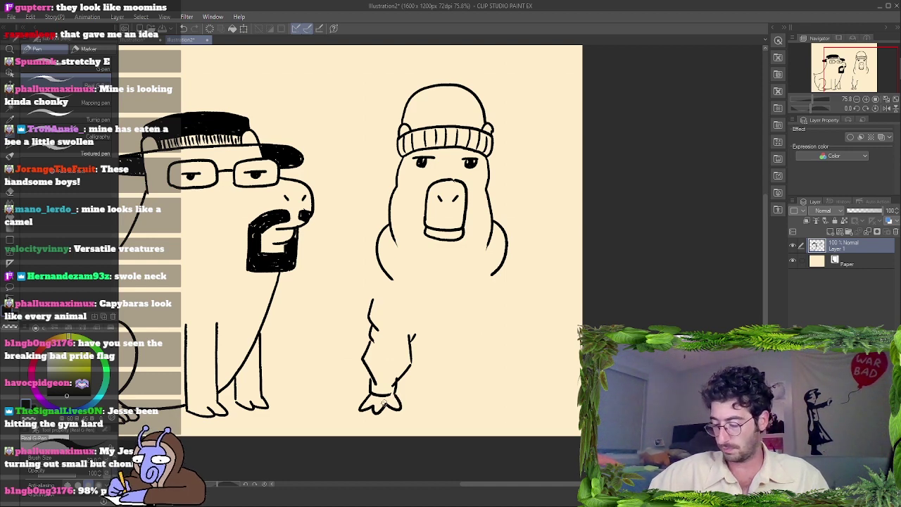
key("ctrl+z")
mouse_move(367, 391)
left_mouse_down()
mouse_move(358, 404)
mouse_move(387, 408)
mouse_move(393, 383)
left_mouse_up()
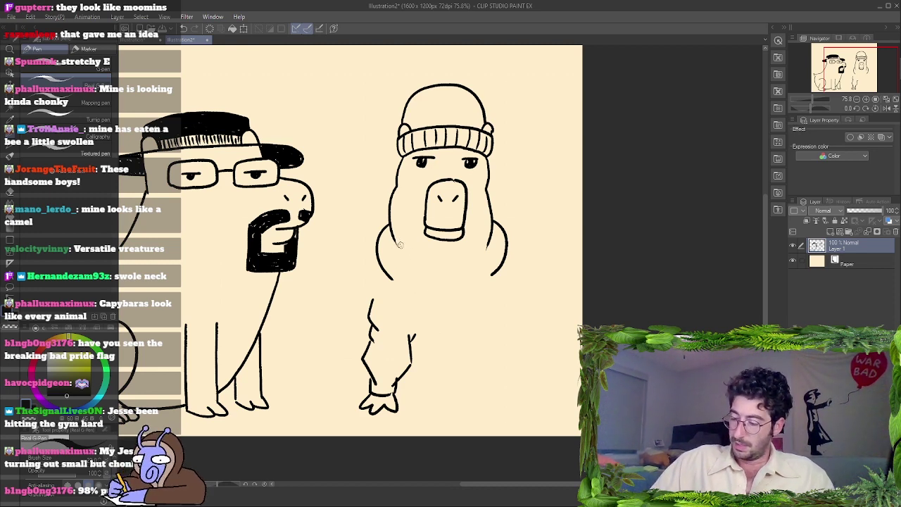
Try drawing a wavy V-shaped jacket opening from the sides of the neck to a point beside the leg, and undo it.
mouse_move(395, 242)
left_mouse_down()
mouse_move(432, 297)
mouse_move(438, 368)
left_mouse_up()
key("ctrl+z")
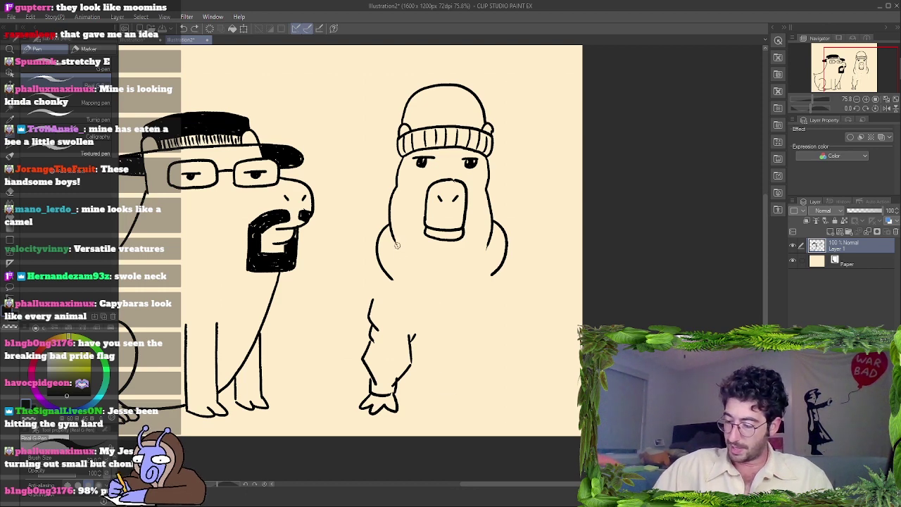
left_click_drag(394, 242, 433, 371)
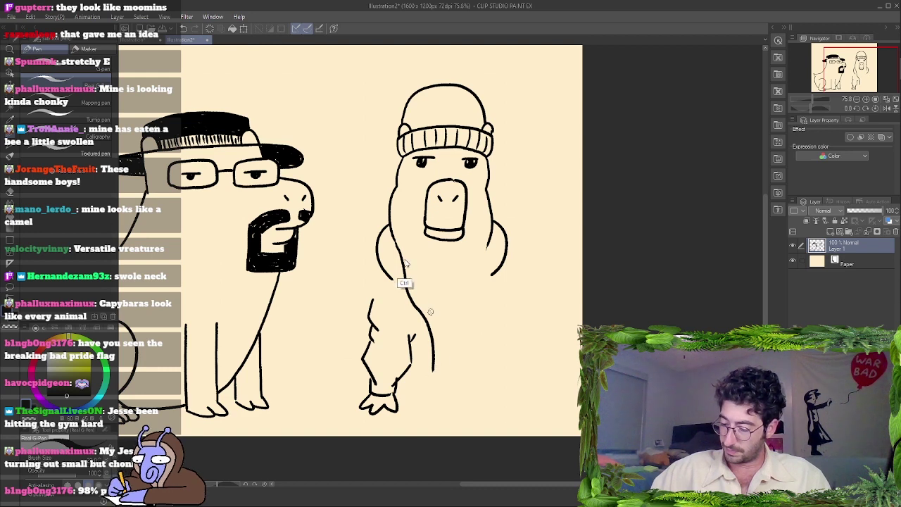
key("ctrl+z")
mouse_move(398, 251)
left_mouse_down()
mouse_move(408, 307)
mouse_move(430, 335)
mouse_move(432, 367)
left_mouse_up()
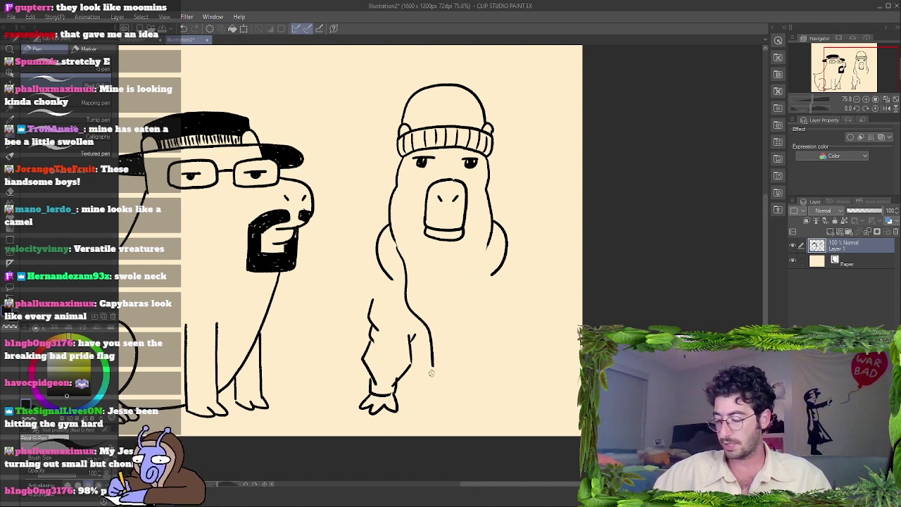
mouse_move(432, 366)
left_mouse_down()
mouse_move(456, 285)
mouse_move(486, 238)
left_mouse_up()
key("ctrl+z")
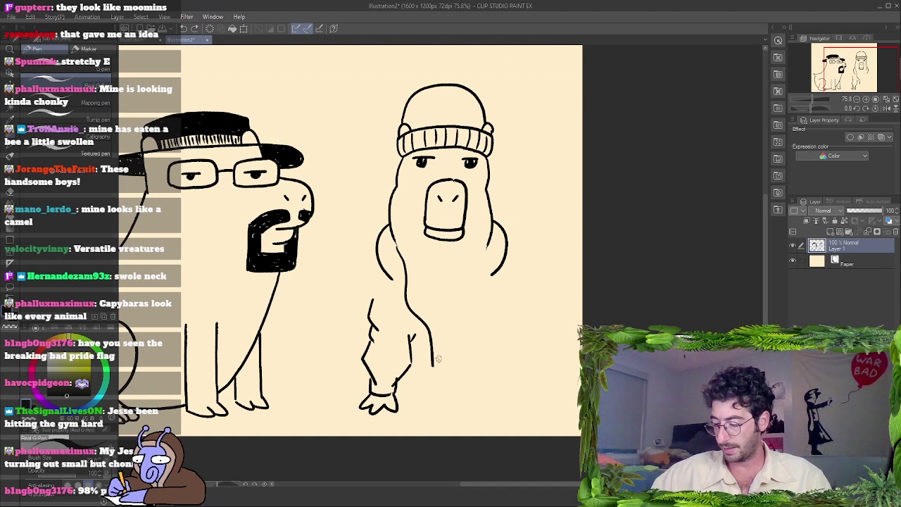
mouse_move(432, 365)
left_mouse_down()
mouse_move(461, 272)
mouse_move(500, 238)
left_mouse_up()
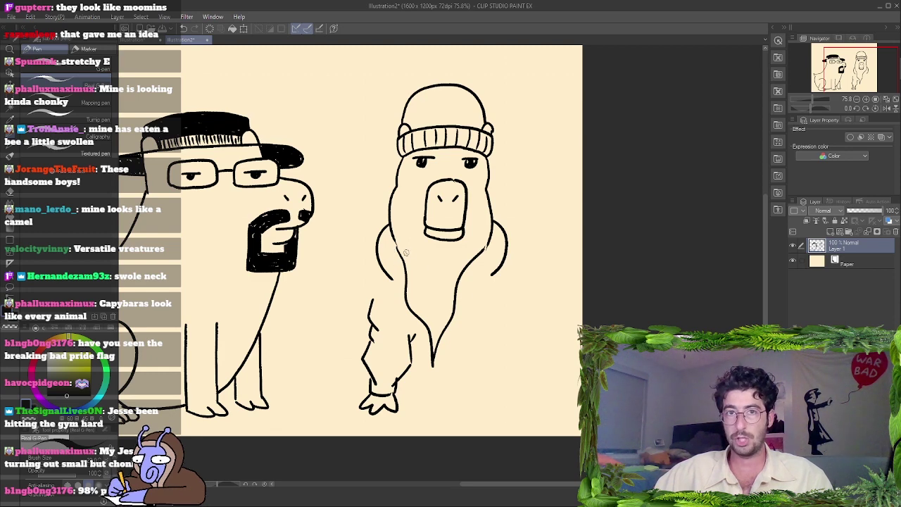
key("ctrl+z")
key("ctrl+z")
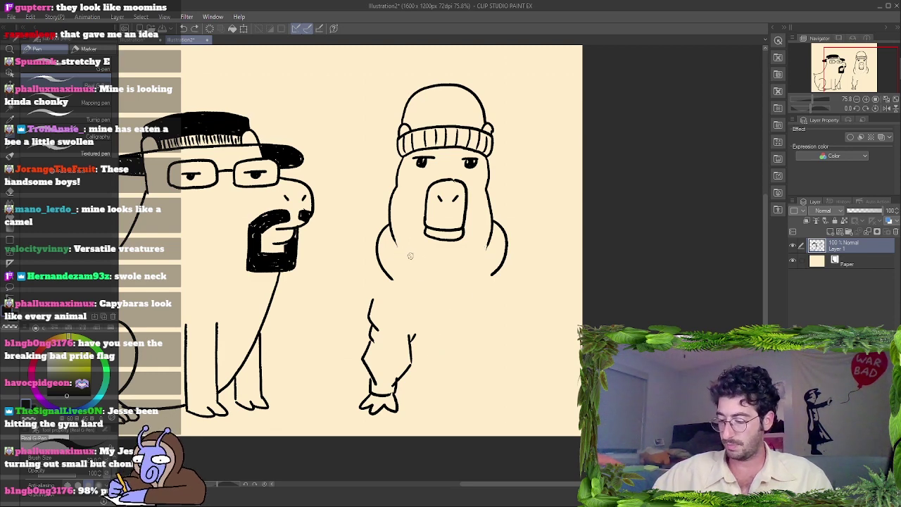
Draw the jacket's V-shaped opening with curving sides that run from both sides of the neck to a point on the lower chest.
mouse_move(410, 259)
left_mouse_down()
mouse_move(436, 335)
mouse_move(448, 338)
mouse_move(473, 264)
left_mouse_up()
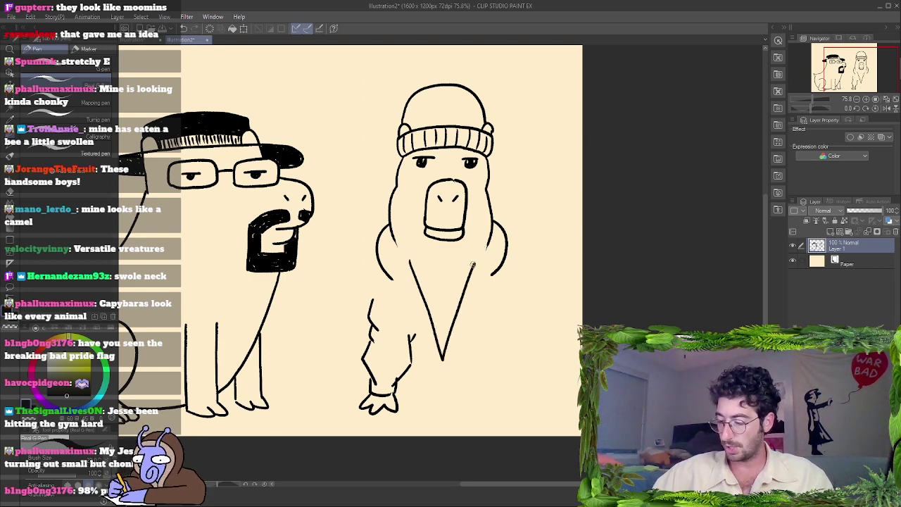
key("ctrl+z")
mouse_move(394, 247)
left_mouse_down()
mouse_move(432, 363)
mouse_move(486, 238)
left_mouse_up()
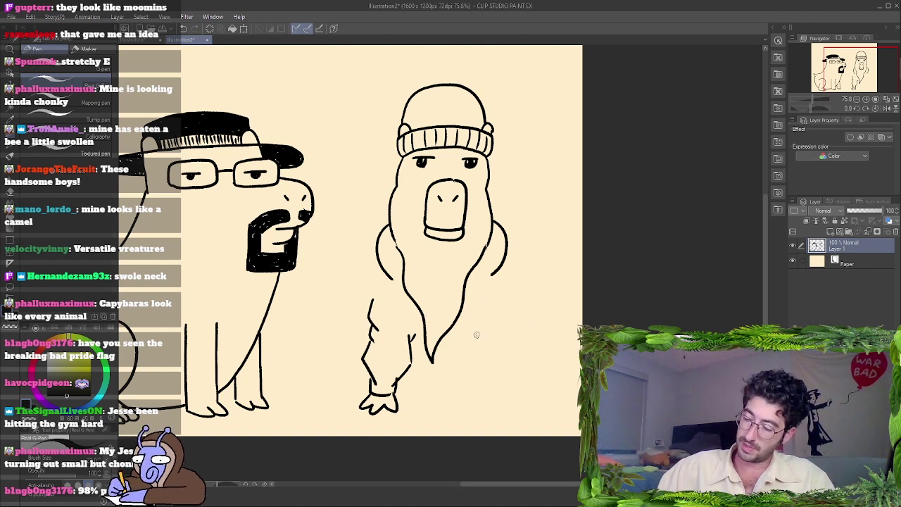
Try drawing the second leg's zigzag inner side and a line along the ground between the feet, and undo both.
mouse_move(470, 314)
left_mouse_down()
mouse_move(484, 343)
mouse_move(478, 341)
mouse_move(478, 380)
left_mouse_up()
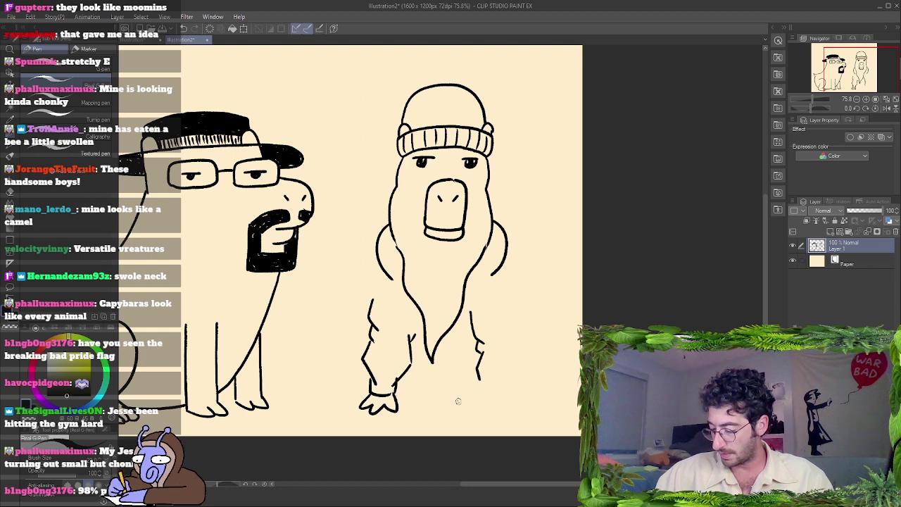
left_click_drag(417, 404, 471, 400)
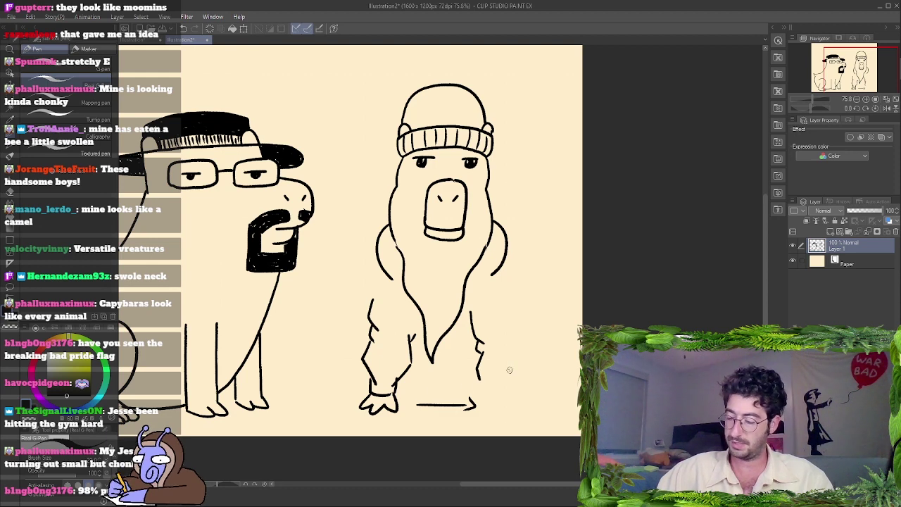
key("ctrl+z")
key("ctrl+z")
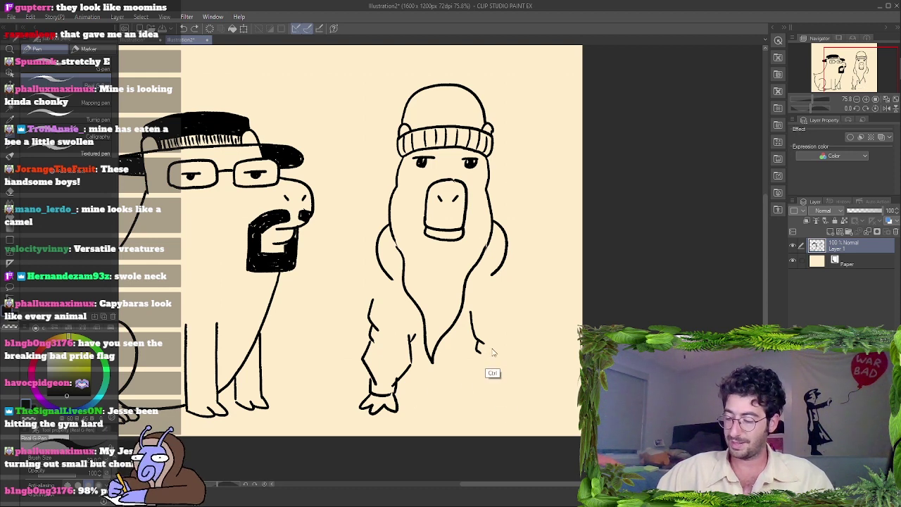
key("ctrl+z")
Draw the matching jagged leg with a toed foot on the other side, and a curved neckline across the jacket opening.
mouse_move(471, 308)
left_mouse_down()
mouse_move(479, 343)
mouse_move(466, 383)
mouse_move(487, 401)
mouse_move(499, 398)
mouse_move(514, 374)
mouse_move(503, 301)
left_mouse_up()
mouse_move(469, 399)
left_mouse_down()
mouse_move(475, 412)
mouse_move(505, 400)
left_mouse_up()
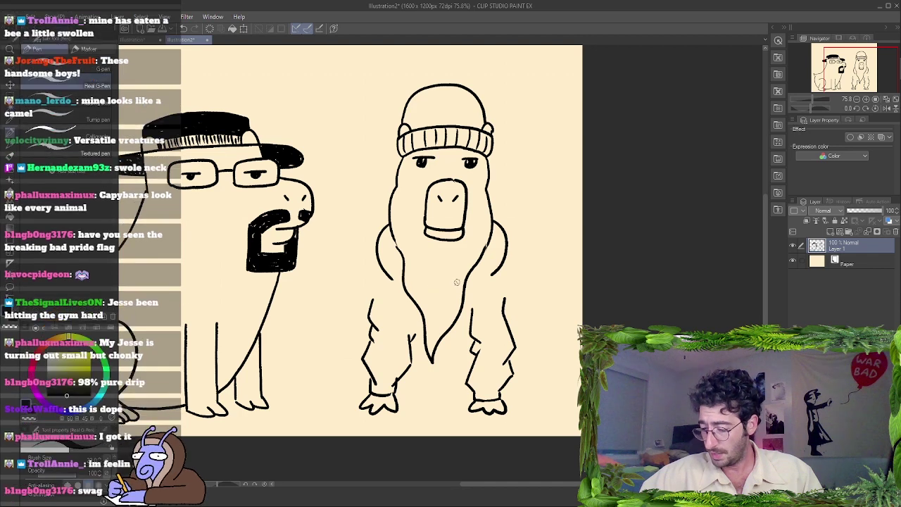
mouse_move(402, 269)
left_mouse_down()
mouse_move(438, 281)
mouse_move(470, 260)
left_mouse_up()
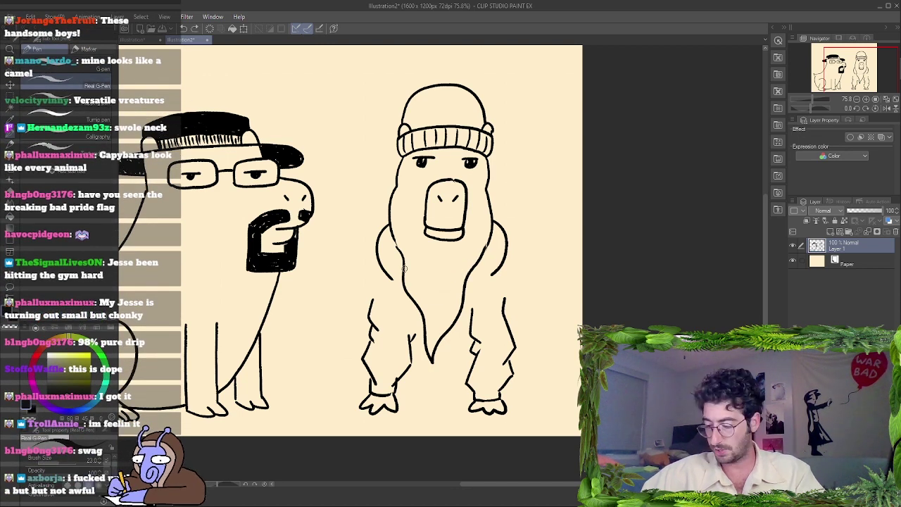
mouse_move(419, 276)
left_mouse_down()
mouse_move(456, 281)
mouse_move(468, 265)
left_mouse_up()
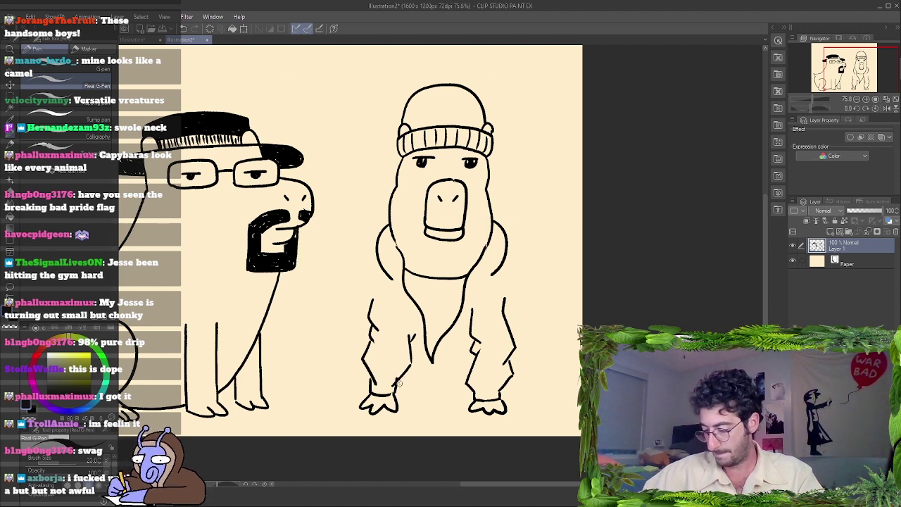
Try drawing curved hem lines across the belly between the two legs, and undo them.
left_click_drag(394, 384, 469, 380)
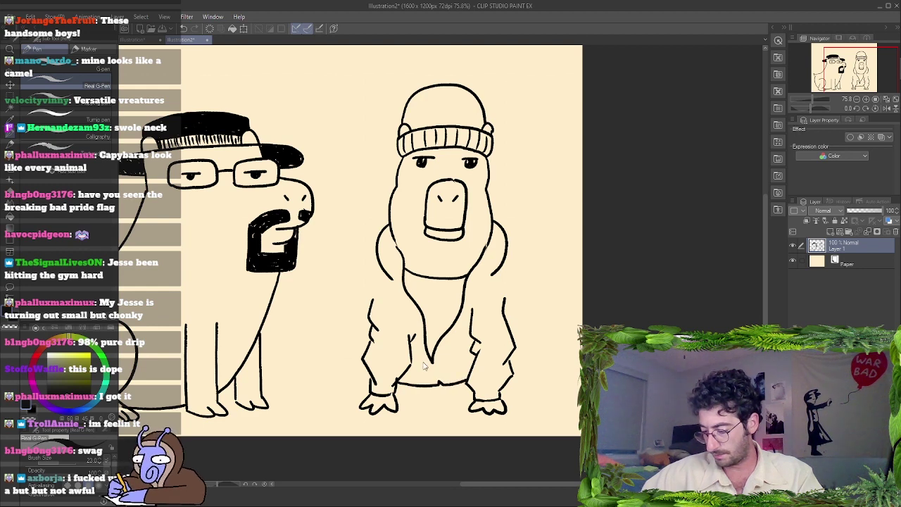
key("ctrl+z")
left_click_drag(399, 378, 464, 380)
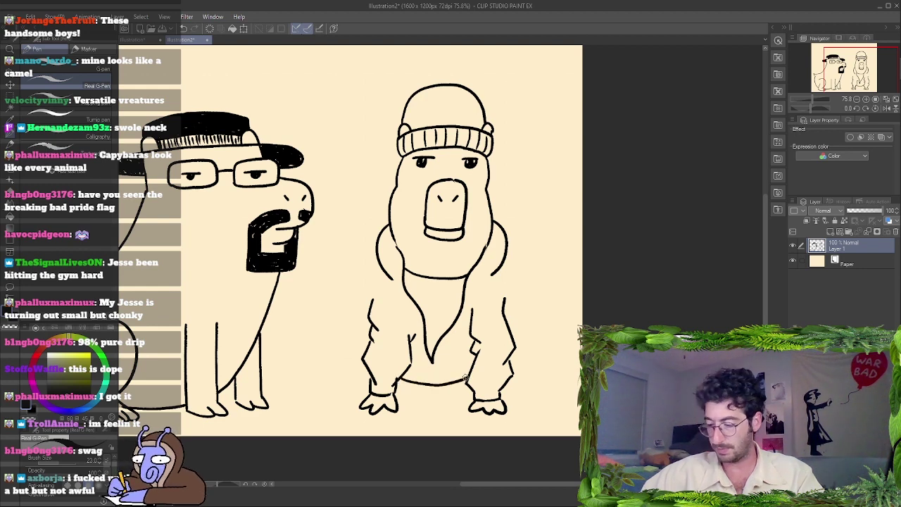
key("ctrl+z")
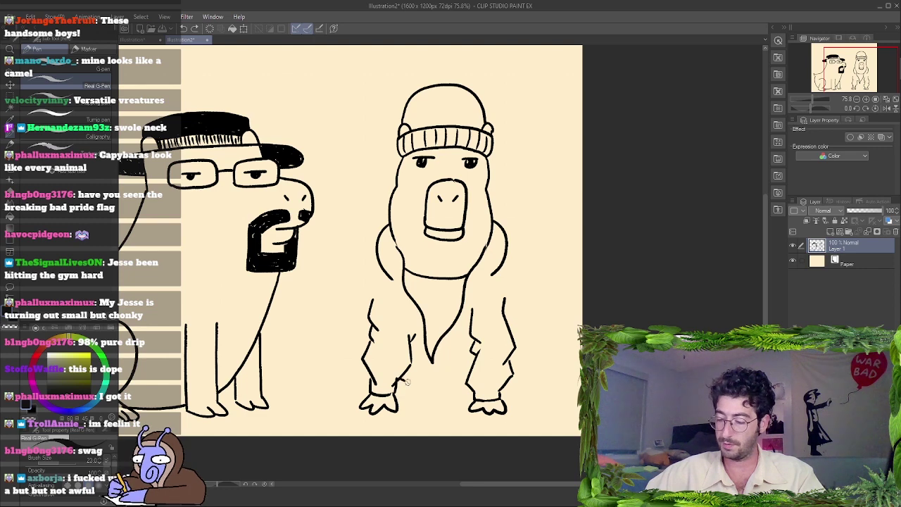
left_click_drag(398, 384, 463, 378)
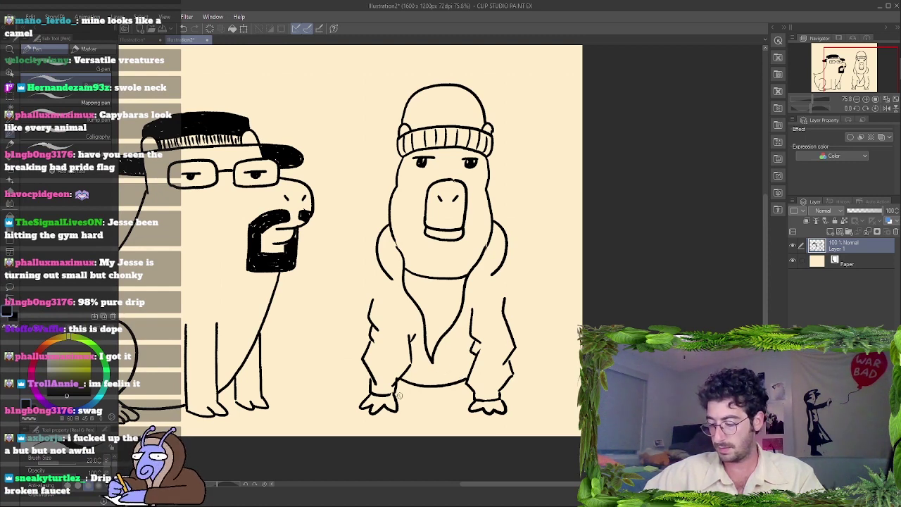
mouse_move(393, 396)
left_mouse_down()
mouse_move(449, 405)
mouse_move(473, 395)
left_mouse_up()
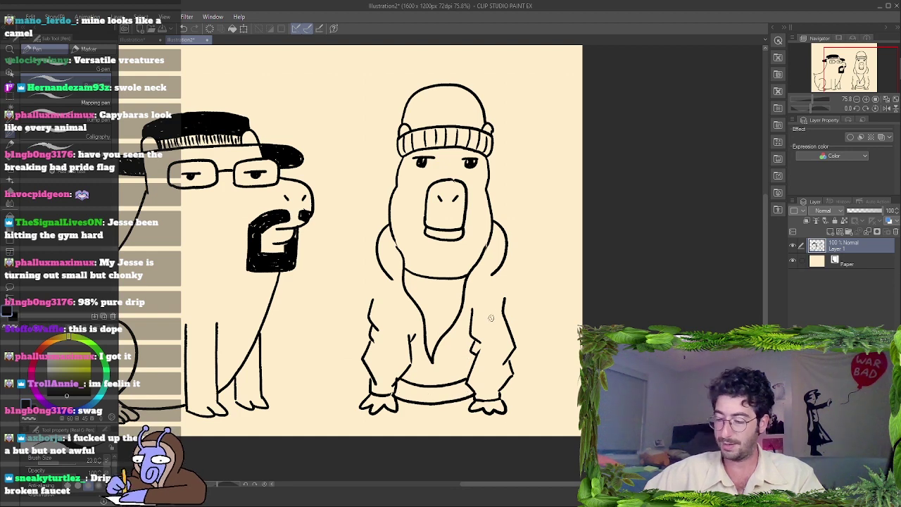
key("ctrl+z")
key("ctrl+z")
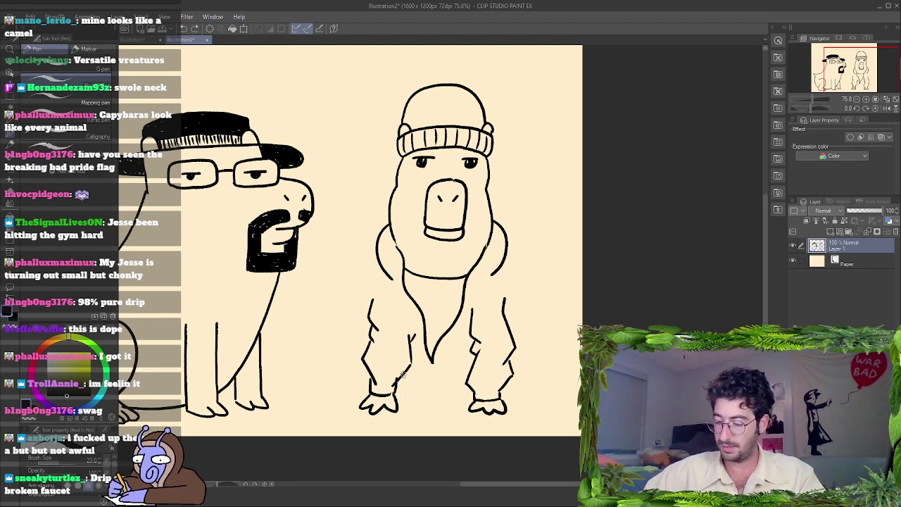
Draw the jacket's hem band as two downward-curving lines between the two legs.
mouse_move(403, 375)
left_mouse_down()
mouse_move(435, 383)
mouse_move(467, 376)
left_mouse_up()
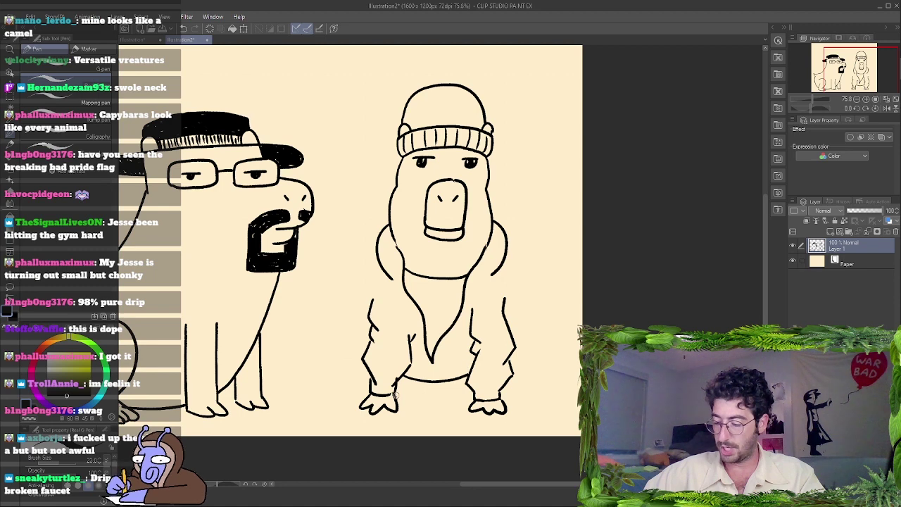
mouse_move(398, 396)
left_mouse_down()
mouse_move(431, 404)
mouse_move(471, 391)
left_mouse_up()
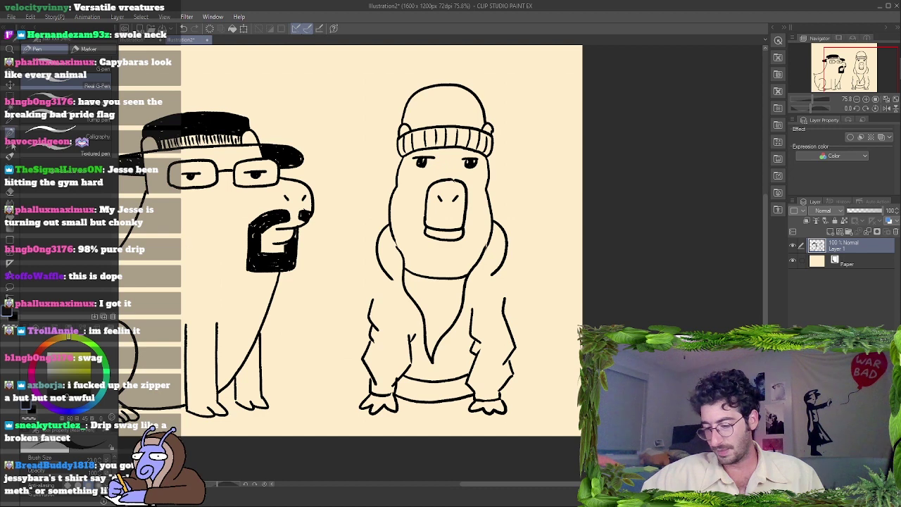
Draw a small skull with teeth and solid black eye sockets on the shirt inside the jacket's V-shaped opening.
key("ctrl+alt+0")
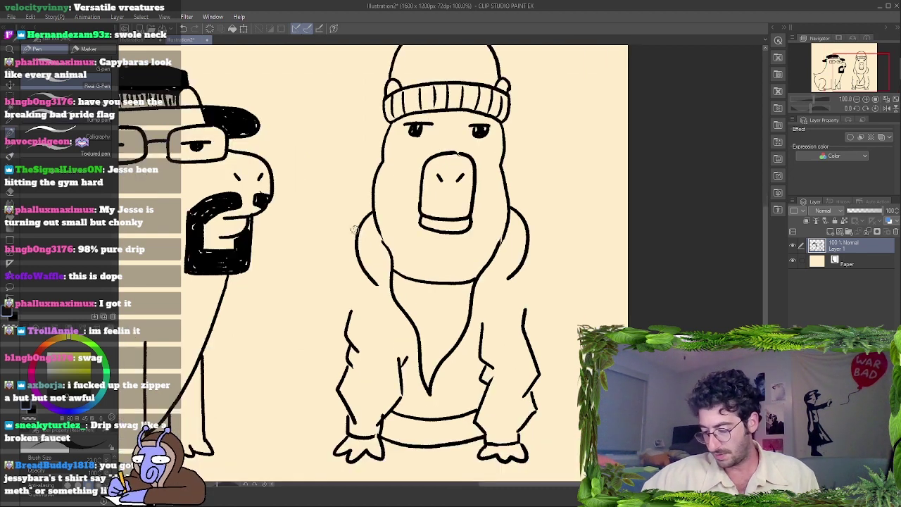
scroll(359, 225, "up", 2)
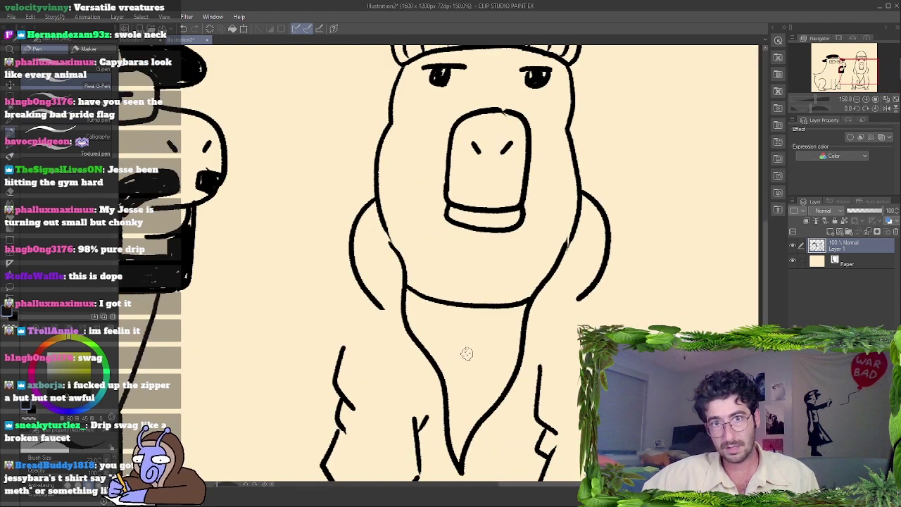
scroll(467, 352, "up", 1)
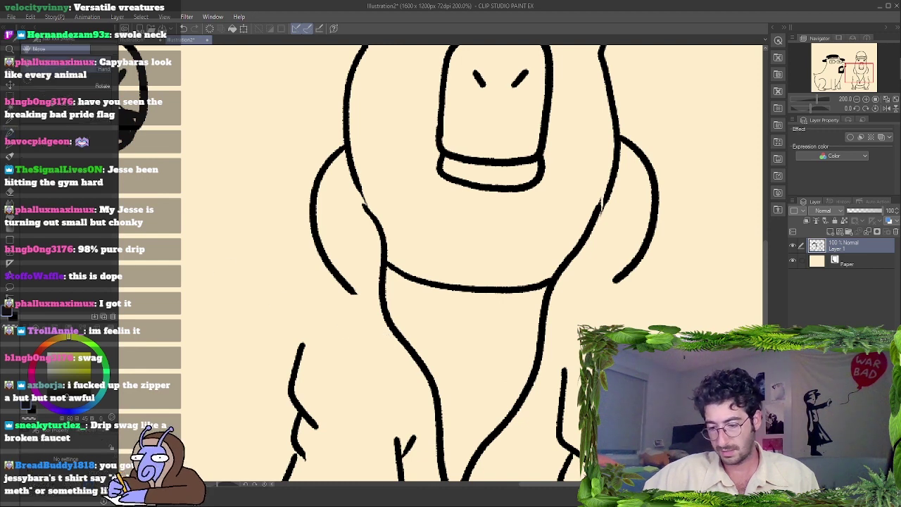
left_click_drag(385, 281, 312, 165)
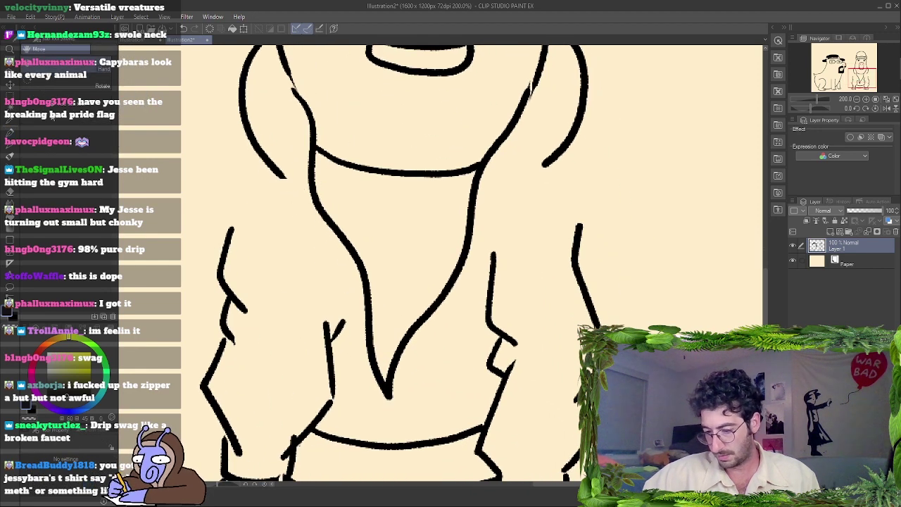
key("p")
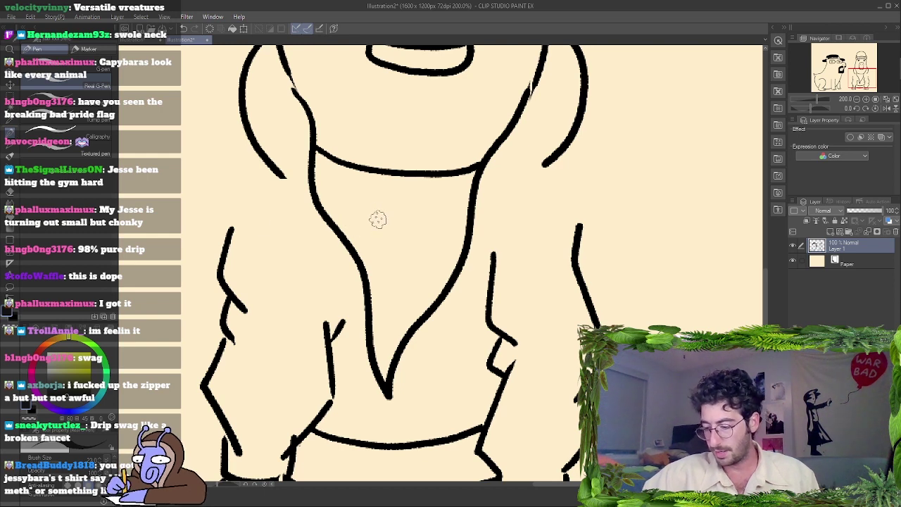
mouse_move(370, 211)
left_mouse_down()
mouse_move(407, 194)
mouse_move(438, 234)
mouse_move(425, 271)
mouse_move(401, 260)
mouse_move(390, 270)
mouse_move(372, 254)
mouse_move(371, 206)
left_mouse_up()
left_click(390, 228)
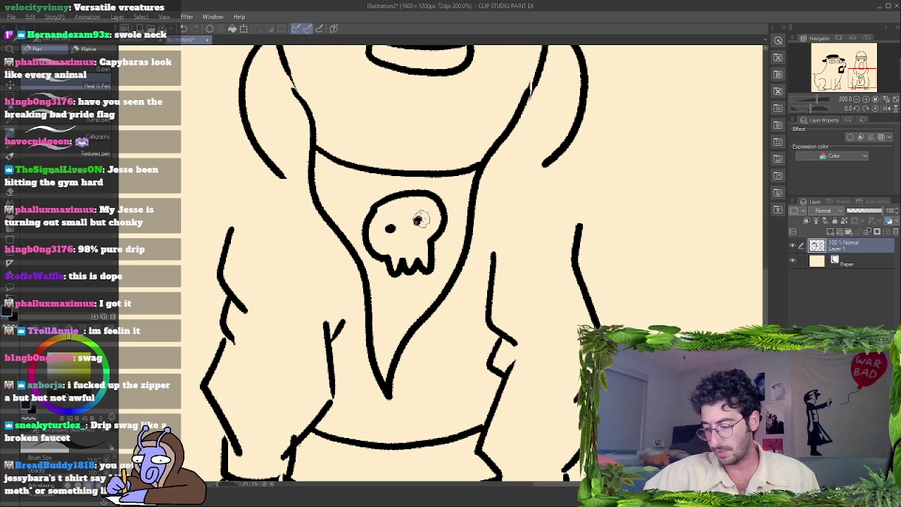
Try a skull design on the shirt with a second eye, an angular jaw and angry eyebrows, and undo the whole skull.
left_click(419, 221)
mouse_move(380, 260)
left_mouse_down()
mouse_move(398, 290)
mouse_move(441, 277)
mouse_move(440, 243)
left_mouse_up()
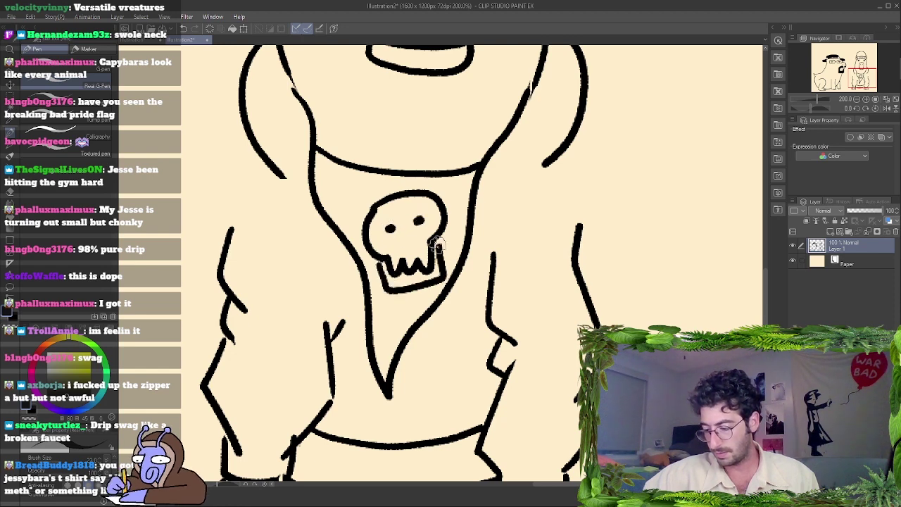
left_click_drag(411, 214, 422, 208)
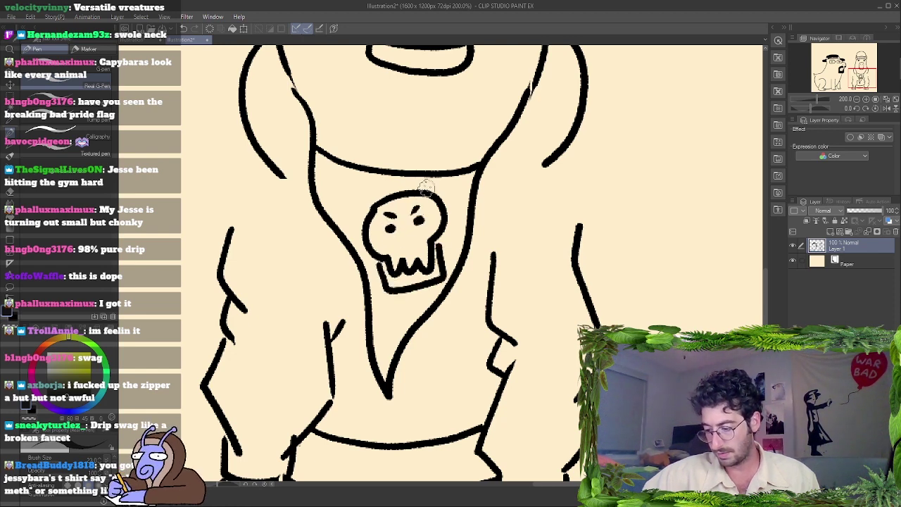
scroll(426, 188, "up", 4)
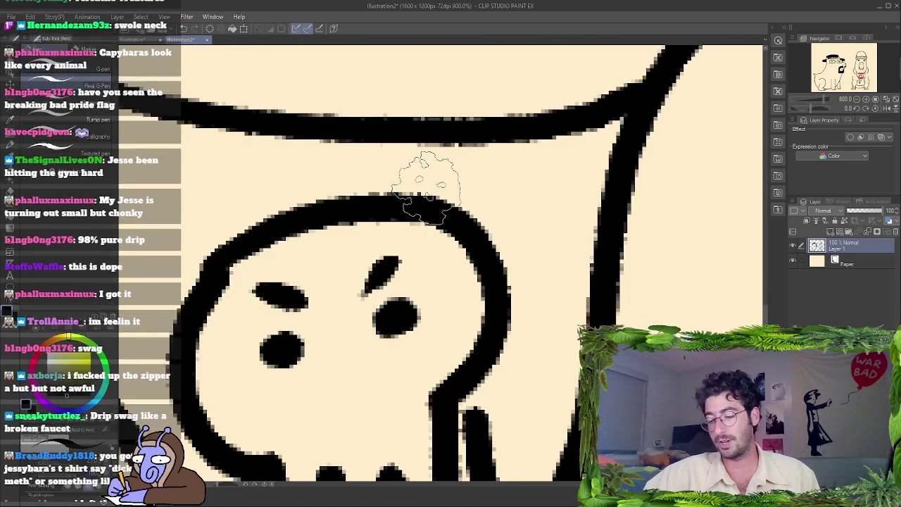
scroll(426, 189, "down", 2)
scroll(426, 186, "down", 2)
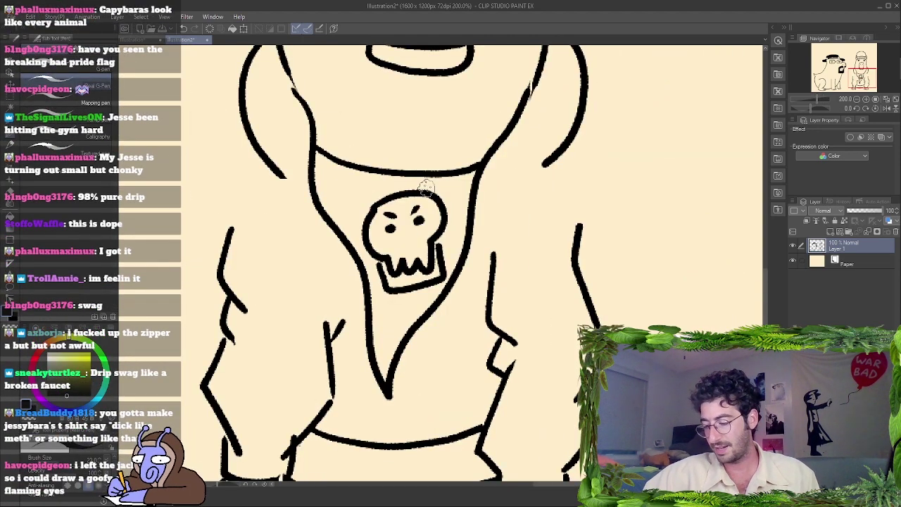
key("ctrl+z")
key("ctrl+z")
key("ctrl+z")
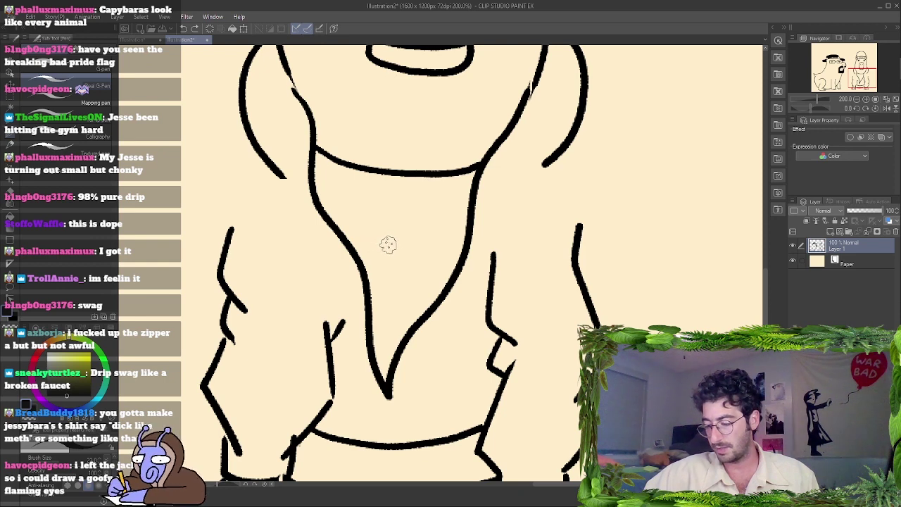
Draw another skull on the shirt with ragged upper teeth, a rounded jaw, dot eyes, a nose and angry eyebrows.
mouse_move(388, 245)
left_mouse_down()
mouse_move(373, 214)
mouse_move(407, 198)
mouse_move(441, 213)
mouse_move(427, 238)
left_mouse_up()
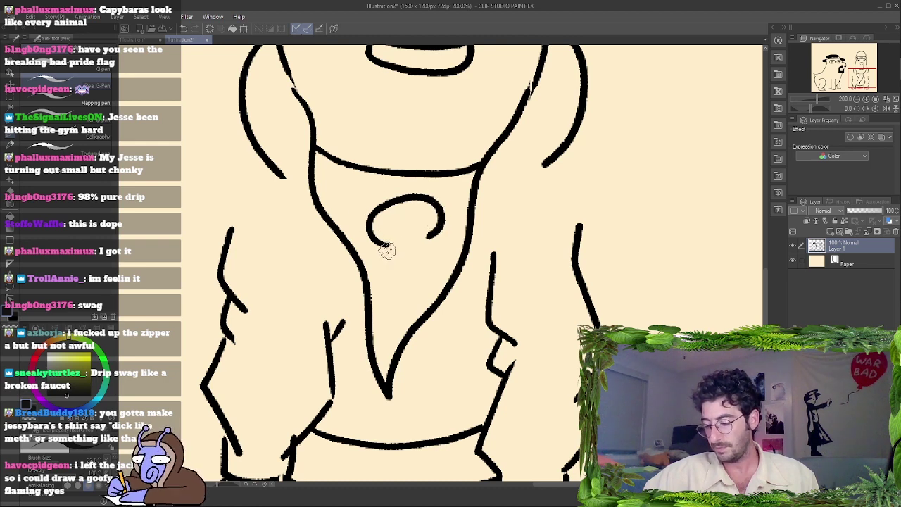
mouse_move(386, 246)
left_mouse_down()
mouse_move(423, 251)
mouse_move(425, 238)
left_mouse_up()
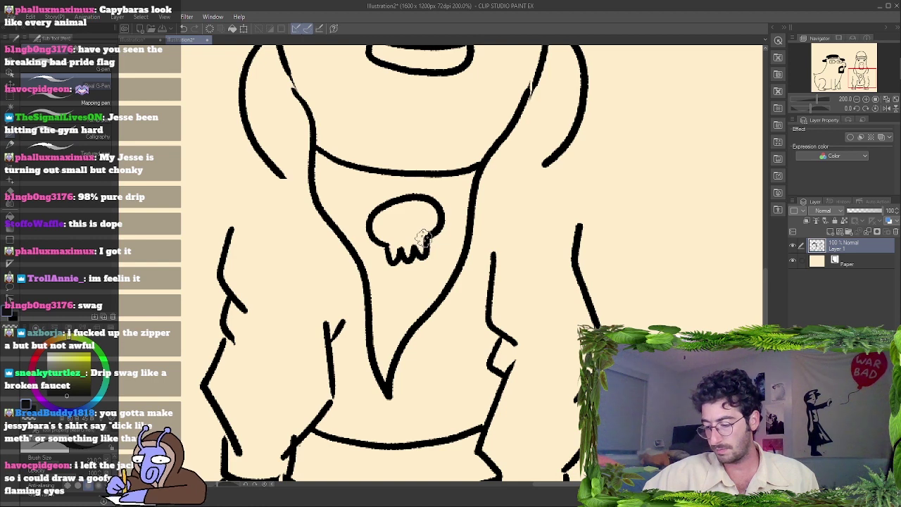
mouse_move(375, 242)
left_mouse_down()
mouse_move(381, 265)
mouse_move(423, 277)
mouse_move(441, 232)
left_mouse_up()
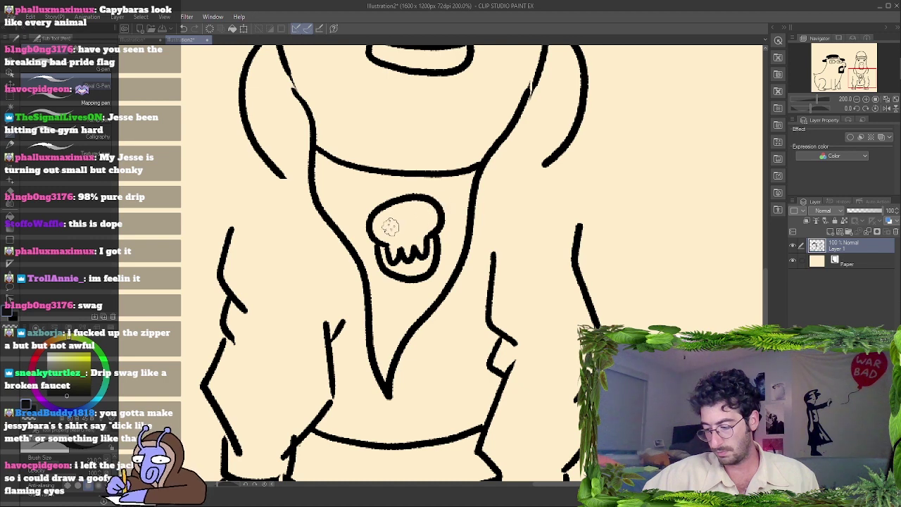
left_click_drag(393, 224, 422, 219)
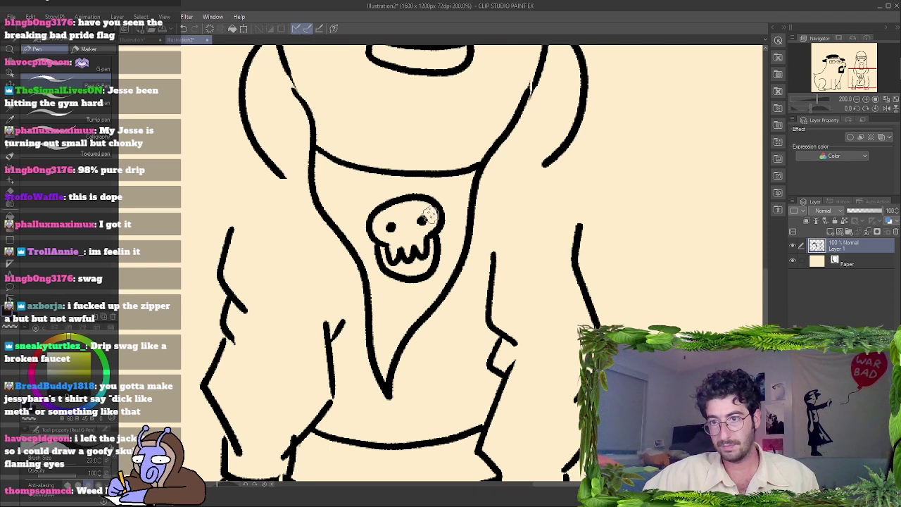
mouse_move(387, 220)
left_mouse_down()
mouse_move(421, 216)
mouse_move(406, 234)
mouse_move(414, 217)
left_mouse_up()
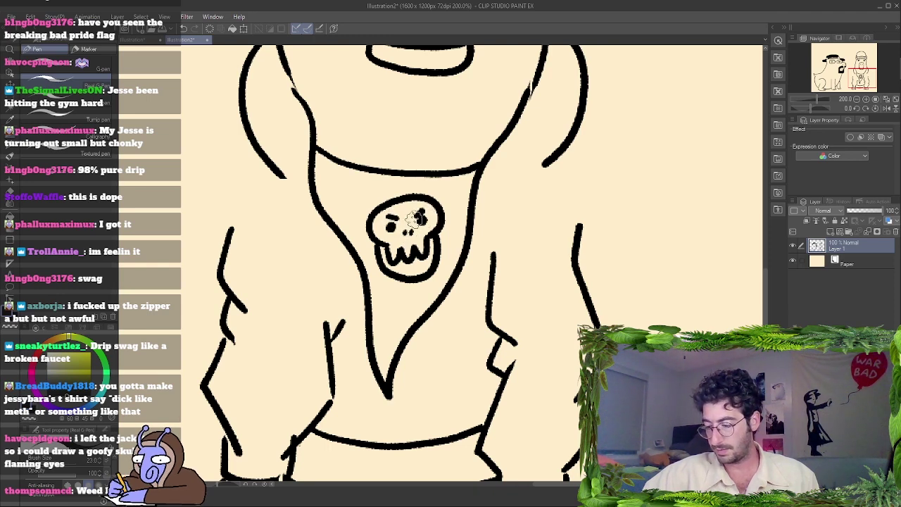
Undo all strokes of the round-jawed skull on the shirt.
key("ctrl+z")
key("ctrl+z")
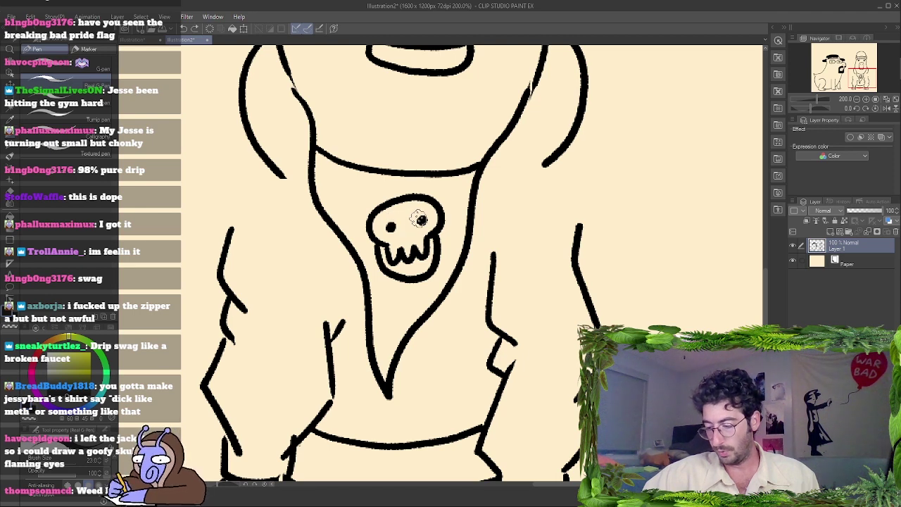
key("ctrl+z")
key("ctrl+z")
key("ctrl+z")
key("ctrl+z")
key("ctrl+z")
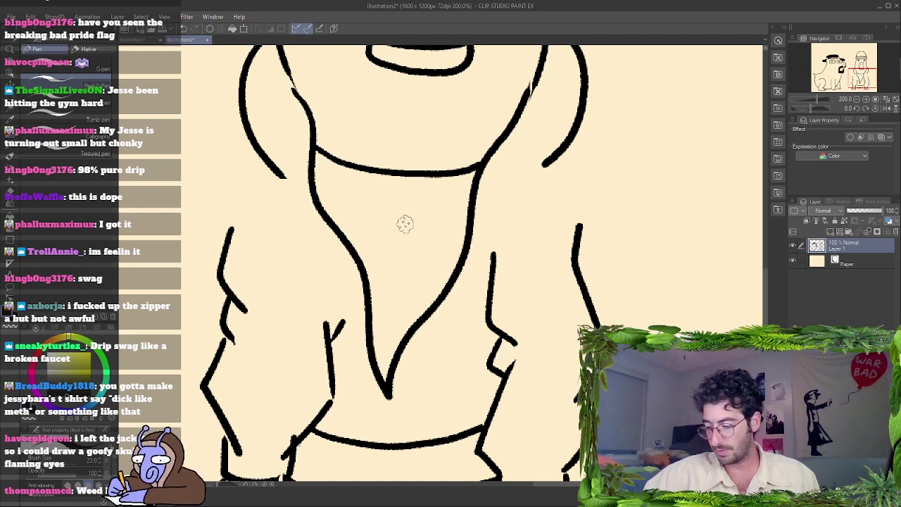
Try a pointed weed-leaf design in the middle of the shirt and undo it.
mouse_move(399, 231)
left_mouse_down()
mouse_move(403, 192)
mouse_move(416, 229)
mouse_move(439, 198)
mouse_move(428, 235)
mouse_move(454, 228)
mouse_move(420, 246)
mouse_move(416, 263)
mouse_move(409, 250)
mouse_move(377, 251)
mouse_move(392, 240)
mouse_move(370, 219)
mouse_move(402, 232)
left_mouse_up()
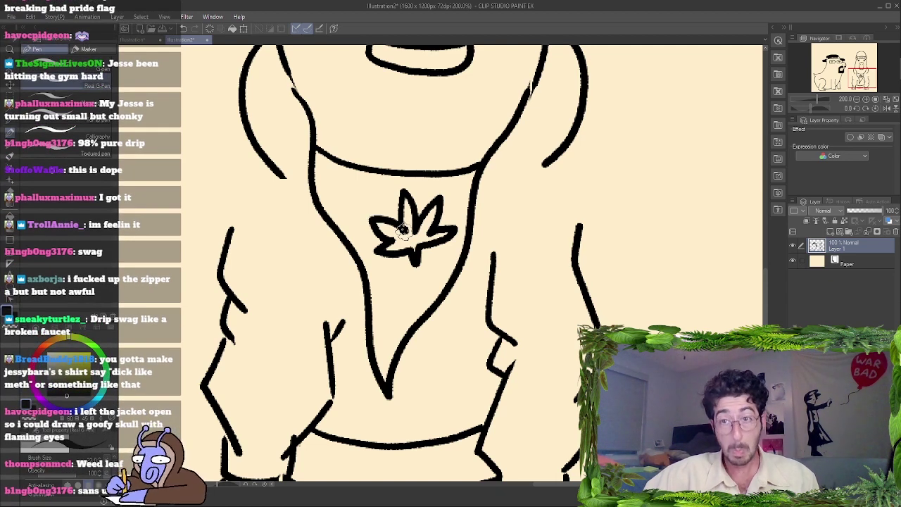
key("ctrl+z")
key("ctrl+z")
key("ctrl+z")
key("ctrl+z")
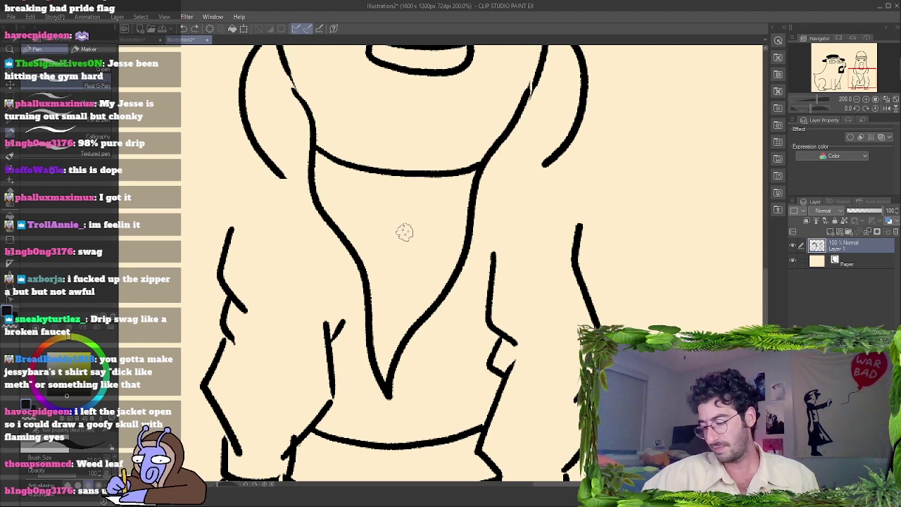
Draw the letter "I" and a heart on the shirt, with a round-bowled pipe and a small smoke wisp beneath them.
scroll(404, 232, "up", 3)
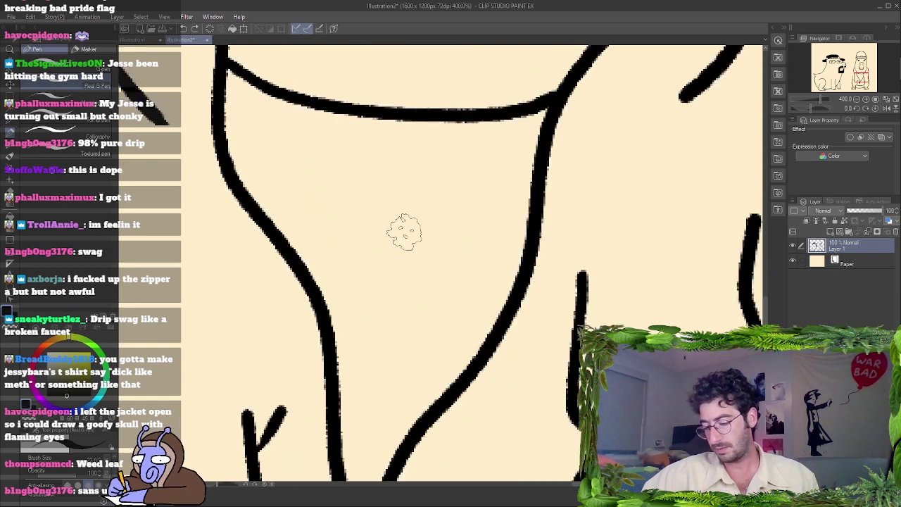
scroll(404, 232, "down", 3)
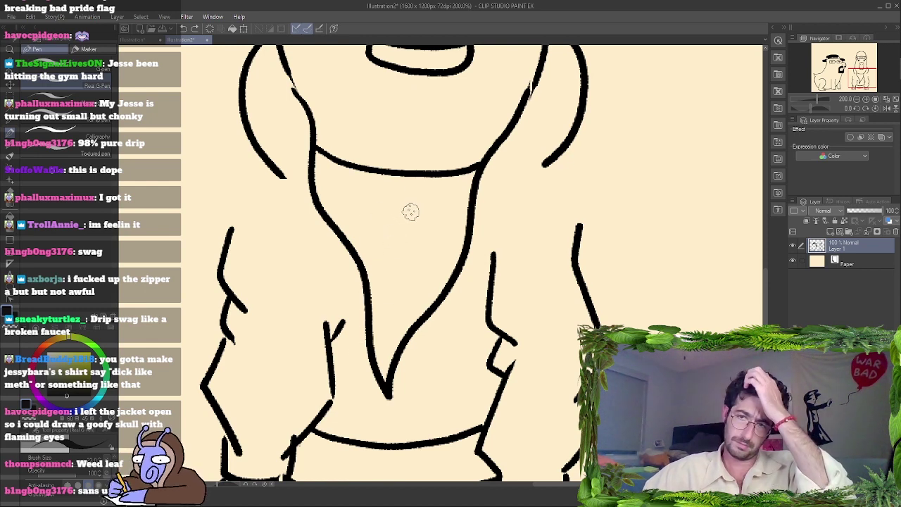
mouse_move(353, 217)
left_mouse_down()
mouse_move(348, 193)
mouse_move(361, 192)
mouse_move(349, 219)
mouse_move(409, 190)
mouse_move(438, 197)
mouse_move(425, 216)
left_mouse_up()
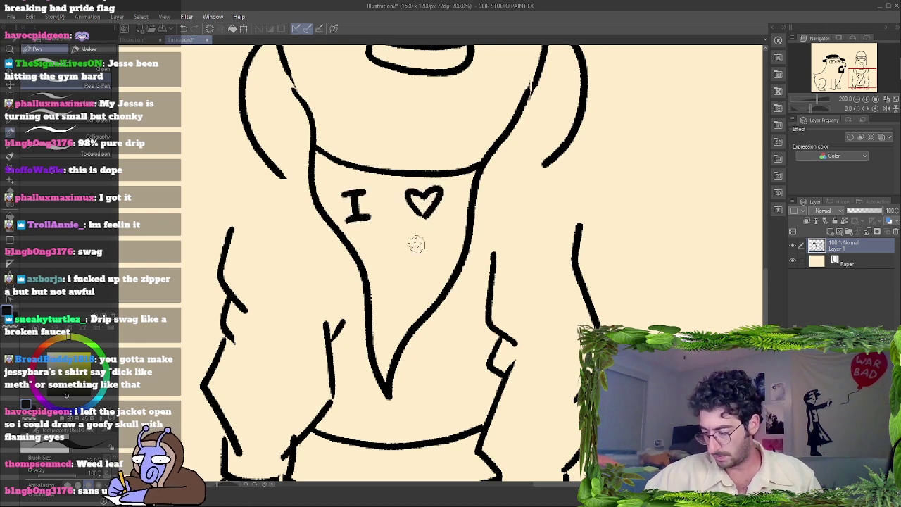
mouse_move(406, 267)
left_mouse_down()
mouse_move(385, 270)
mouse_move(384, 248)
mouse_move(446, 246)
mouse_move(441, 261)
mouse_move(395, 255)
left_mouse_up()
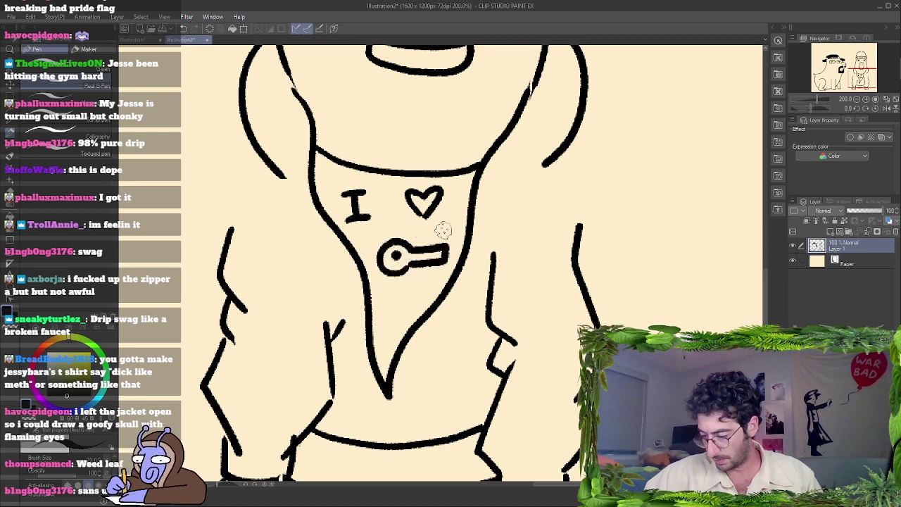
left_click_drag(387, 222, 390, 229)
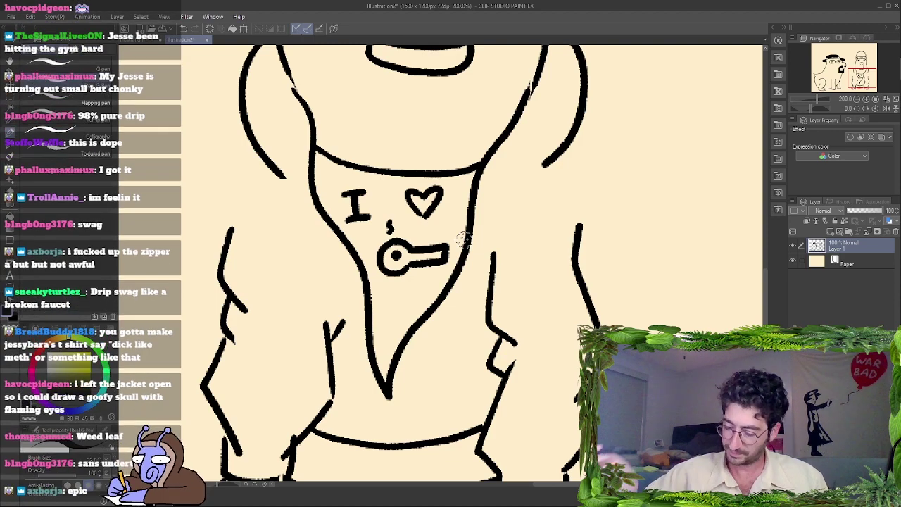
Bring the whole beanie-wearing capybara into view and switch back to the Real G-Pen.
scroll(465, 239, "down", 1)
scroll(465, 239, "down", 1)
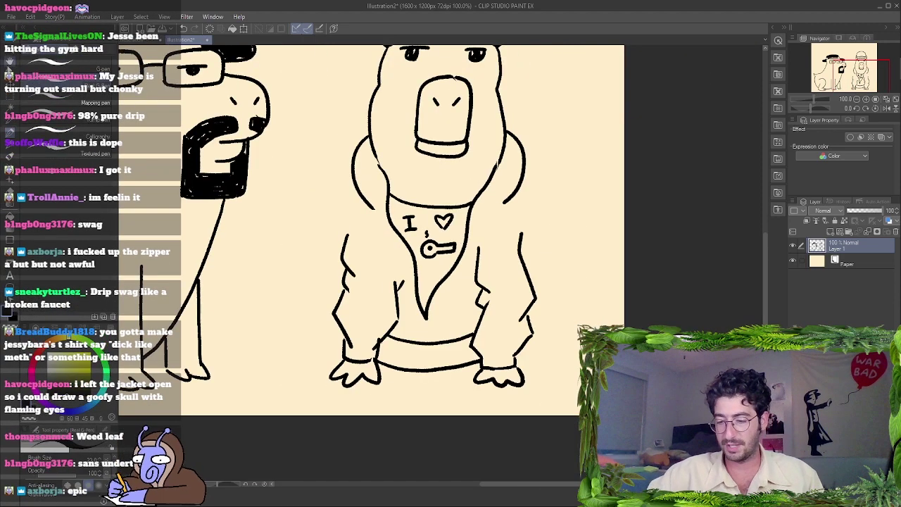
left_click_drag(311, 215, 273, 269)
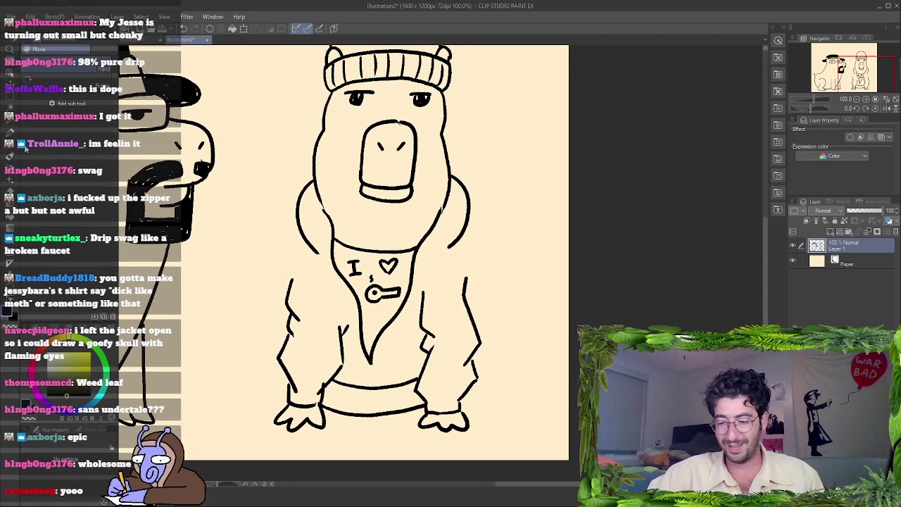
left_click(10, 131)
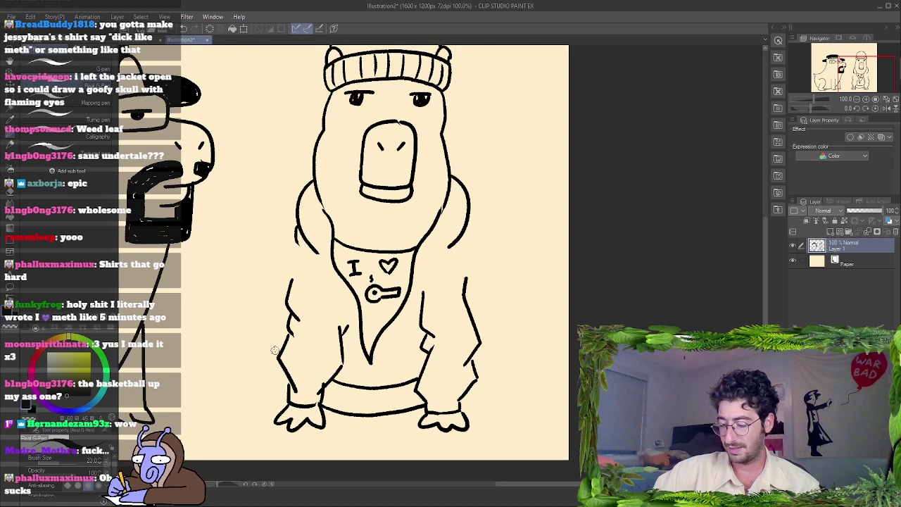
Try to draw a curved line outward and upward from the elbow of the left sleeve.
left_click_drag(278, 352, 260, 321)
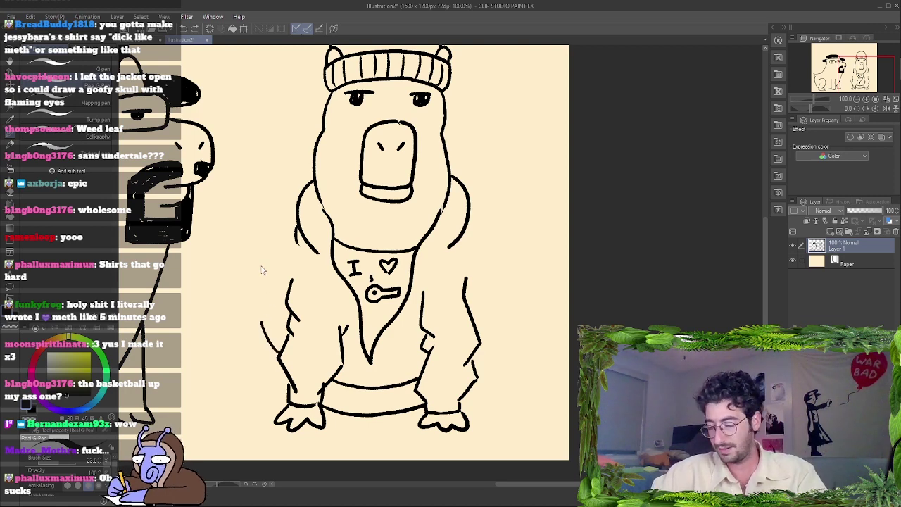
key("ctrl+z")
left_click_drag(283, 347, 253, 316)
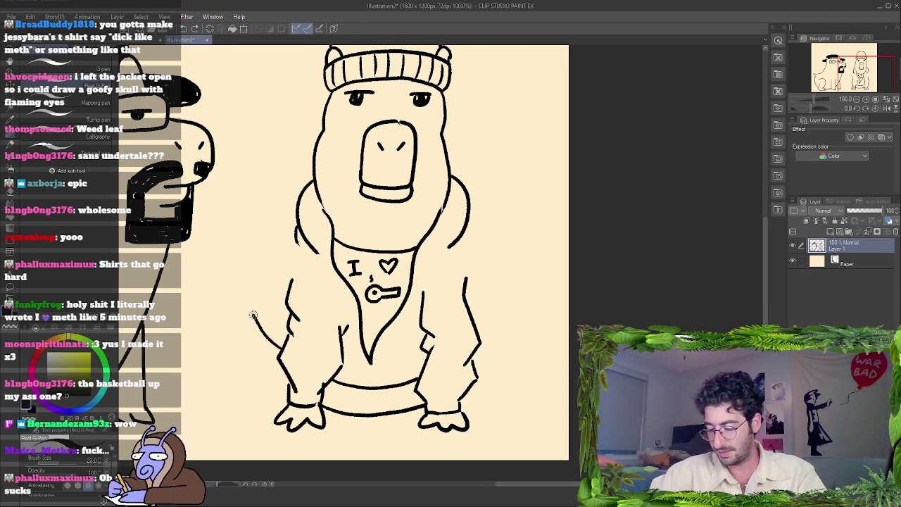
key("ctrl+z")
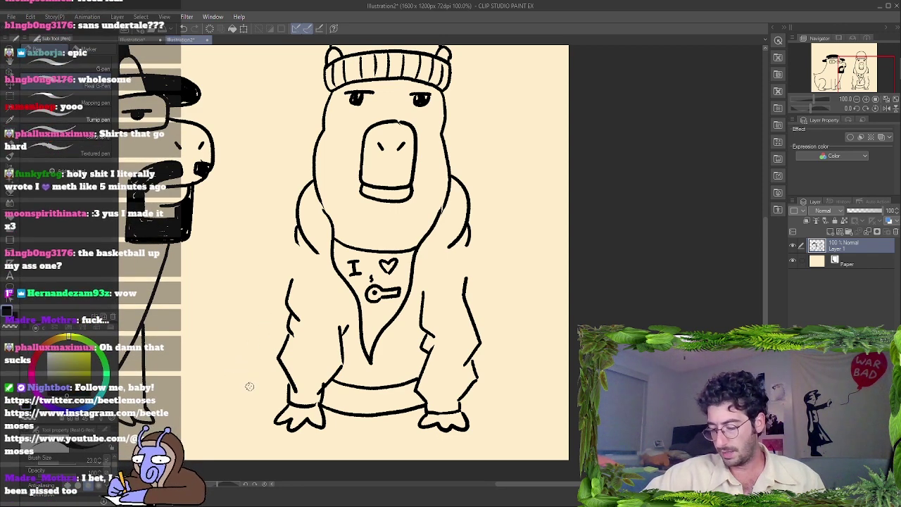
Draw the arched outline of the capybara's hind leg beside the left sleeve, replacing the first, wider attempt.
mouse_move(249, 386)
left_mouse_down()
mouse_move(238, 327)
mouse_move(245, 311)
mouse_move(259, 304)
mouse_move(288, 318)
left_mouse_up()
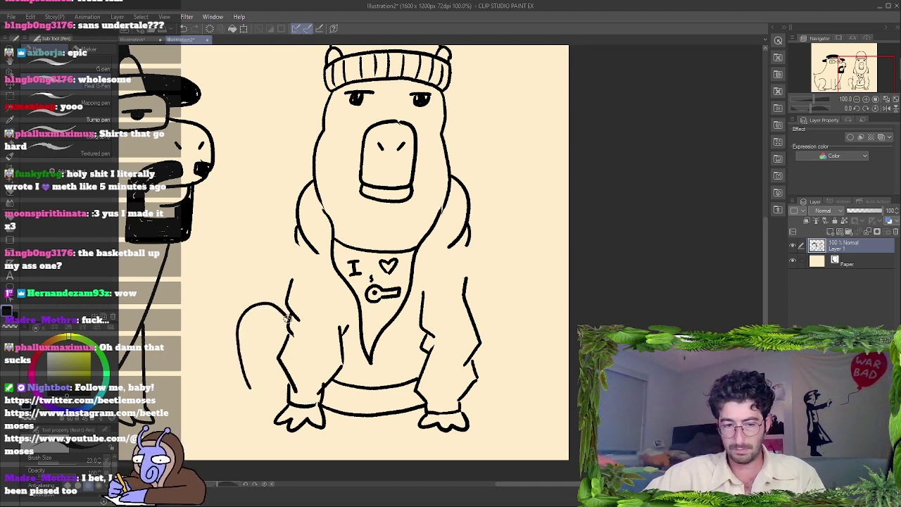
key("ctrl+z")
mouse_move(252, 384)
left_mouse_down()
mouse_move(250, 321)
mouse_move(266, 308)
mouse_move(287, 322)
left_mouse_up()
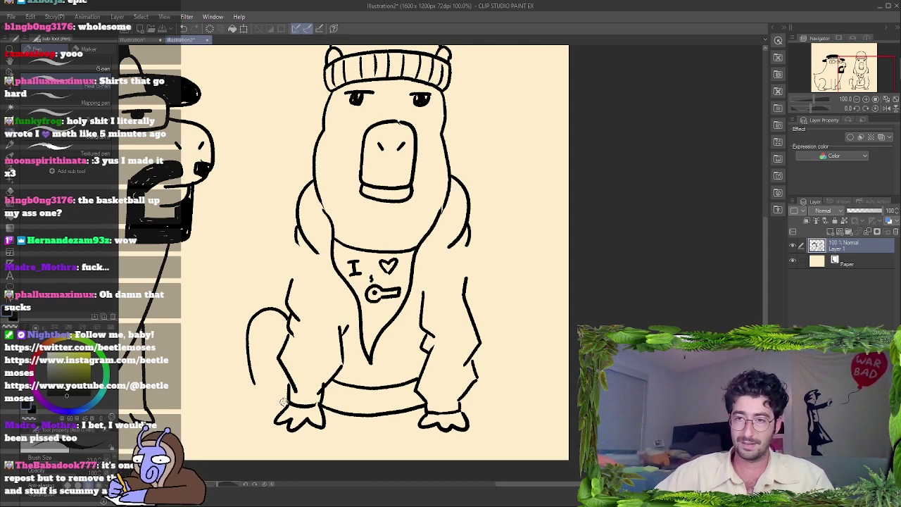
Draw a clawed hind foot under the left hind leg, undoing rejected strokes along the way.
mouse_move(259, 394)
left_mouse_down()
mouse_move(242, 391)
mouse_move(251, 404)
mouse_move(286, 404)
mouse_move(245, 391)
mouse_move(242, 406)
mouse_move(264, 417)
mouse_move(285, 408)
left_mouse_up()
key("ctrl+z")
key("ctrl+z")
key("ctrl+z")
key("ctrl+z")
key("ctrl+z")
key("ctrl+z")
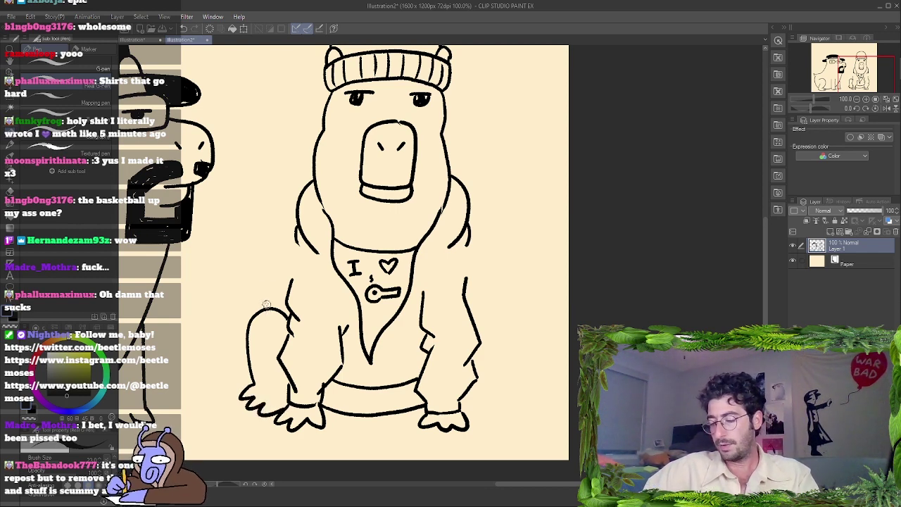
Try to outline the jacket's left side from the top of the hind leg up to the shoulder.
mouse_move(265, 304)
left_mouse_down()
mouse_move(261, 286)
mouse_move(275, 274)
left_mouse_up()
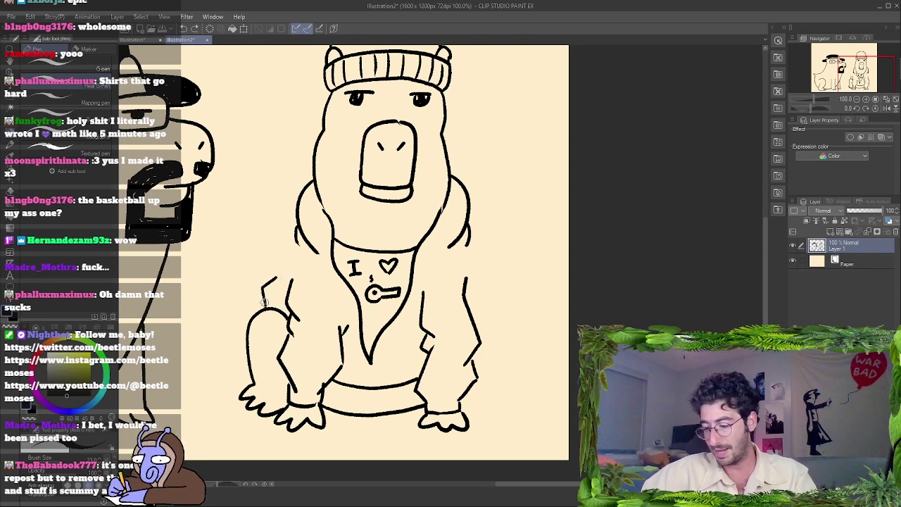
key("ctrl+z")
left_click_drag(262, 311, 300, 237)
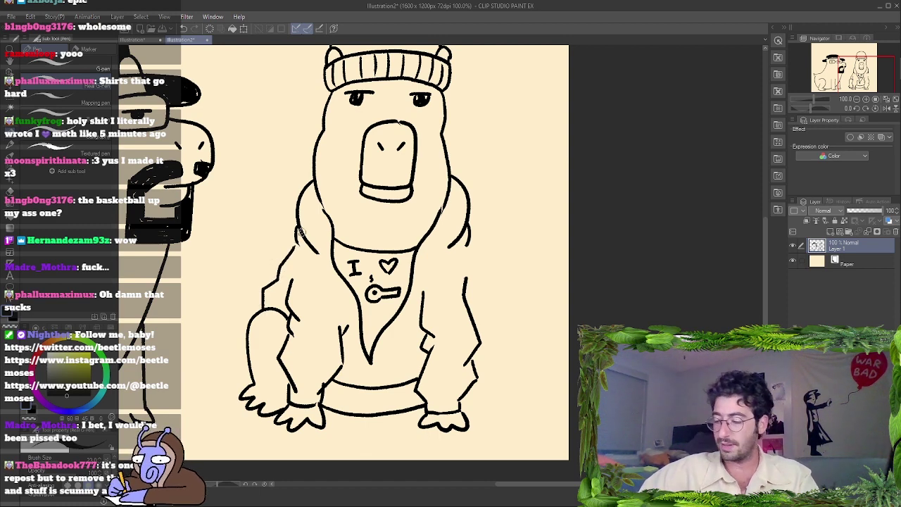
key("ctrl+z")
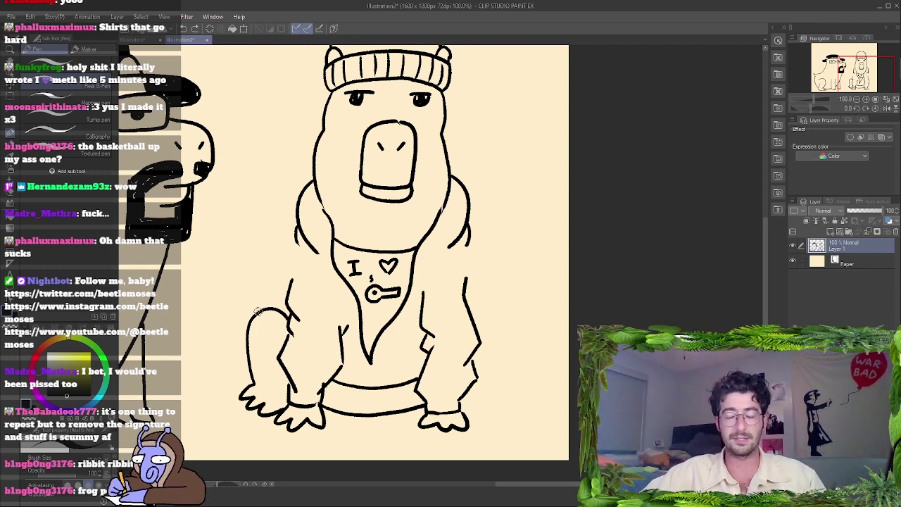
Outline the jacket's left side with a hem cuff up to the shoulder, and draw the right hind leg with its clawed foot.
left_click_drag(253, 304, 261, 293)
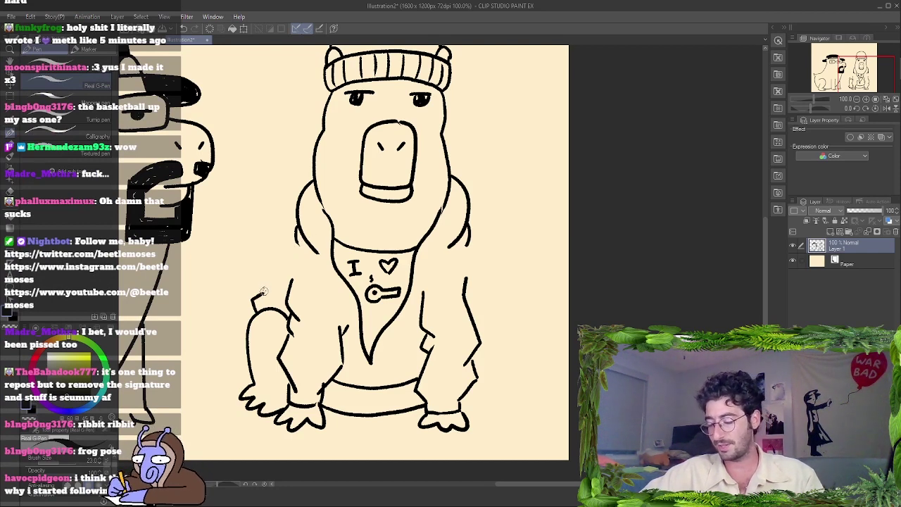
mouse_move(261, 298)
left_mouse_down()
mouse_move(266, 280)
mouse_move(302, 235)
left_mouse_up()
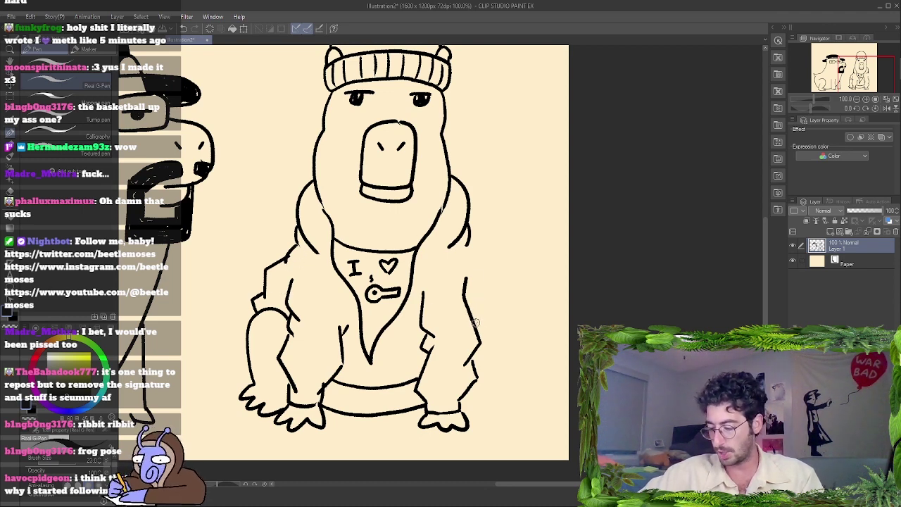
mouse_move(468, 315)
left_mouse_down()
mouse_move(505, 328)
mouse_move(496, 381)
left_mouse_up()
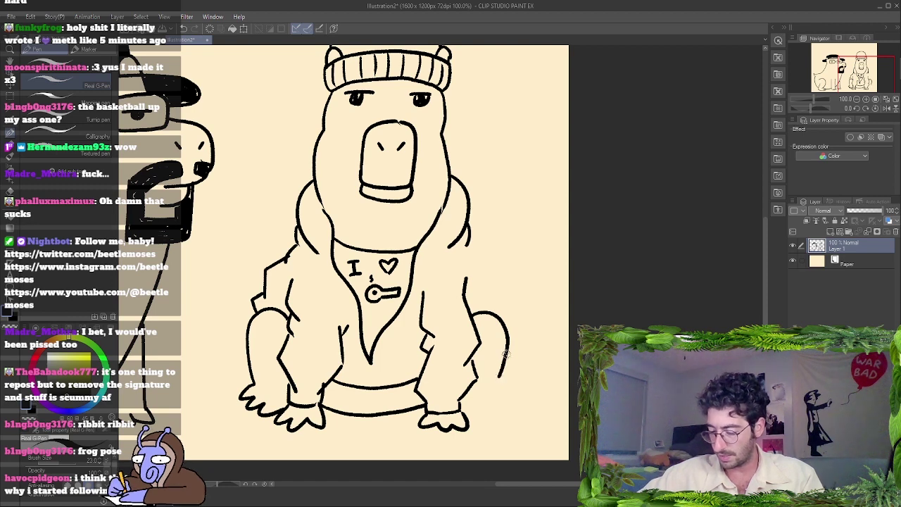
mouse_move(457, 402)
left_mouse_down()
mouse_move(476, 413)
mouse_move(507, 404)
mouse_move(496, 365)
left_mouse_up()
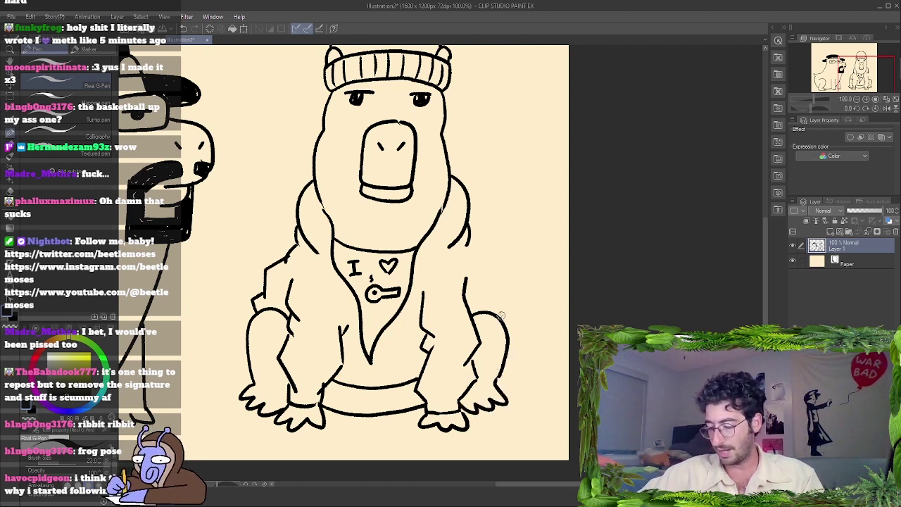
Outline the right side of the beanie capybara's jacket, and add short fur ticks on its face and both hind legs.
mouse_move(499, 318)
left_mouse_down()
mouse_move(478, 252)
mouse_move(486, 261)
left_mouse_up()
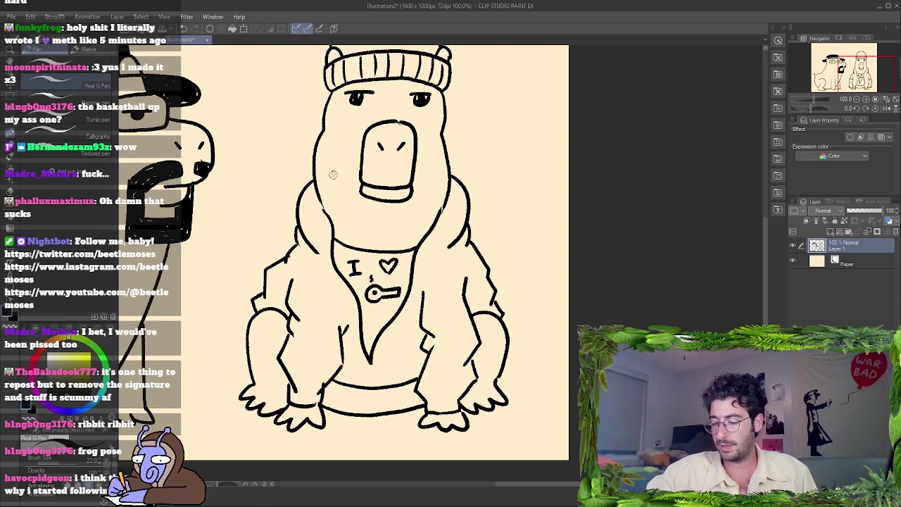
left_click_drag(323, 181, 323, 189)
left_click_drag(327, 181, 327, 188)
left_click_drag(417, 216, 422, 222)
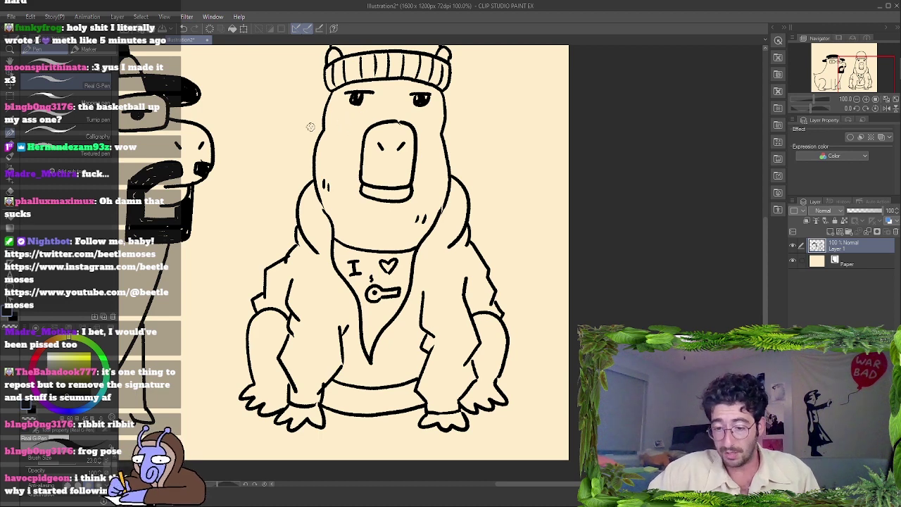
left_click_drag(340, 130, 337, 138)
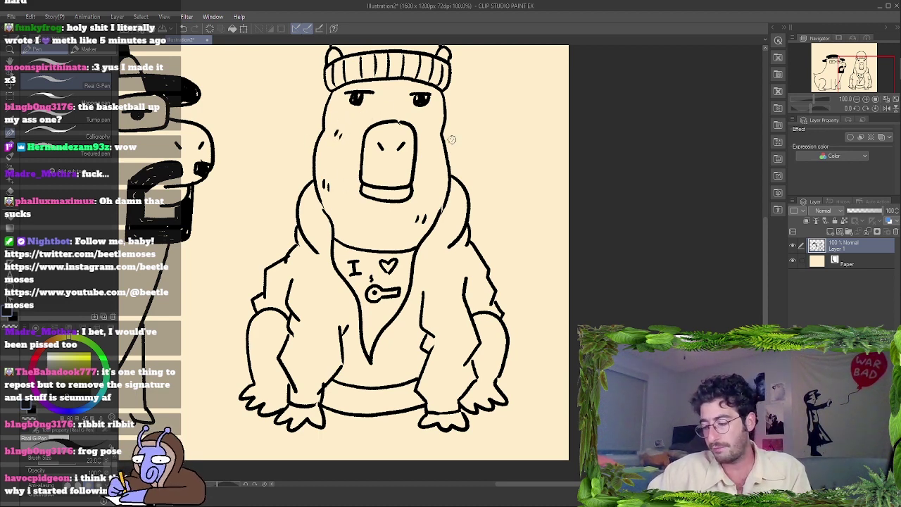
left_click_drag(439, 163, 441, 171)
left_click_drag(261, 333, 268, 351)
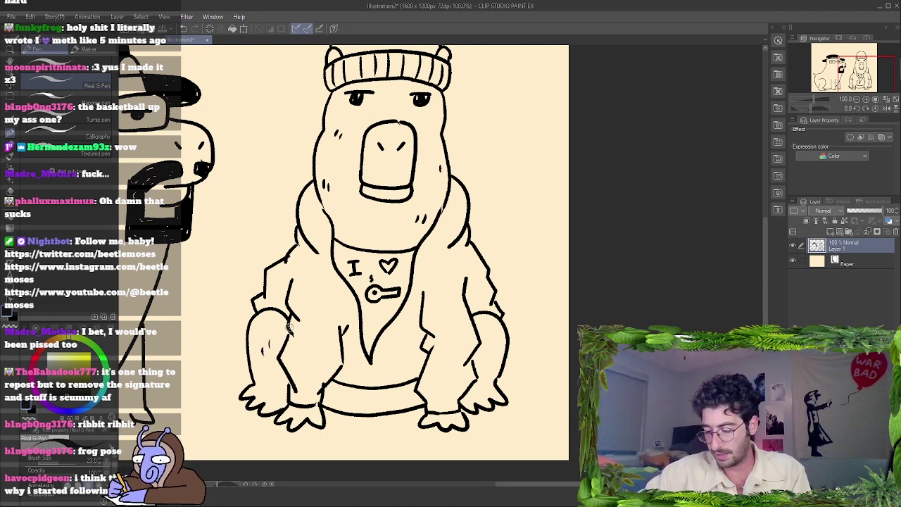
left_click_drag(487, 349, 497, 359)
left_click_drag(497, 293, 499, 301)
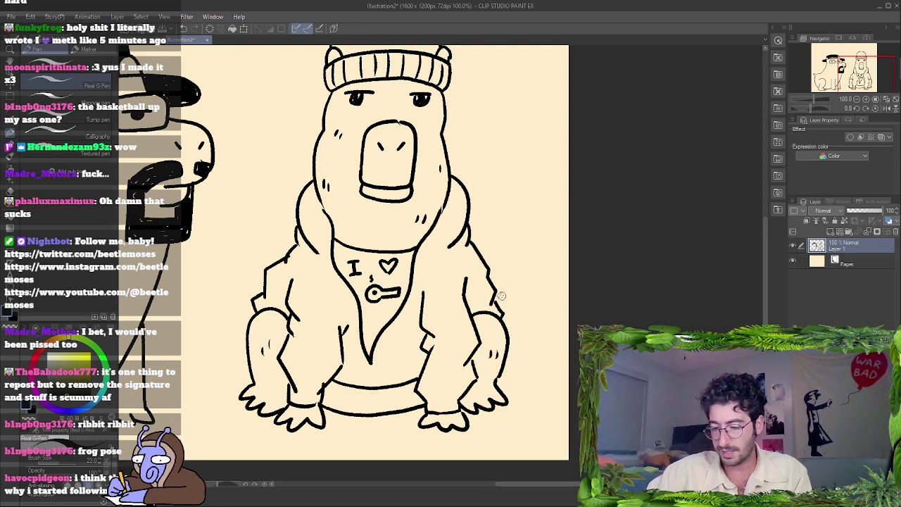
Add short fur ticks across the body and legs of the capybara wearing the black hat.
key("ctrl+minus")
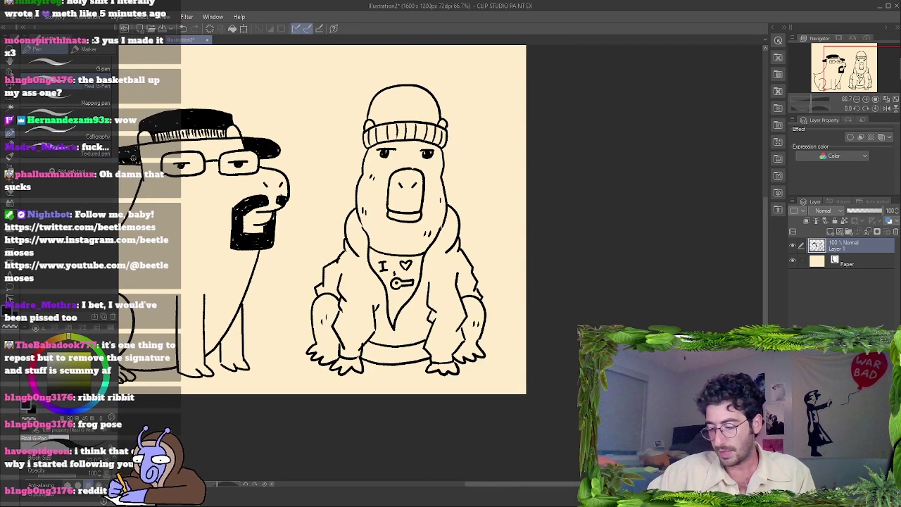
key("space")
left_click_drag(173, 179, 305, 182)
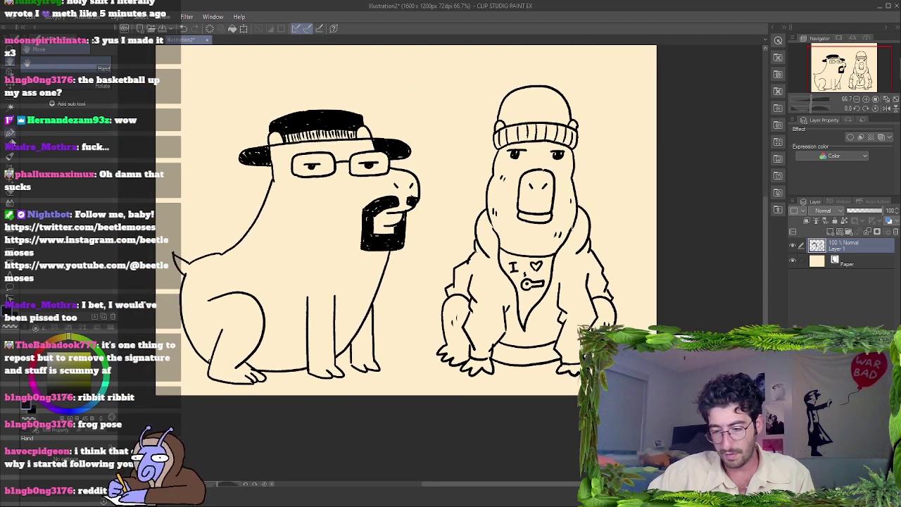
left_click(11, 139)
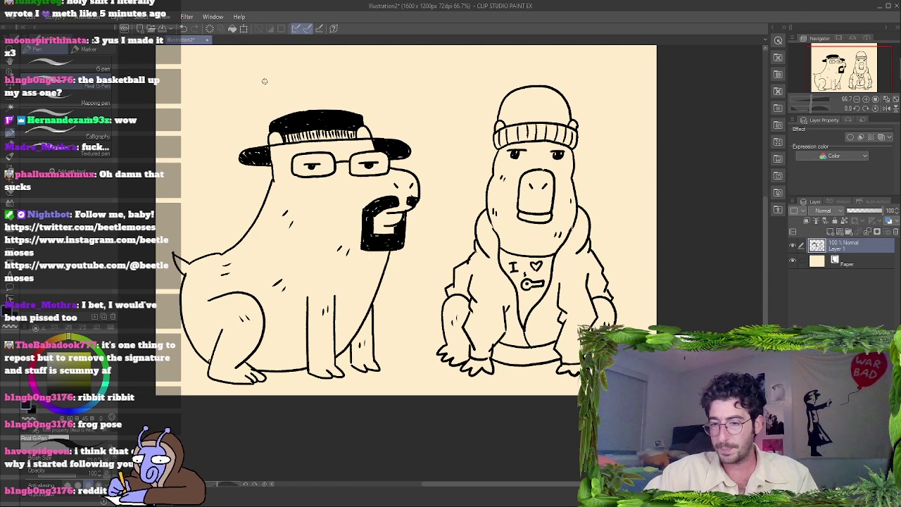
Letter the title "Capy Bara" above the hat-wearing capybara, with "Ca" and "Ba" each framed in a square.
mouse_move(283, 72)
left_mouse_down()
mouse_move(253, 65)
mouse_move(253, 54)
mouse_move(299, 54)
left_mouse_up()
mouse_move(252, 89)
left_mouse_down()
mouse_move(298, 93)
mouse_move(299, 61)
left_mouse_up()
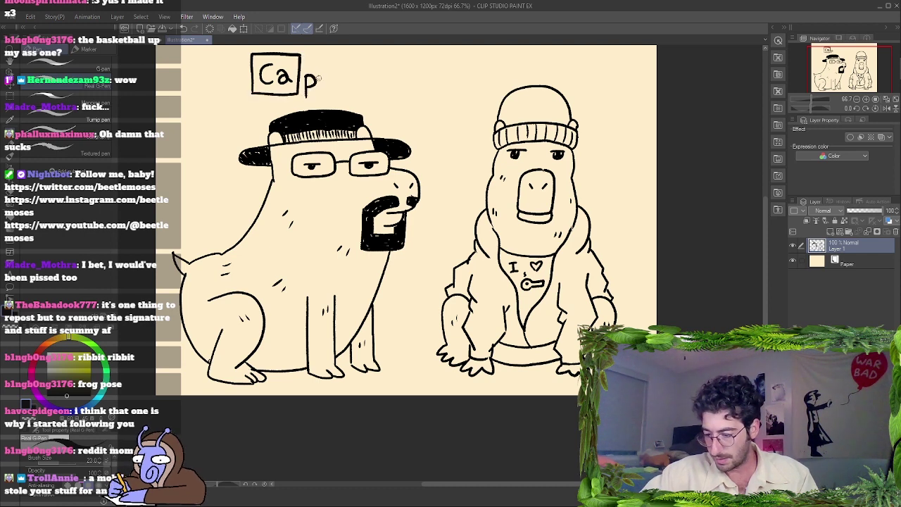
left_click_drag(328, 70, 322, 98)
mouse_move(365, 58)
left_mouse_down()
mouse_move(365, 84)
mouse_move(366, 70)
mouse_move(363, 83)
mouse_move(392, 83)
mouse_move(352, 50)
mouse_move(398, 50)
mouse_move(402, 86)
mouse_move(359, 93)
left_mouse_up()
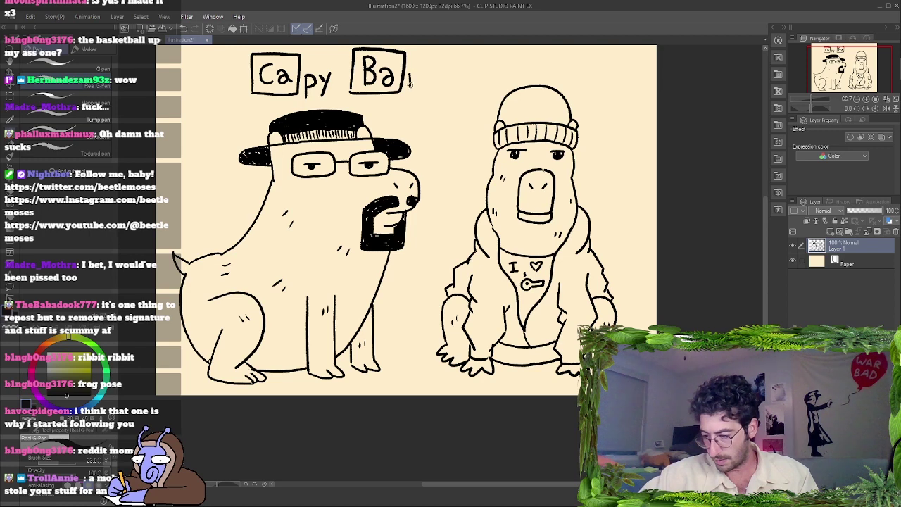
left_click_drag(411, 76, 438, 86)
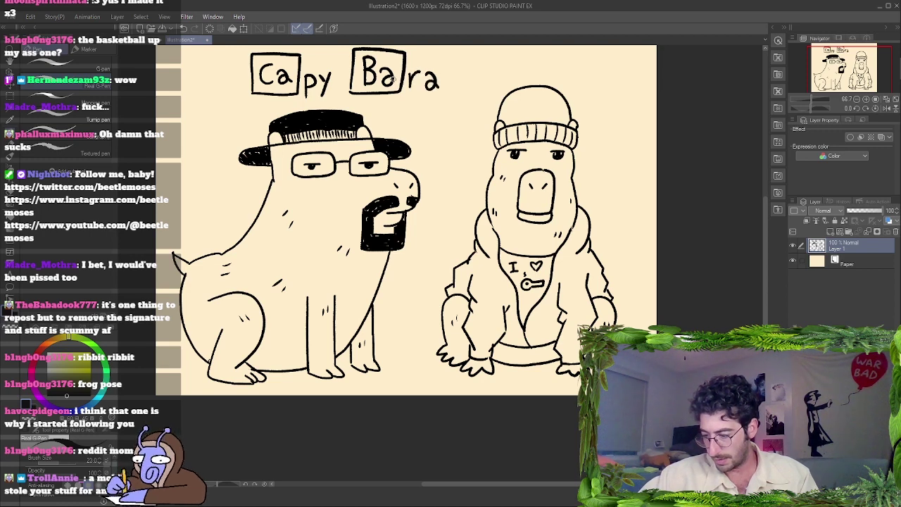
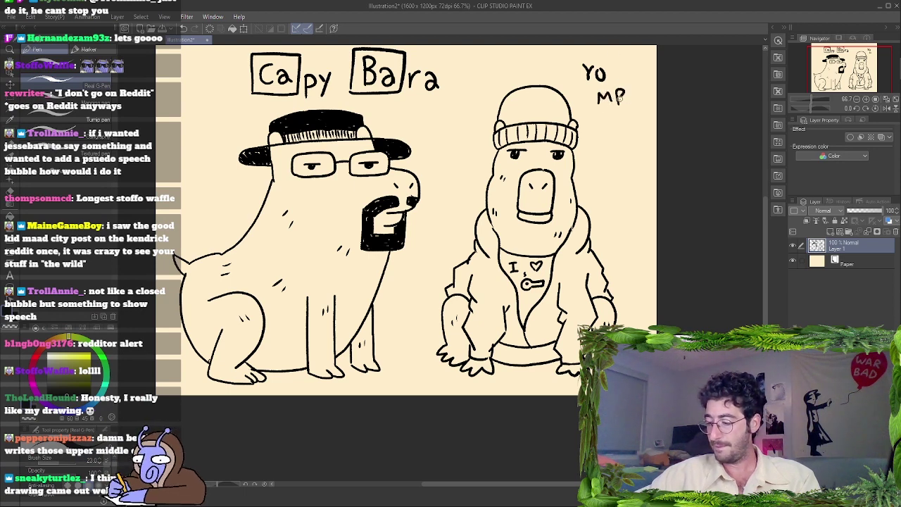
Letter "YO MR. WHITE" beside the beanie capybara's head, trying a curved speech line beneath it and undoing it.
left_click_drag(590, 124, 598, 124)
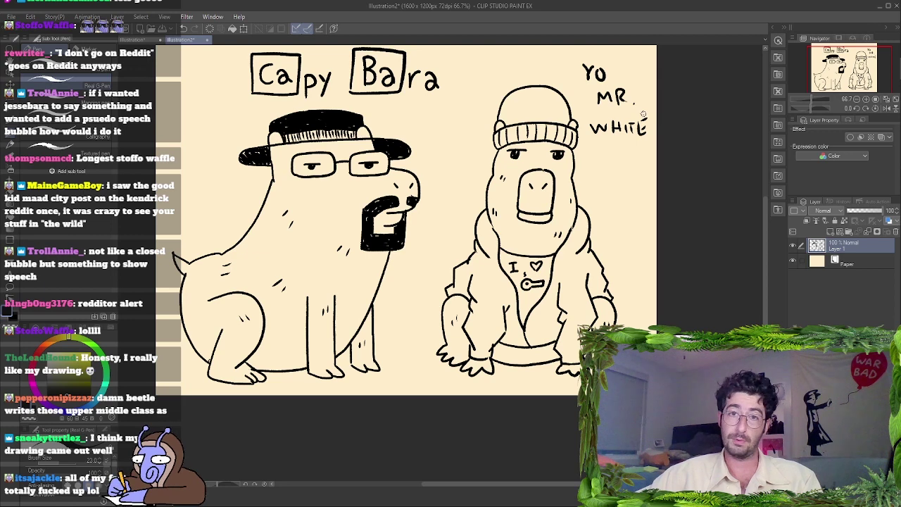
left_click_drag(606, 149, 590, 172)
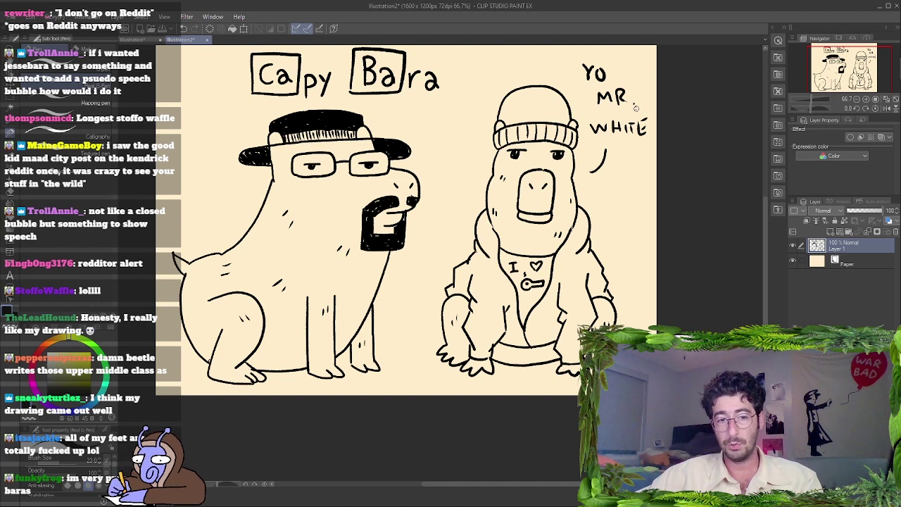
left_click(634, 100)
key("ctrl+z")
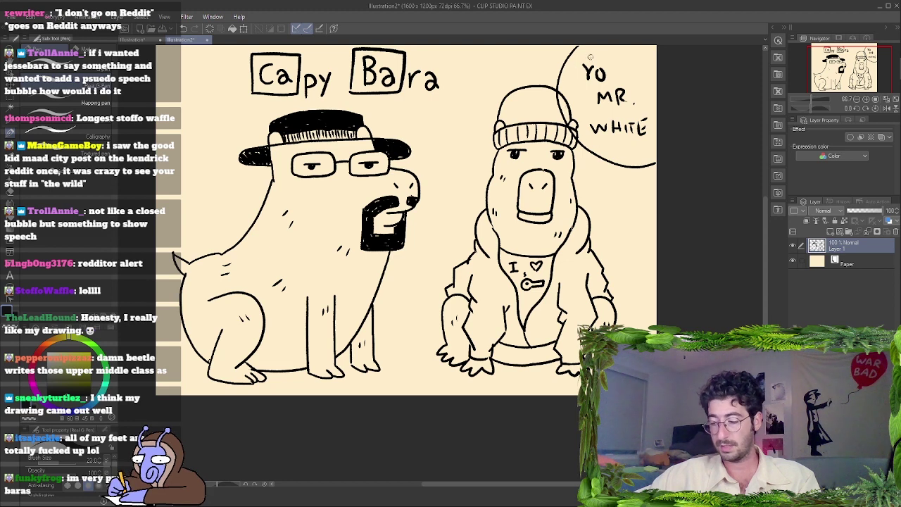
Try a large round speech bubble around the "YO MR. WHITE" lettering, and try another version with a pointed tail.
left_click_drag(561, 111, 585, 143)
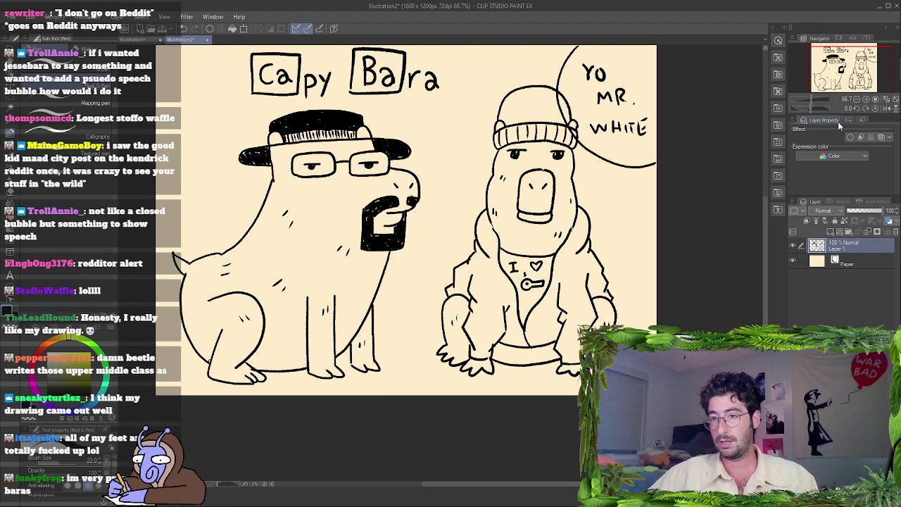
key("ctrl+z")
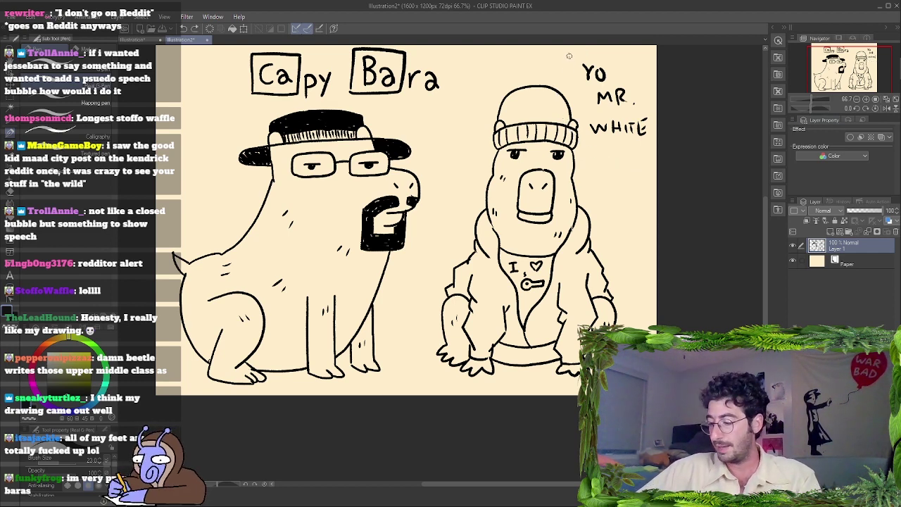
left_click_drag(553, 86, 577, 46)
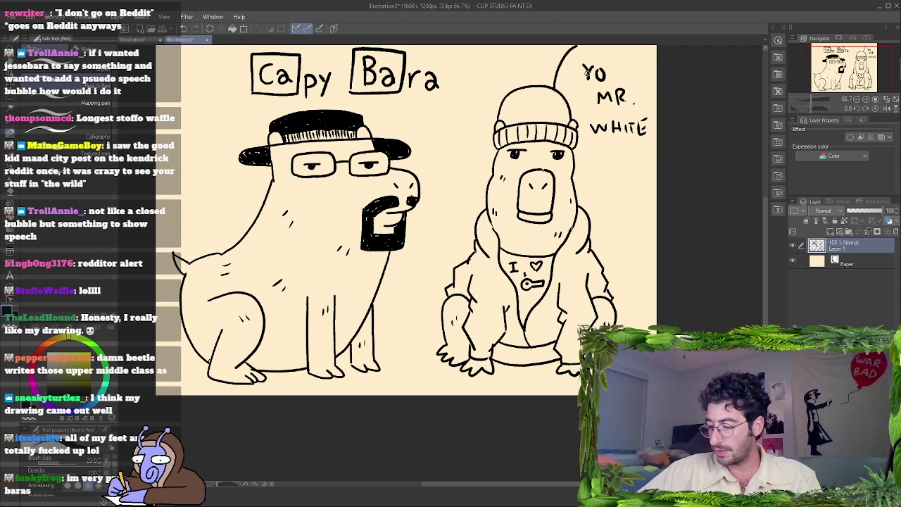
left_click_drag(577, 150, 593, 152)
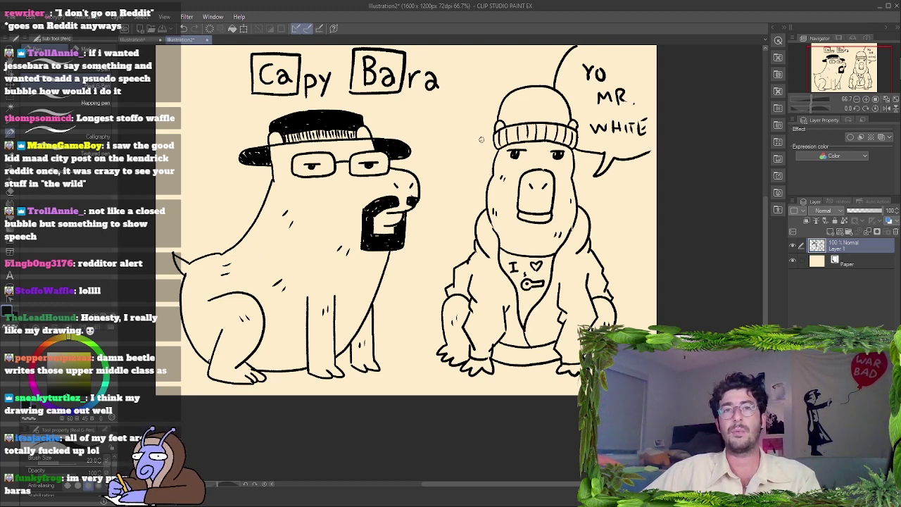
left_click_drag(521, 73, 534, 73)
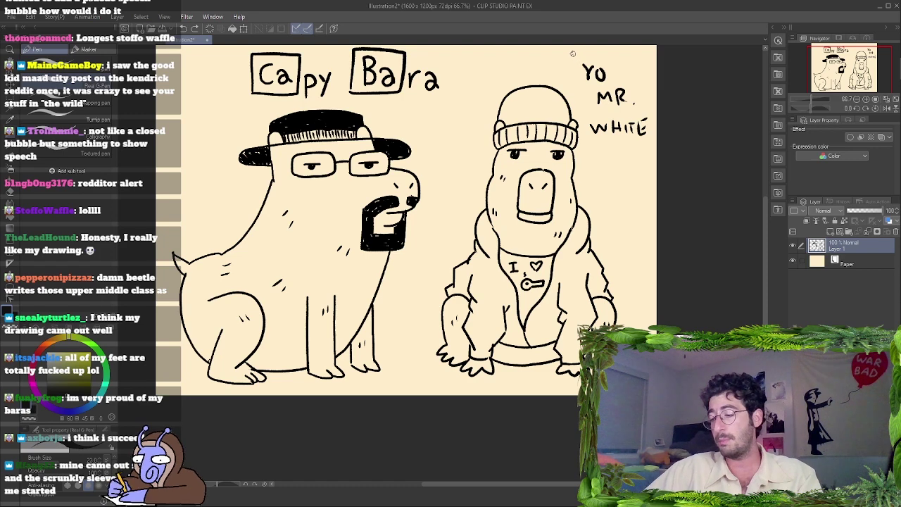
Try a thin speech bubble with a separate tail around the "YO MR. WHITE" lettering, and undo it.
mouse_move(553, 89)
left_mouse_down()
mouse_move(568, 119)
mouse_move(651, 164)
left_mouse_up()
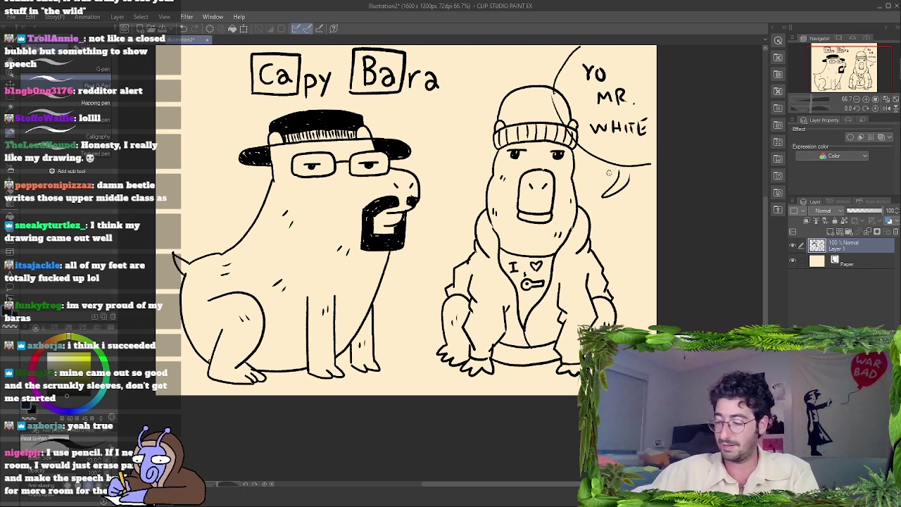
key("ctrl+z")
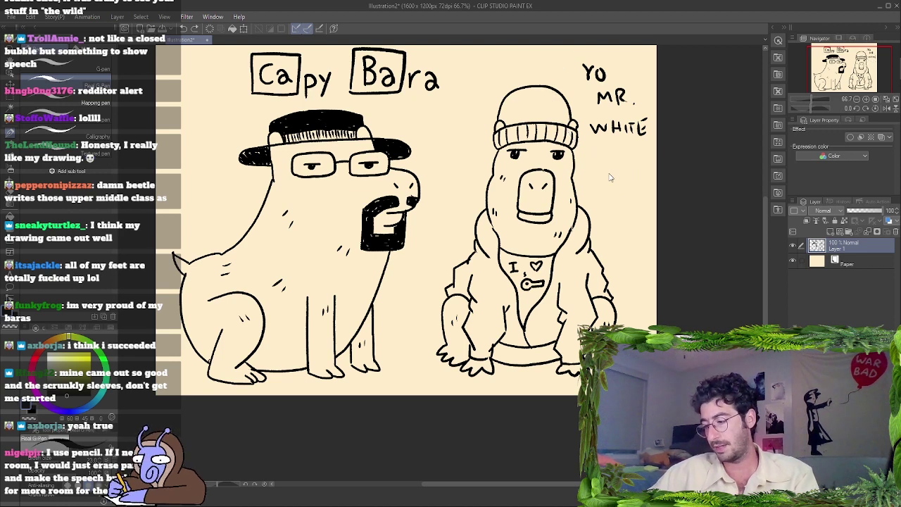
key("ctrl+z")
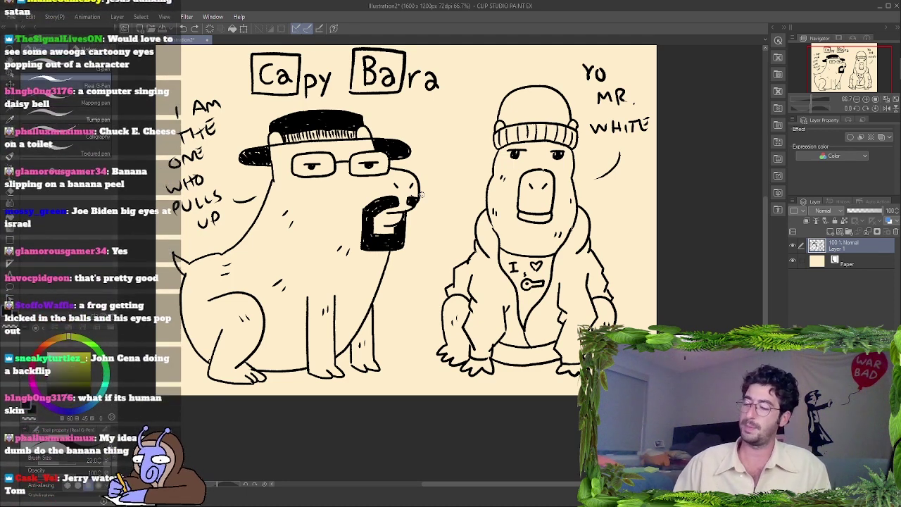
Create a new blank portrait illustration of 1200 x 1600 px at 72 dpi with a cream paper background.
left_click(14, 19)
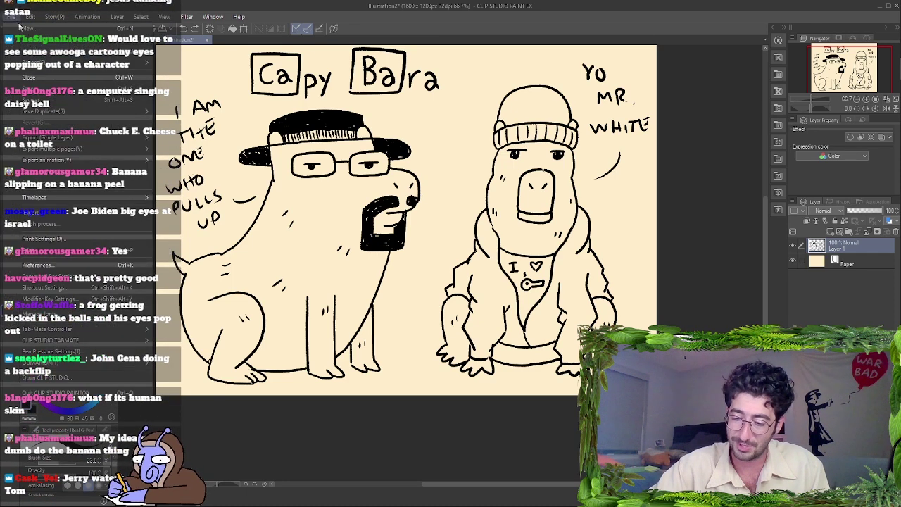
key("Escape")
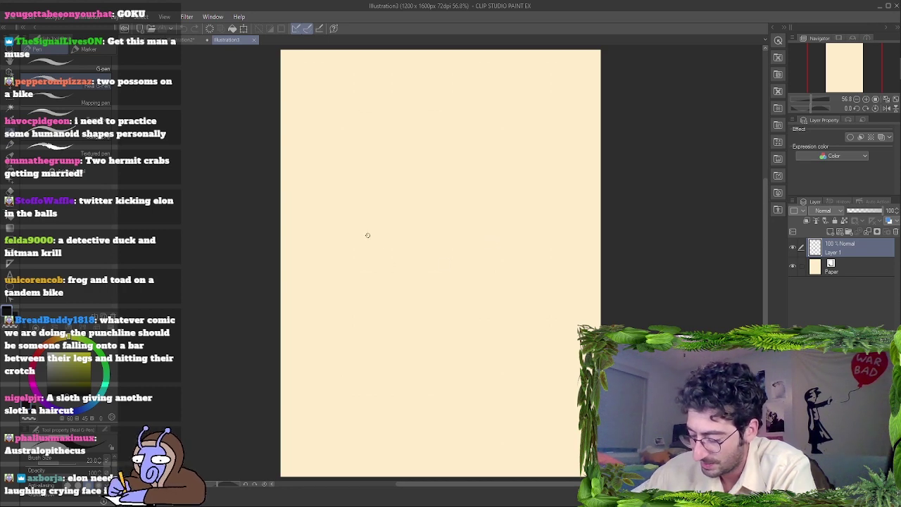
Try a rough face sketch with brow lines, nose, mouth and jagged hair, and undo every stroke.
mouse_move(366, 251)
left_mouse_down()
mouse_move(401, 262)
mouse_move(403, 281)
mouse_move(416, 301)
left_mouse_up()
left_click_drag(426, 266, 460, 259)
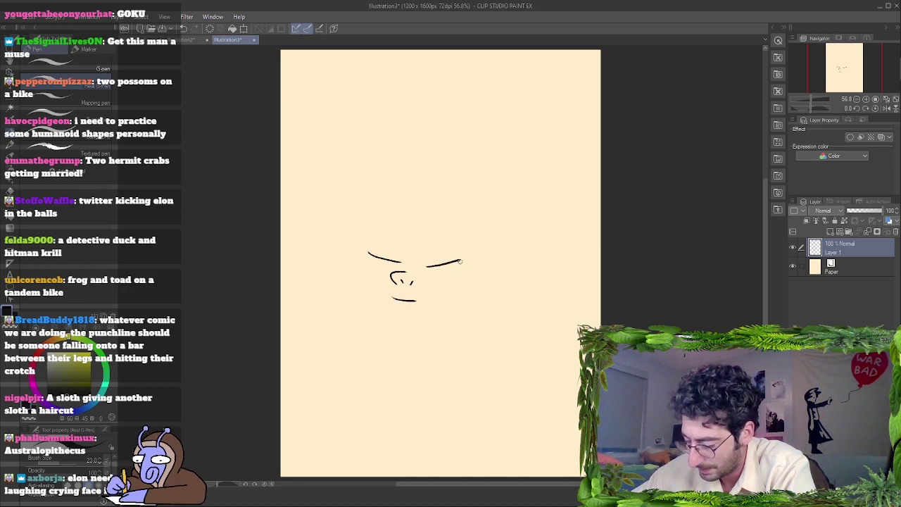
mouse_move(386, 201)
left_mouse_down()
mouse_move(354, 242)
mouse_move(359, 262)
mouse_move(372, 243)
mouse_move(431, 243)
left_mouse_up()
mouse_move(445, 213)
left_mouse_down()
mouse_move(465, 187)
mouse_move(473, 219)
left_mouse_up()
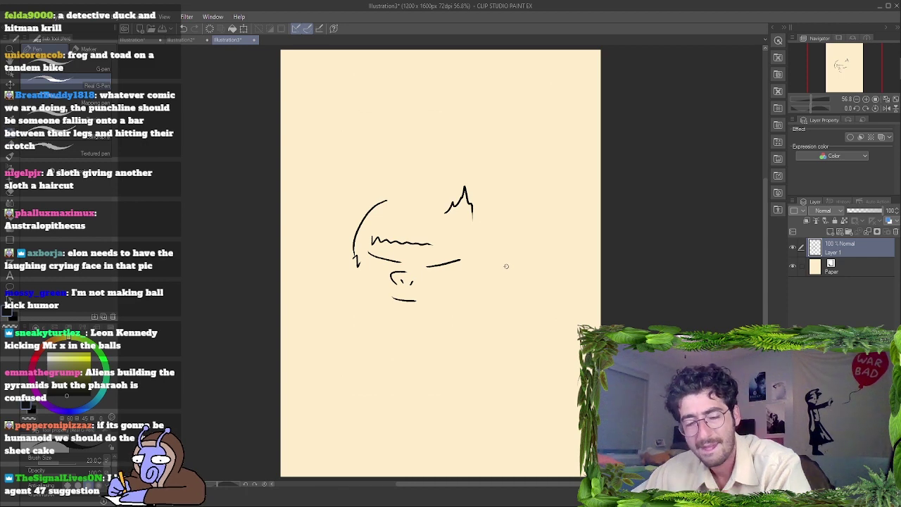
key("ctrl+z")
key("ctrl+z")
key("ctrl+z")
key("ctrl+z")
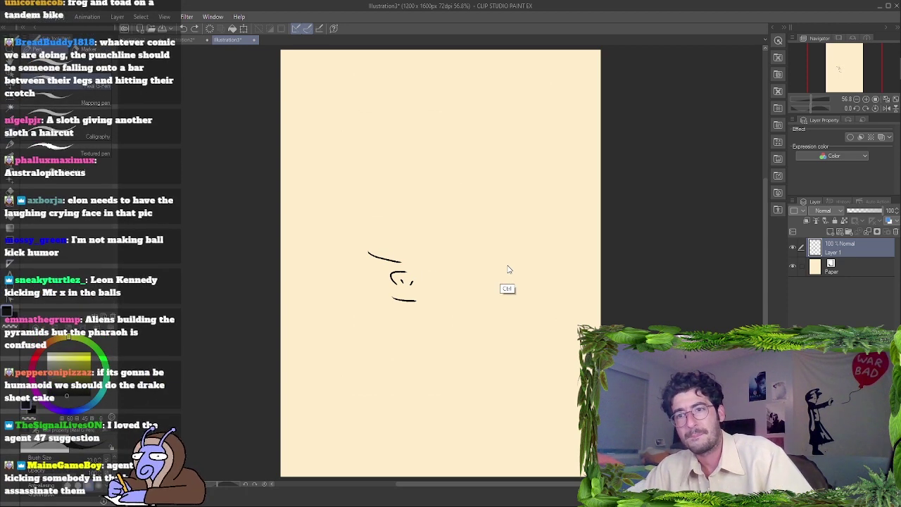
key("ctrl+z")
key("ctrl+z")
key("ctrl+z")
key("ctrl+z")
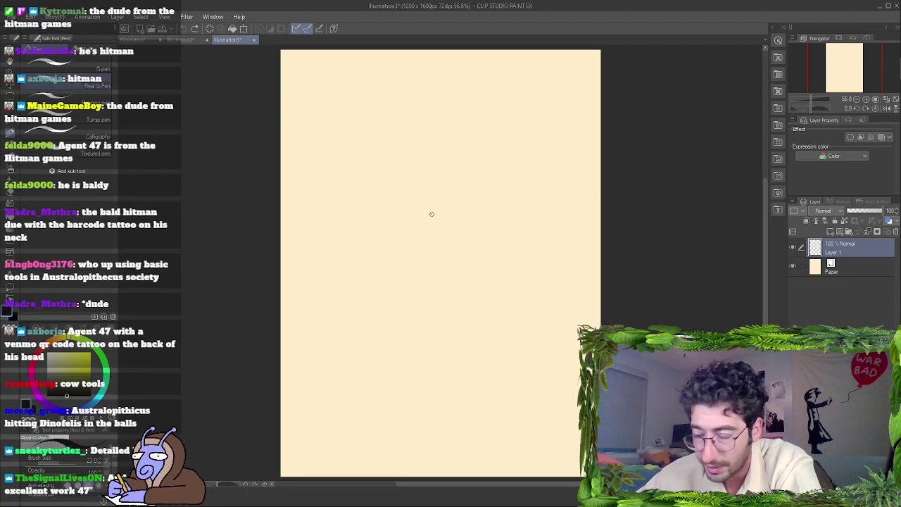
Sketch a cartoon face near the canvas centre with a curved stroke above sunglasses, a rounded muzzle and buck teeth.
mouse_move(409, 223)
left_mouse_down()
mouse_move(411, 229)
mouse_move(443, 198)
left_mouse_up()
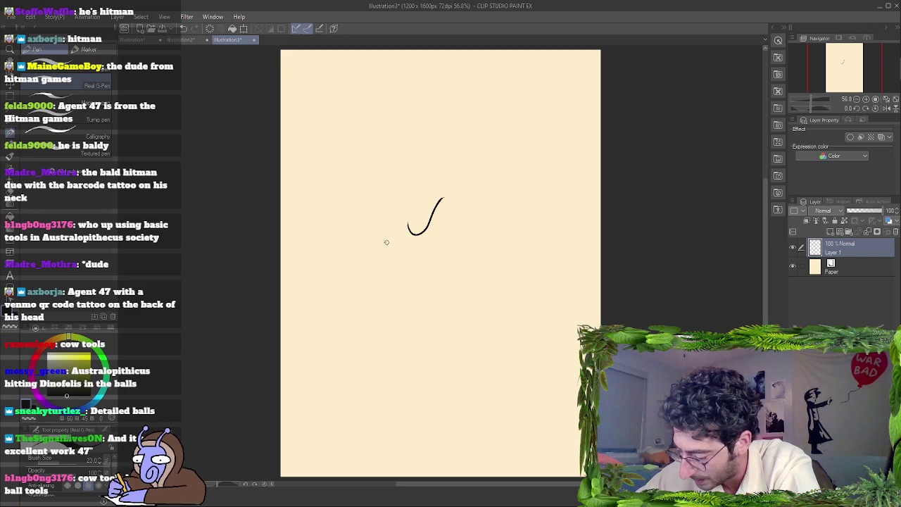
mouse_move(383, 240)
left_mouse_down()
mouse_move(436, 243)
mouse_move(397, 264)
mouse_move(408, 250)
mouse_move(424, 262)
mouse_move(438, 245)
left_mouse_up()
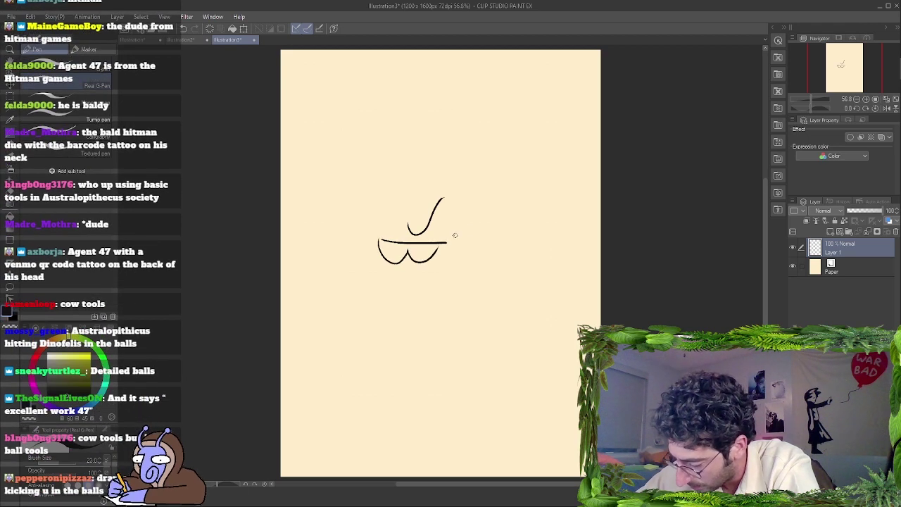
mouse_move(392, 262)
left_mouse_down()
mouse_move(412, 296)
mouse_move(430, 290)
mouse_move(429, 279)
mouse_move(464, 259)
left_mouse_up()
Draw a hand with curled fingers beside the face, holding a rounded tube with a long wavy piece hanging from its end.
mouse_move(463, 321)
left_mouse_down()
mouse_move(454, 289)
mouse_move(482, 309)
mouse_move(437, 285)
mouse_move(448, 273)
mouse_move(522, 280)
left_mouse_up()
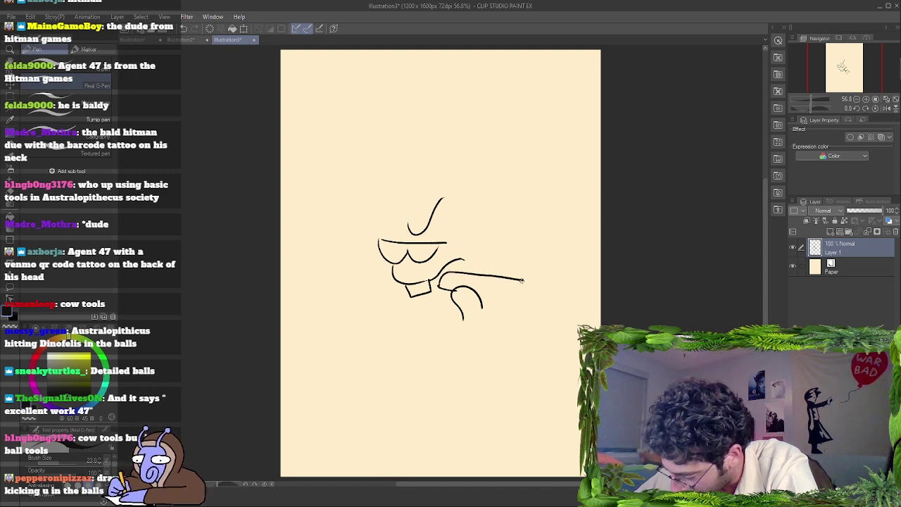
mouse_move(479, 303)
left_mouse_down()
mouse_move(521, 299)
mouse_move(533, 317)
mouse_move(533, 357)
mouse_move(545, 354)
mouse_move(552, 318)
mouse_move(546, 287)
mouse_move(532, 294)
left_mouse_up()
mouse_move(487, 278)
left_mouse_down()
mouse_move(505, 269)
mouse_move(512, 281)
left_mouse_up()
mouse_move(501, 307)
left_mouse_down()
mouse_move(500, 321)
mouse_move(436, 321)
mouse_move(430, 349)
mouse_move(469, 368)
left_mouse_up()
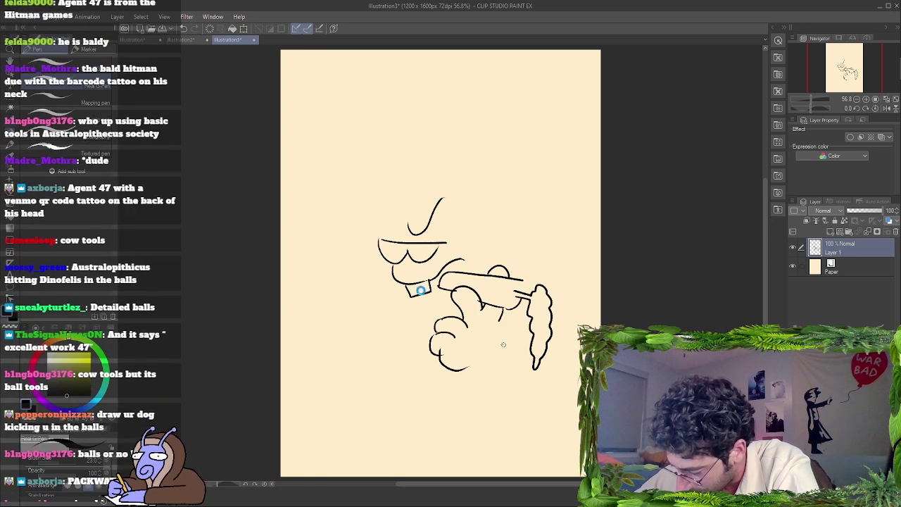
Detail the cartoon face with a dividing line between the buck teeth, hatched sunglasses lenses and a small triangular nose.
left_click_drag(417, 283, 416, 296)
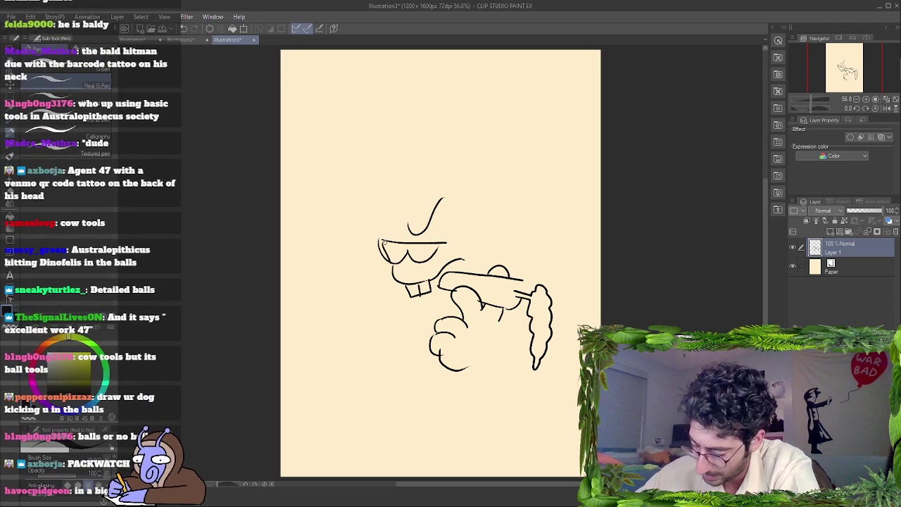
mouse_move(384, 241)
left_mouse_down()
mouse_move(394, 260)
mouse_move(399, 247)
mouse_move(409, 245)
mouse_move(413, 257)
mouse_move(434, 245)
mouse_move(403, 269)
left_mouse_up()
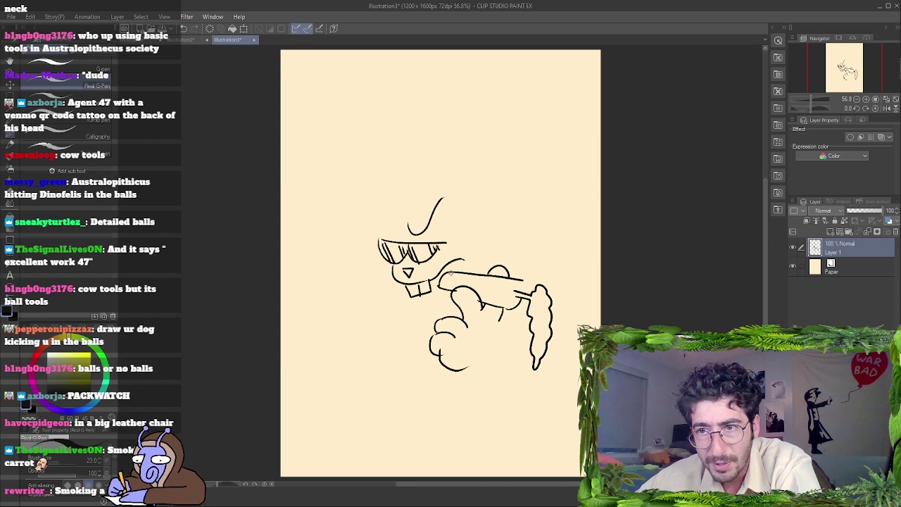
Add side teeth at the mouth corner, a lower jaw under the buck teeth and a curved cheek line behind the mouth.
left_click_drag(430, 287, 472, 261)
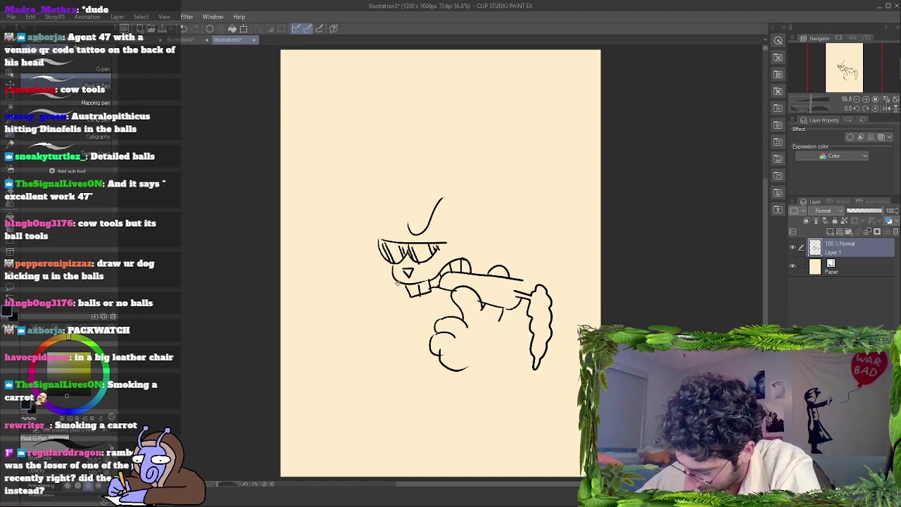
mouse_move(396, 281)
left_mouse_down()
mouse_move(409, 306)
mouse_move(410, 280)
mouse_move(406, 304)
mouse_move(437, 295)
left_mouse_up()
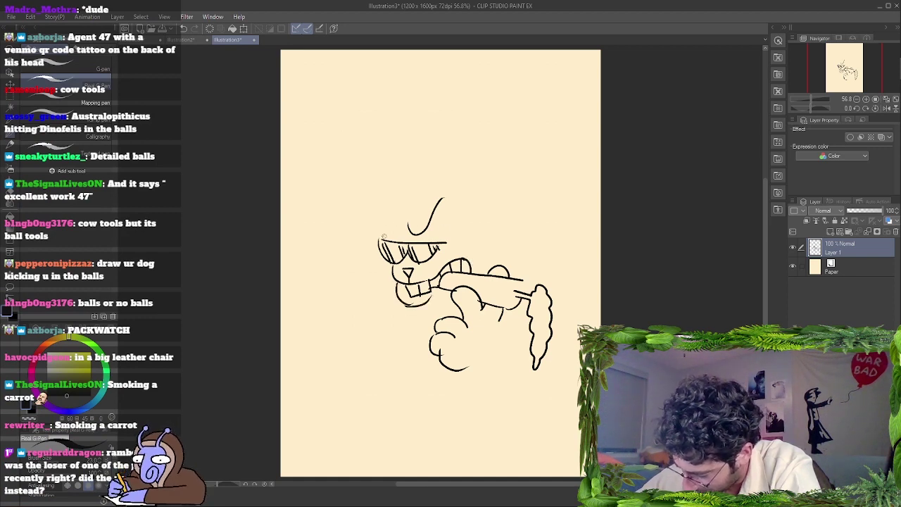
left_click_drag(456, 245, 487, 267)
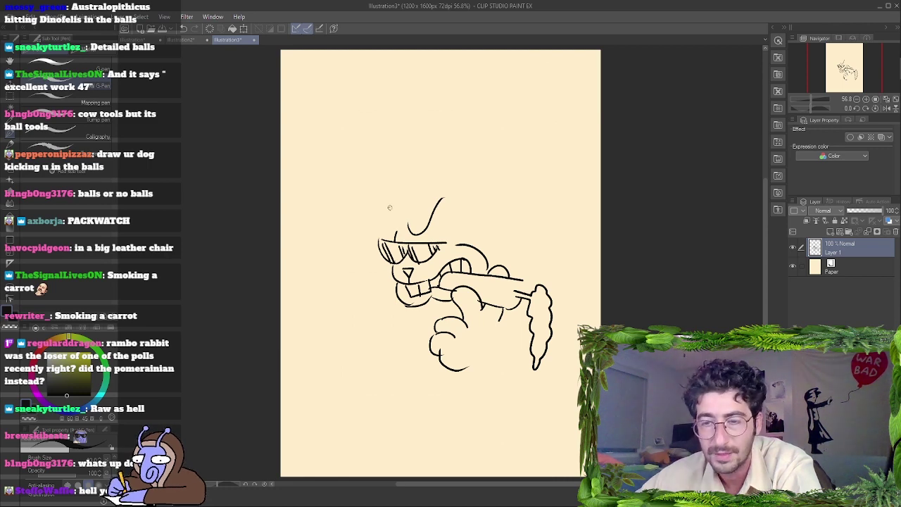
Draw two tall swept-back ears above the sunglasses, jagged fur down the back of the head and a spiky cheek tuft.
mouse_move(395, 224)
left_mouse_down()
mouse_move(402, 183)
mouse_move(442, 162)
left_mouse_up()
mouse_move(433, 201)
left_mouse_down()
mouse_move(438, 189)
mouse_move(493, 174)
left_mouse_up()
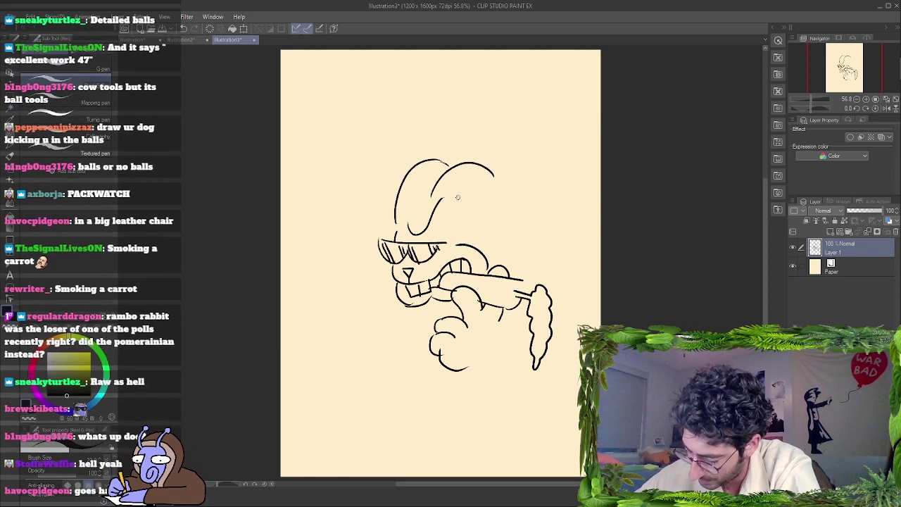
mouse_move(453, 204)
left_mouse_down()
mouse_move(465, 196)
mouse_move(505, 217)
mouse_move(508, 255)
left_mouse_up()
mouse_move(390, 229)
left_mouse_down()
mouse_move(373, 243)
mouse_move(380, 278)
left_mouse_up()
mouse_move(494, 174)
left_mouse_down()
mouse_move(517, 184)
mouse_move(538, 261)
left_mouse_up()
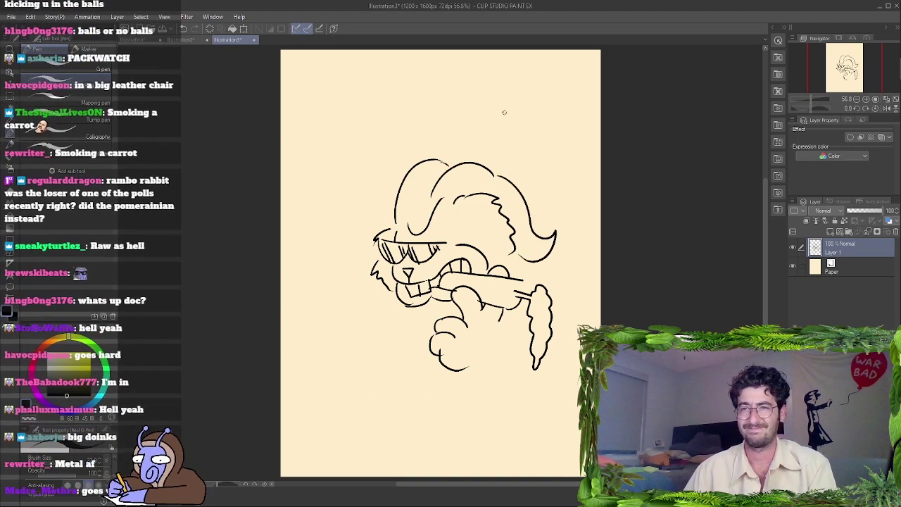
Undo all strokes of the rabbit face, hand and tube until the canvas is blank.
key("ctrl+z")
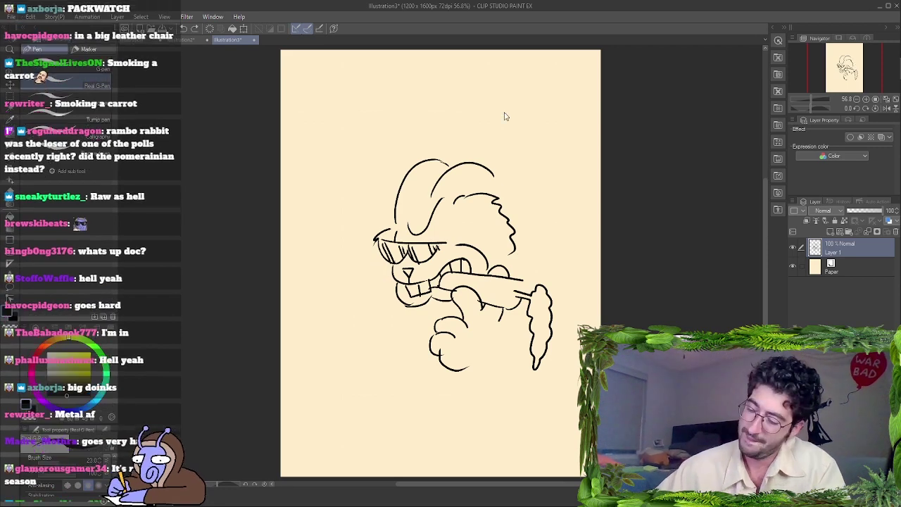
key("ctrl+z")
key("ctrl+z")
key("ctrl+z")
key("ctrl+z")
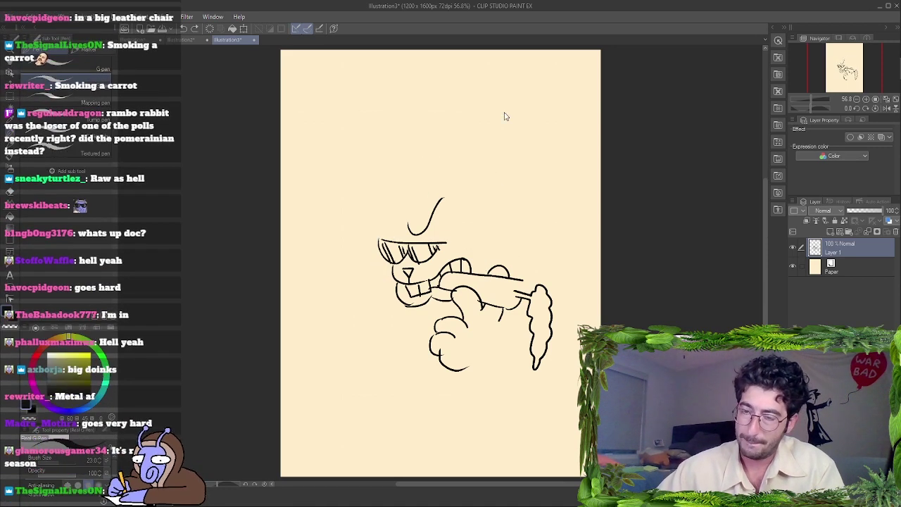
key("ctrl+z")
key("ctrl+z")
key("ctrl+z")
key("ctrl+z")
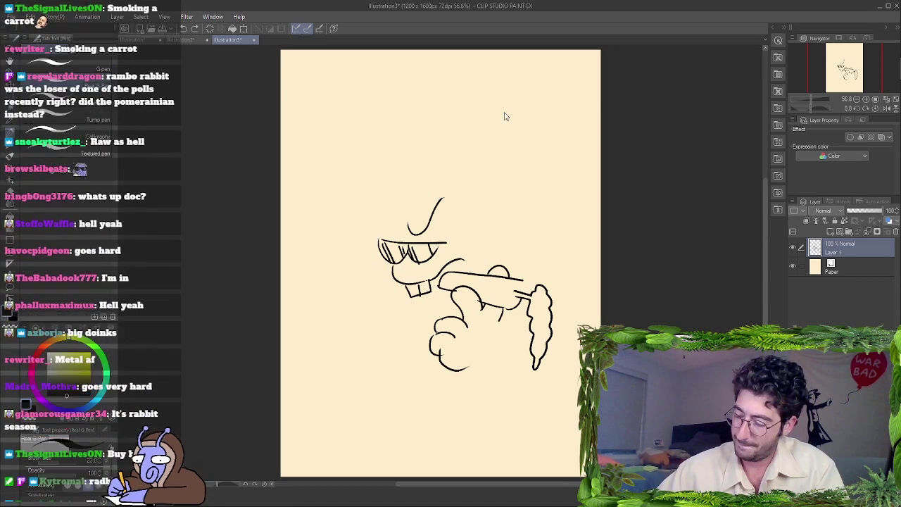
key("ctrl+z")
key("ctrl+z")
key("ctrl+z")
key("ctrl+z")
key("ctrl+z")
key("ctrl+z")
key("ctrl+z")
key("ctrl+z")
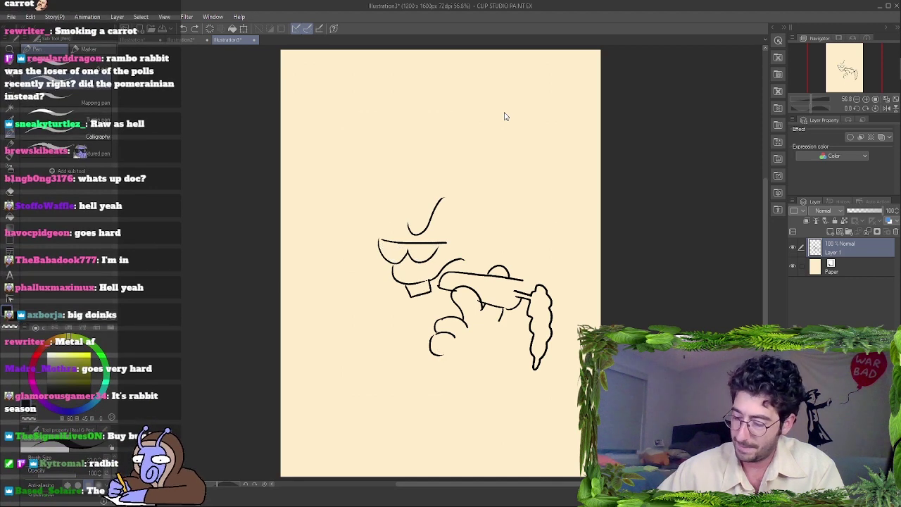
key("ctrl+z")
key("ctrl+z")
key("ctrl+z")
key("ctrl+z")
key("ctrl+z")
key("ctrl+z")
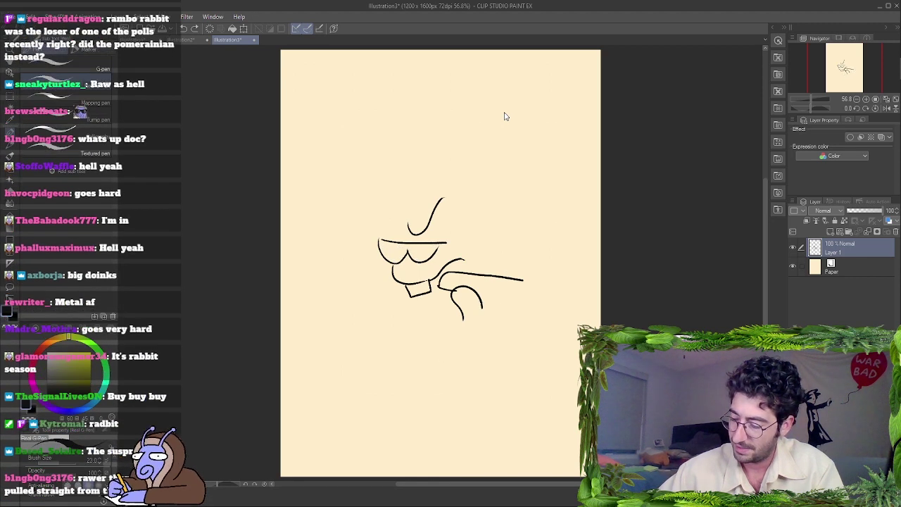
key("ctrl+z")
key("ctrl+z")
key("ctrl+z")
key("ctrl+z")
key("ctrl+z")
key("ctrl+z")
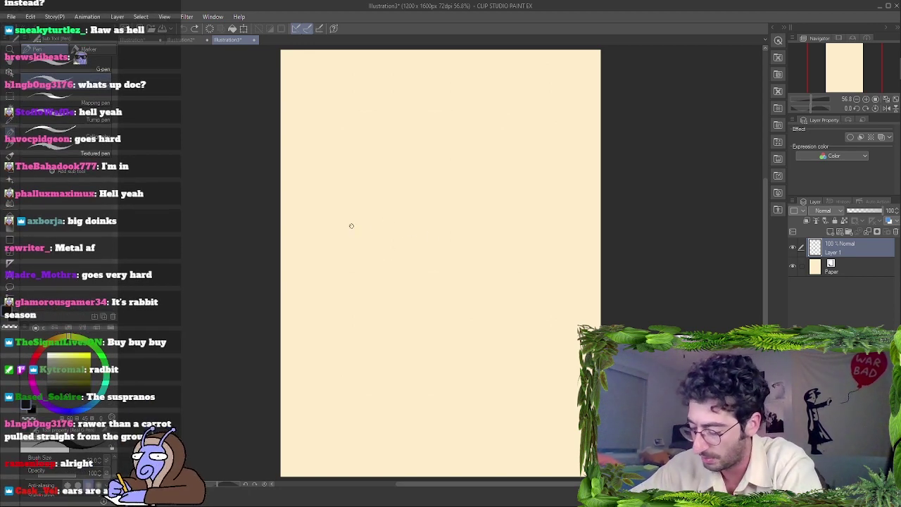
Draw larger half-round sunglasses near the canvas centre with a small triangular nose beneath them.
left_click_drag(352, 231, 454, 225)
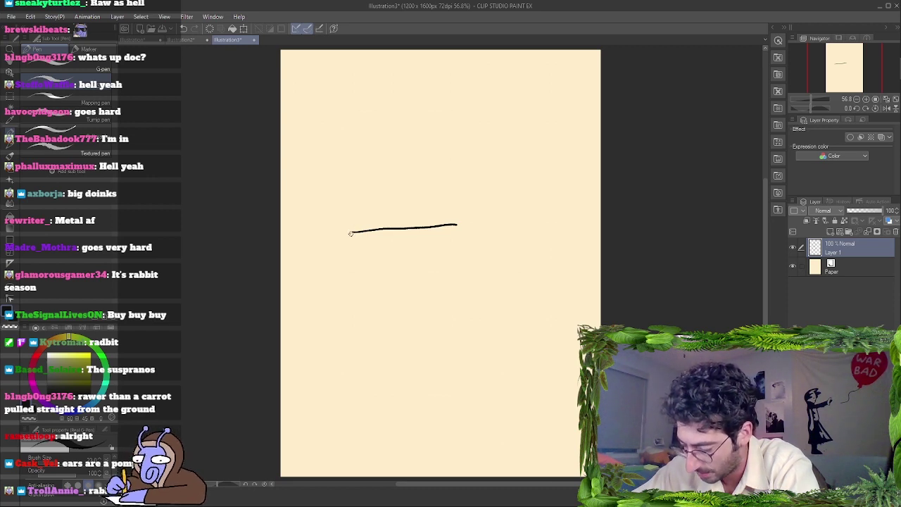
mouse_move(350, 233)
left_mouse_down()
mouse_move(371, 262)
mouse_move(386, 254)
mouse_move(395, 226)
mouse_move(396, 245)
mouse_move(413, 259)
mouse_move(441, 258)
mouse_move(453, 222)
left_mouse_up()
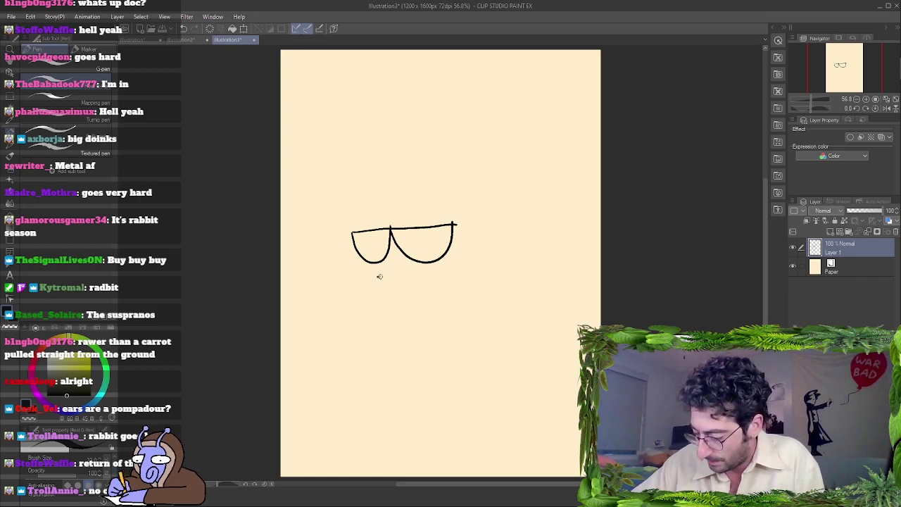
mouse_move(380, 276)
left_mouse_down()
mouse_move(400, 272)
mouse_move(389, 289)
mouse_move(398, 272)
left_mouse_up()
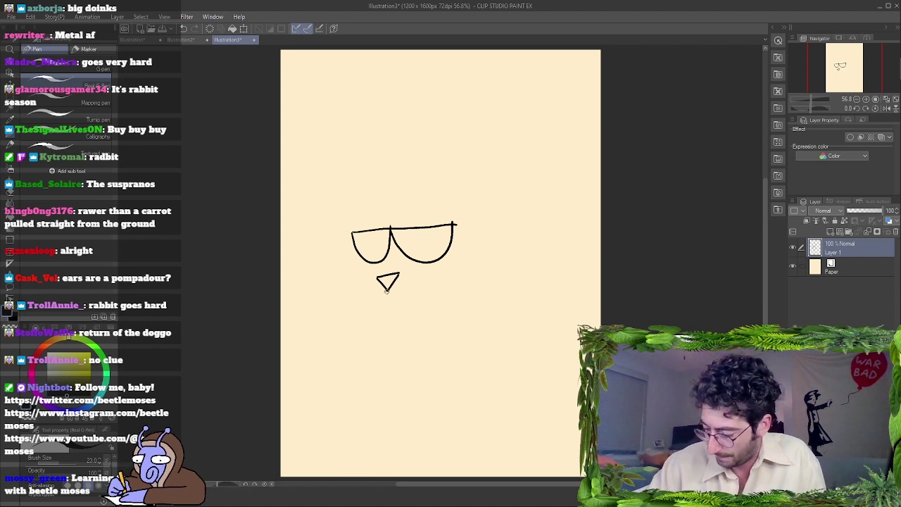
Practise S-shaped curves, undo the trial strokes, and draw one flowing muzzle line from the nose tip up to the far cheek.
mouse_move(386, 289)
left_mouse_down()
mouse_move(392, 307)
mouse_move(423, 315)
mouse_move(467, 268)
left_mouse_up()
key("ctrl+z")
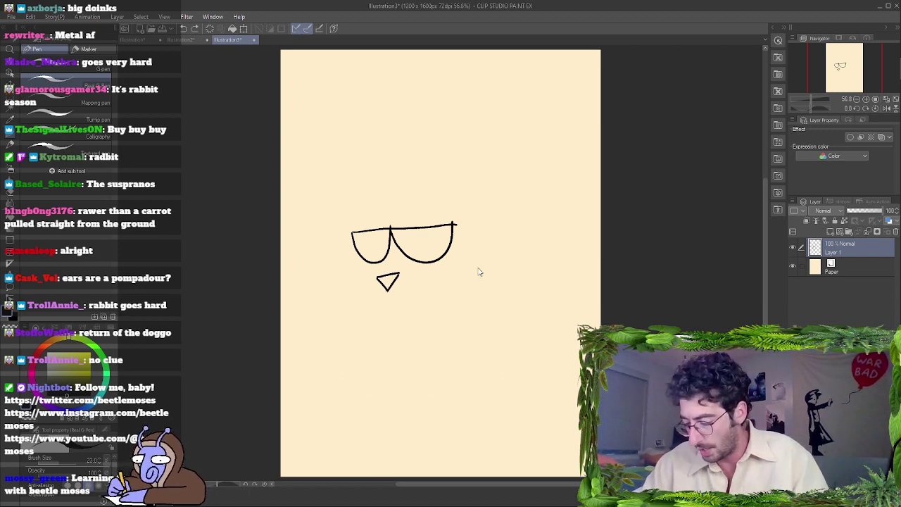
mouse_move(398, 149)
left_mouse_down()
mouse_move(438, 132)
mouse_move(425, 82)
mouse_move(451, 84)
left_mouse_up()
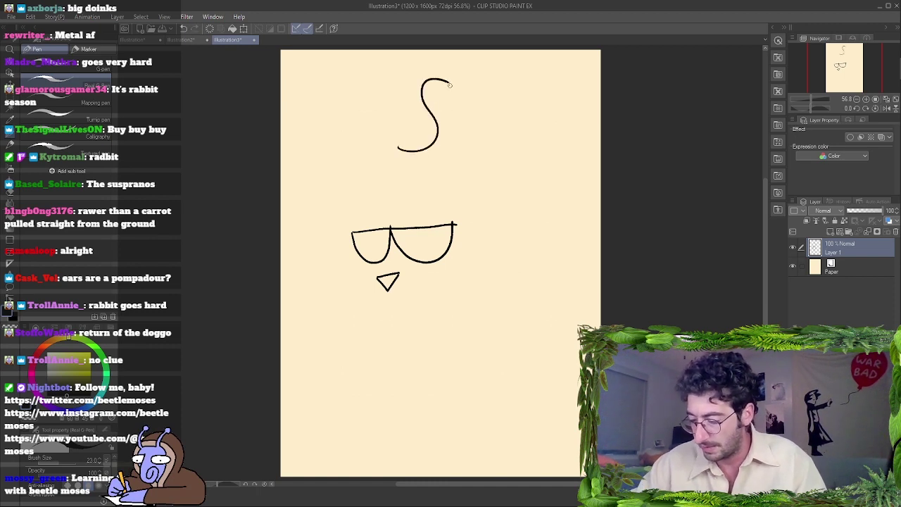
key("ctrl+z")
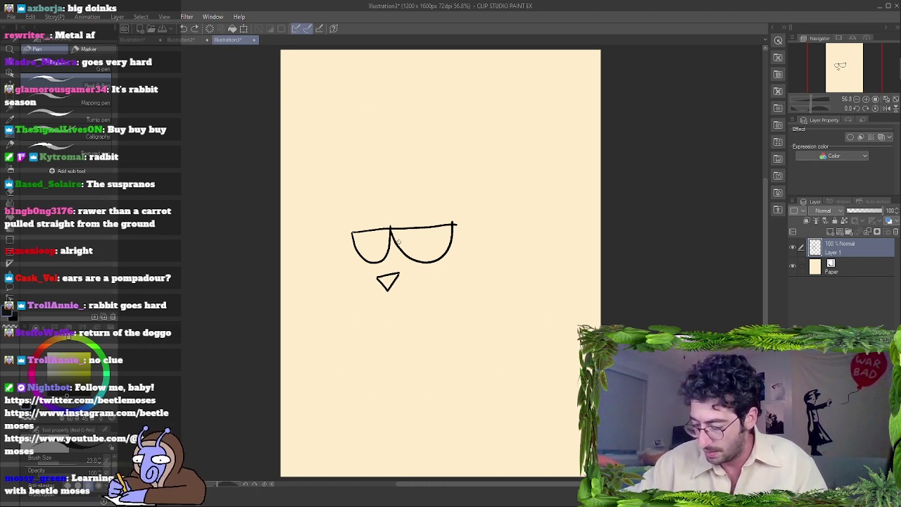
left_click_drag(407, 116, 403, 138)
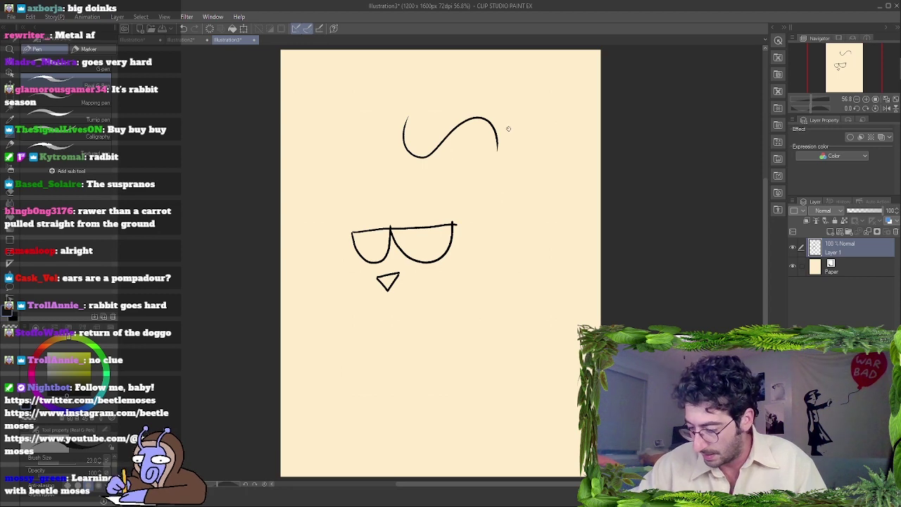
key("ctrl+z")
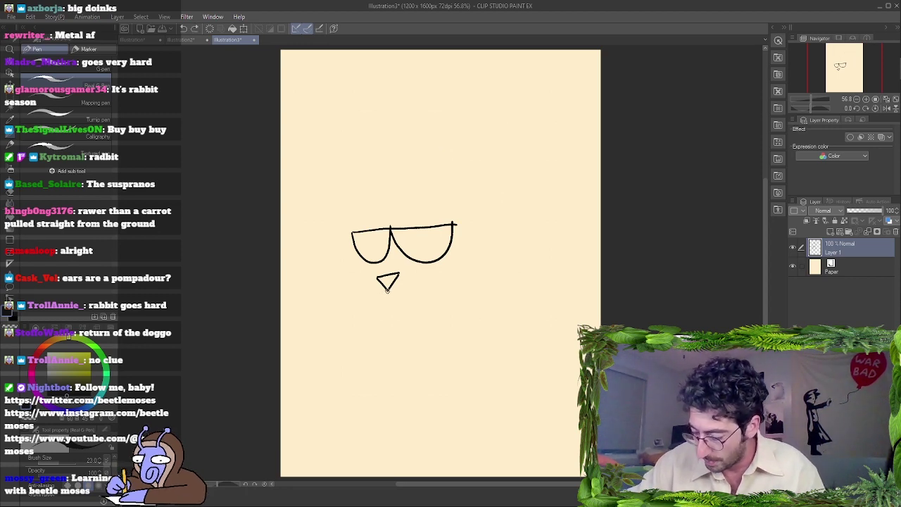
mouse_move(386, 288)
left_mouse_down()
mouse_move(394, 314)
mouse_move(411, 318)
mouse_move(451, 269)
mouse_move(471, 264)
mouse_move(479, 279)
left_mouse_up()
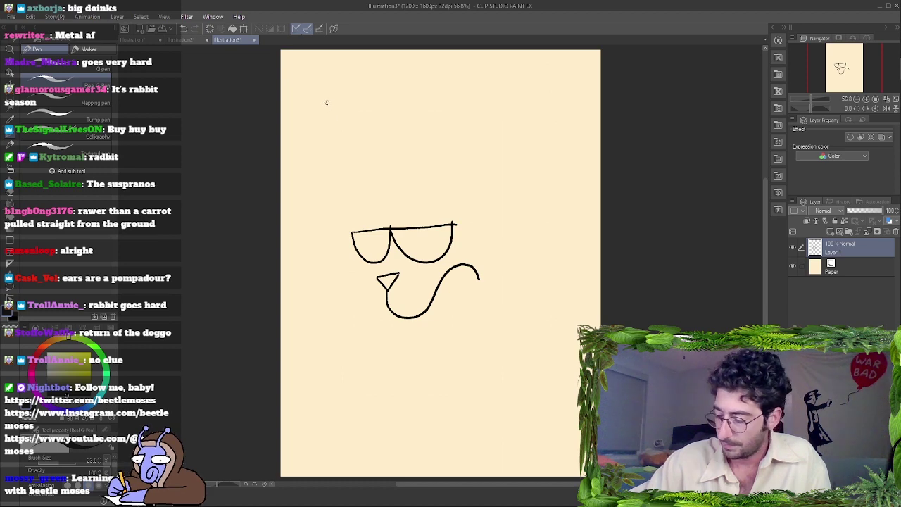
Handwrite "I KNOW I SAID I WOULD CHANGE" in three lines above the face.
left_click_drag(326, 103, 326, 126)
mouse_move(366, 98)
left_mouse_down()
mouse_move(366, 120)
mouse_move(384, 118)
left_mouse_up()
mouse_move(387, 116)
left_mouse_down()
mouse_move(388, 98)
mouse_move(407, 93)
left_mouse_up()
mouse_move(415, 95)
left_mouse_down()
mouse_move(436, 106)
mouse_move(488, 107)
left_mouse_up()
mouse_move(540, 88)
left_mouse_down()
mouse_move(527, 114)
mouse_move(554, 102)
left_mouse_up()
mouse_move(562, 102)
left_mouse_down()
mouse_move(563, 113)
mouse_move(563, 90)
left_mouse_up()
left_click_drag(571, 88, 572, 111)
left_click_drag(572, 87, 572, 112)
left_click_drag(339, 139, 340, 160)
left_click_drag(380, 140, 422, 140)
mouse_move(432, 138)
left_mouse_down()
mouse_move(445, 138)
mouse_move(462, 159)
left_mouse_up()
mouse_move(462, 137)
left_mouse_down()
mouse_move(455, 173)
mouse_move(476, 189)
left_mouse_up()
mouse_move(492, 171)
left_mouse_down()
mouse_move(494, 189)
mouse_move(513, 188)
mouse_move(531, 167)
left_mouse_up()
mouse_move(545, 172)
left_mouse_down()
mouse_move(565, 184)
mouse_move(572, 159)
left_mouse_up()
Handwrite "BUT I'M BACK TO MY OLD WAY" in the space below the face.
left_click_drag(333, 367, 332, 387)
mouse_move(332, 366)
left_mouse_down()
mouse_move(334, 391)
mouse_move(364, 372)
mouse_move(380, 389)
left_mouse_up()
left_click_drag(369, 368, 423, 380)
mouse_move(433, 360)
left_mouse_down()
mouse_move(445, 380)
mouse_move(511, 386)
left_mouse_up()
mouse_move(514, 386)
left_mouse_down()
mouse_move(553, 372)
mouse_move(552, 387)
left_mouse_up()
left_click_drag(556, 370, 563, 380)
left_click_drag(563, 380, 576, 390)
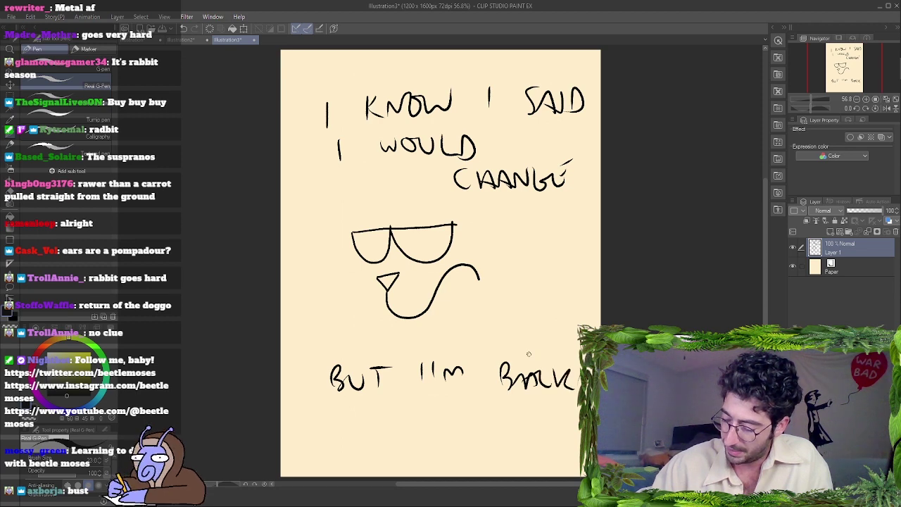
mouse_move(341, 420)
left_mouse_down()
mouse_move(342, 439)
mouse_move(360, 415)
left_mouse_up()
left_click_drag(362, 417, 402, 422)
left_click_drag(402, 423, 419, 427)
left_click_drag(428, 417, 423, 444)
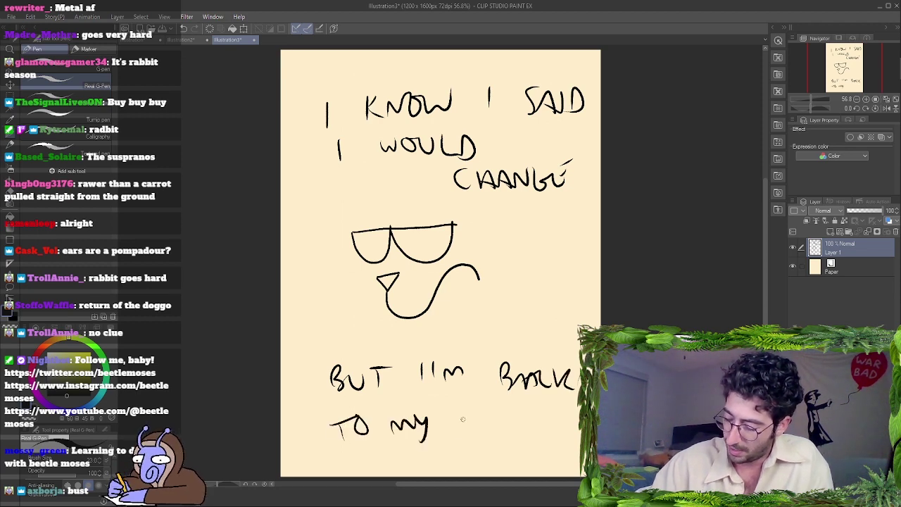
left_click_drag(466, 418, 468, 420)
left_click_drag(481, 415, 495, 436)
mouse_move(496, 413)
left_mouse_down()
mouse_move(497, 436)
mouse_move(534, 451)
mouse_move(543, 432)
left_mouse_up()
left_click_drag(546, 451, 562, 443)
left_click_drag(563, 430, 570, 442)
left_click_drag(577, 429, 574, 450)
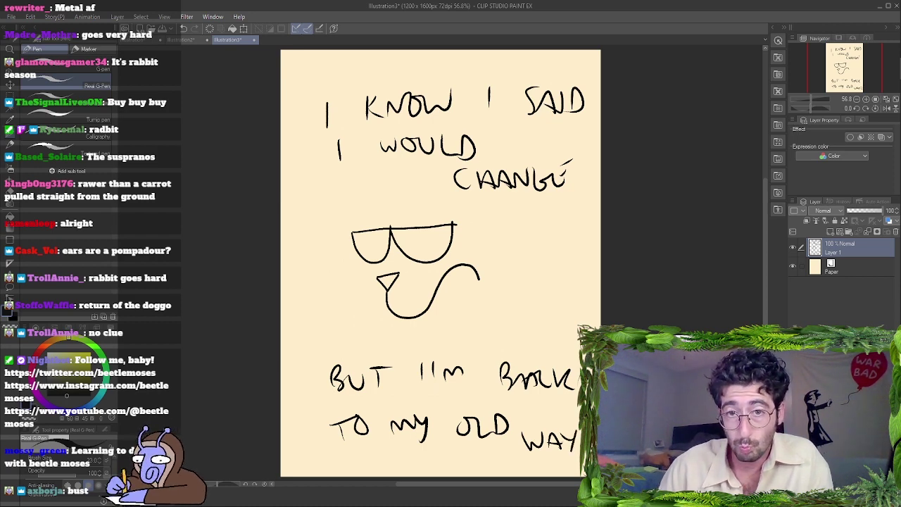
Undo all the handwritten lettering above and below the face, keeping the sunglasses, nose and muzzle line.
key("ctrl+z")
key("ctrl+z")
key("ctrl+z")
key("ctrl+z")
key("ctrl+z")
key("ctrl+z")
key("ctrl+z")
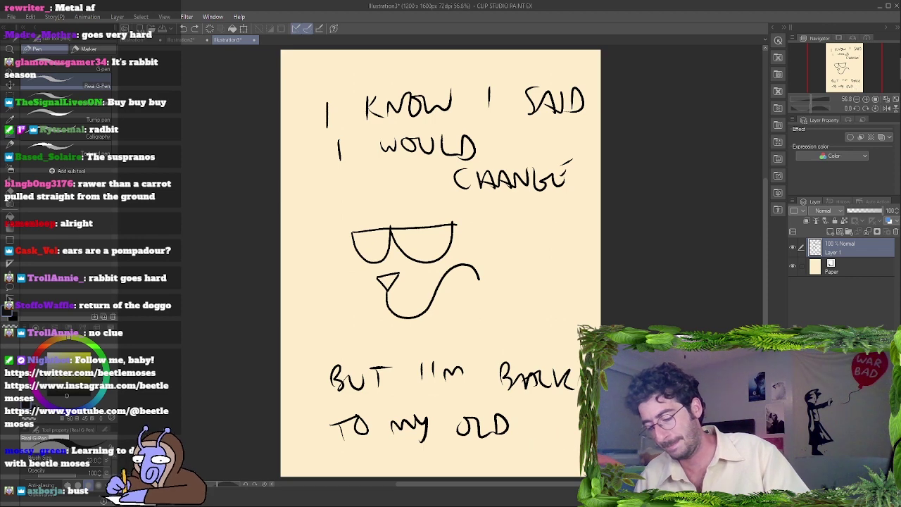
key("ctrl+z")
key("ctrl+z")
key("ctrl+z")
key("ctrl+z")
key("ctrl+z")
key("ctrl+z")
key("ctrl+z")
key("ctrl+z")
key("ctrl+z")
key("ctrl+z")
key("ctrl+z")
key("ctrl+z")
key("ctrl+z")
key("ctrl+z")
key("ctrl+z")
key("ctrl+z")
key("ctrl+z")
key("ctrl+z")
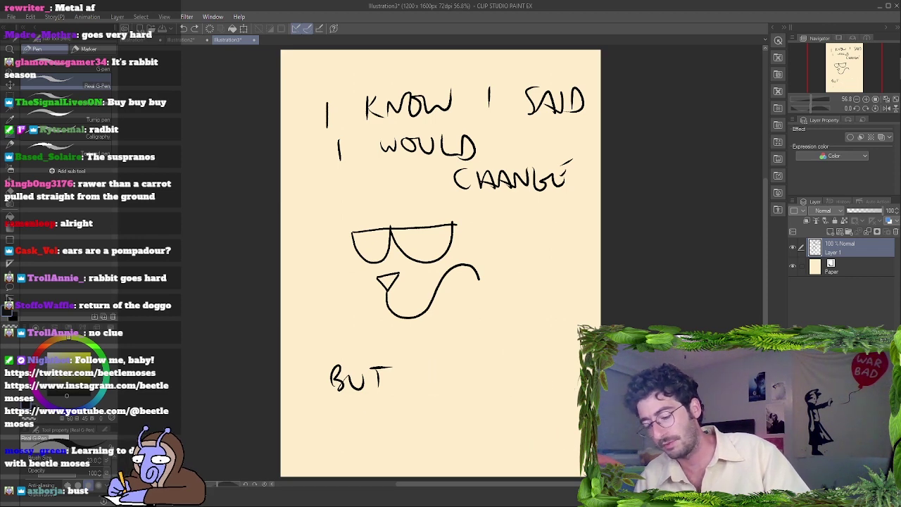
key("ctrl+z")
key("ctrl+z")
key("ctrl+z")
key("ctrl+z")
key("ctrl+z")
key("ctrl+z")
key("ctrl+z")
key("ctrl+z")
key("ctrl+z")
key("ctrl+z")
key("ctrl+z")
key("ctrl+z")
key("ctrl+z")
key("ctrl+z")
key("ctrl+z")
key("ctrl+z")
key("ctrl+z")
key("ctrl+z")
key("ctrl+z")
key("ctrl+z")
key("ctrl+z")
key("ctrl+z")
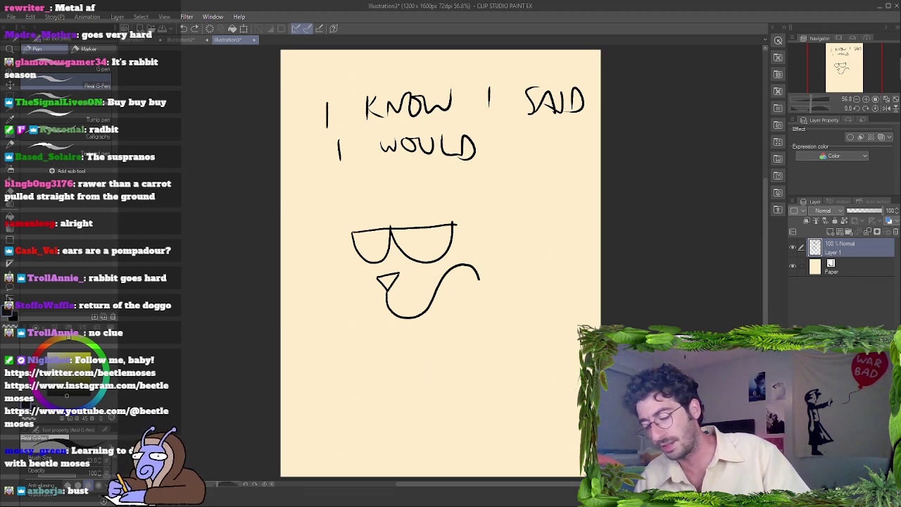
key("ctrl+z")
key("ctrl+z")
key("ctrl+z")
key("ctrl+z")
key("ctrl+z")
key("ctrl+z")
key("ctrl+z")
key("ctrl+z")
key("ctrl+z")
key("ctrl+z")
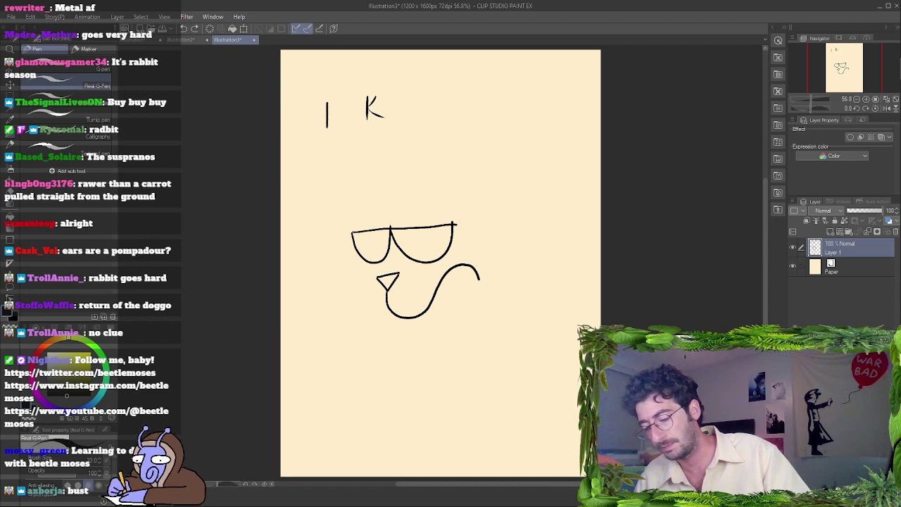
key("ctrl+z")
key("ctrl+z")
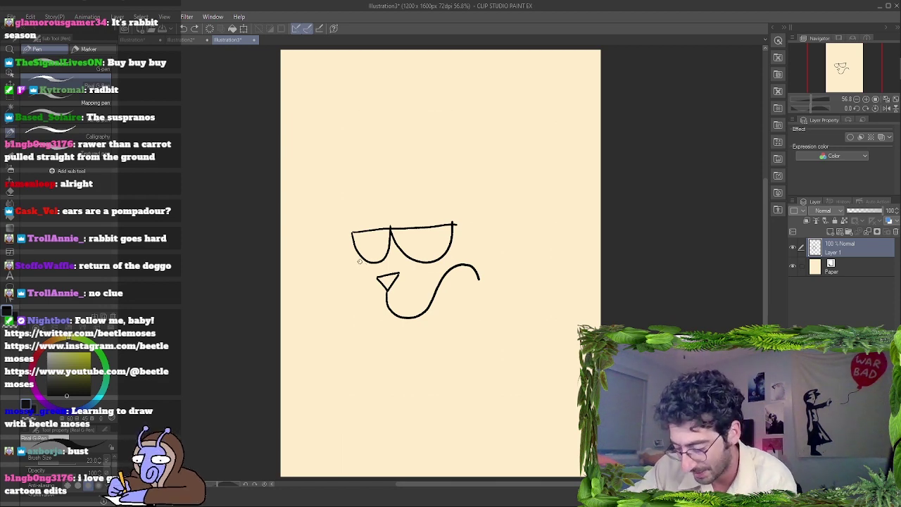
Complete the muzzle with a rounded near cheek and add two long buck teeth hanging below it.
mouse_move(361, 263)
left_mouse_down()
mouse_move(352, 296)
mouse_move(384, 314)
left_mouse_up()
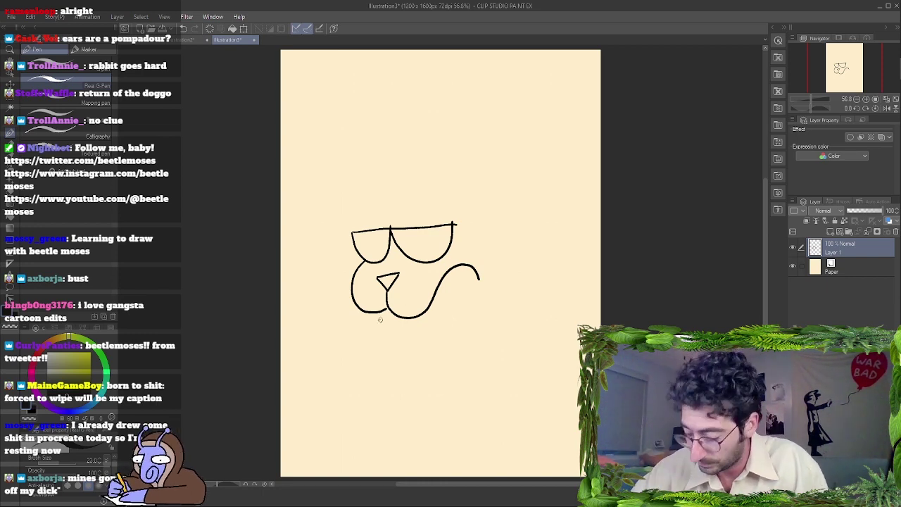
mouse_move(374, 312)
left_mouse_down()
mouse_move(380, 341)
mouse_move(404, 331)
mouse_move(402, 315)
mouse_move(385, 310)
left_mouse_up()
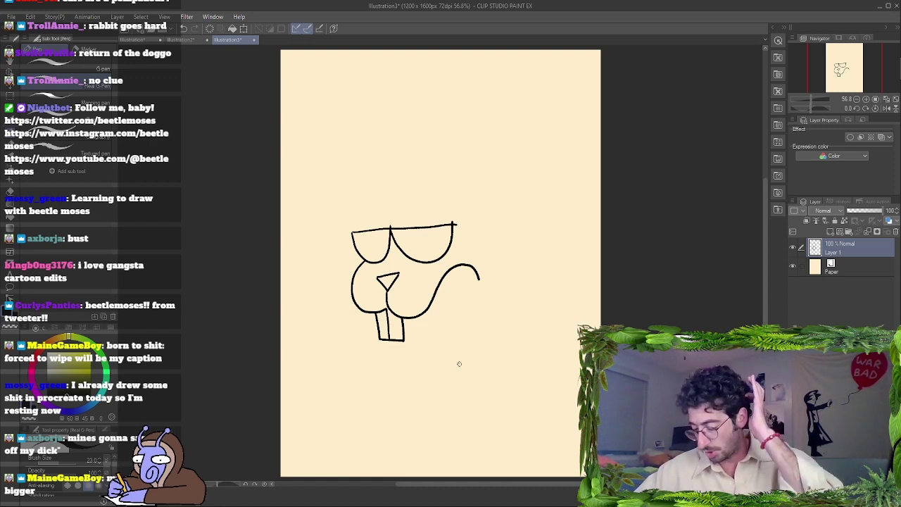
mouse_move(429, 385)
left_mouse_down()
mouse_move(424, 364)
mouse_move(469, 357)
mouse_move(472, 331)
left_mouse_up()
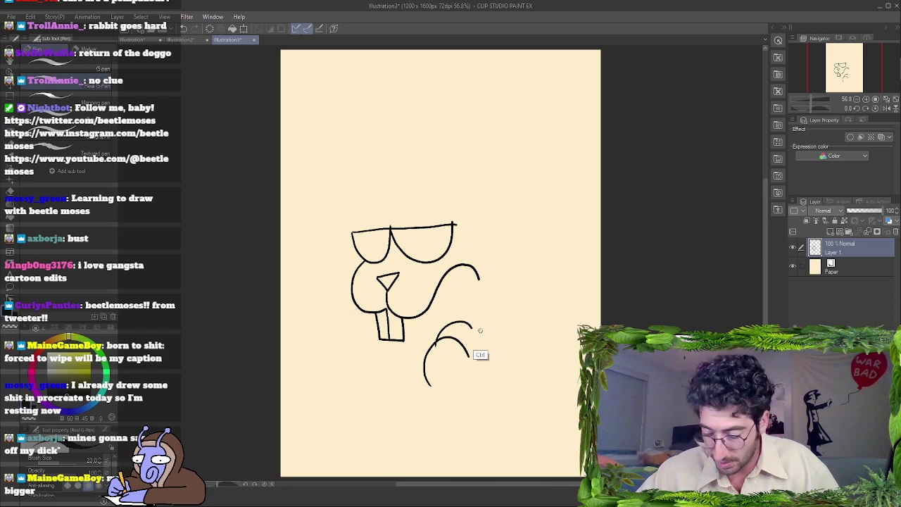
key("ctrl+z")
key("ctrl+z")
Draw the curled fingers and lower palm curve of a raised hand below the rabbit's near cheek.
mouse_move(424, 380)
left_mouse_down()
mouse_move(433, 351)
mouse_move(455, 355)
mouse_move(447, 336)
mouse_move(458, 338)
mouse_move(441, 310)
mouse_move(457, 302)
mouse_move(484, 333)
left_mouse_up()
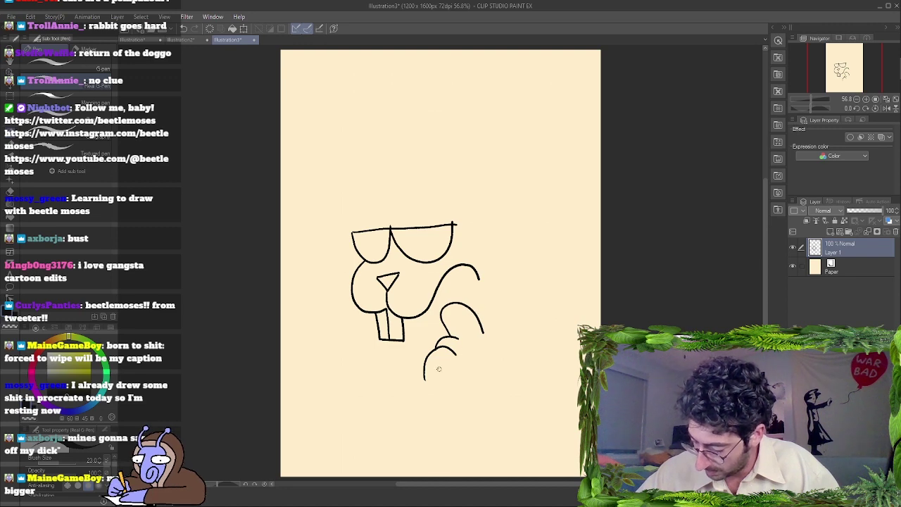
mouse_move(435, 374)
left_mouse_down()
mouse_move(443, 403)
mouse_move(463, 404)
left_mouse_up()
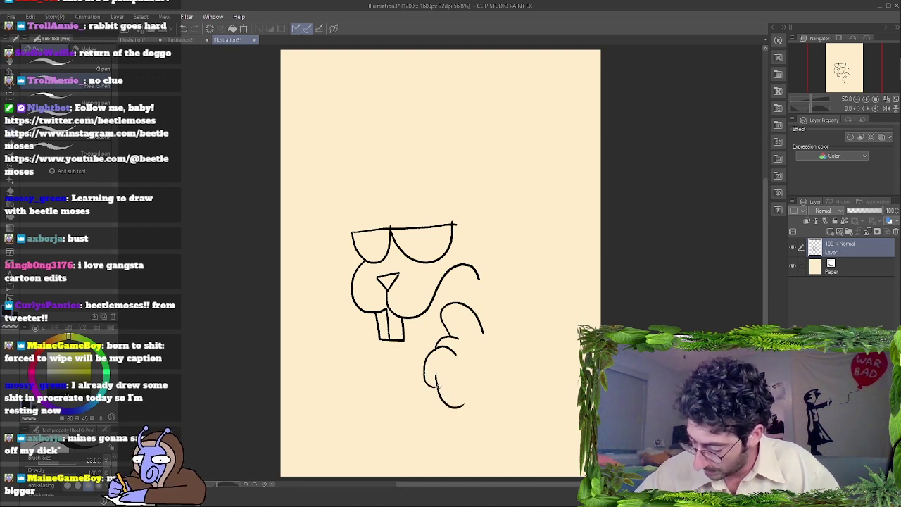
left_click_drag(448, 371, 465, 353)
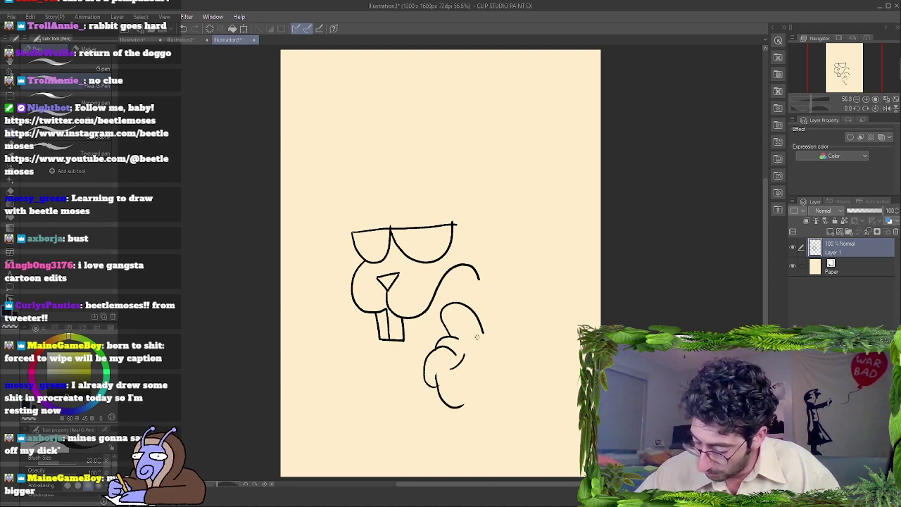
key("ctrl+z")
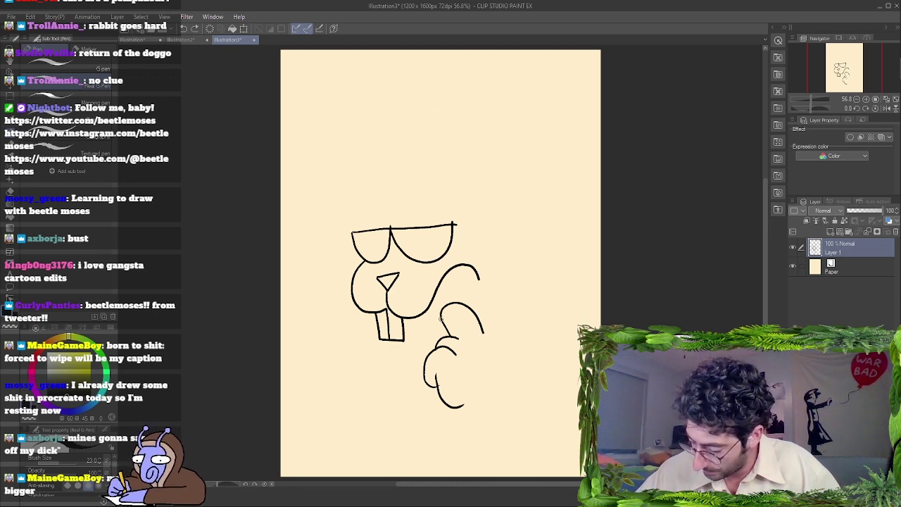
Draw a carrot with a leafy top gripped in the hand, plus the thumb bump above it and the palm's outer edge.
mouse_move(437, 320)
left_mouse_down()
mouse_move(442, 298)
mouse_move(526, 296)
left_mouse_up()
mouse_move(479, 322)
left_mouse_down()
mouse_move(525, 324)
mouse_move(534, 310)
left_mouse_up()
mouse_move(536, 320)
left_mouse_down()
mouse_move(534, 395)
mouse_move(557, 361)
mouse_move(563, 318)
mouse_move(527, 310)
mouse_move(483, 335)
left_mouse_up()
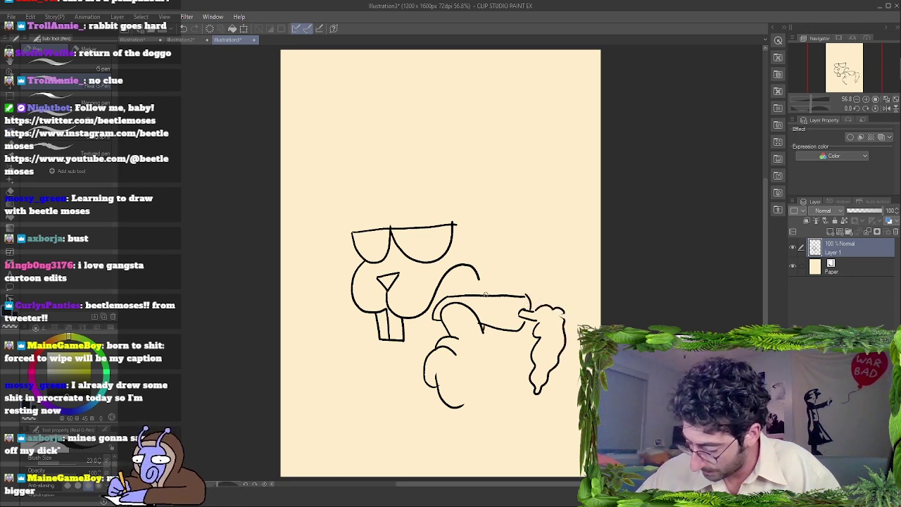
left_click_drag(485, 297, 509, 296)
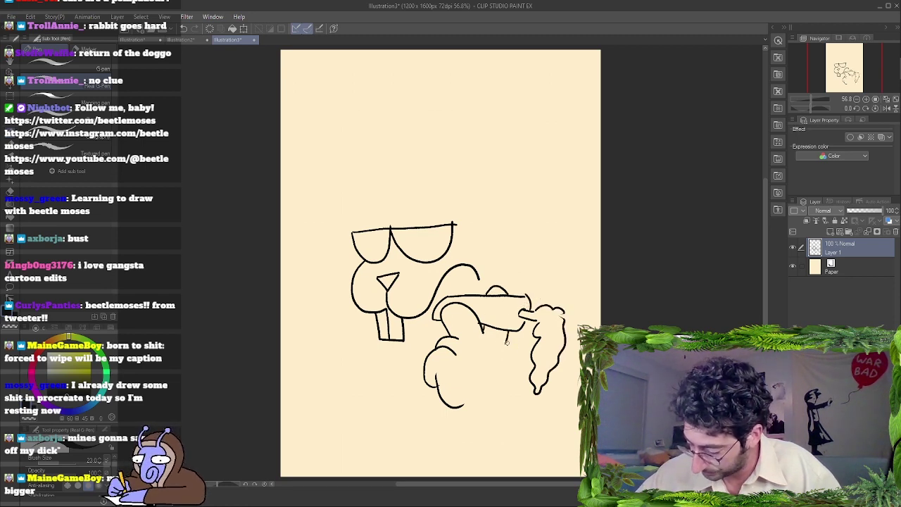
left_click_drag(506, 337, 512, 376)
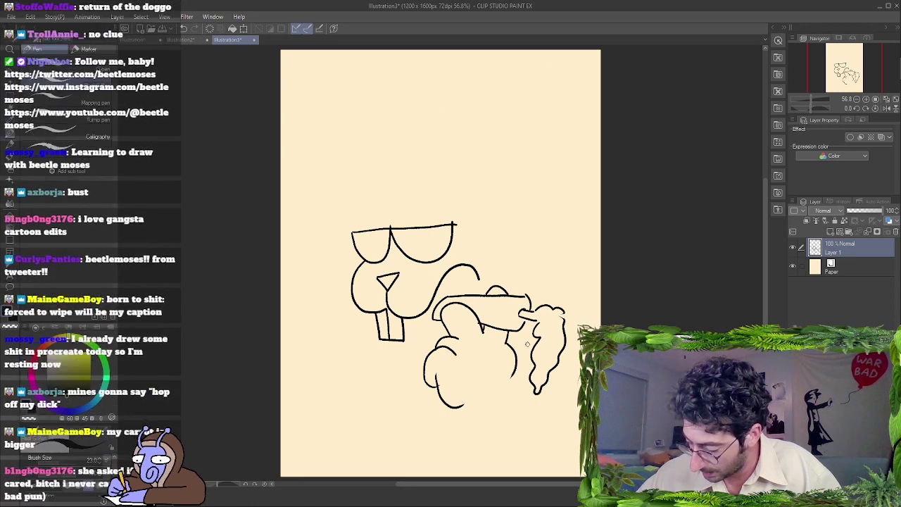
Undo the whole carrot and hand, back to the face with sunglasses, muzzle and teeth.
key("ctrl+z")
key("ctrl+z")
key("ctrl+z")
key("ctrl+z")
key("ctrl+z")
key("ctrl+z")
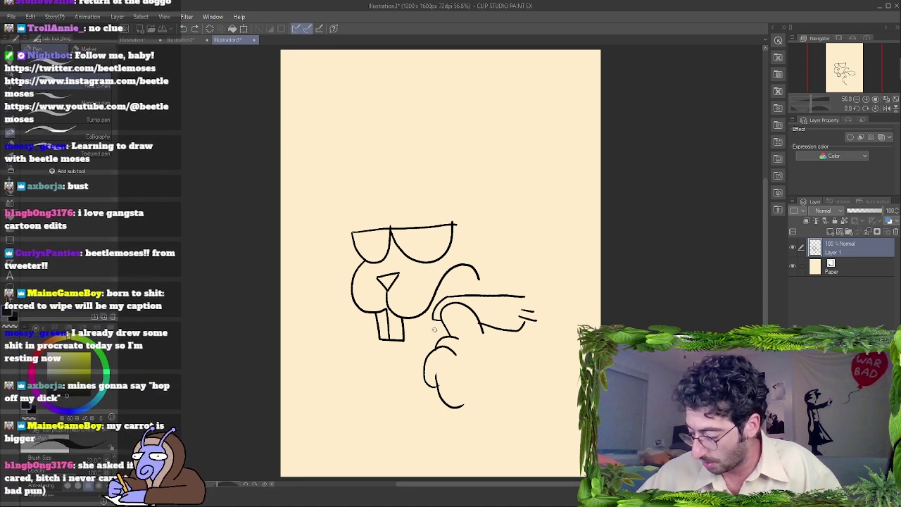
key("ctrl+z")
key("ctrl+z")
key("ctrl+z")
key("ctrl+z")
key("ctrl+z")
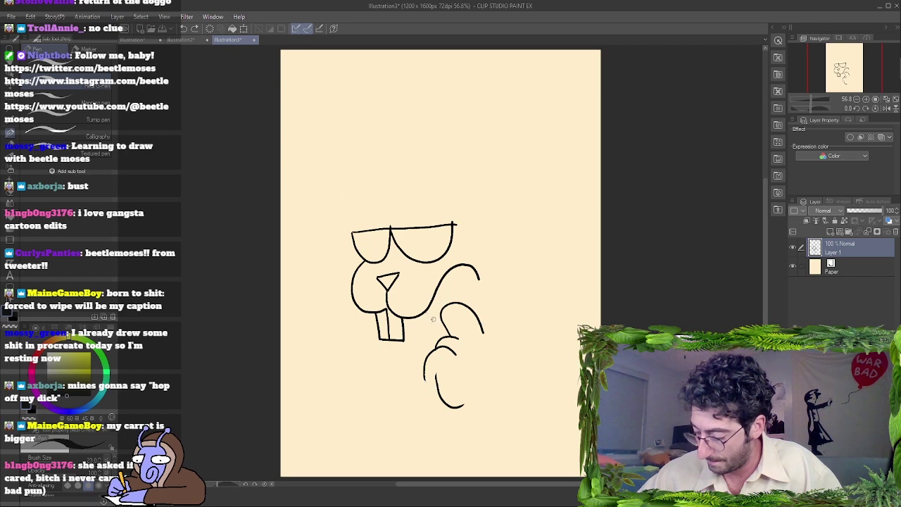
key("ctrl+z")
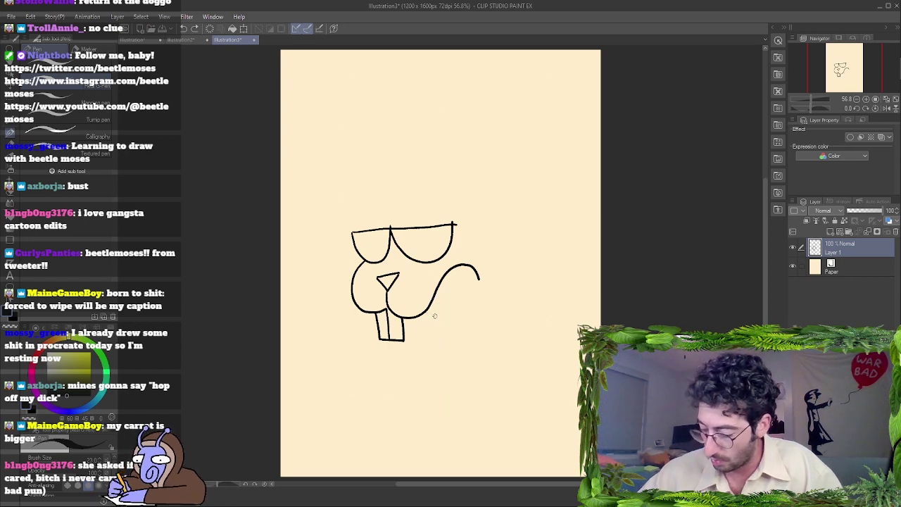
Redraw the hand as three stacked curled fingers below the cheek, redoing the uppermost finger until its curve fits.
mouse_move(427, 373)
left_mouse_down()
mouse_move(446, 347)
mouse_move(465, 360)
left_mouse_up()
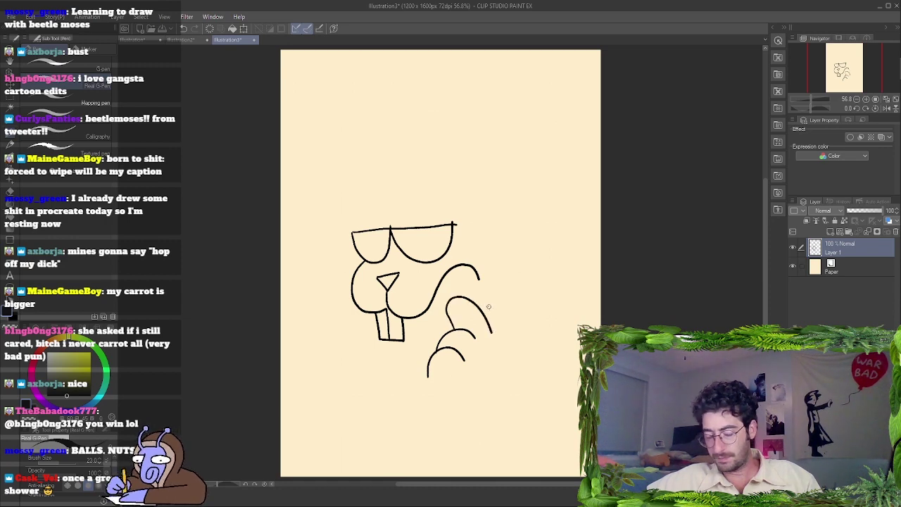
key("ctrl+z")
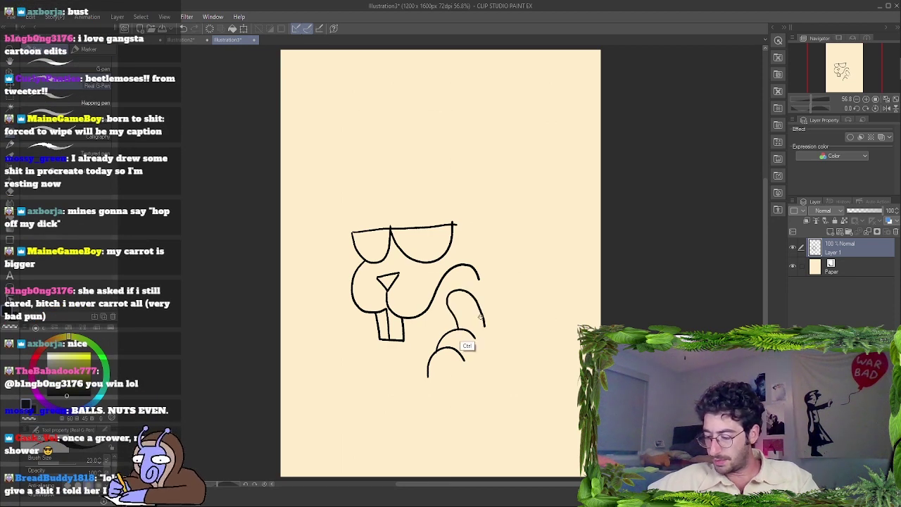
key("ctrl+z")
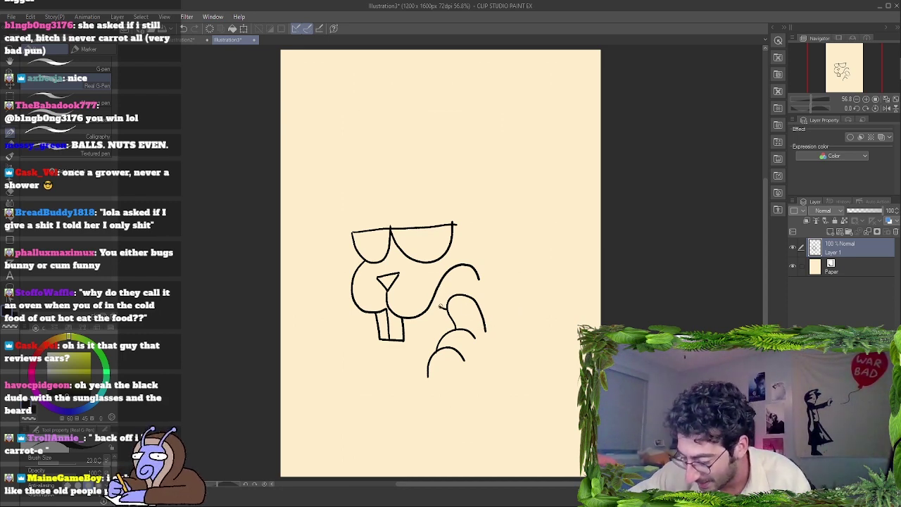
Outline a carrot lying across the uppermost finger, with a tip near the cheek, a rounded far end and a short stem.
left_click_drag(442, 306, 454, 284)
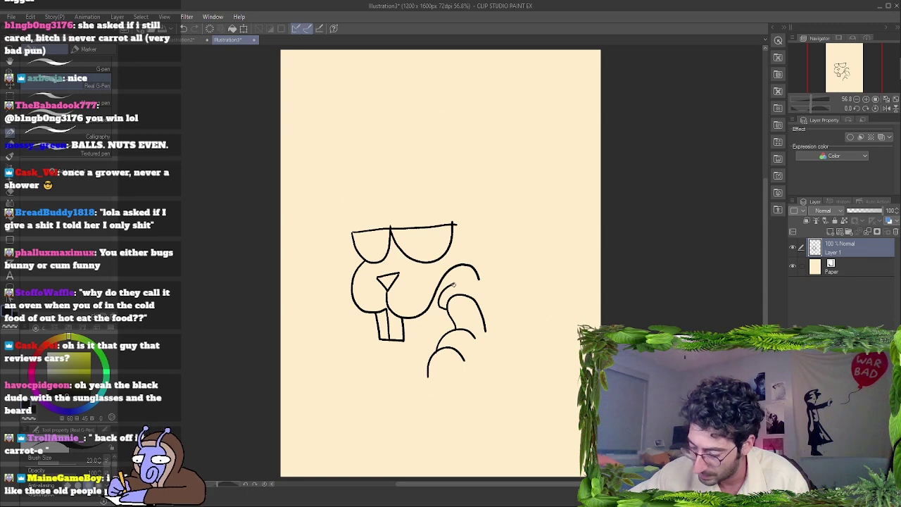
left_click_drag(452, 284, 530, 286)
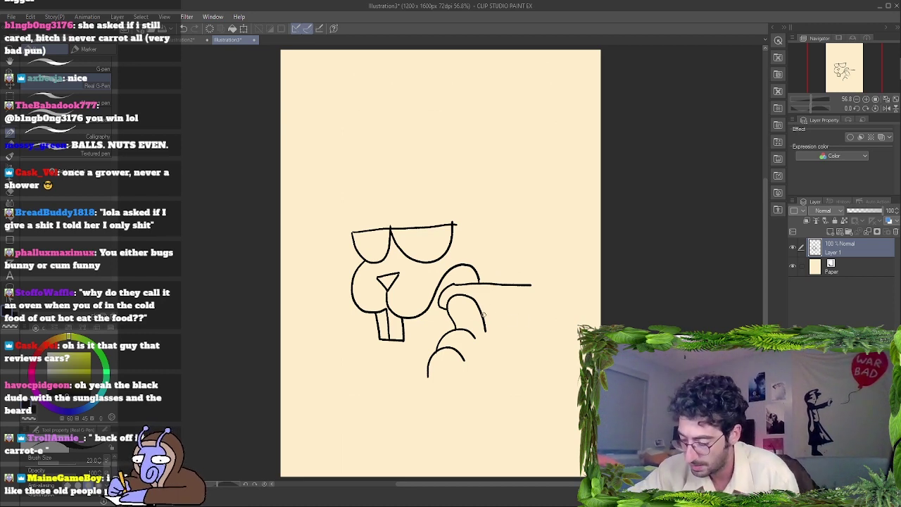
left_click_drag(482, 312, 521, 323)
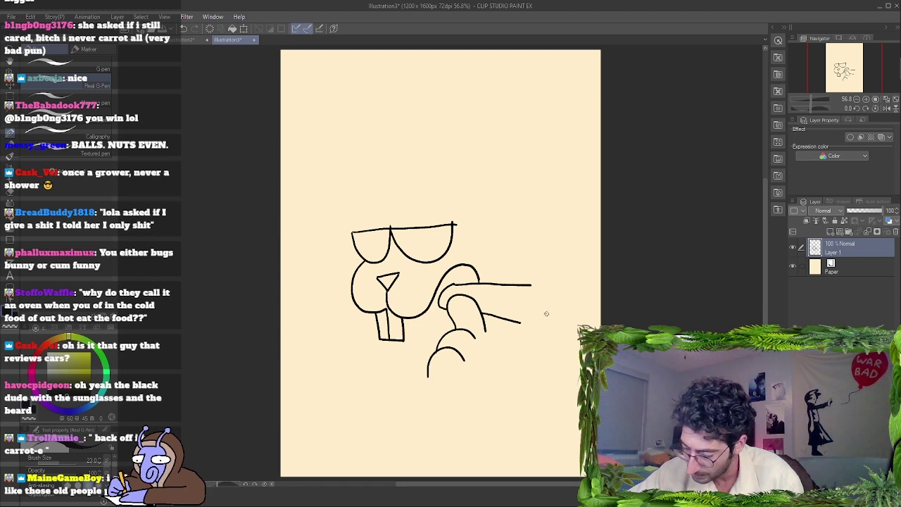
mouse_move(546, 313)
left_mouse_down()
mouse_move(529, 303)
mouse_move(549, 306)
left_mouse_up()
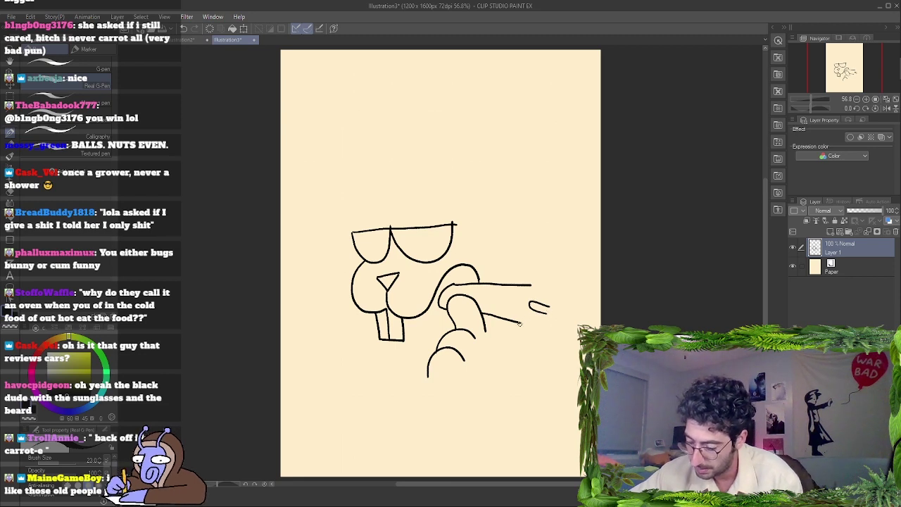
left_click_drag(520, 323, 532, 284)
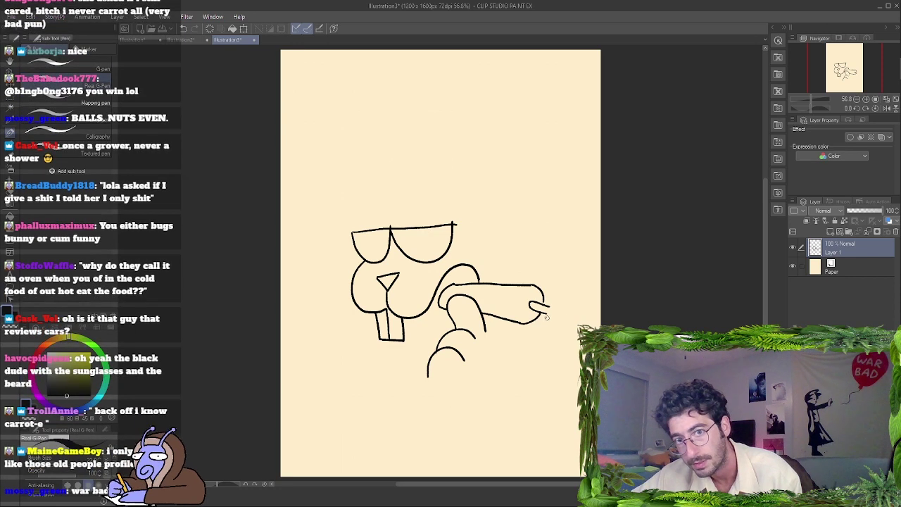
Try the carrot's leafy top as a jagged hanging outline, then as a plain teardrop, undoing each attempt.
left_click(11, 63)
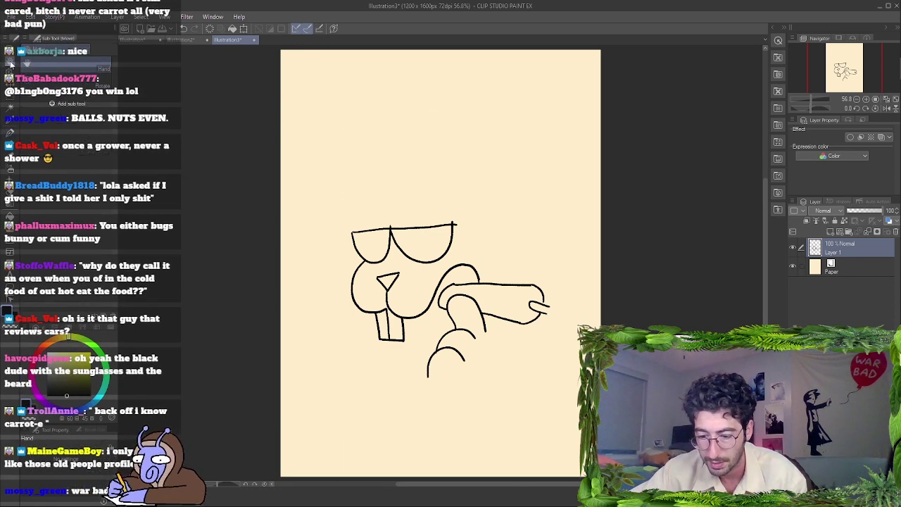
mouse_move(335, 196)
left_mouse_down()
mouse_move(346, 204)
mouse_move(295, 187)
left_mouse_up()
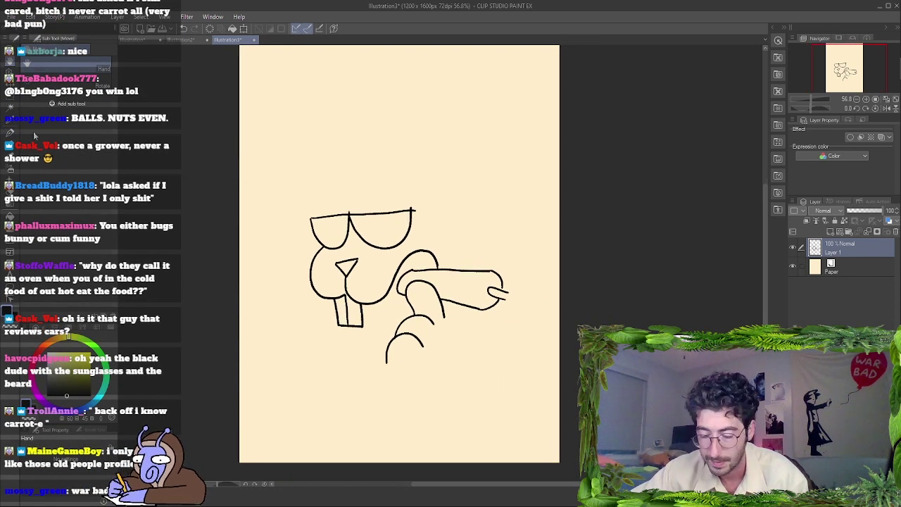
left_click(10, 131)
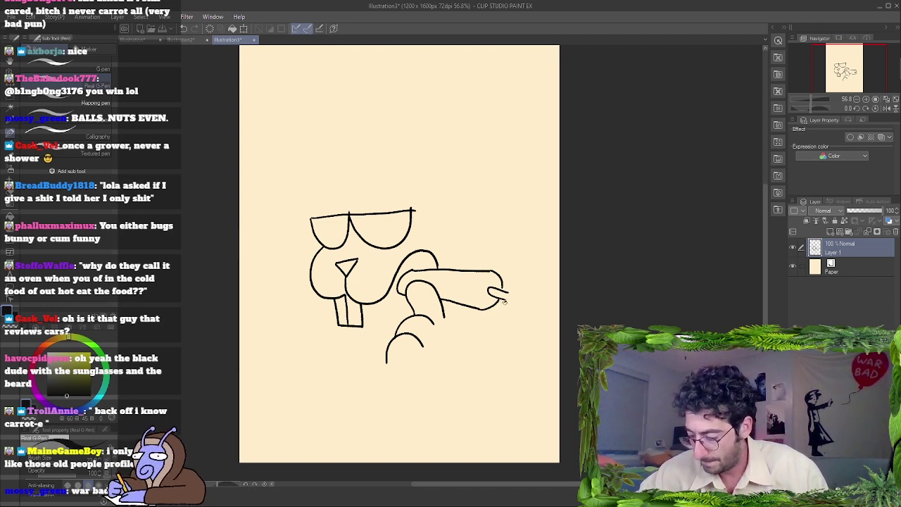
mouse_move(504, 301)
left_mouse_down()
mouse_move(504, 381)
mouse_move(541, 340)
left_mouse_up()
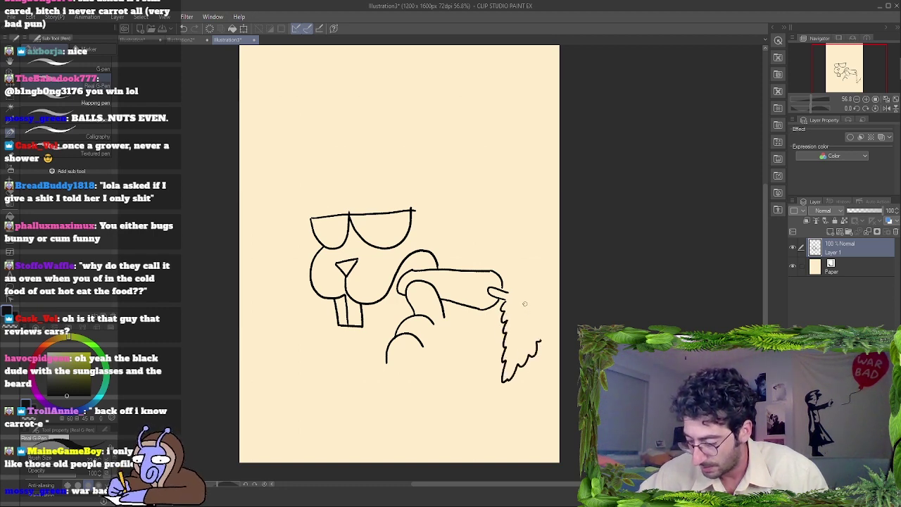
mouse_move(507, 290)
left_mouse_down()
mouse_move(529, 286)
mouse_move(541, 297)
mouse_move(538, 340)
left_mouse_up()
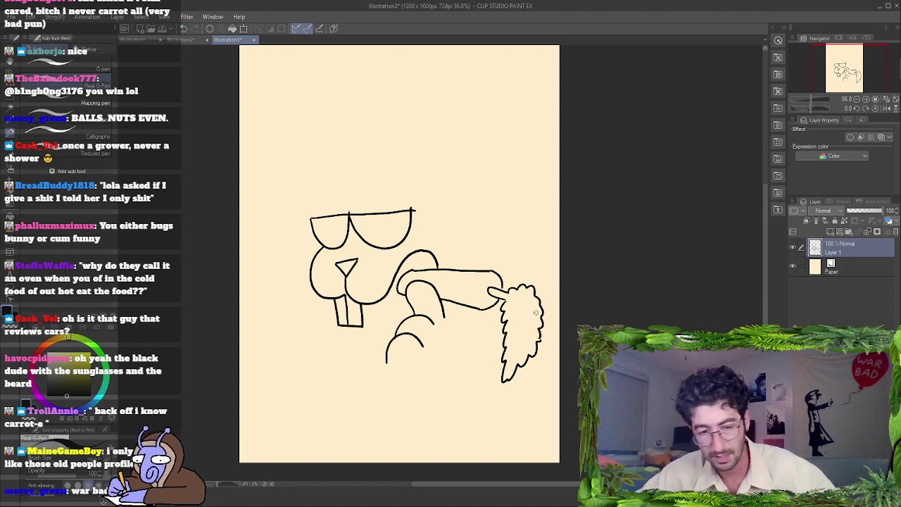
key("ctrl+z")
key("ctrl+z")
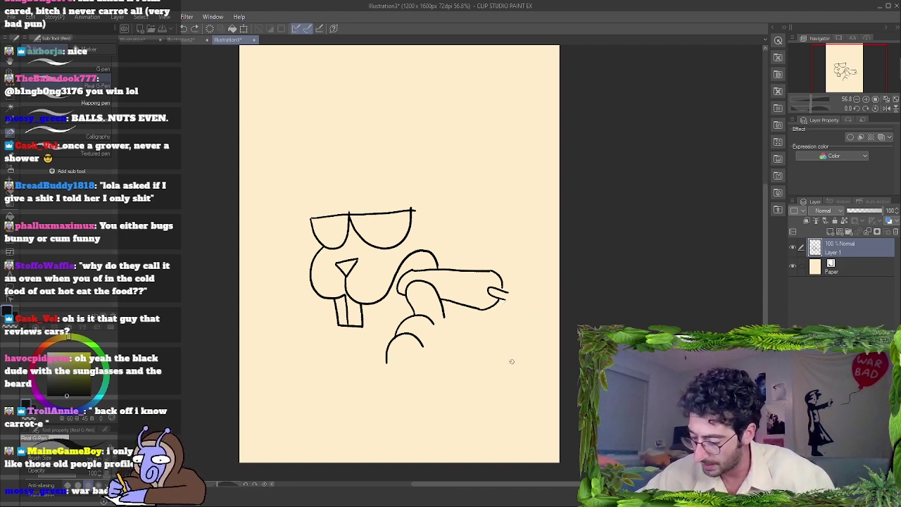
mouse_move(510, 378)
left_mouse_down()
mouse_move(512, 299)
mouse_move(536, 317)
mouse_move(510, 375)
left_mouse_up()
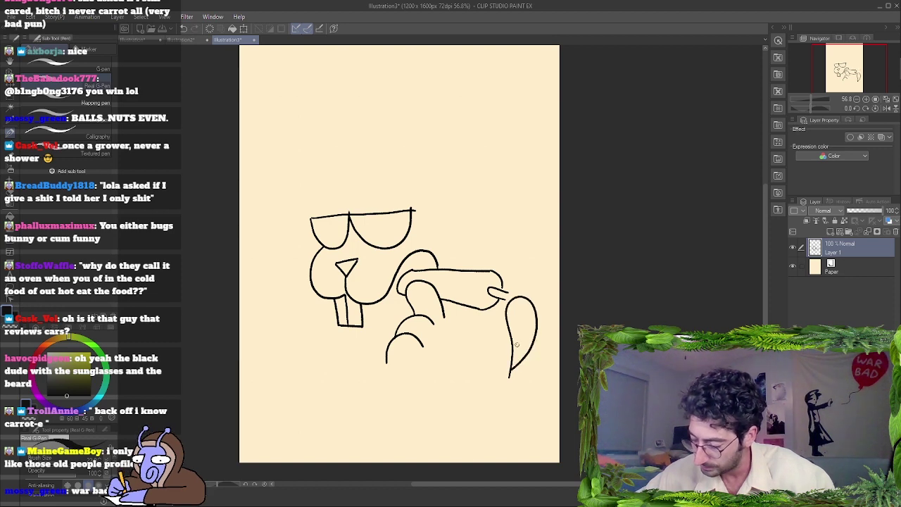
key("ctrl+z")
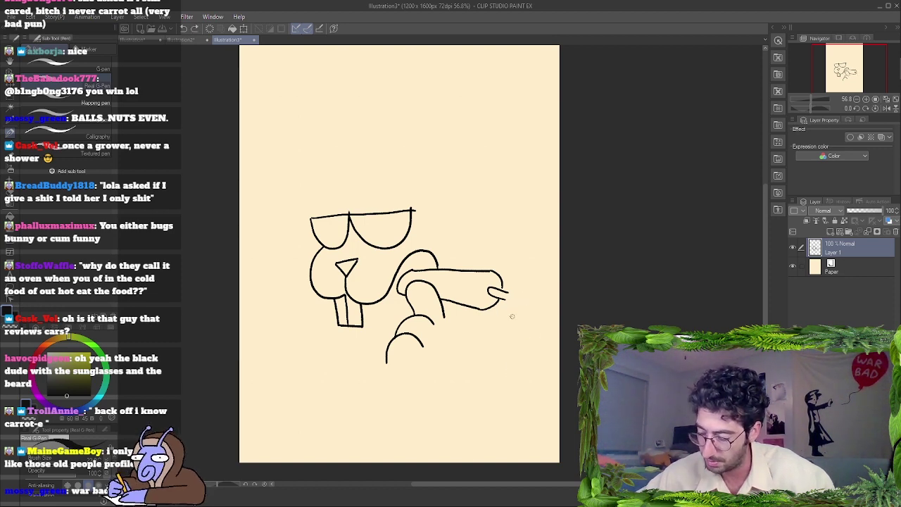
Draw a scalloped leafy top hanging from the carrot's stem and add short curved ridge lines across the carrot's body.
mouse_move(504, 298)
left_mouse_down()
mouse_move(491, 339)
mouse_move(509, 389)
mouse_move(537, 358)
mouse_move(546, 323)
mouse_move(541, 302)
mouse_move(515, 287)
mouse_move(542, 302)
left_mouse_up()
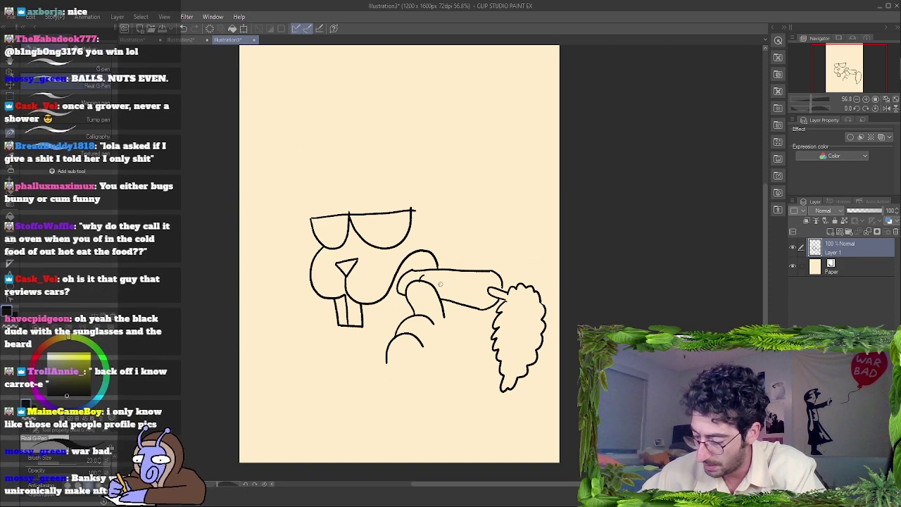
left_click_drag(442, 286, 447, 275)
mouse_move(464, 304)
left_mouse_down()
mouse_move(468, 283)
mouse_move(488, 268)
left_mouse_up()
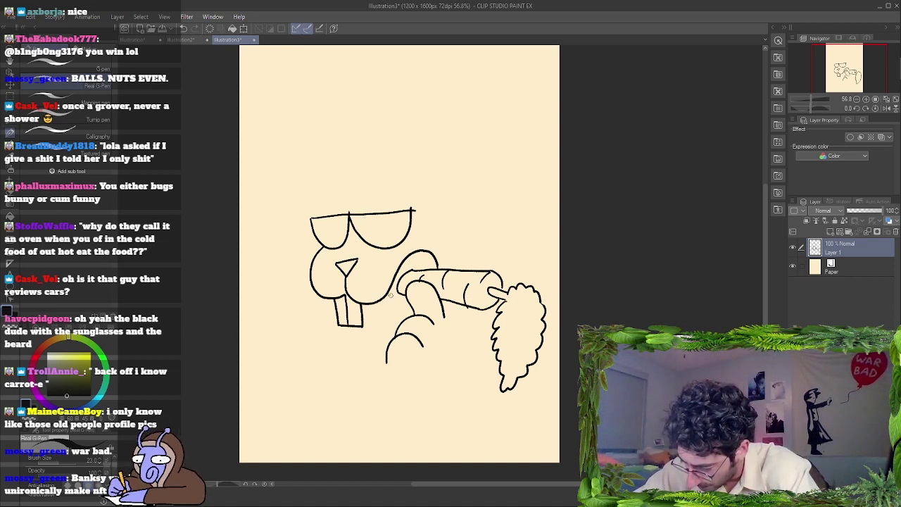
Add short mouth lines between the cheek and the hand, plus two upright tooth lines inside the arch above the carrot.
left_click_drag(378, 301, 408, 296)
key("ctrl+z")
key("ctrl+z")
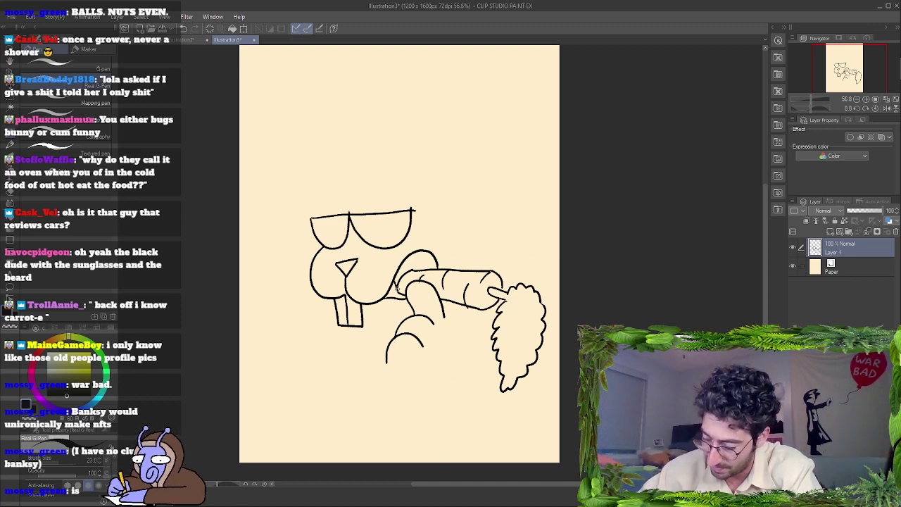
mouse_move(406, 258)
left_mouse_down()
mouse_move(399, 298)
mouse_move(411, 269)
mouse_move(425, 271)
mouse_move(427, 248)
left_mouse_up()
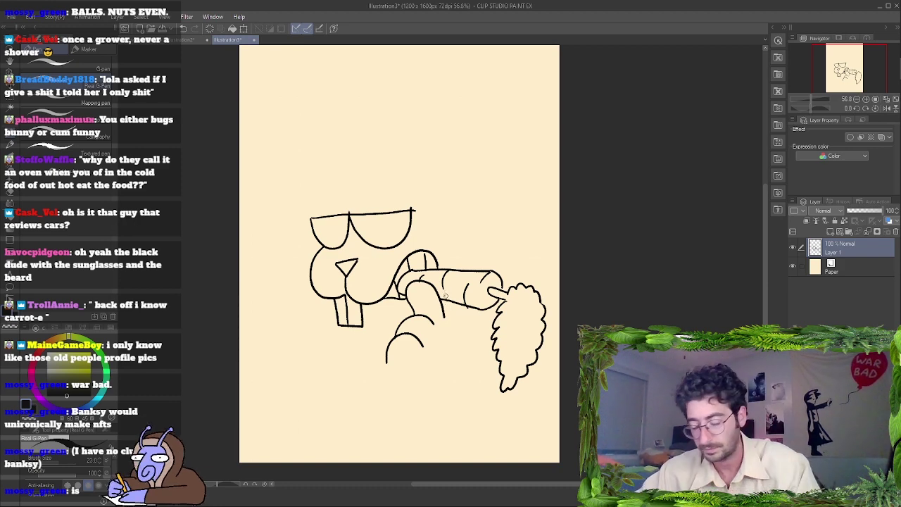
Draw another finger wrapped around the carrot, with a rounded bump above it and short finger lines below it.
mouse_move(443, 316)
left_mouse_down()
mouse_move(463, 259)
mouse_move(478, 270)
left_mouse_up()
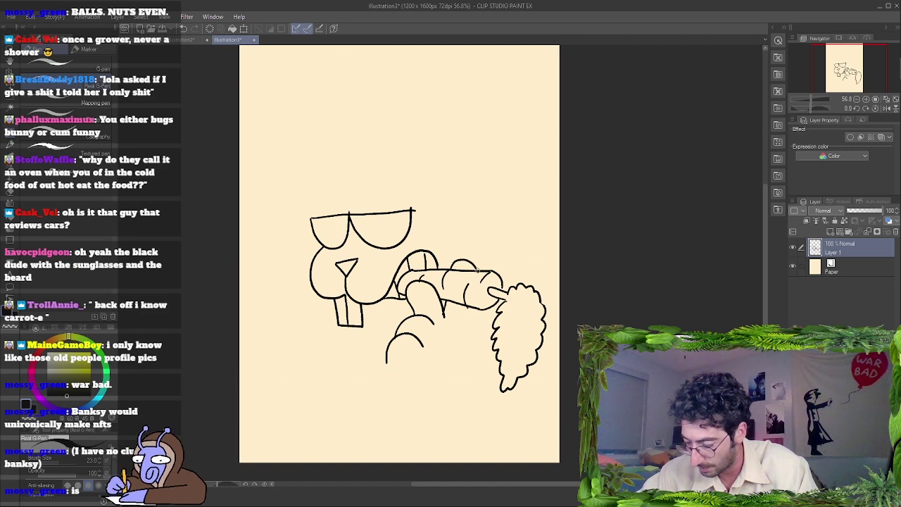
key("ctrl+z")
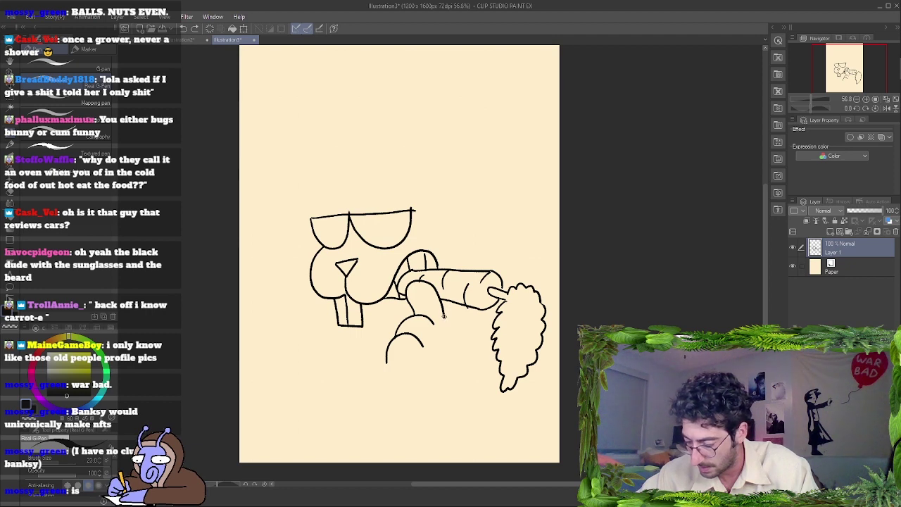
left_click_drag(444, 316, 448, 301)
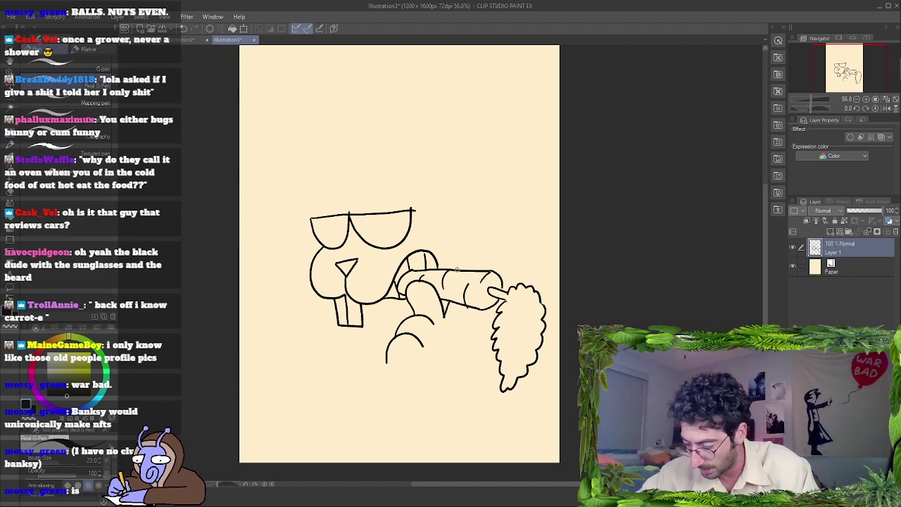
mouse_move(457, 270)
left_mouse_down()
mouse_move(462, 258)
mouse_move(484, 265)
left_mouse_up()
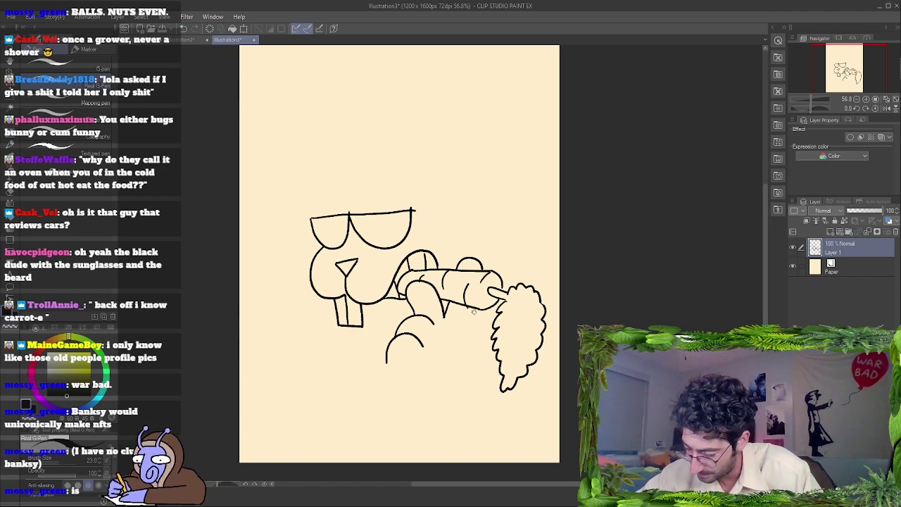
left_click_drag(476, 314, 473, 325)
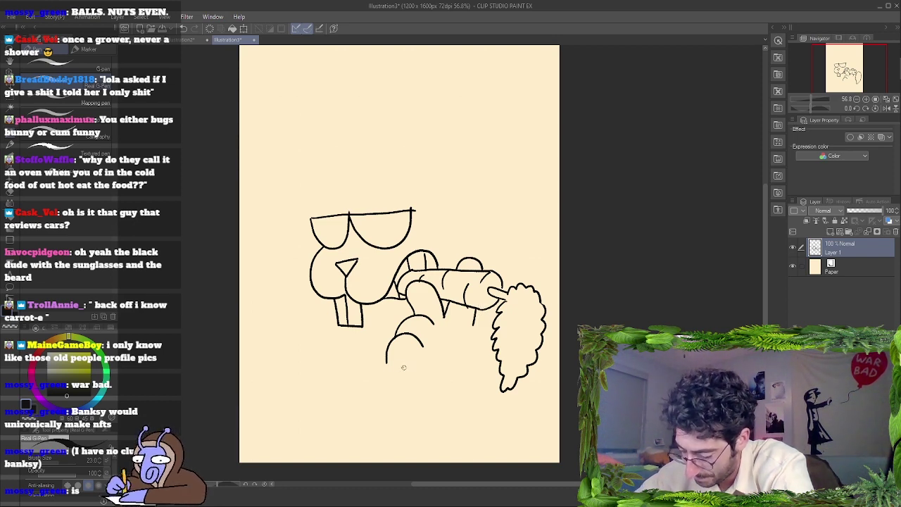
Close the lowest curled finger and outline the rounded palm from the fingers down and back up to the carrot.
mouse_move(399, 362)
left_mouse_down()
mouse_move(412, 397)
mouse_move(448, 401)
left_mouse_up()
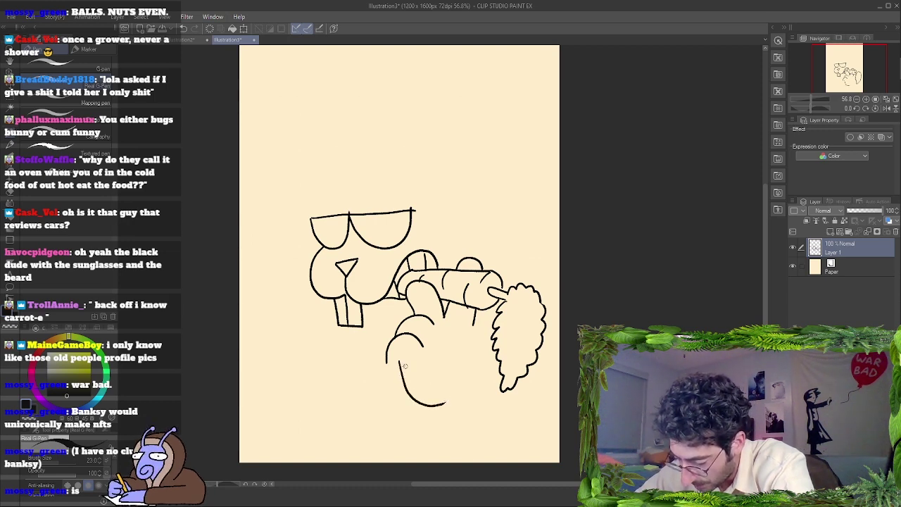
mouse_move(386, 360)
left_mouse_down()
mouse_move(387, 373)
mouse_move(403, 380)
left_mouse_up()
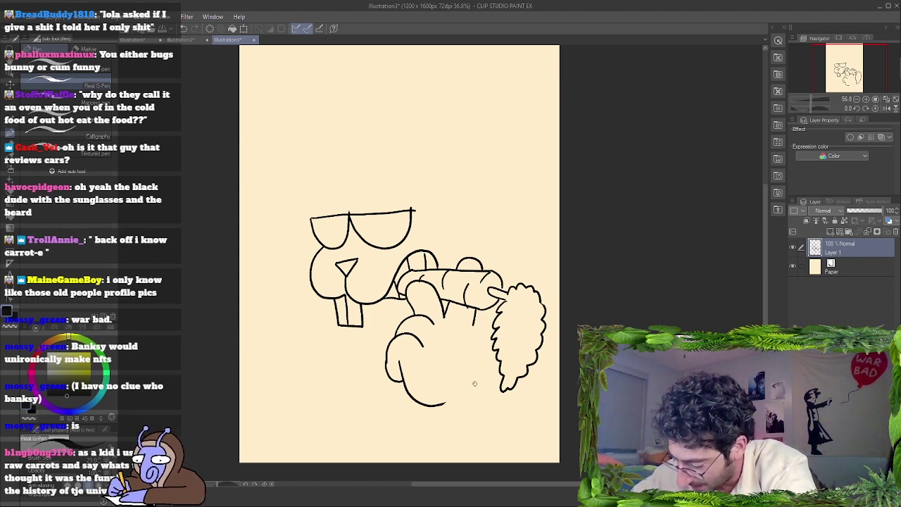
mouse_move(474, 383)
left_mouse_down()
mouse_move(482, 361)
mouse_move(474, 326)
left_mouse_up()
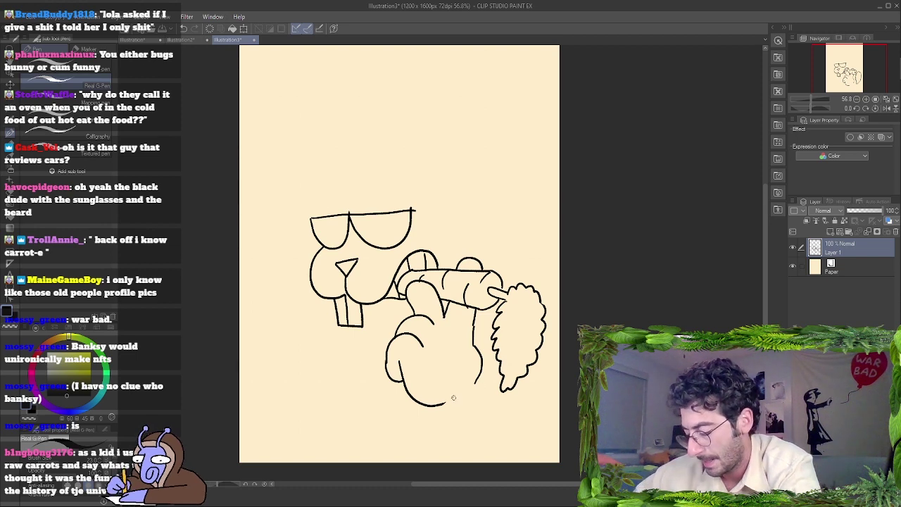
left_click_drag(445, 404, 479, 382)
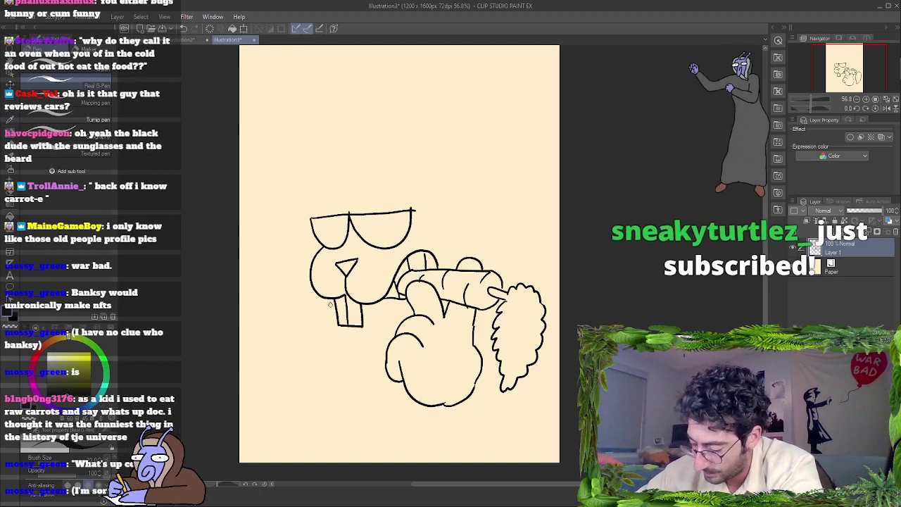
Draw the lower jaw behind the buck teeth, with a small curve on one side and a lip line running to the hand.
left_click_drag(322, 299, 329, 314)
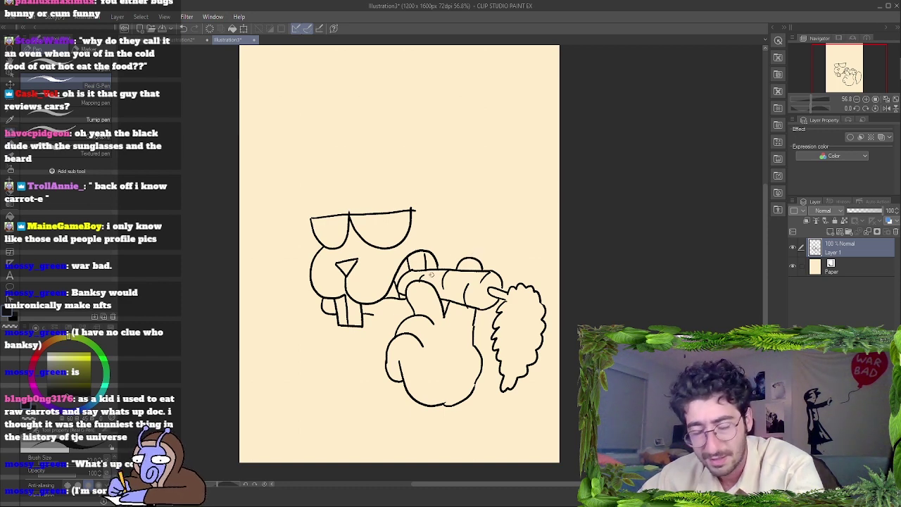
left_click_drag(372, 309, 406, 321)
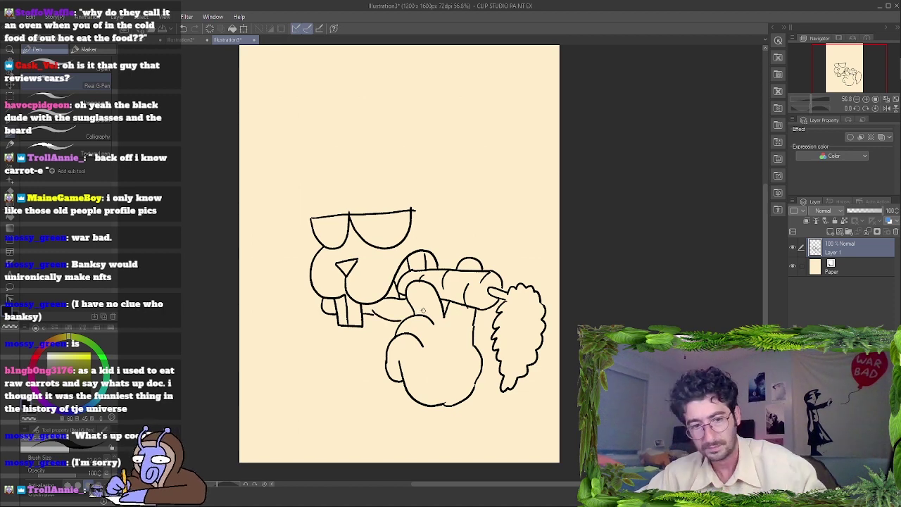
key("ctrl+z")
mouse_move(372, 311)
left_mouse_down()
mouse_move(387, 322)
mouse_move(407, 318)
left_mouse_up()
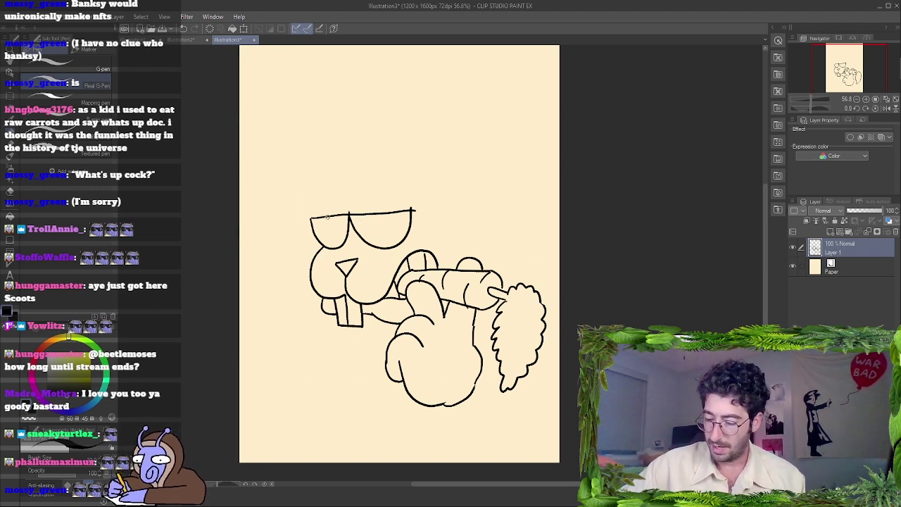
Draw the forehead above the sunglasses with a spiky hair tuft and a short head line behind it.
left_click_drag(326, 215, 337, 201)
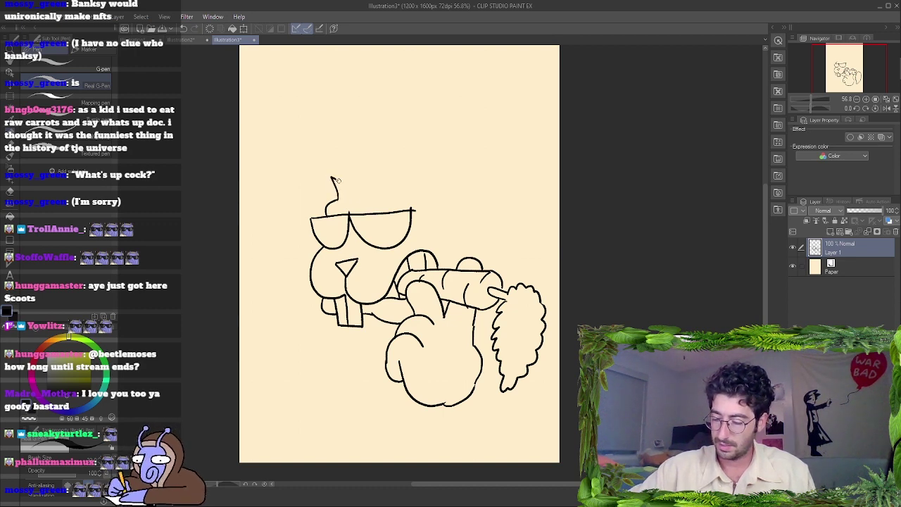
mouse_move(337, 180)
left_mouse_down()
mouse_move(347, 156)
mouse_move(375, 171)
mouse_move(370, 160)
mouse_move(392, 177)
left_mouse_up()
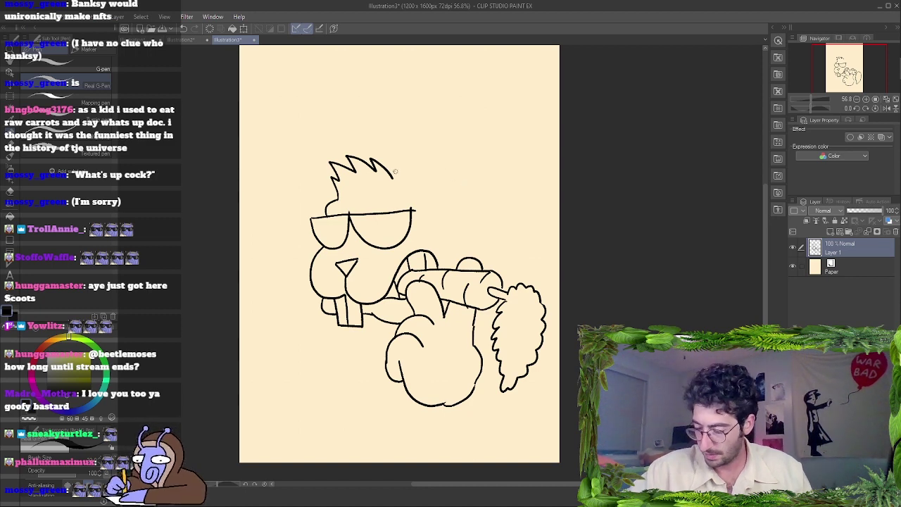
key("ctrl+z")
left_click_drag(388, 173, 411, 172)
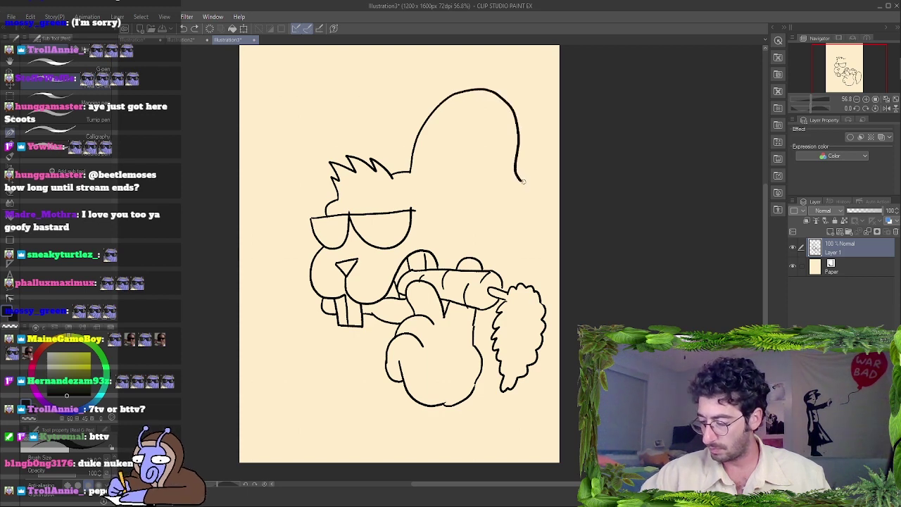
Outline a large ear arching back from the head with a hooked tip, and add its curved inner edge.
key("ctrl+z")
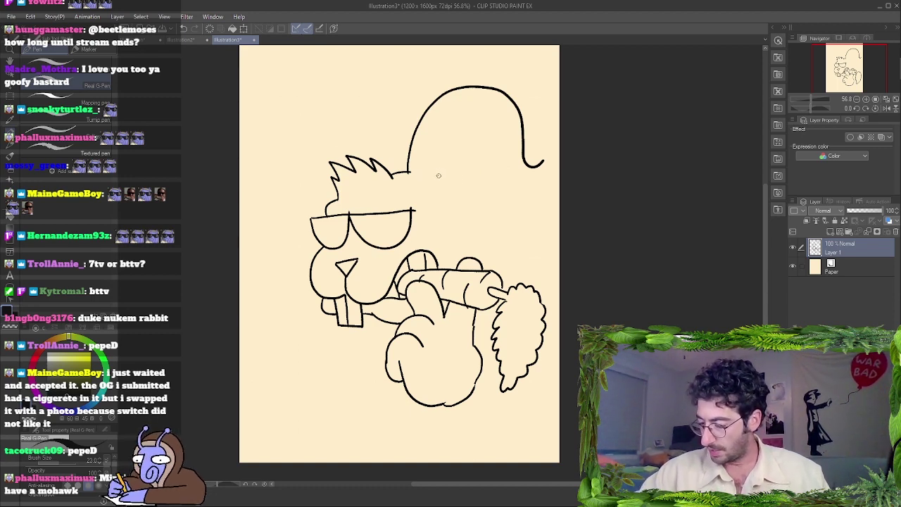
mouse_move(444, 163)
left_mouse_down()
mouse_move(457, 141)
mouse_move(495, 120)
left_mouse_up()
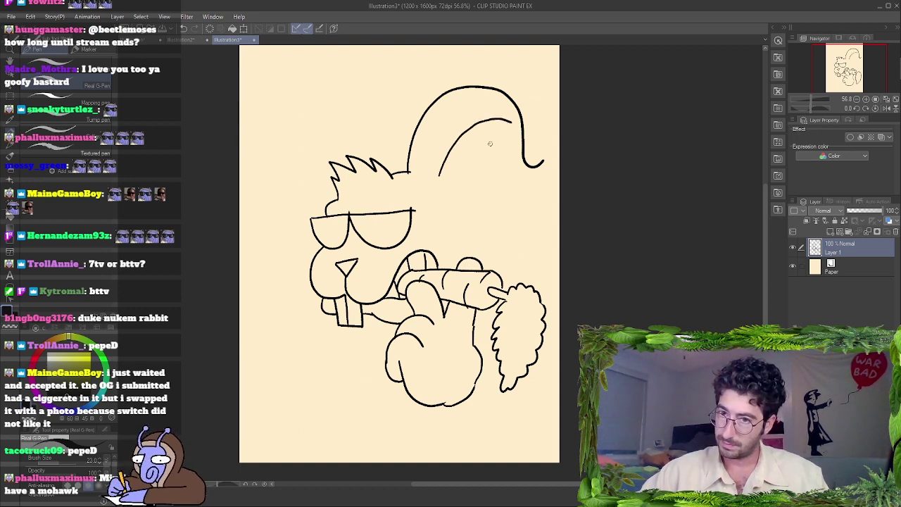
key("ctrl+z")
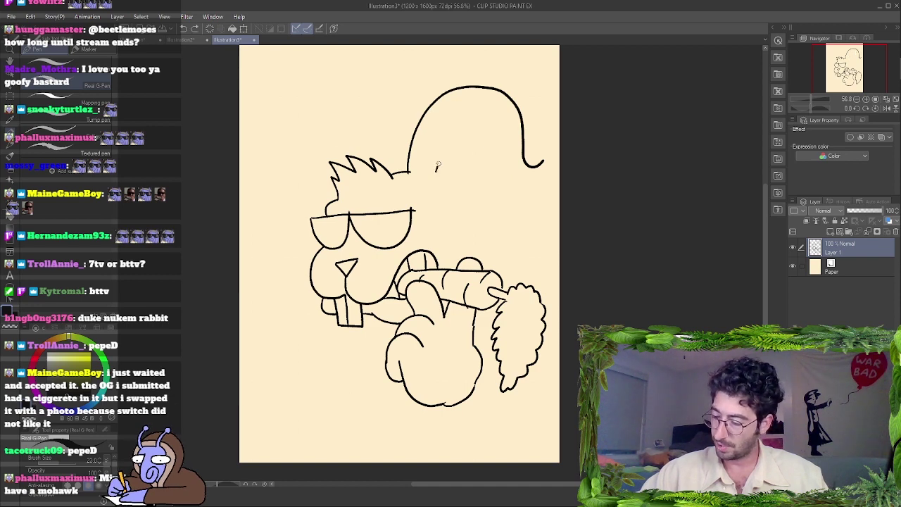
left_click_drag(456, 137, 512, 126)
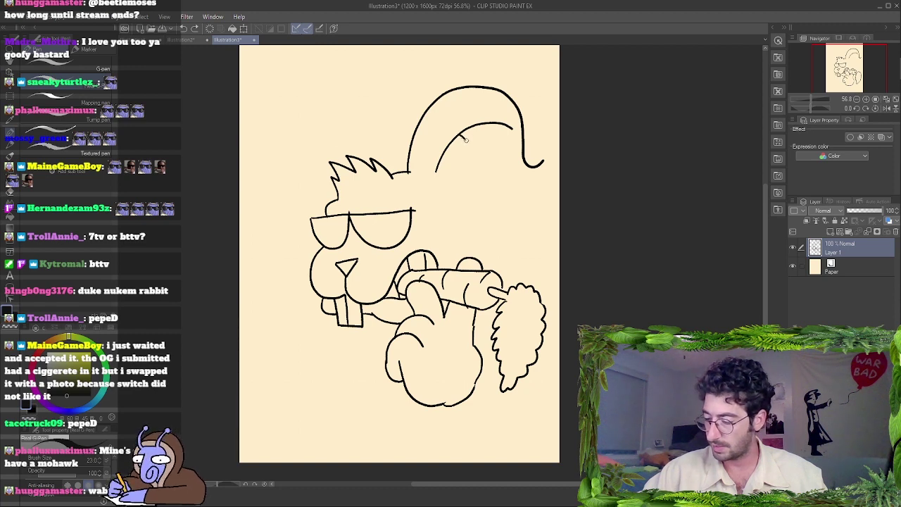
Close the drooping ear tip with a sweeping lower edge and add a pointed fold shape inside the bend.
mouse_move(461, 134)
left_mouse_down()
mouse_move(481, 166)
mouse_move(516, 185)
left_mouse_up()
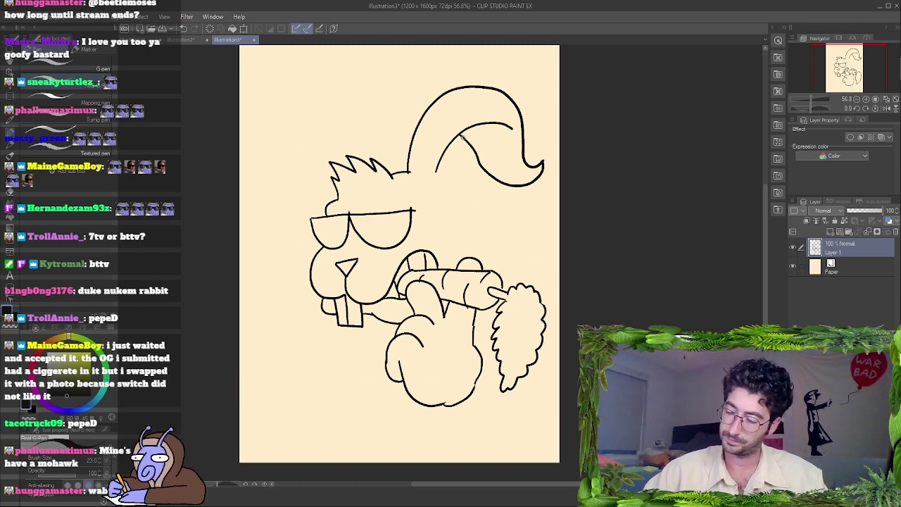
key("ctrl+z")
mouse_move(465, 142)
left_mouse_down()
mouse_move(504, 180)
mouse_move(532, 176)
mouse_move(543, 163)
left_mouse_up()
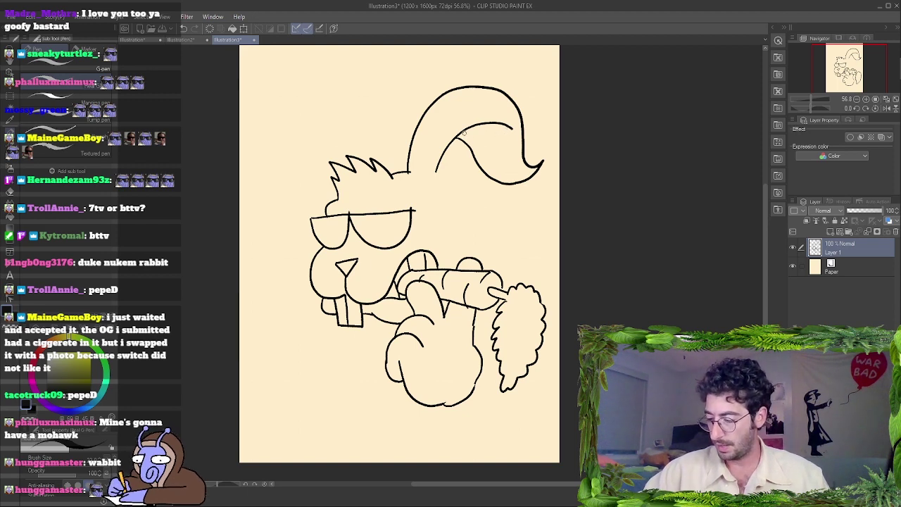
mouse_move(473, 137)
left_mouse_down()
mouse_move(494, 167)
mouse_move(504, 128)
left_mouse_up()
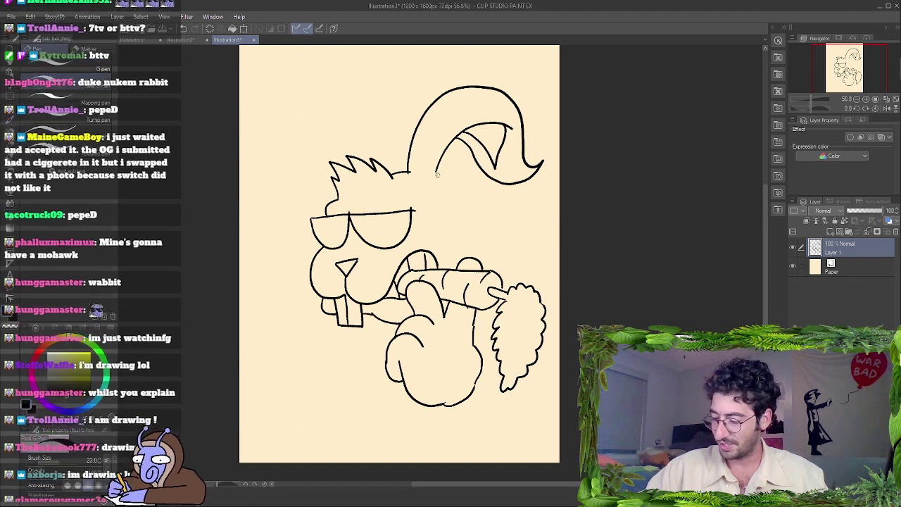
Draw the back of the head from the ear to the carrot with pointed cheek fur and a curved cheek crease.
left_click_drag(436, 172, 453, 185)
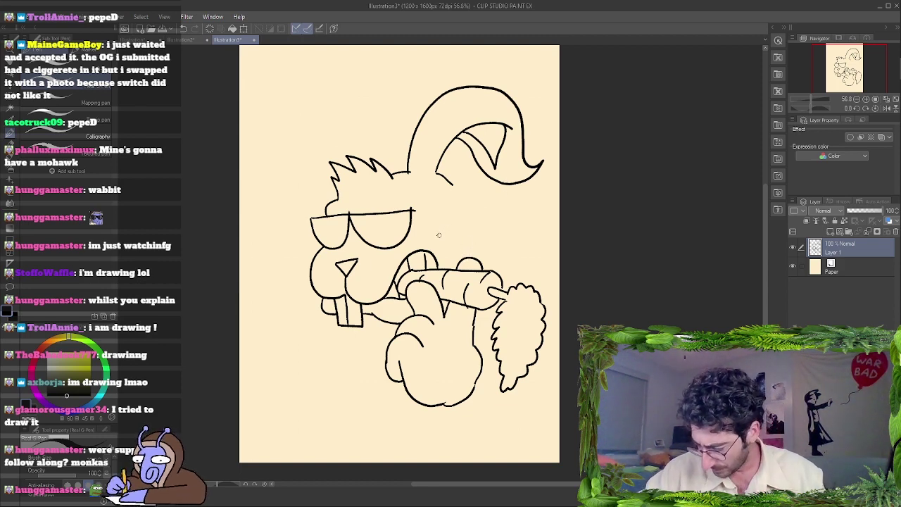
left_click_drag(440, 235, 458, 263)
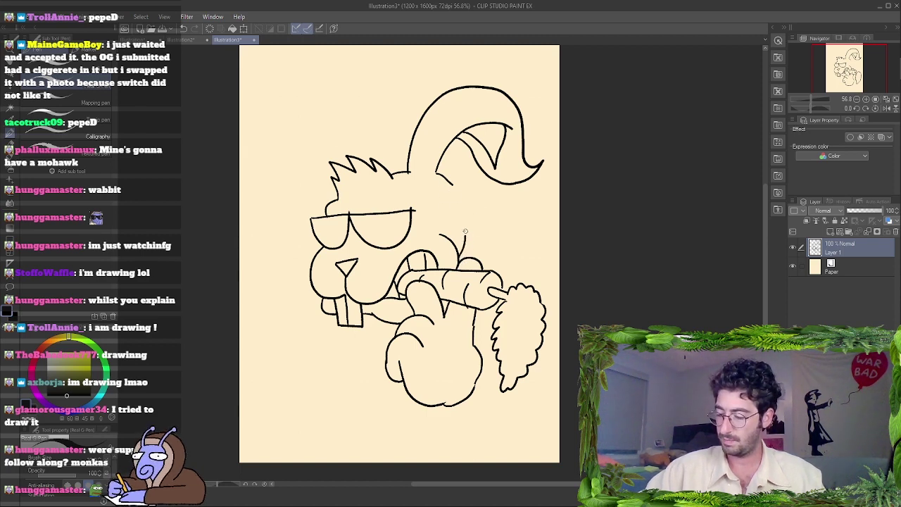
mouse_move(465, 233)
left_mouse_down()
mouse_move(477, 229)
mouse_move(467, 189)
left_mouse_up()
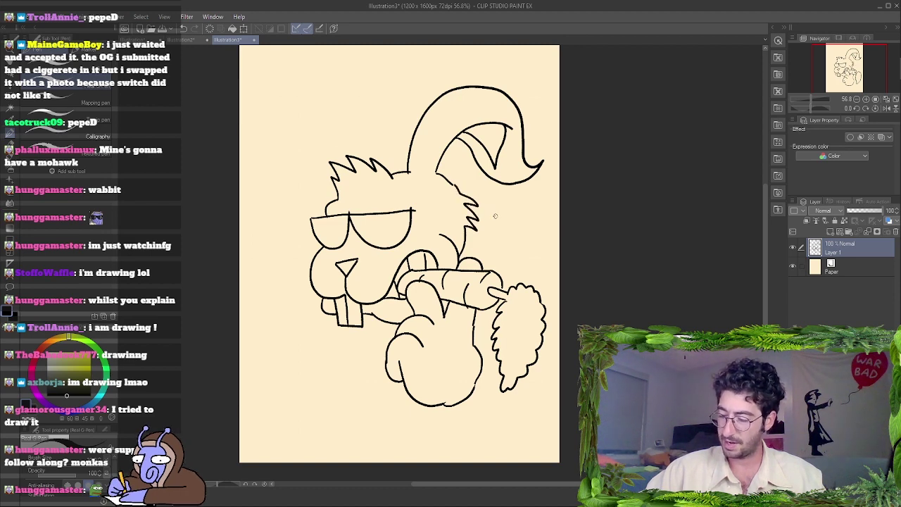
key("ctrl+z")
key("ctrl+z")
key("ctrl+z")
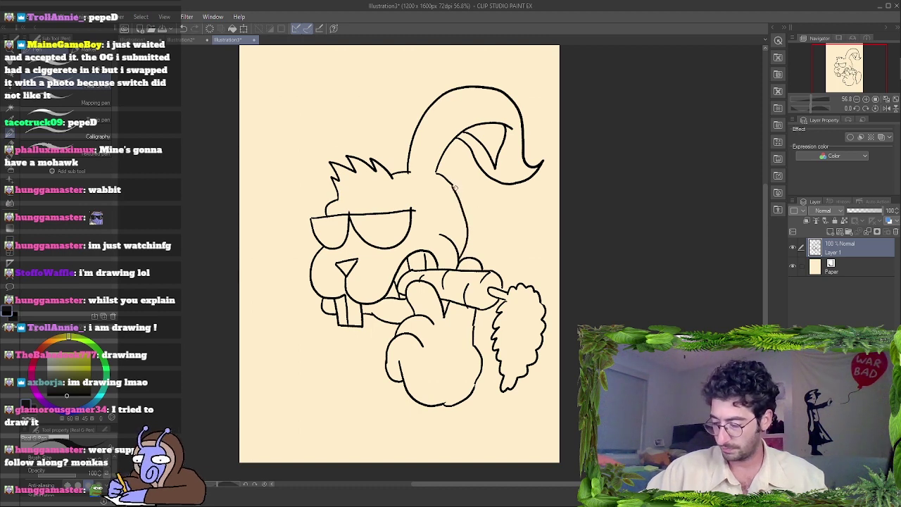
key("ctrl+z")
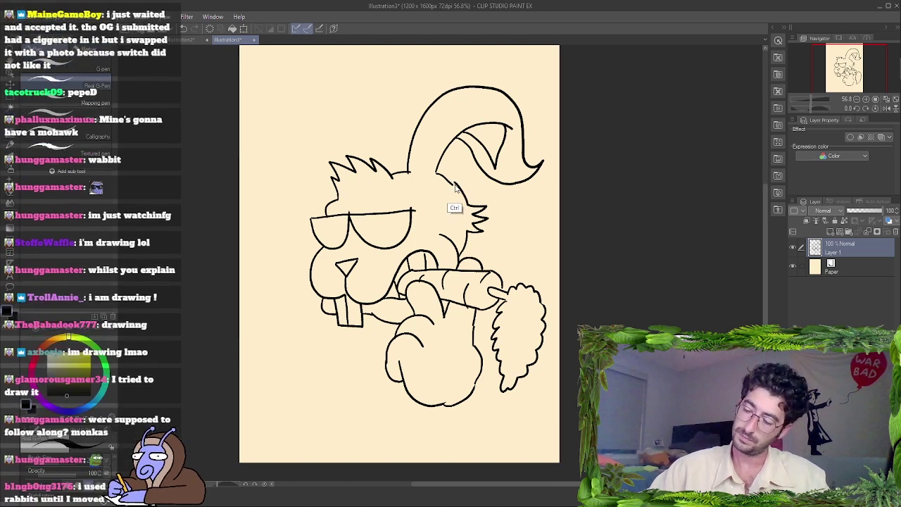
key("ctrl+z")
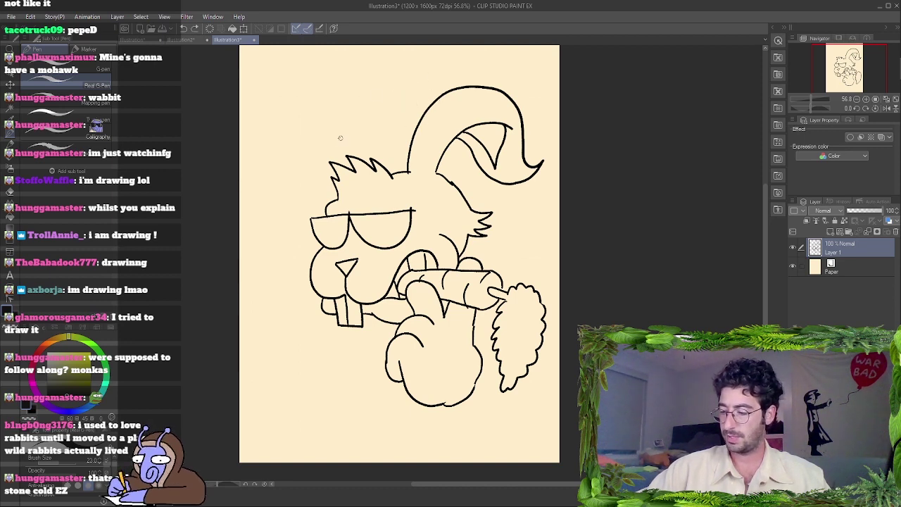
Draw the second arching ear behind the first and add short inner contour lines inside both ears.
mouse_move(339, 165)
left_mouse_down()
mouse_move(342, 121)
mouse_move(365, 94)
mouse_move(413, 86)
left_mouse_up()
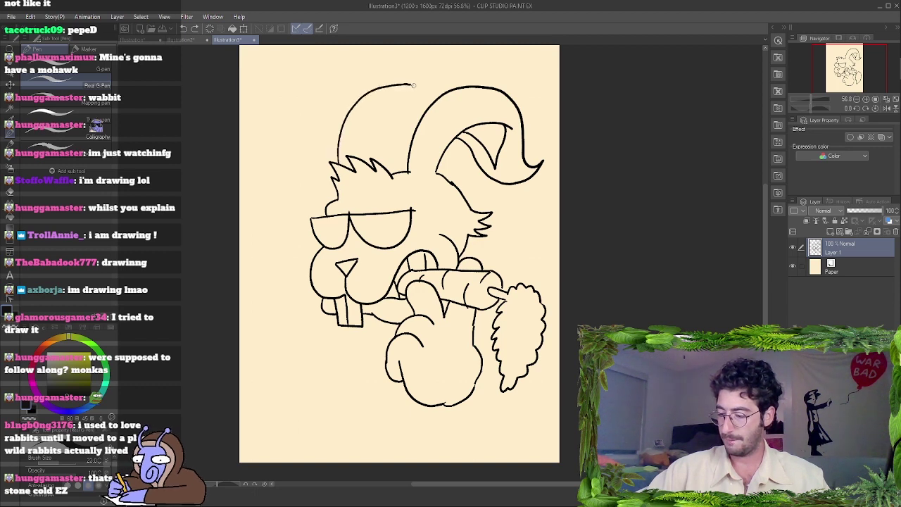
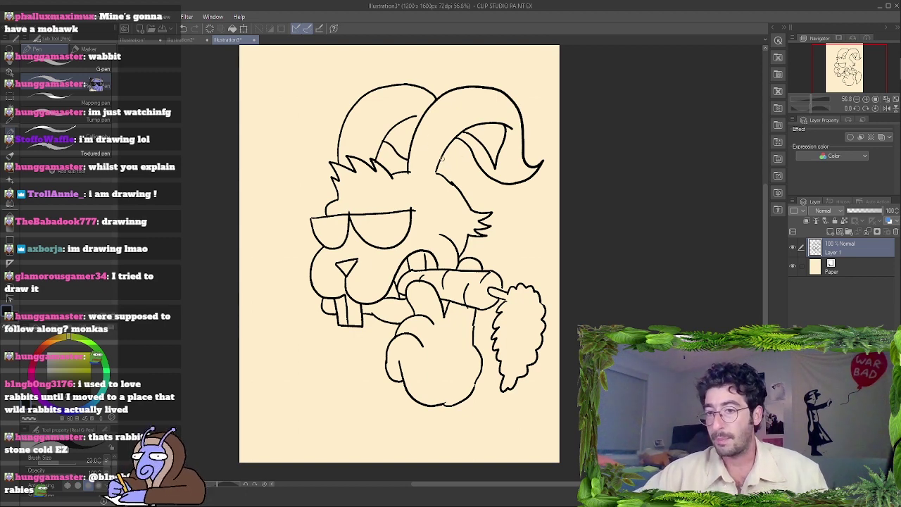
left_click_drag(463, 164, 450, 140)
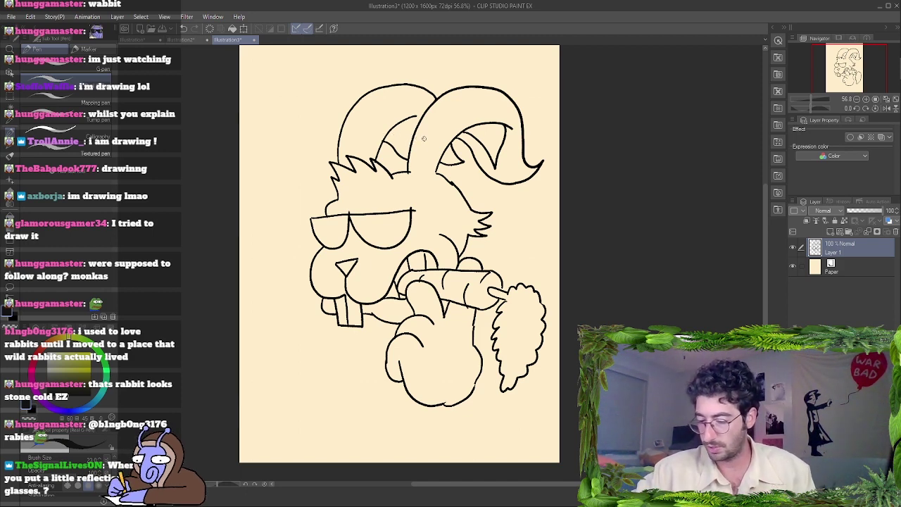
key("ctrl+z")
mouse_move(438, 162)
left_mouse_down()
mouse_move(461, 164)
mouse_move(450, 139)
left_mouse_up()
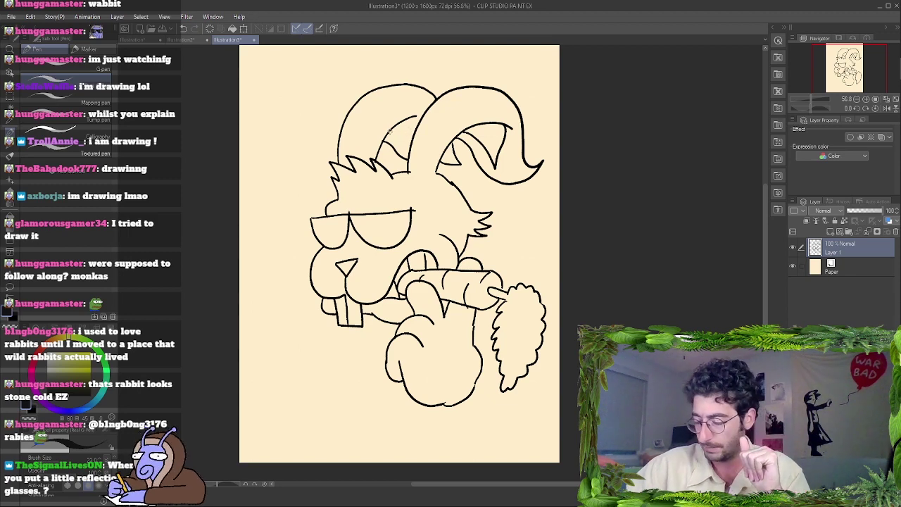
left_click_drag(386, 130, 411, 144)
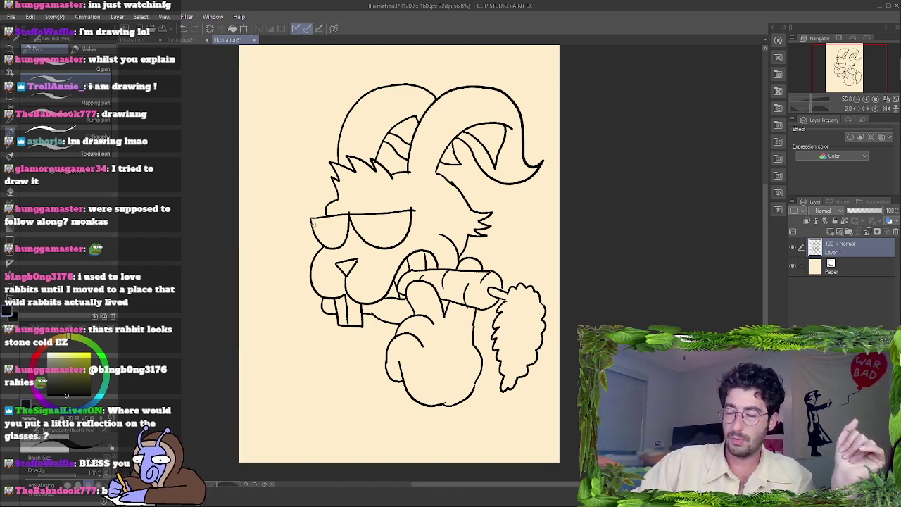
Add diagonal reflection lines across both sunglasses lenses.
left_click_drag(313, 221, 339, 247)
mouse_move(329, 214)
left_mouse_down()
mouse_move(346, 235)
mouse_move(352, 223)
mouse_move(375, 233)
mouse_move(389, 251)
left_mouse_up()
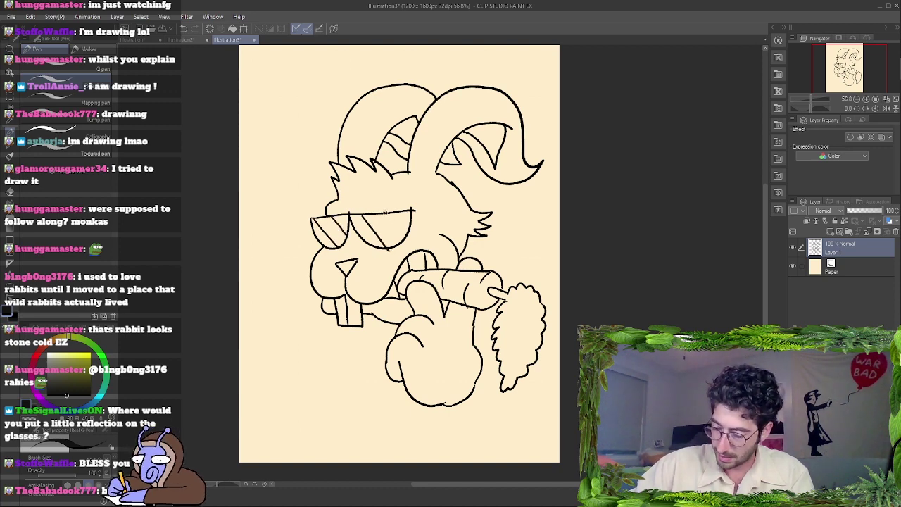
left_click_drag(384, 211, 405, 240)
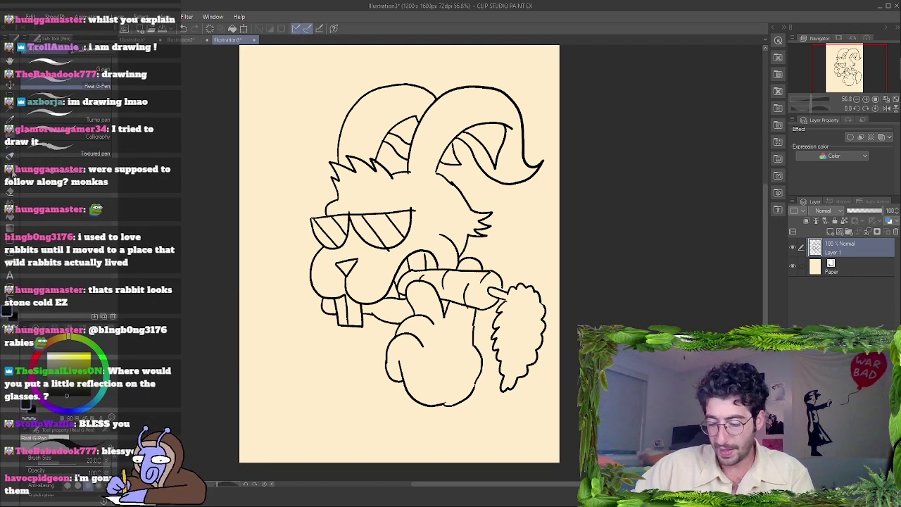
Fill alternating diagonal bands of both sunglasses lenses with black, leaving the reflection stripes unfilled.
left_click(11, 221)
left_click(321, 235)
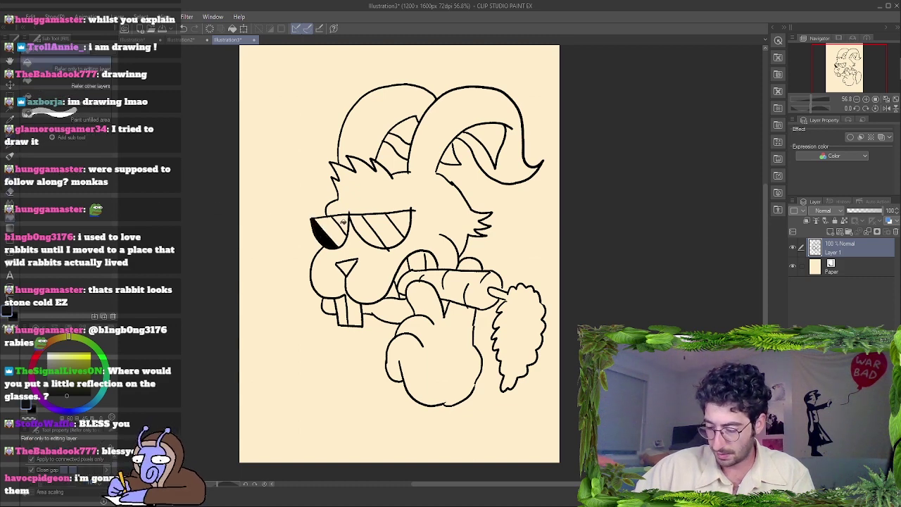
left_click(343, 222)
left_click(366, 226)
left_click(407, 221)
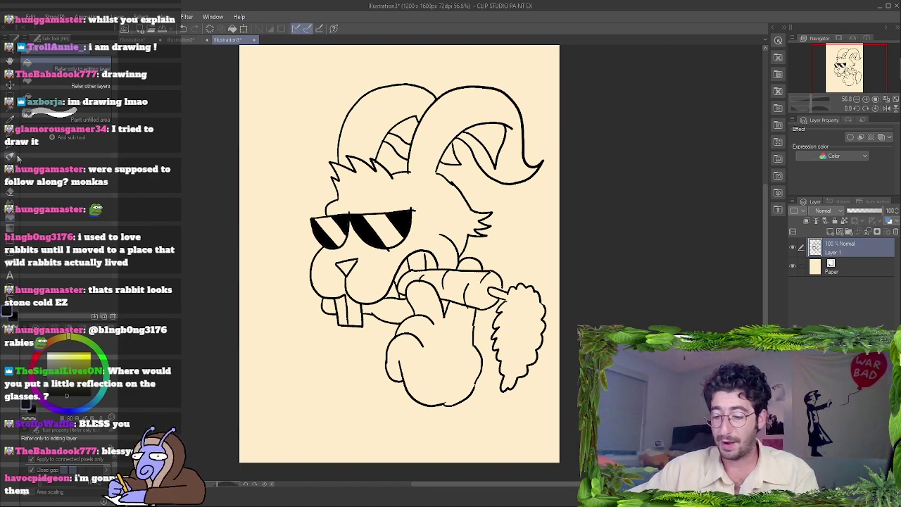
Undo the black band fills and the diagonal reflection lines so both lenses are empty outlines.
key("p")
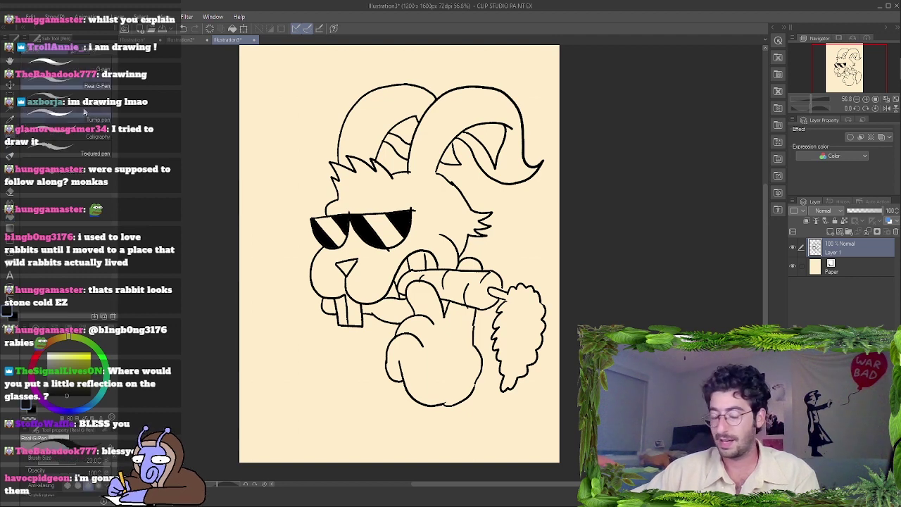
key("ctrl+z")
key("ctrl+z")
key("ctrl+z")
key("ctrl+z")
key("ctrl+z")
key("ctrl+z")
key("ctrl+z")
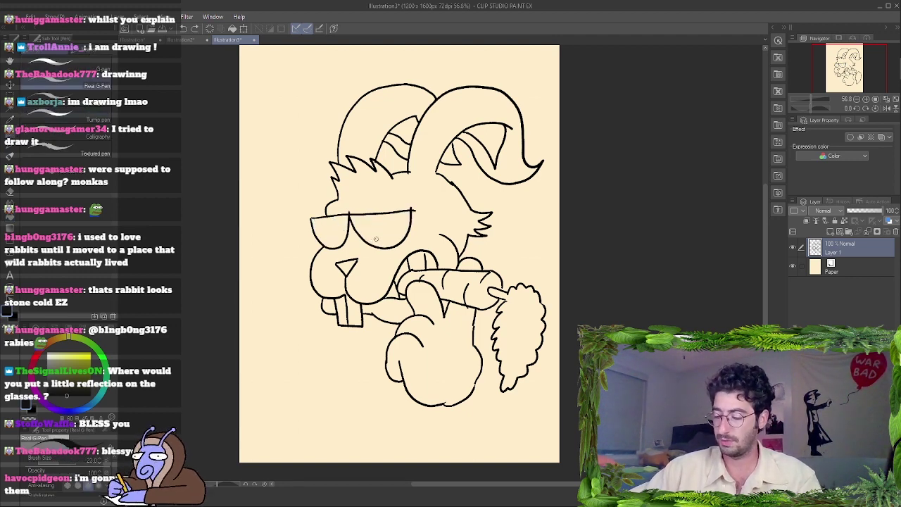
Draw a spiky leaf outline inside each sunglasses lens and fill the lens areas around the leaves with black.
mouse_move(372, 235)
left_mouse_down()
mouse_move(379, 216)
mouse_move(397, 230)
mouse_move(384, 247)
mouse_move(374, 235)
mouse_move(315, 237)
mouse_move(324, 218)
mouse_move(342, 224)
mouse_move(325, 245)
left_mouse_up()
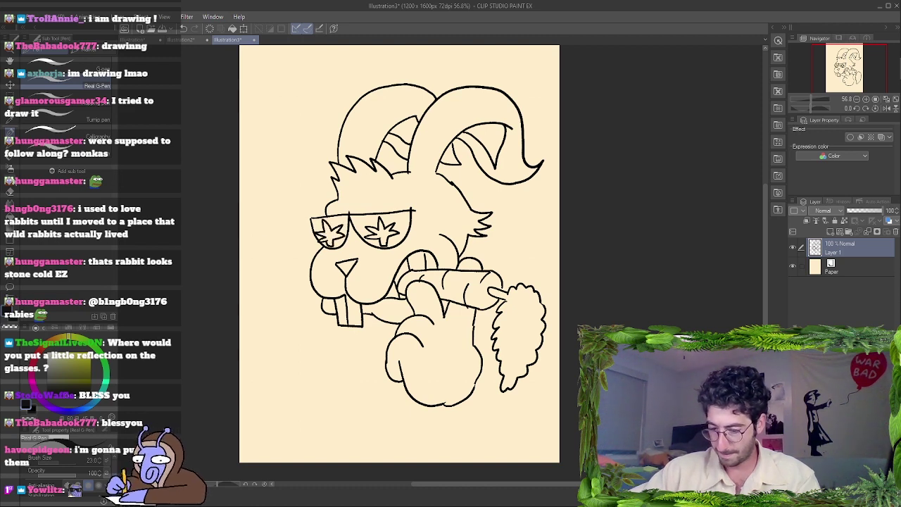
left_click(11, 222)
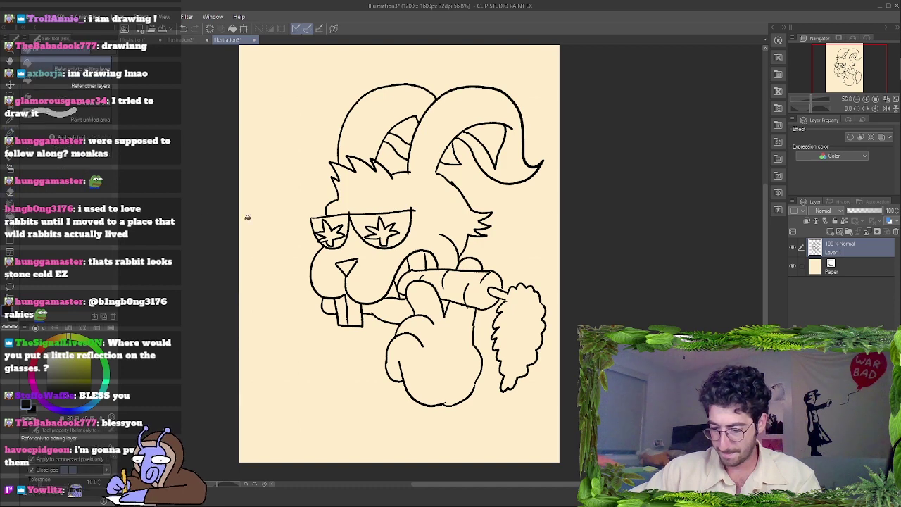
left_click(342, 222)
left_click(338, 242)
left_click(327, 242)
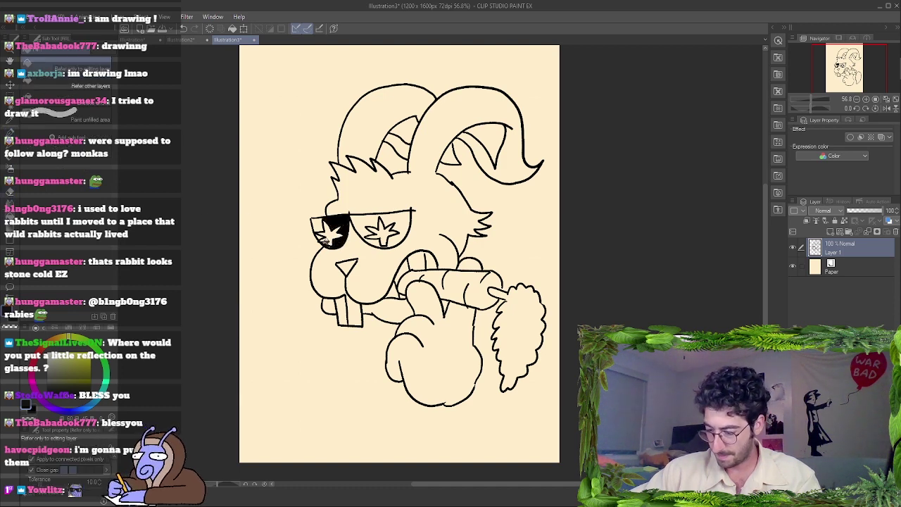
left_click(318, 225)
left_click(396, 232)
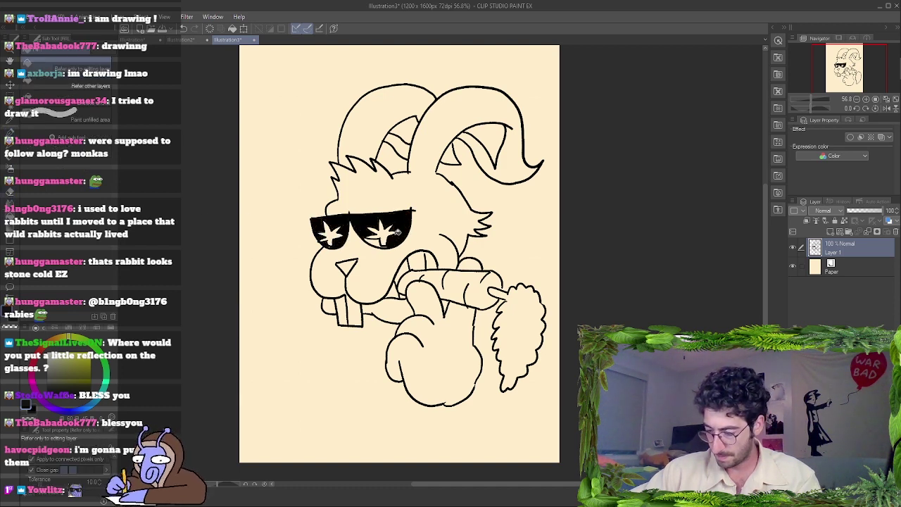
Fill the leaf shapes in both lenses with bright green.
left_click(112, 363)
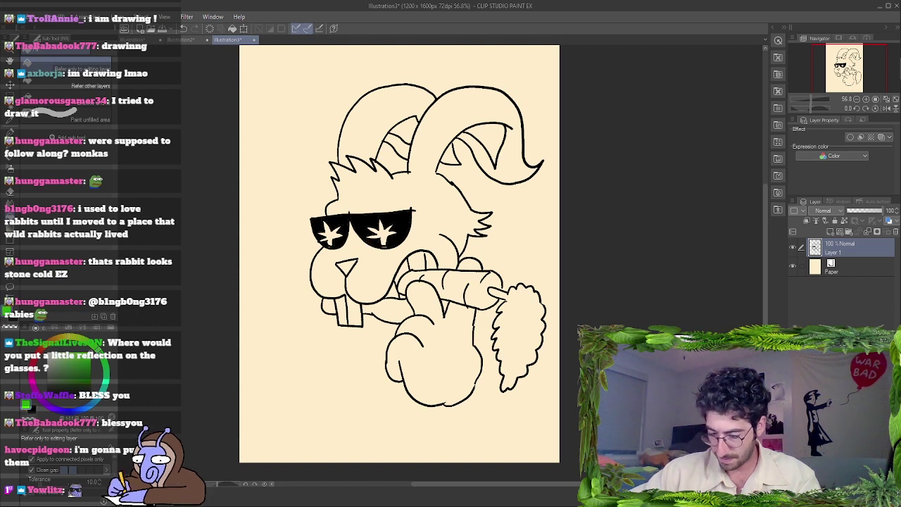
left_click(328, 234)
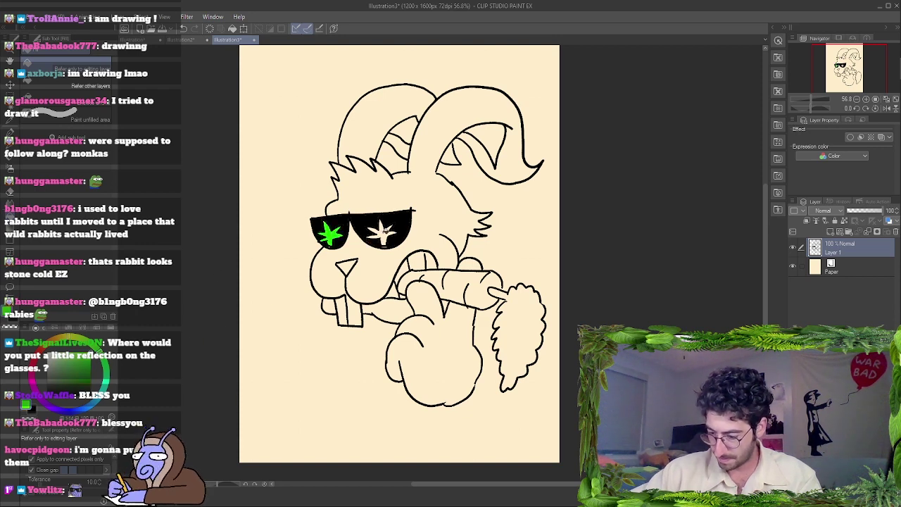
left_click(385, 230)
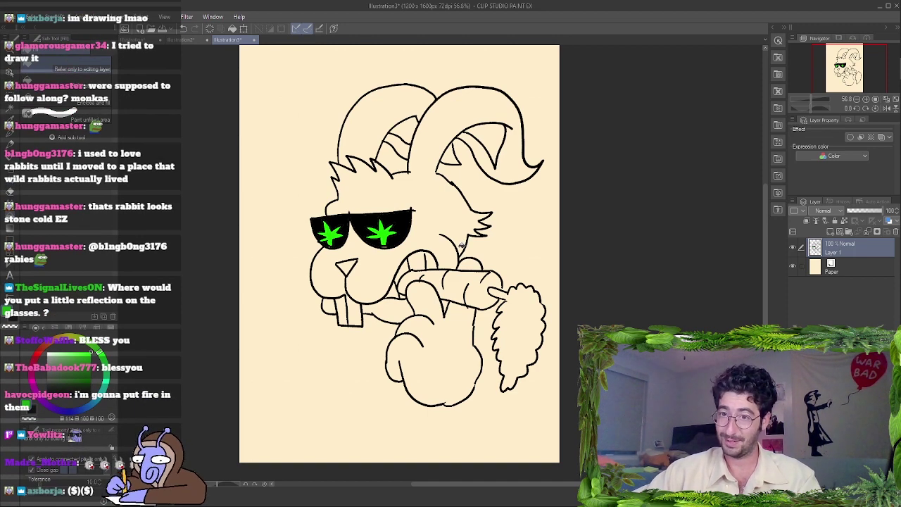
Undo the green and black fills and the leaf outlines in both lenses.
key("ctrl")
key("ctrl+z")
key("ctrl+z")
key("ctrl+z")
key("ctrl+z")
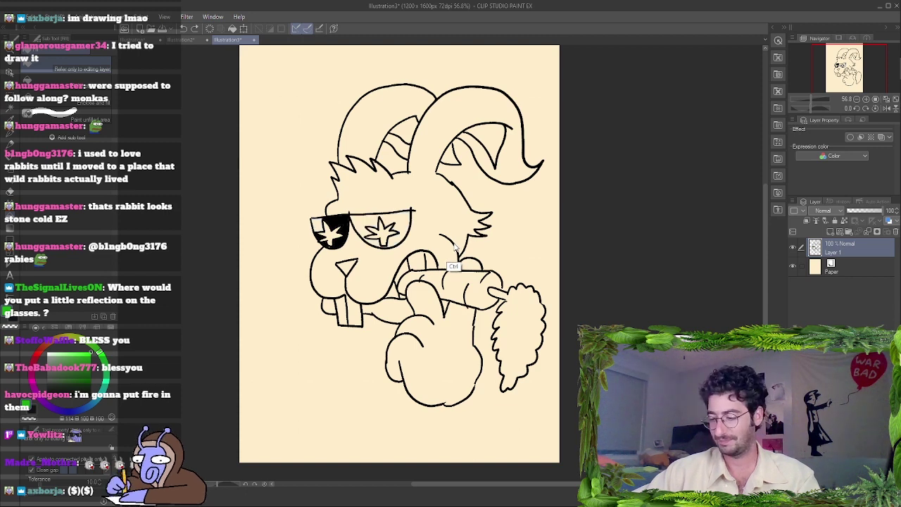
key("ctrl+z")
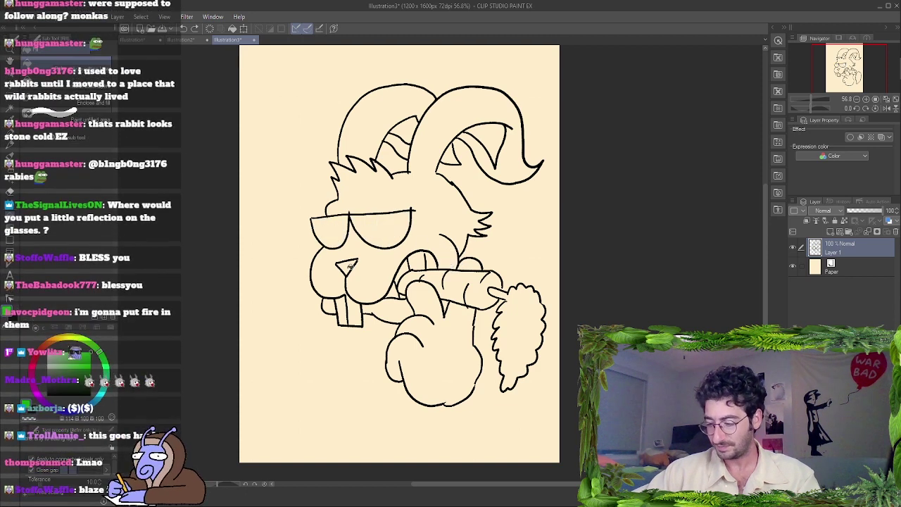
Draw an outlined, block-style dollar sign in black inside each sunglasses lens with the Real G-Pen.
key("p")
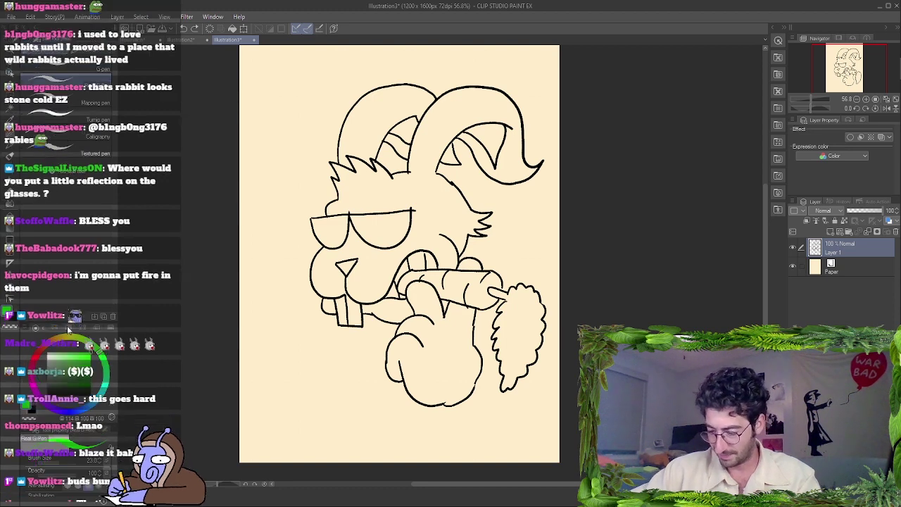
key("p")
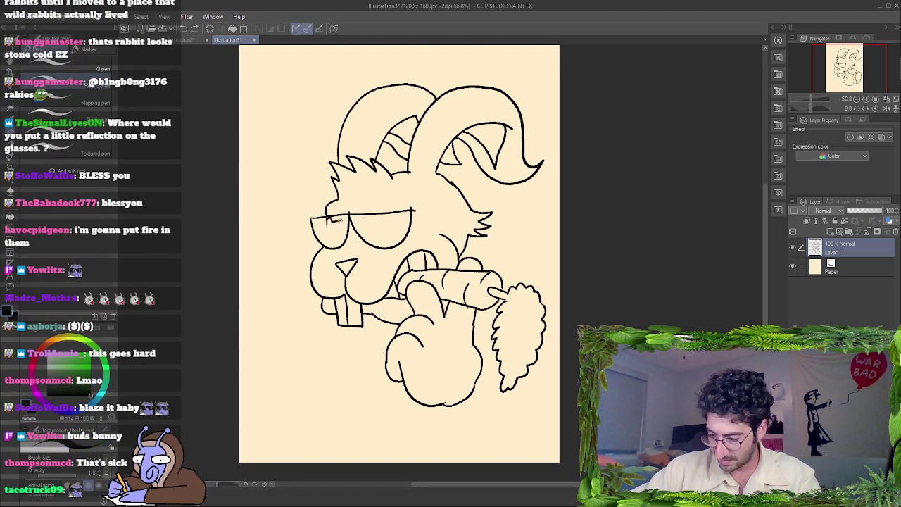
mouse_move(335, 228)
left_mouse_down()
mouse_move(344, 236)
mouse_move(337, 242)
left_mouse_up()
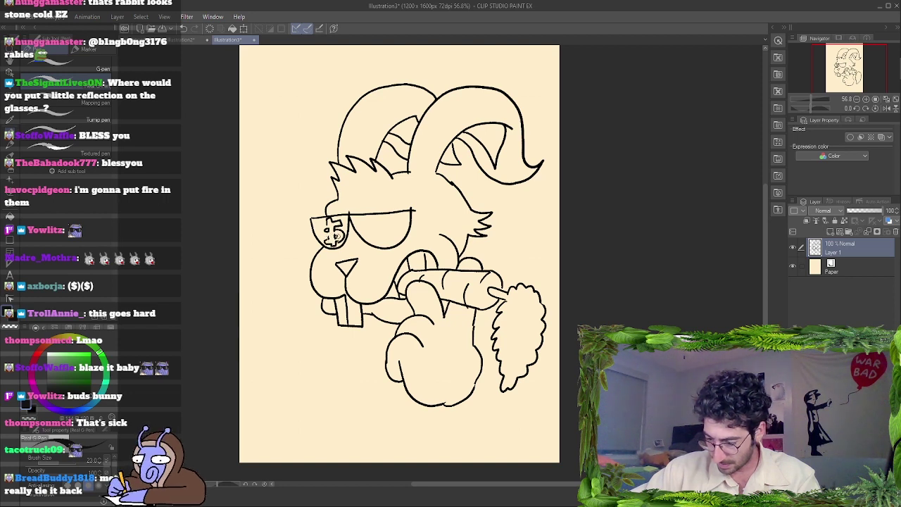
left_click_drag(325, 237, 323, 221)
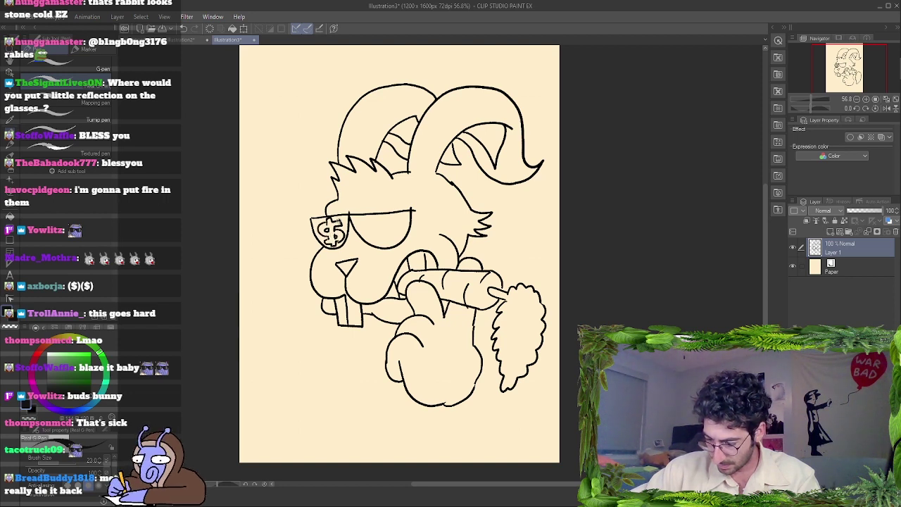
mouse_move(387, 212)
left_mouse_down()
mouse_move(381, 218)
mouse_move(397, 222)
mouse_move(389, 223)
left_mouse_up()
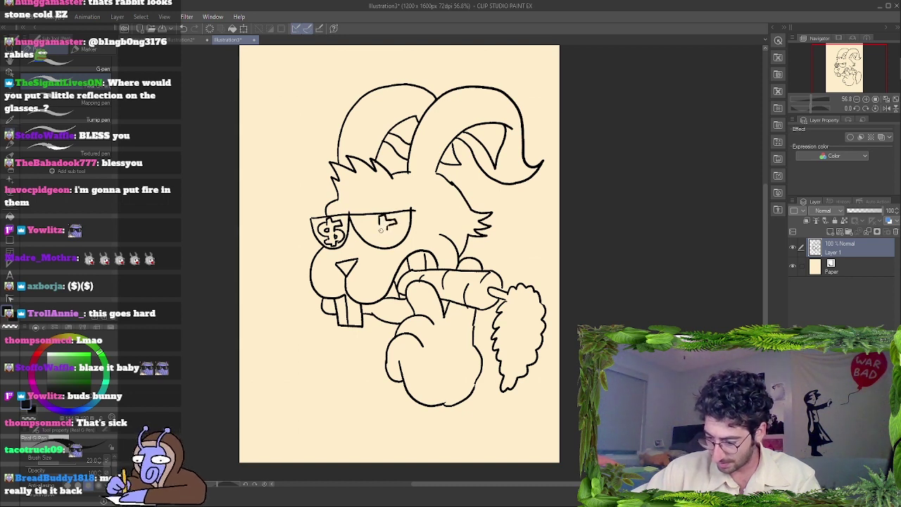
left_click_drag(372, 240, 375, 227)
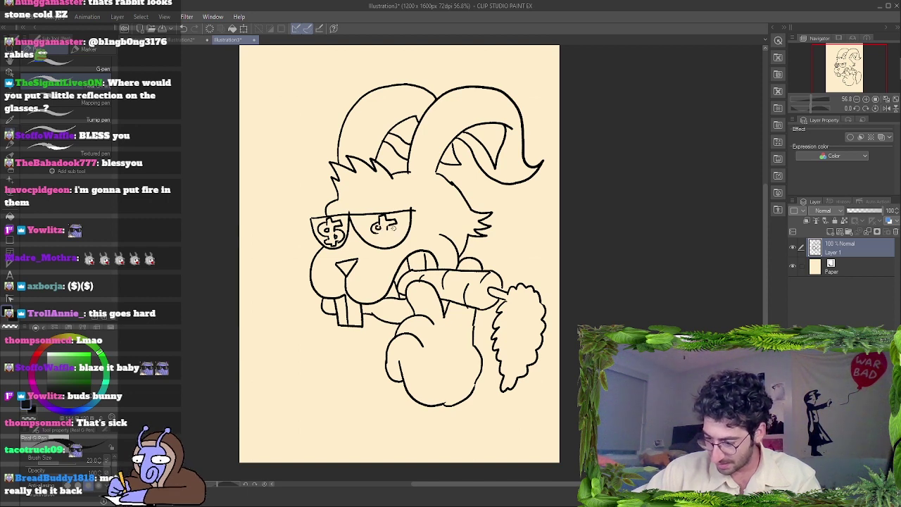
left_click_drag(397, 228, 388, 240)
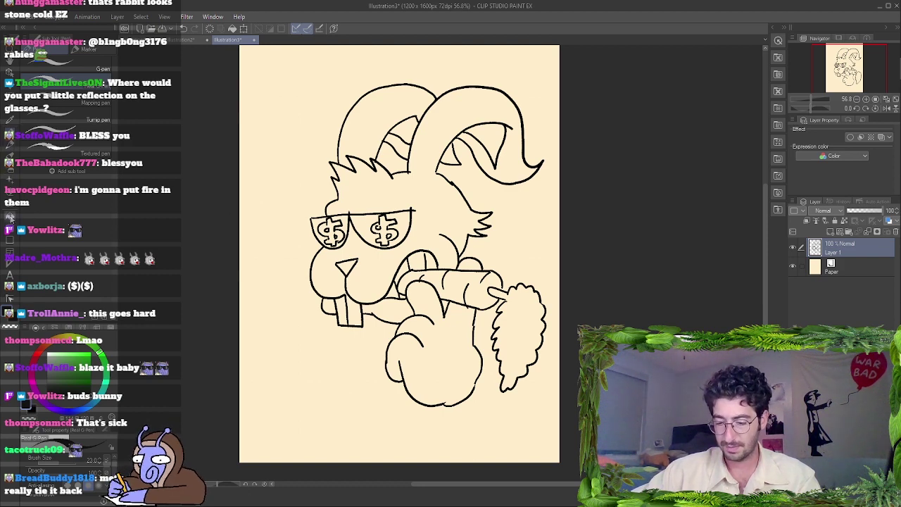
Fill the areas around the dollar signs in both sunglasses lenses with black.
left_click(11, 218)
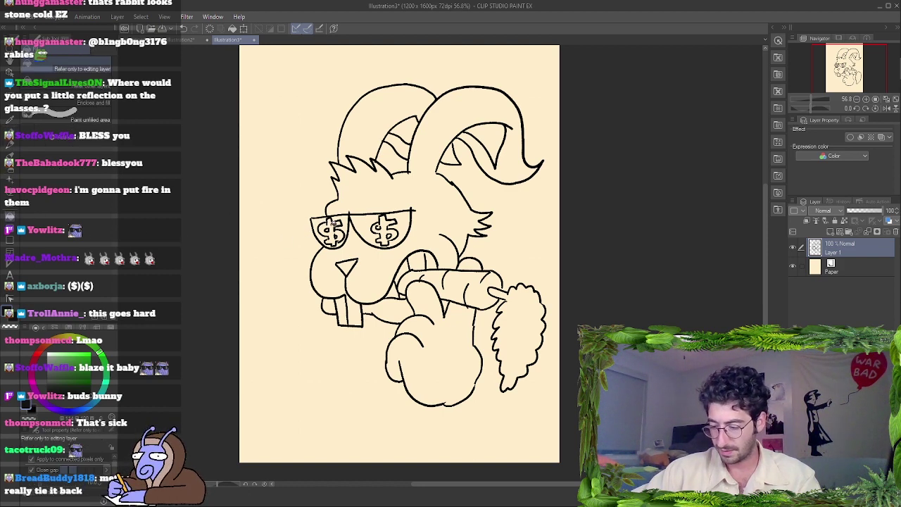
left_click(320, 225)
left_click(344, 224)
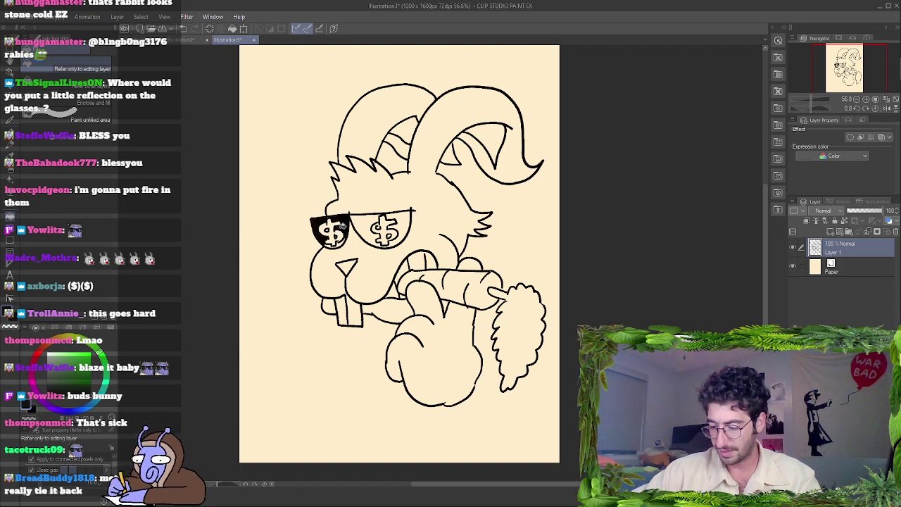
left_click(338, 242)
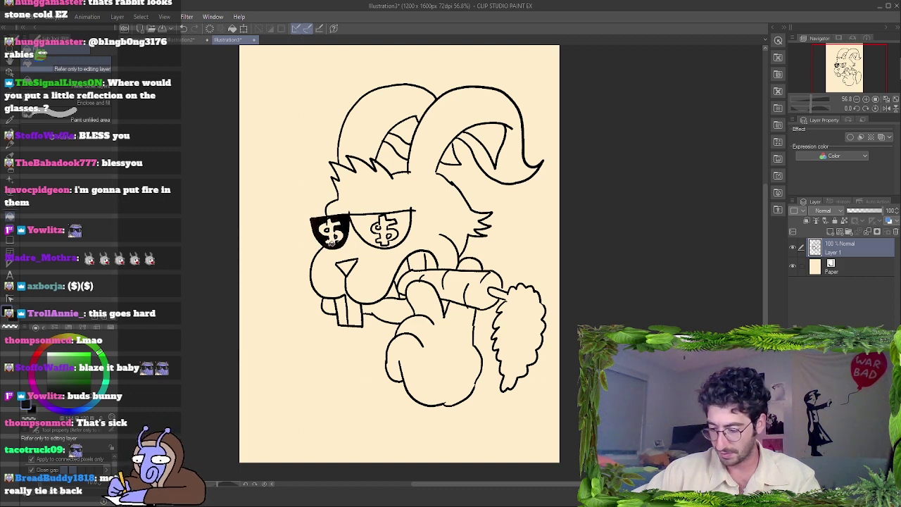
left_click(379, 216)
left_click(404, 227)
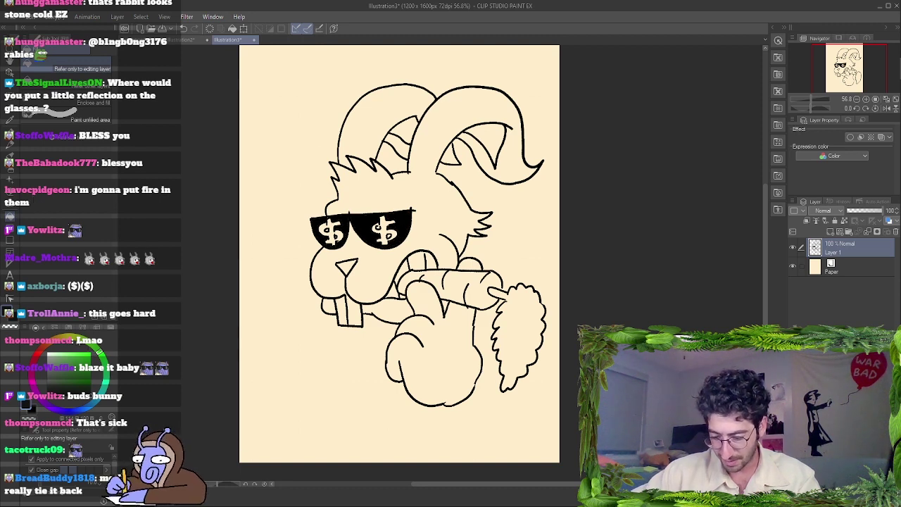
Fill the dollar signs in both lenses with bright yellow-green.
left_click(76, 340)
left_click(90, 352)
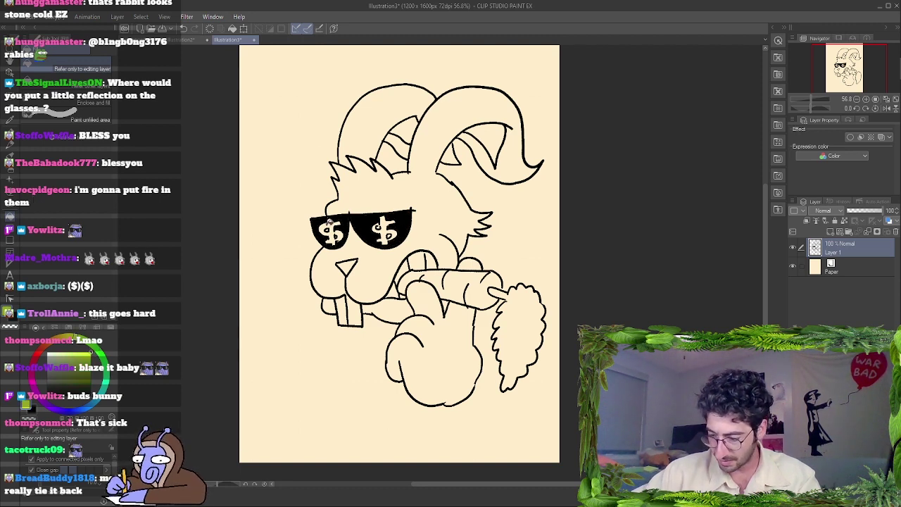
left_click(335, 223)
left_click(386, 223)
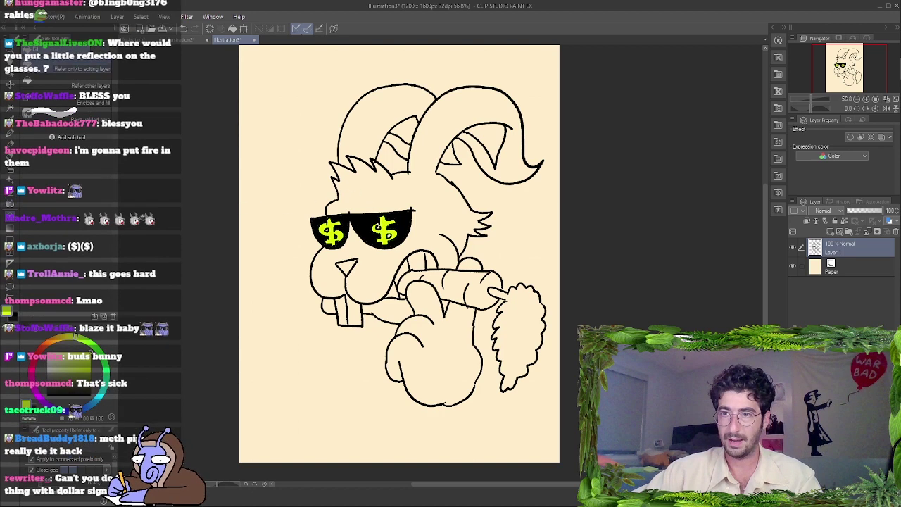
Sketch a simple dollar sign, a separate S and a large outlined dollar sign in black on the empty canvas around the rabbit.
left_click(10, 139)
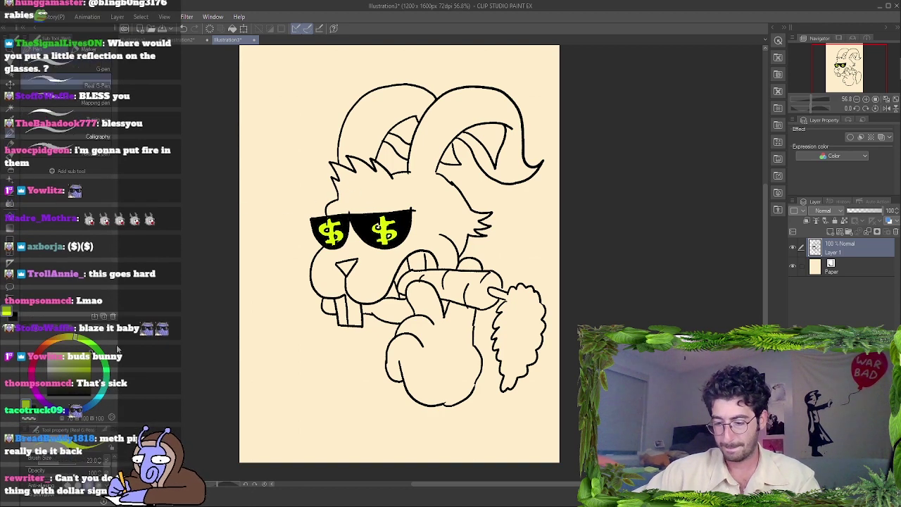
left_click(90, 395)
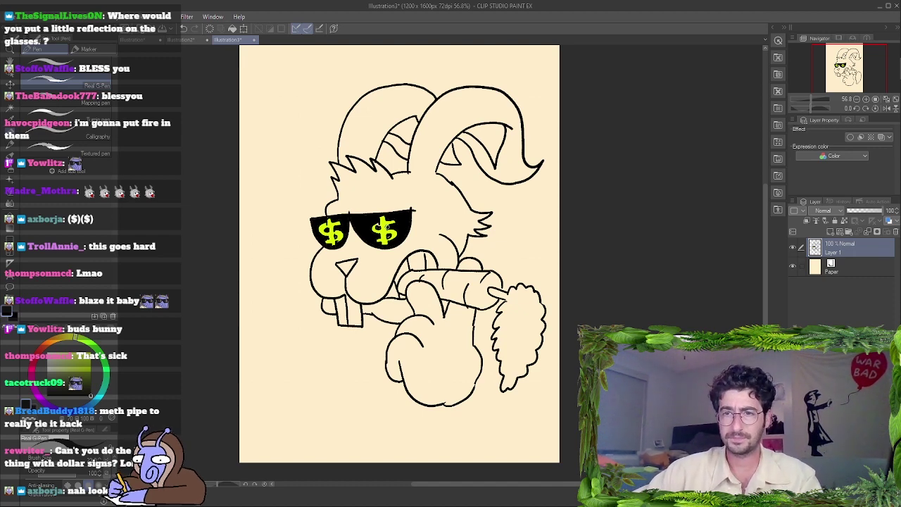
mouse_move(306, 108)
left_mouse_down()
mouse_move(293, 135)
mouse_move(299, 144)
left_mouse_up()
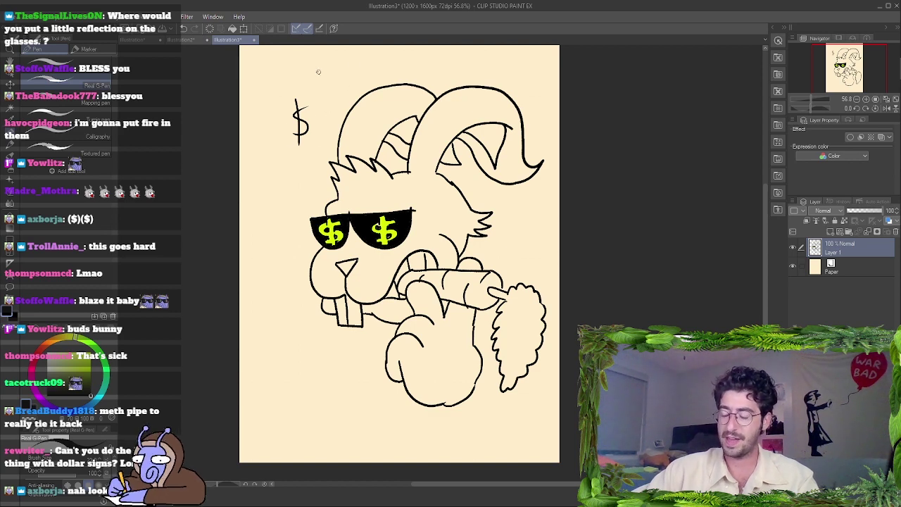
mouse_move(324, 66)
left_mouse_down()
mouse_move(321, 103)
mouse_move(340, 65)
left_mouse_up()
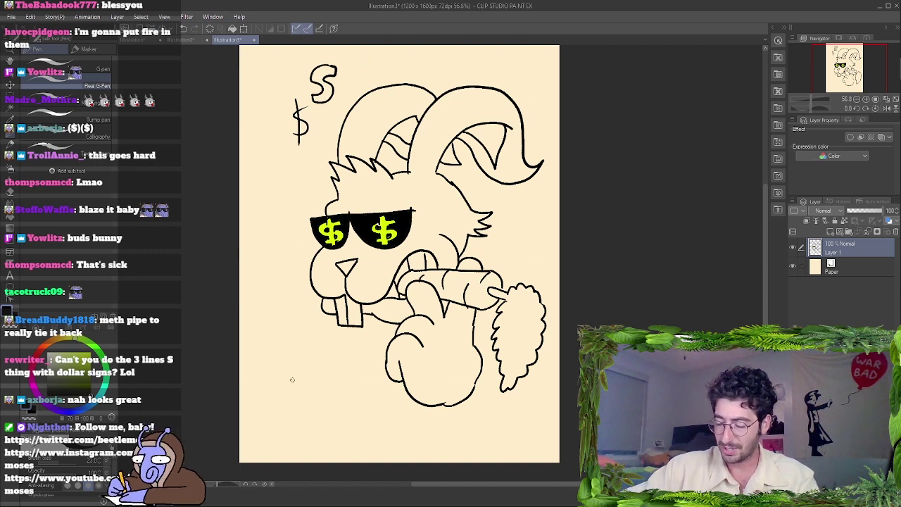
mouse_move(292, 382)
left_mouse_down()
mouse_move(303, 359)
mouse_move(326, 389)
mouse_move(311, 401)
mouse_move(293, 402)
mouse_move(294, 394)
mouse_move(281, 401)
mouse_move(319, 403)
mouse_move(337, 423)
mouse_move(319, 436)
mouse_move(315, 422)
mouse_move(280, 435)
mouse_move(316, 449)
mouse_move(281, 402)
mouse_move(269, 412)
mouse_move(294, 381)
left_mouse_up()
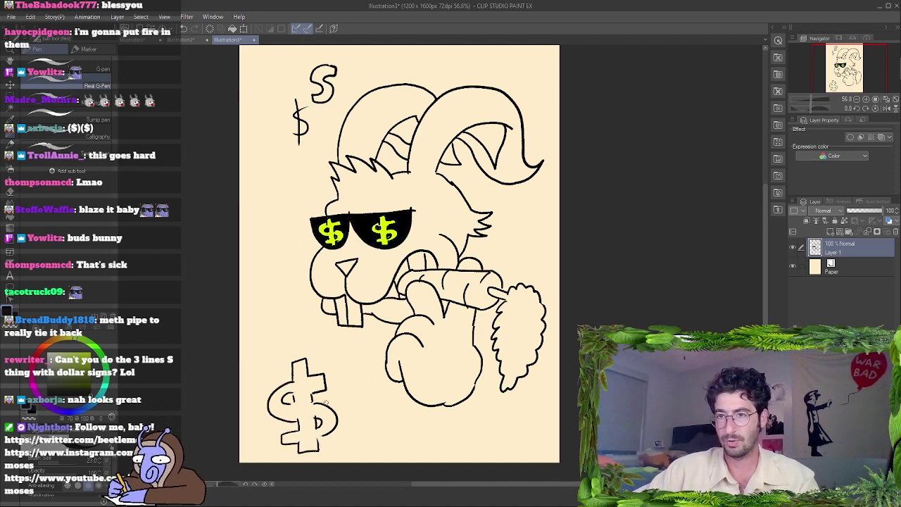
mouse_move(304, 384)
left_mouse_down()
mouse_move(284, 403)
mouse_move(319, 413)
mouse_move(310, 436)
left_mouse_up()
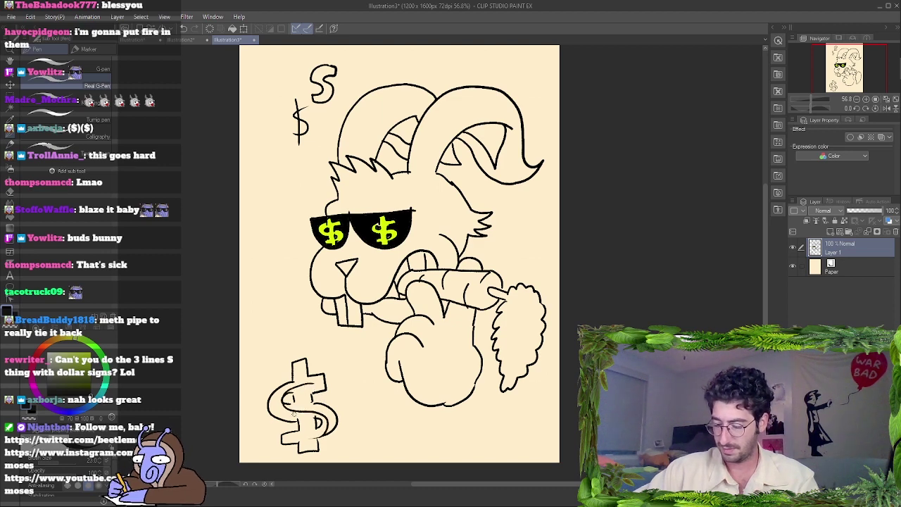
Undo all the practice dollar sign and S strokes around the rabbit.
key("ctrl+z")
key("ctrl+z")
key("ctrl+z")
key("ctrl+z")
key("ctrl+z")
key("ctrl+z")
key("ctrl+z")
key("ctrl+z")
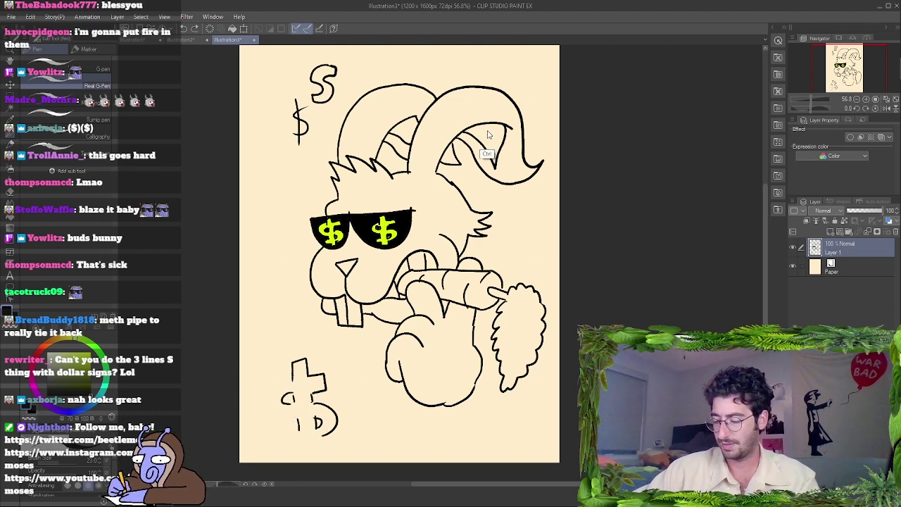
key("ctrl+z")
key("ctrl+z")
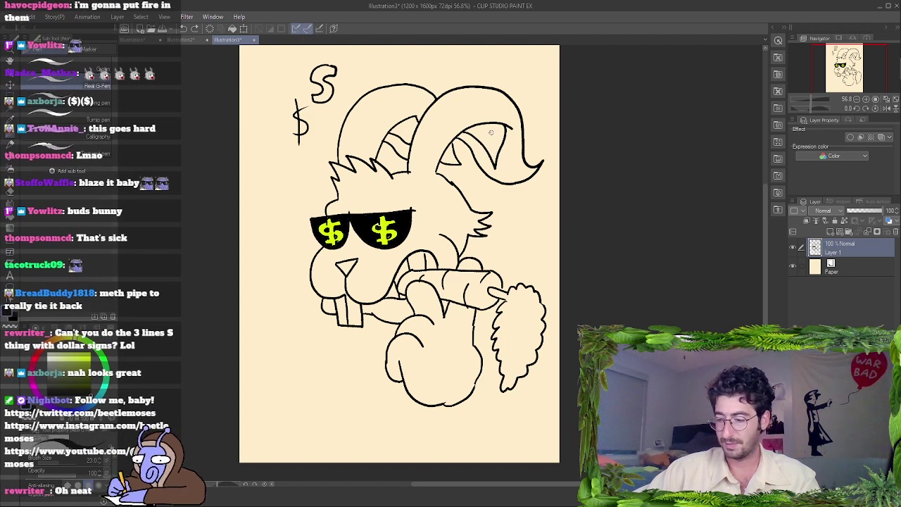
key("ctrl+z")
key("ctrl+z")
key("ctrl+z")
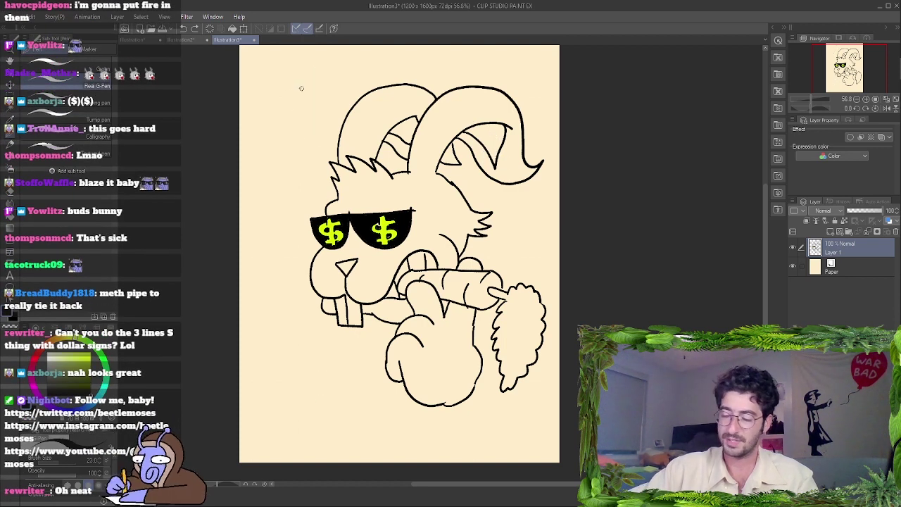
Sketch a practice dollar sign on the empty canvas beside the far ear and undo it.
mouse_move(303, 85)
left_mouse_down()
mouse_move(289, 108)
mouse_move(295, 75)
left_mouse_up()
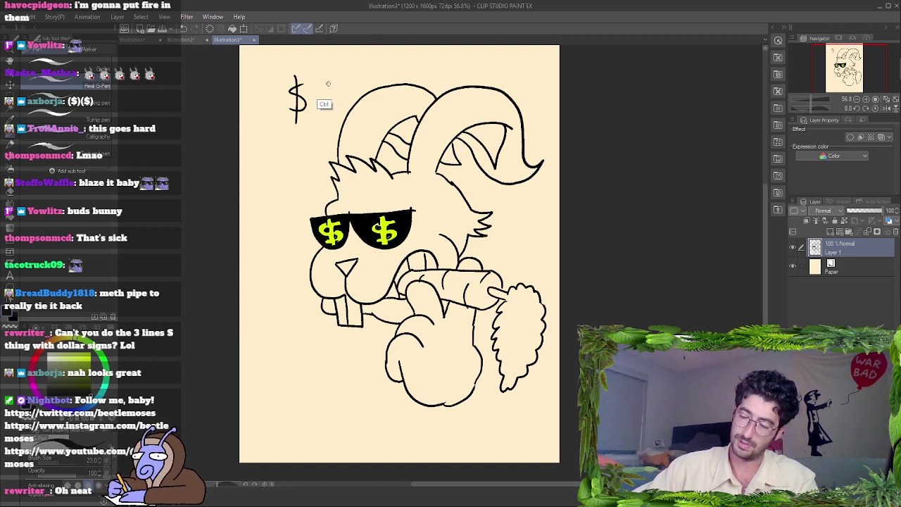
key("ctrl+z")
key("ctrl+z")
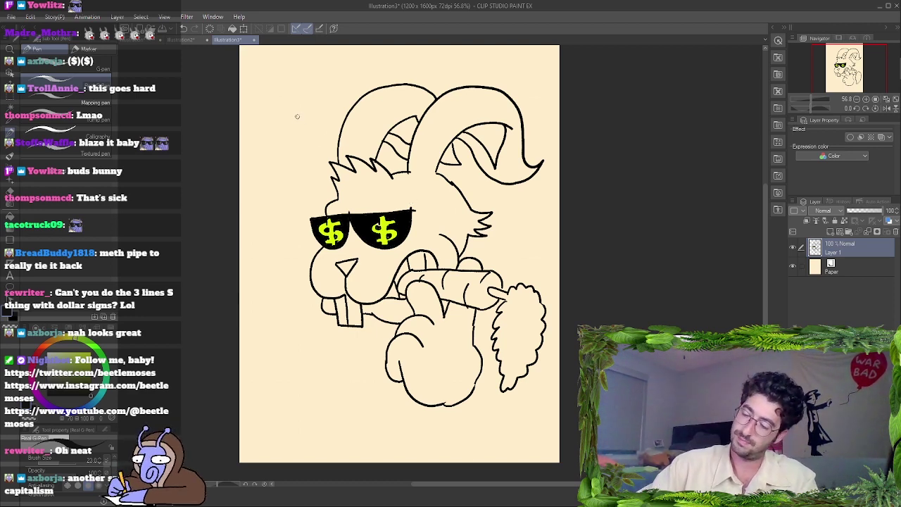
Sketch a practice euro sign beside the far ear, redraw it as an outlined euro sign, and undo the strokes.
mouse_move(315, 111)
left_mouse_down()
mouse_move(311, 87)
mouse_move(305, 105)
left_mouse_up()
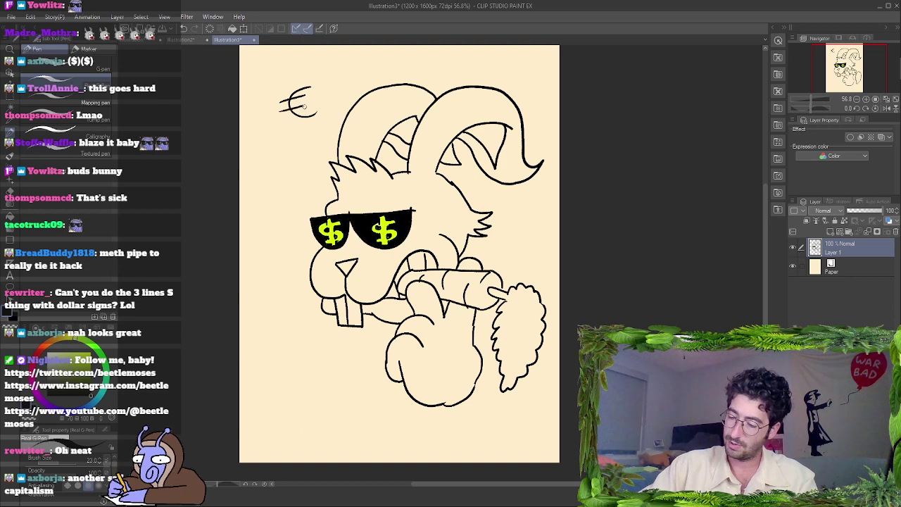
key("ctrl+z")
key("ctrl+z")
key("ctrl+z")
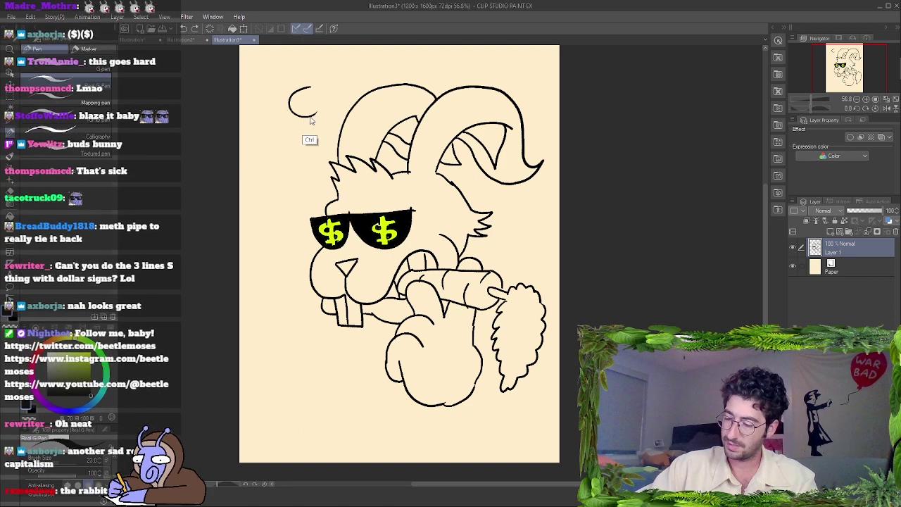
mouse_move(315, 126)
left_mouse_down()
mouse_move(279, 119)
mouse_move(289, 105)
mouse_move(278, 101)
mouse_move(319, 77)
mouse_move(296, 92)
mouse_move(320, 119)
left_mouse_up()
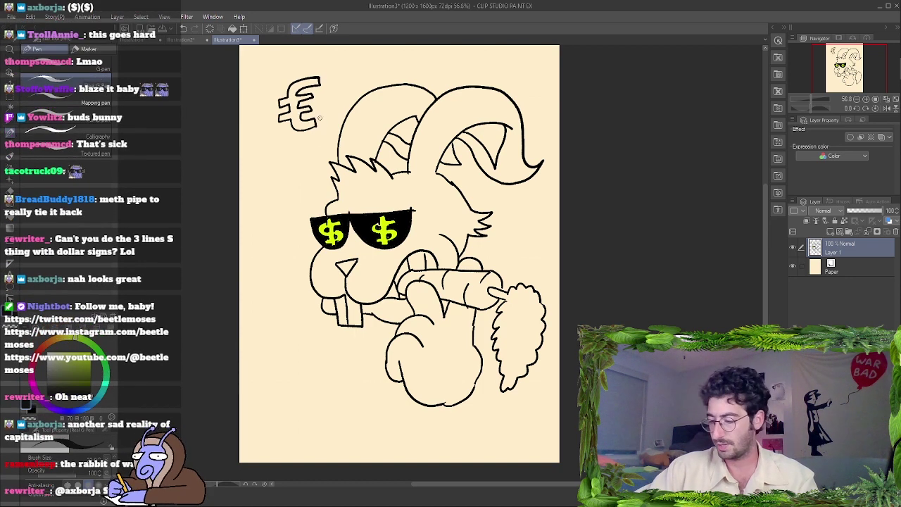
key("ctrl+z")
key("ctrl+z")
key("ctrl+z")
key("ctrl+z")
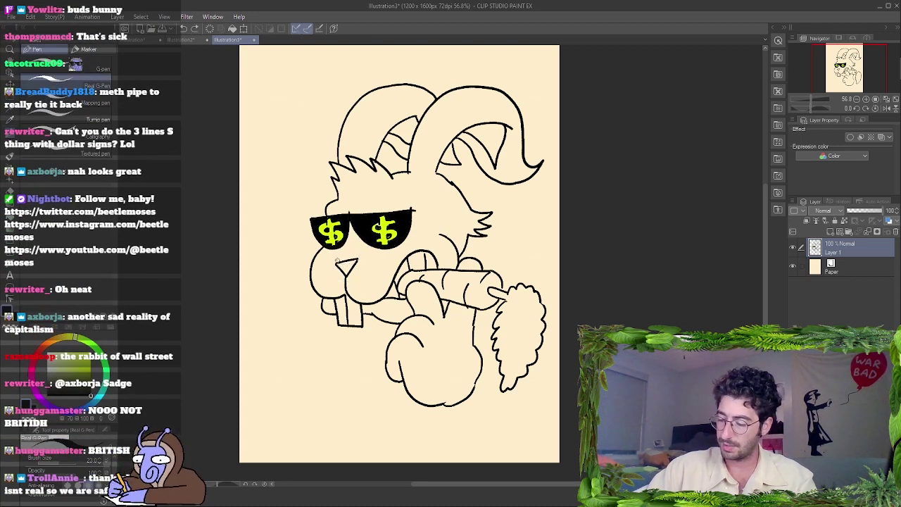
Draw curved muzzle lines from the nose up to the sunglasses and a cheek arc above the mouth corner.
mouse_move(335, 262)
left_mouse_down()
mouse_move(328, 246)
mouse_move(377, 247)
left_mouse_up()
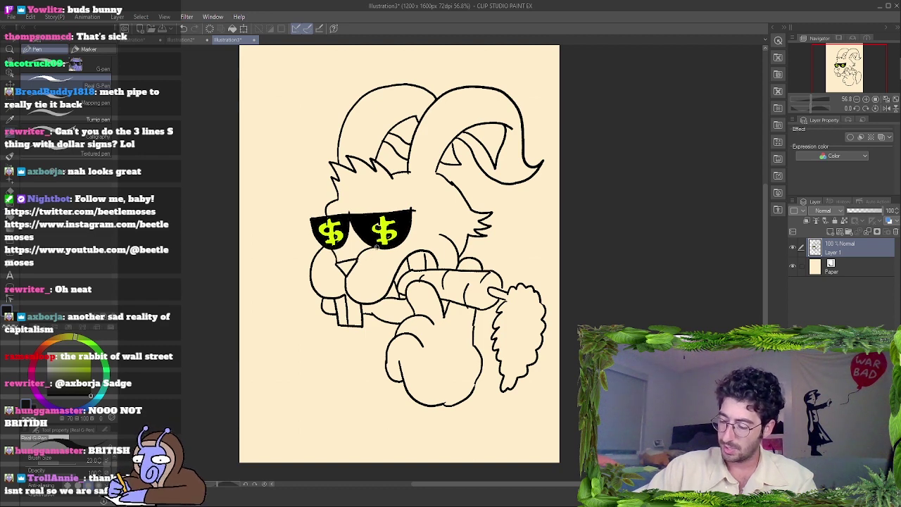
key("ctrl+z")
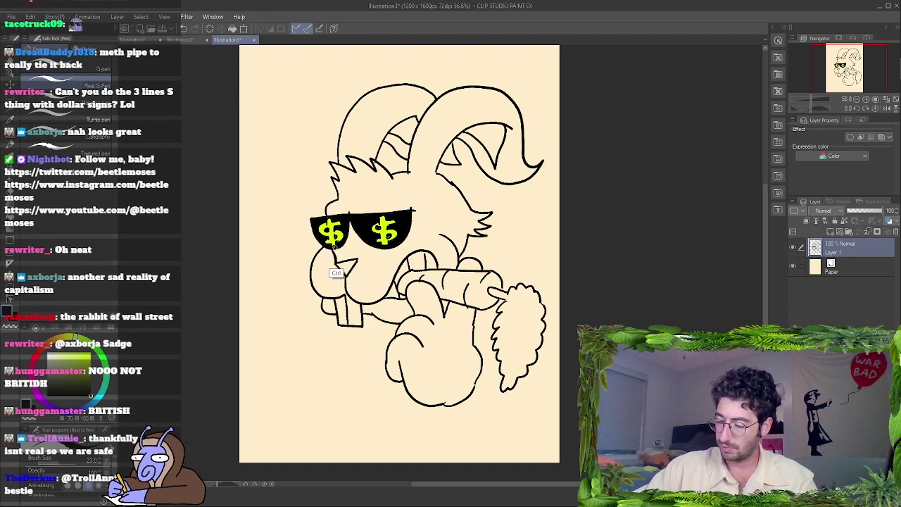
mouse_move(336, 265)
left_mouse_down()
mouse_move(328, 244)
mouse_move(376, 243)
left_mouse_up()
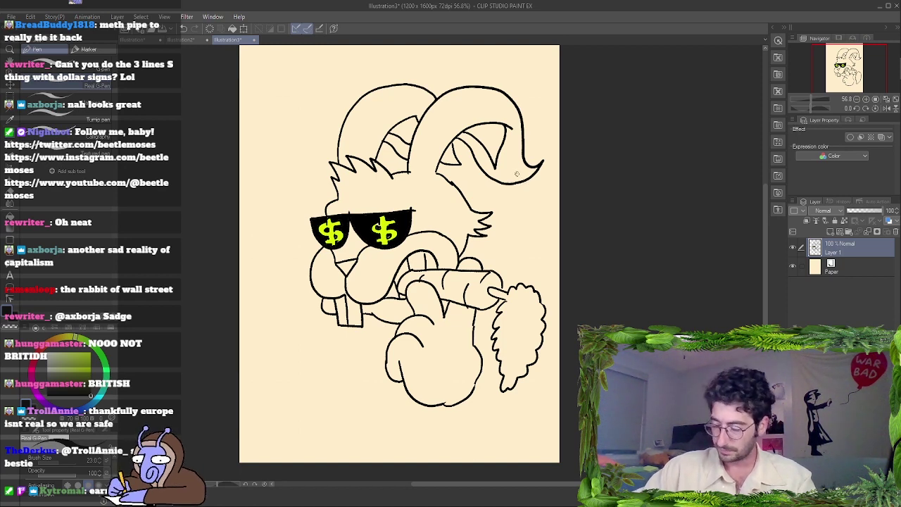
Try to draw a hoop earring hanging from the tip of the near drooping ear.
mouse_move(514, 187)
left_mouse_down()
mouse_move(504, 191)
mouse_move(525, 178)
mouse_move(524, 166)
mouse_move(524, 187)
mouse_move(515, 176)
mouse_move(529, 176)
mouse_move(502, 190)
mouse_move(516, 165)
left_mouse_up()
key("ctrl+z")
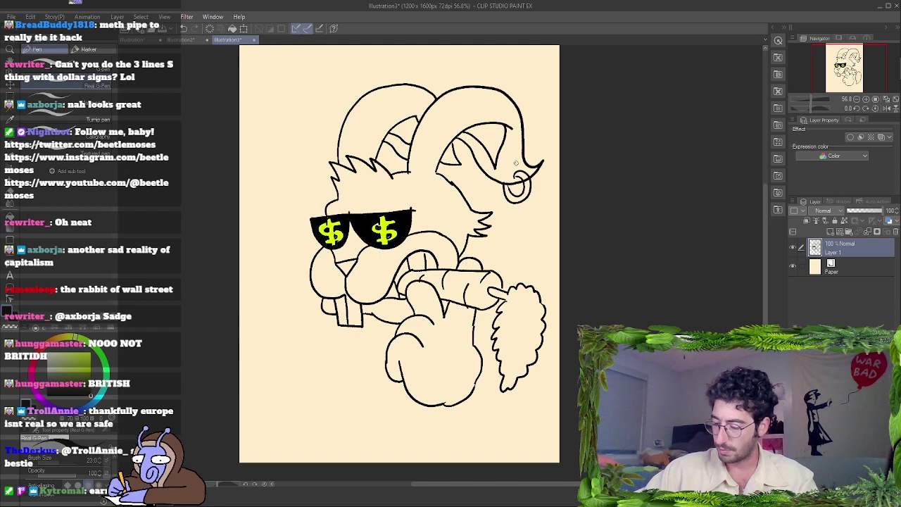
key("ctrl+z")
key("ctrl+z")
key("ctrl+z")
key("ctrl+z")
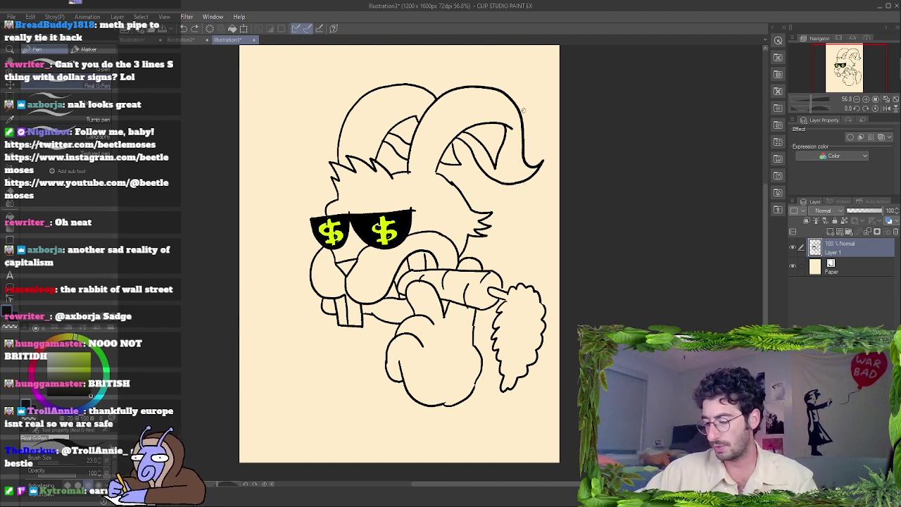
mouse_move(513, 176)
left_mouse_down()
mouse_move(524, 194)
mouse_move(502, 185)
mouse_move(512, 206)
mouse_move(515, 172)
left_mouse_up()
key("ctrl+z")
key("ctrl+z")
key("ctrl+z")
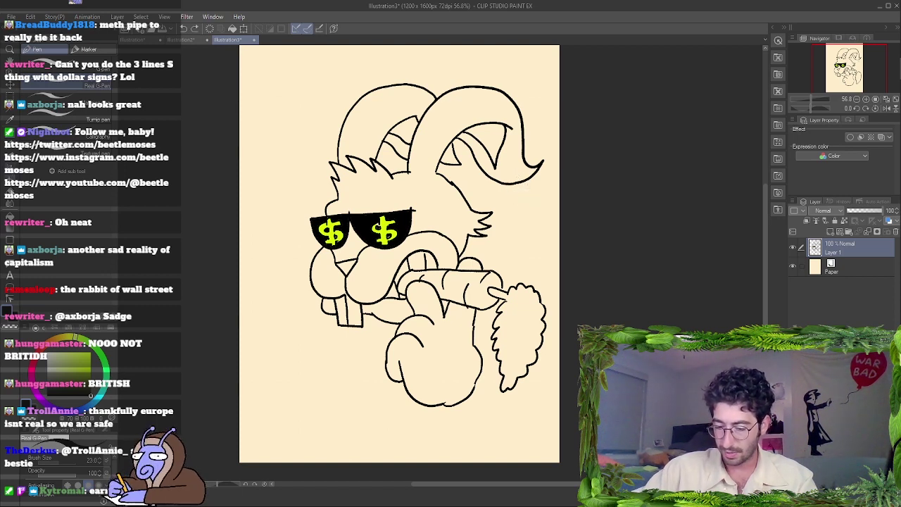
Erase a gap in the near ear's lower edge, draw a hoop earring through it and fill the ring solid black.
key("e")
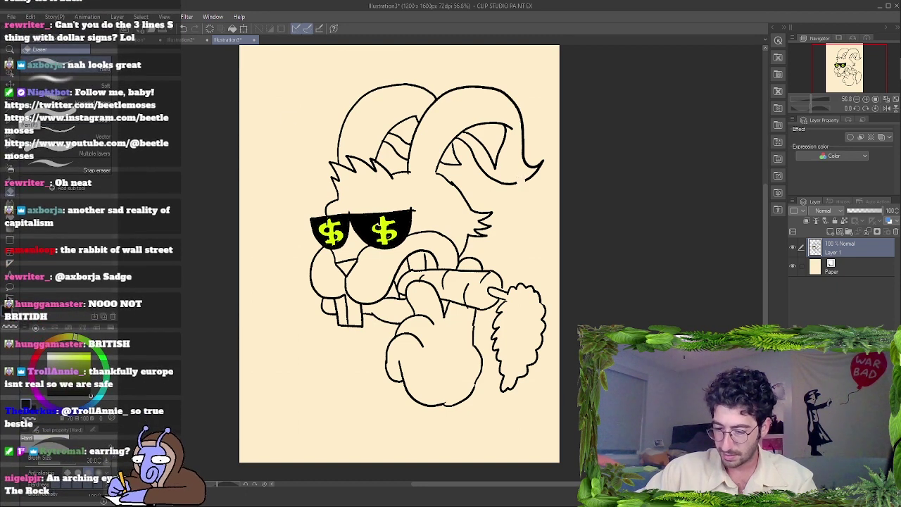
key("p")
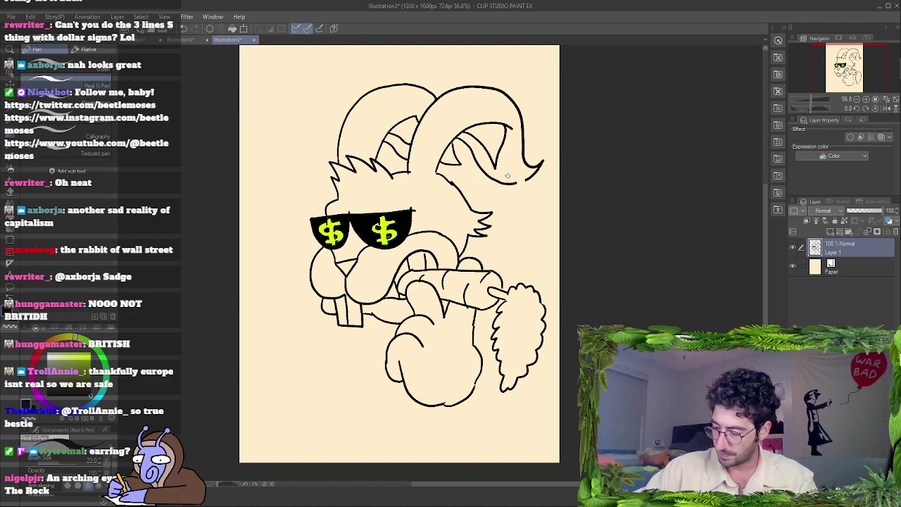
mouse_move(517, 180)
left_mouse_down()
mouse_move(522, 195)
mouse_move(501, 183)
left_mouse_up()
key("ctrl+z")
key("ctrl+z")
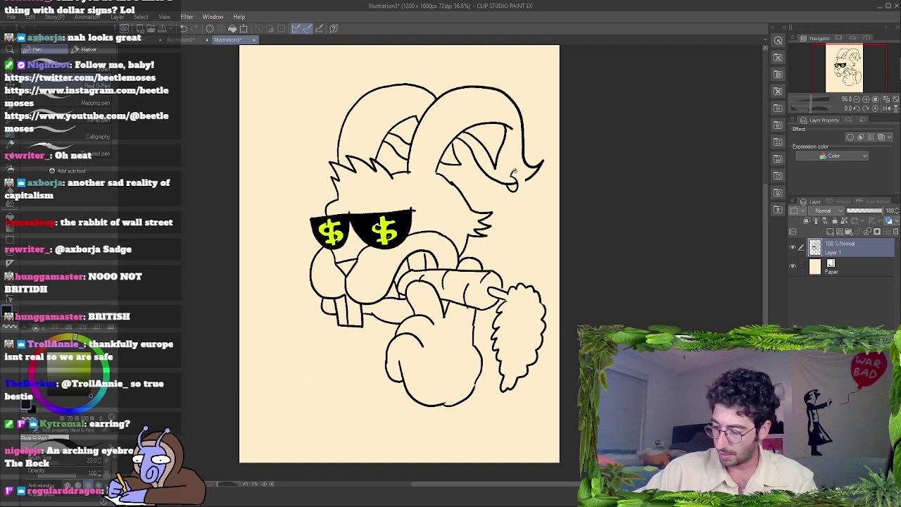
mouse_move(514, 172)
left_mouse_down()
mouse_move(524, 193)
mouse_move(502, 197)
mouse_move(498, 174)
left_mouse_up()
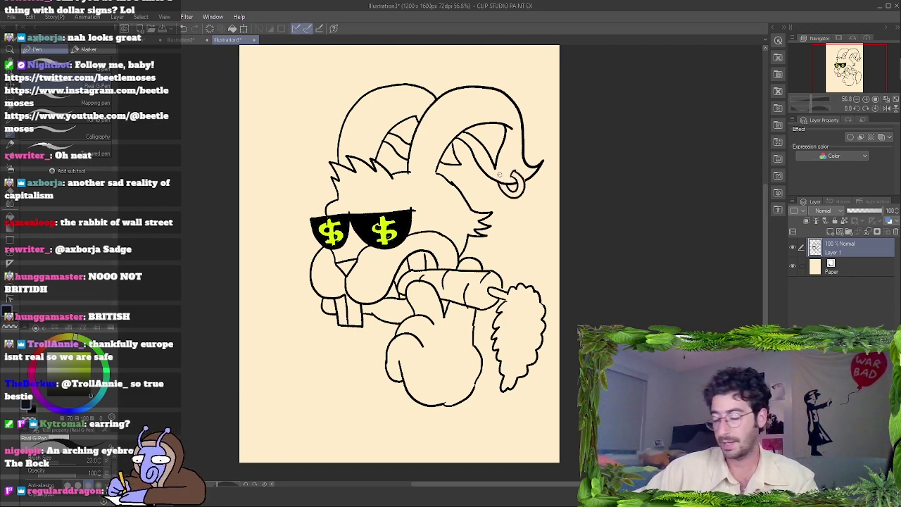
mouse_move(515, 179)
left_mouse_down()
mouse_move(511, 196)
mouse_move(522, 188)
left_mouse_up()
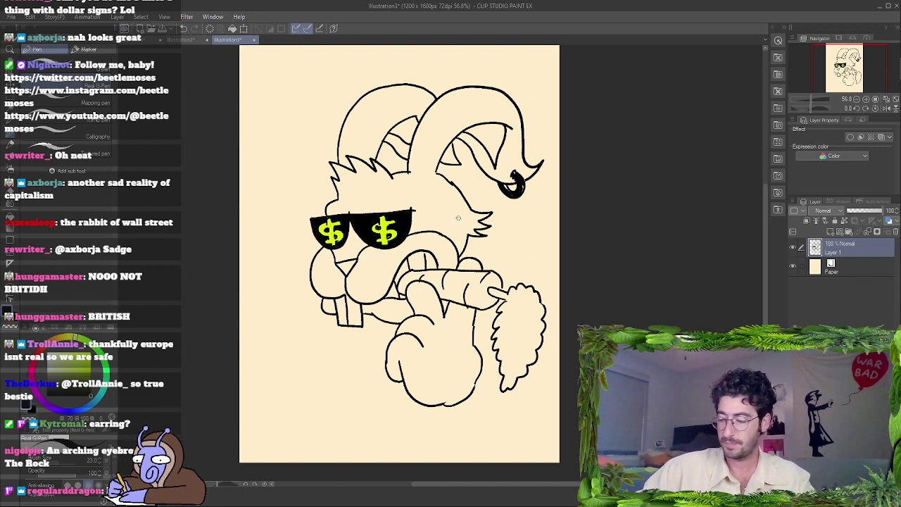
Draw a slanted, arched eyebrow above the larger sunglasses lens, redoing the stroke until its shape fits.
left_click_drag(361, 206, 415, 181)
key("ctrl+z")
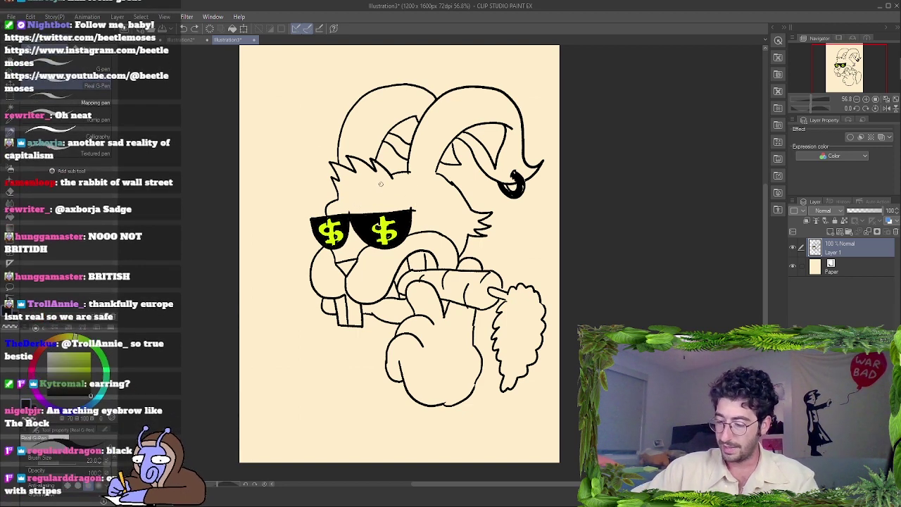
left_click_drag(360, 206, 413, 181)
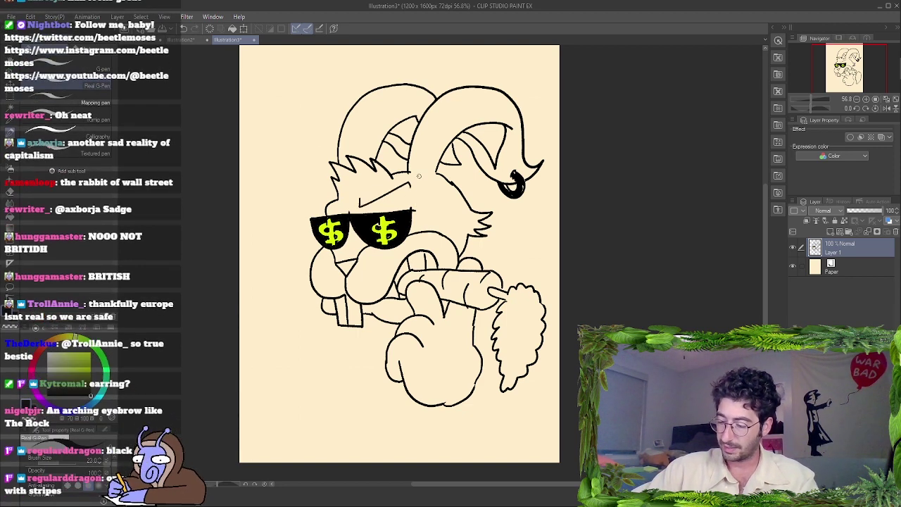
key("ctrl+z")
left_click_drag(357, 201, 416, 188)
key("ctrl+z")
left_click_drag(362, 207, 406, 185)
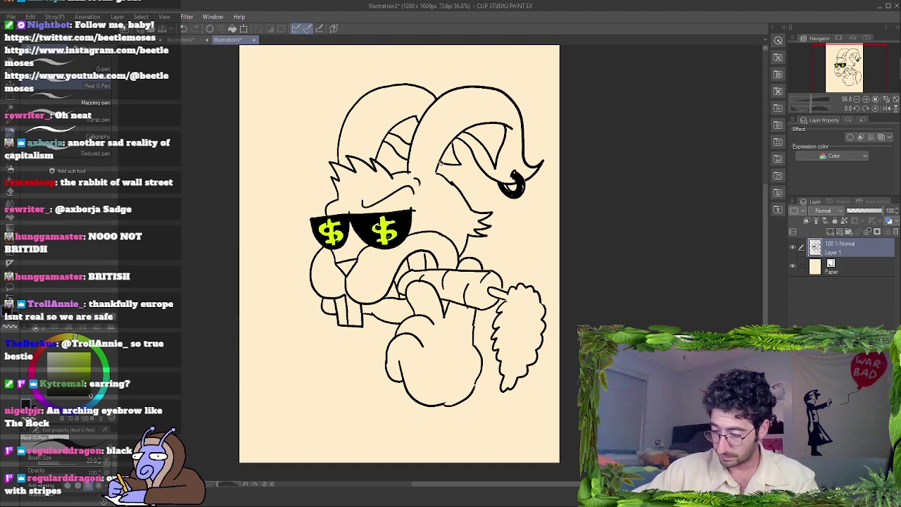
key("ctrl+z")
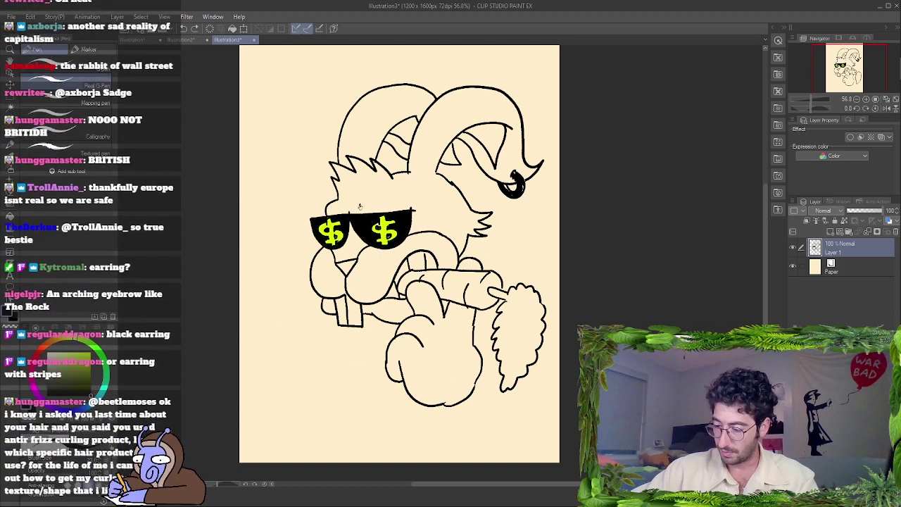
left_click_drag(358, 207, 421, 182)
key("ctrl+z")
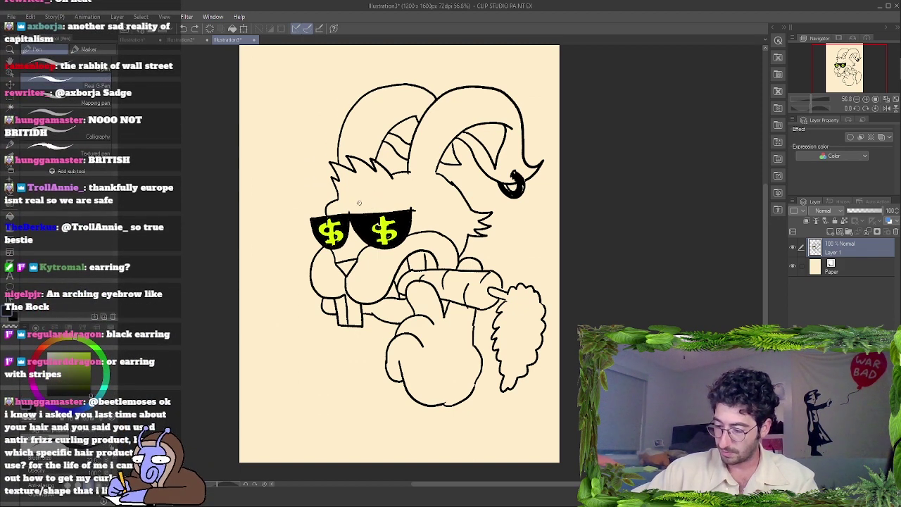
left_click_drag(359, 206, 430, 189)
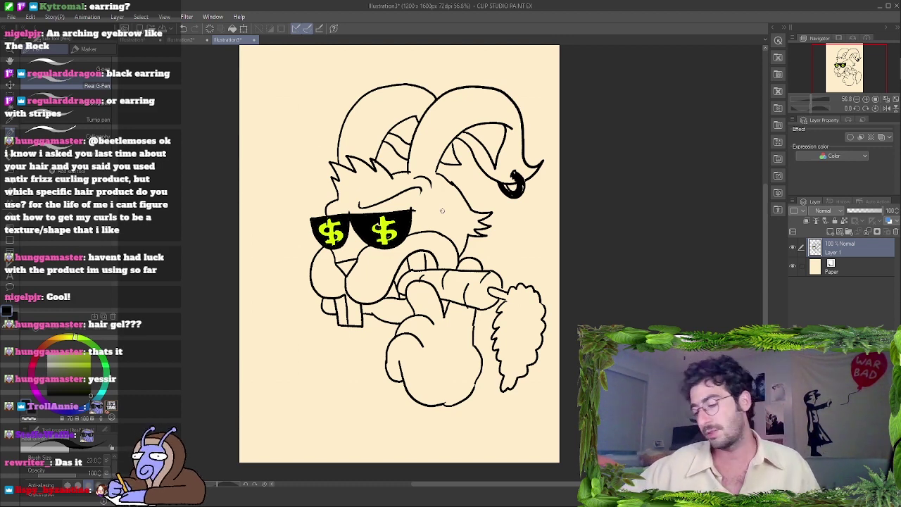
Draw one horizontal line above the rabbit and another below it, and undo both lines.
left_click_drag(285, 67, 431, 70)
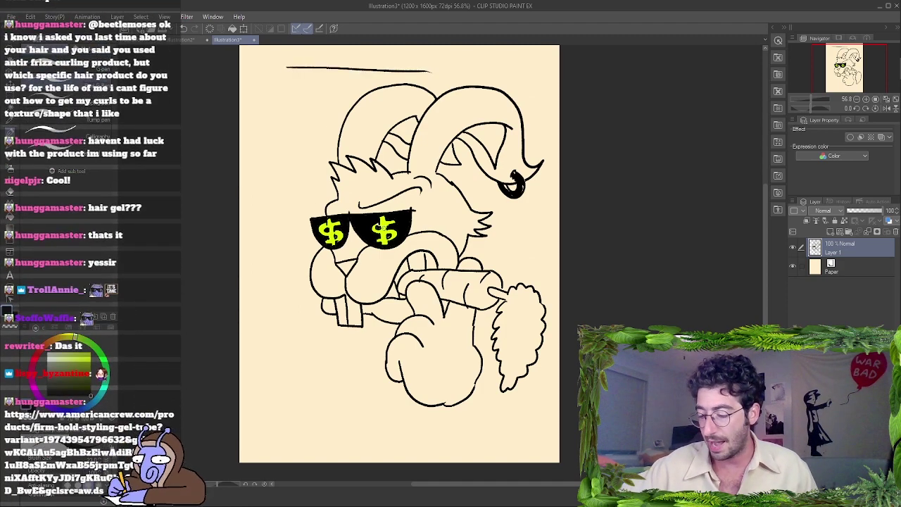
left_click_drag(319, 416, 466, 413)
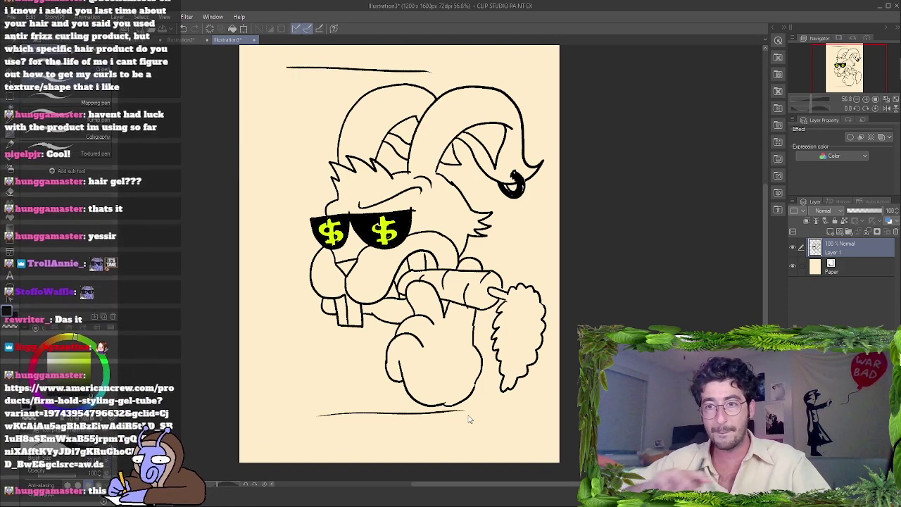
key("ctrl+z")
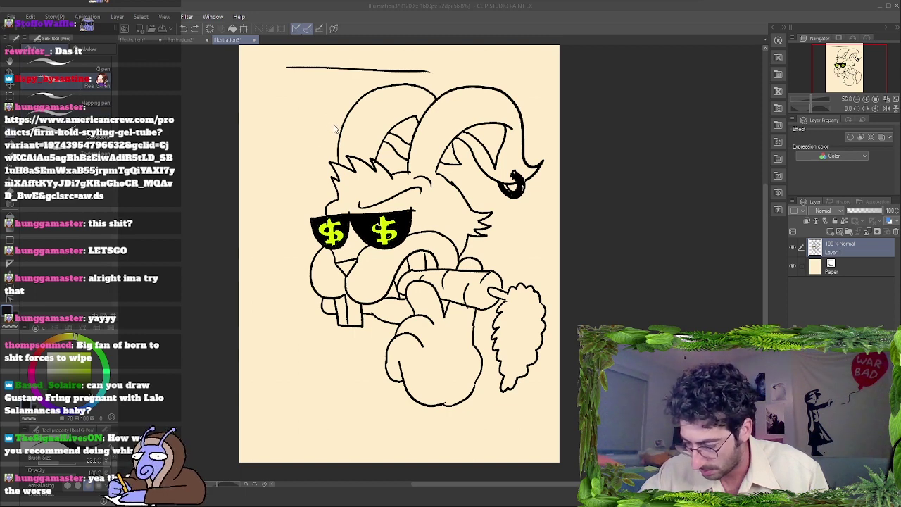
key("ctrl")
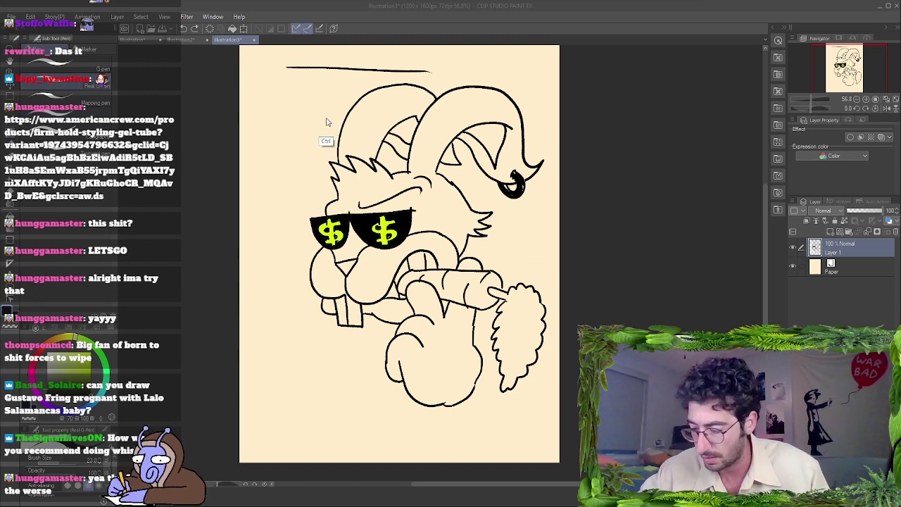
left_click(10, 62)
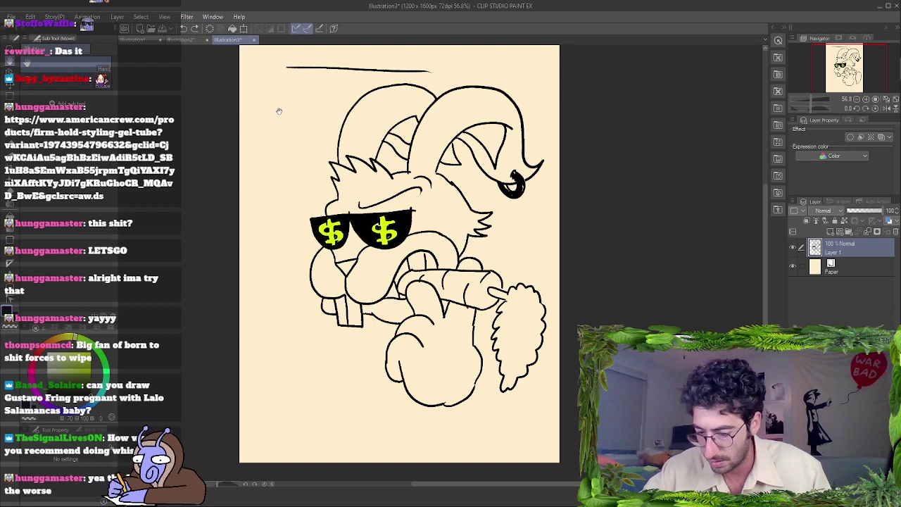
key("ctrl+z")
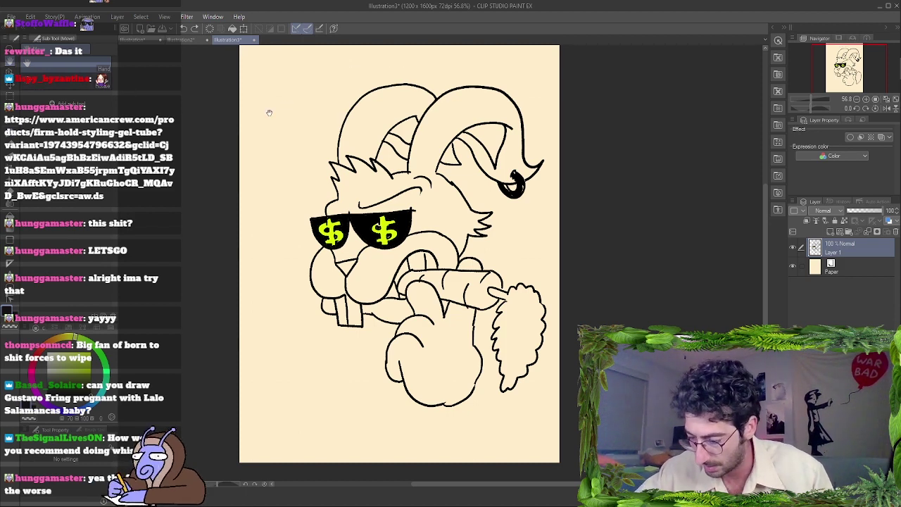
Try long curved whiskers on the far cheek with short strokes on the near cheek, and undo them.
left_click(11, 138)
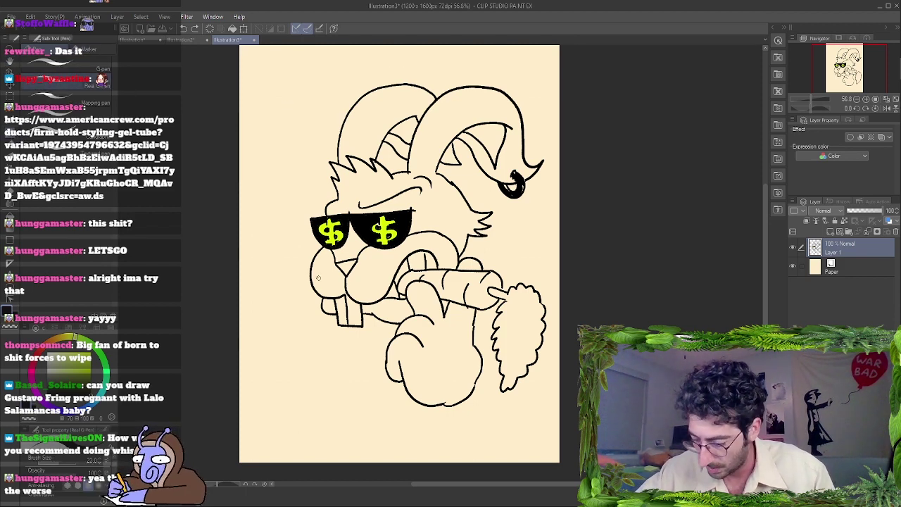
left_click_drag(279, 276, 313, 269)
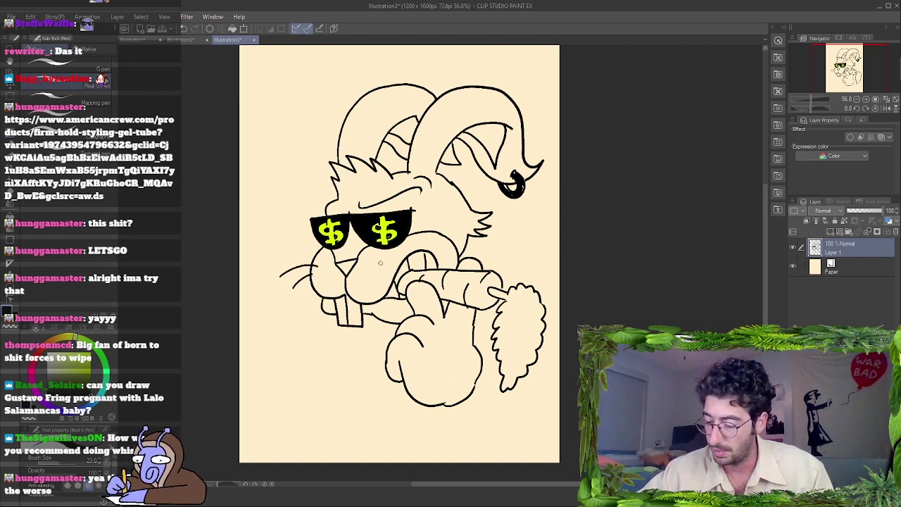
left_click_drag(381, 269, 392, 268)
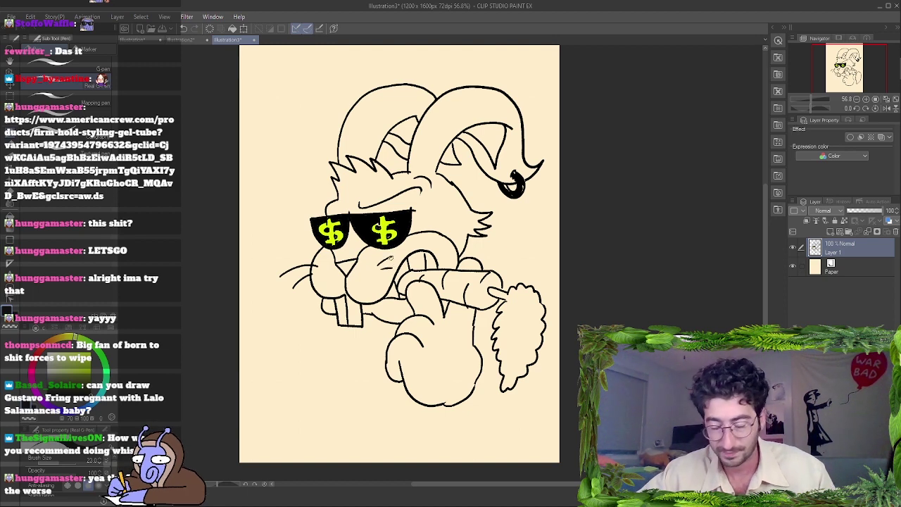
key("ctrl+z")
key("ctrl+z")
key("ctrl+z")
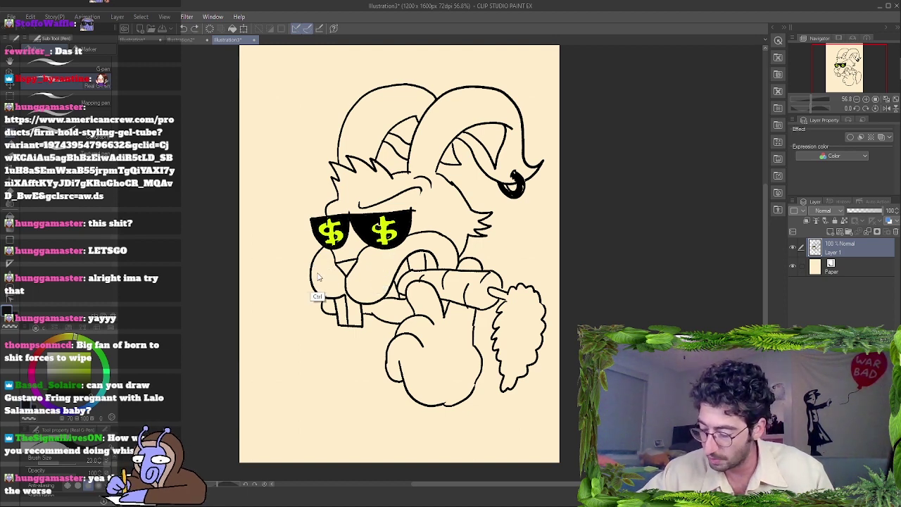
Draw short whisker strokes on the outer edge of the far cheek and on the near cheek.
left_click_drag(308, 268, 298, 273)
left_click_drag(311, 275, 306, 280)
left_click_drag(370, 273, 383, 275)
left_click_drag(380, 269, 389, 268)
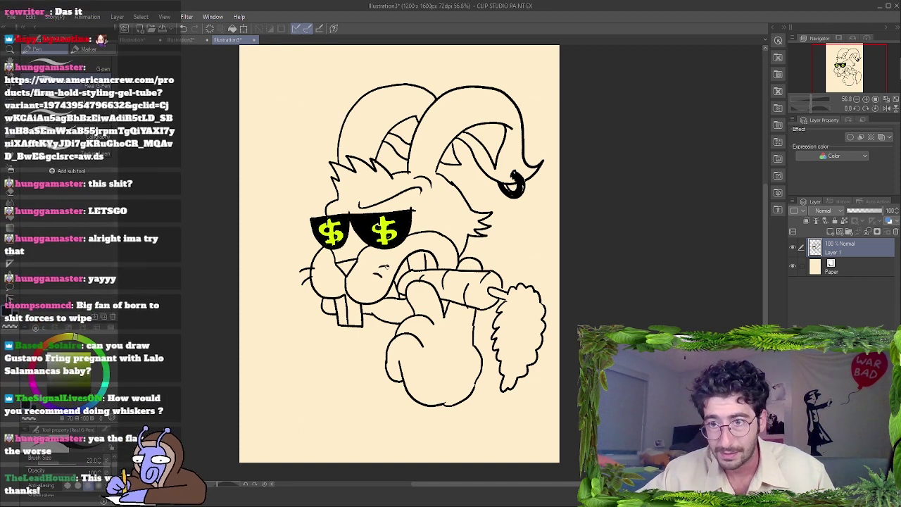